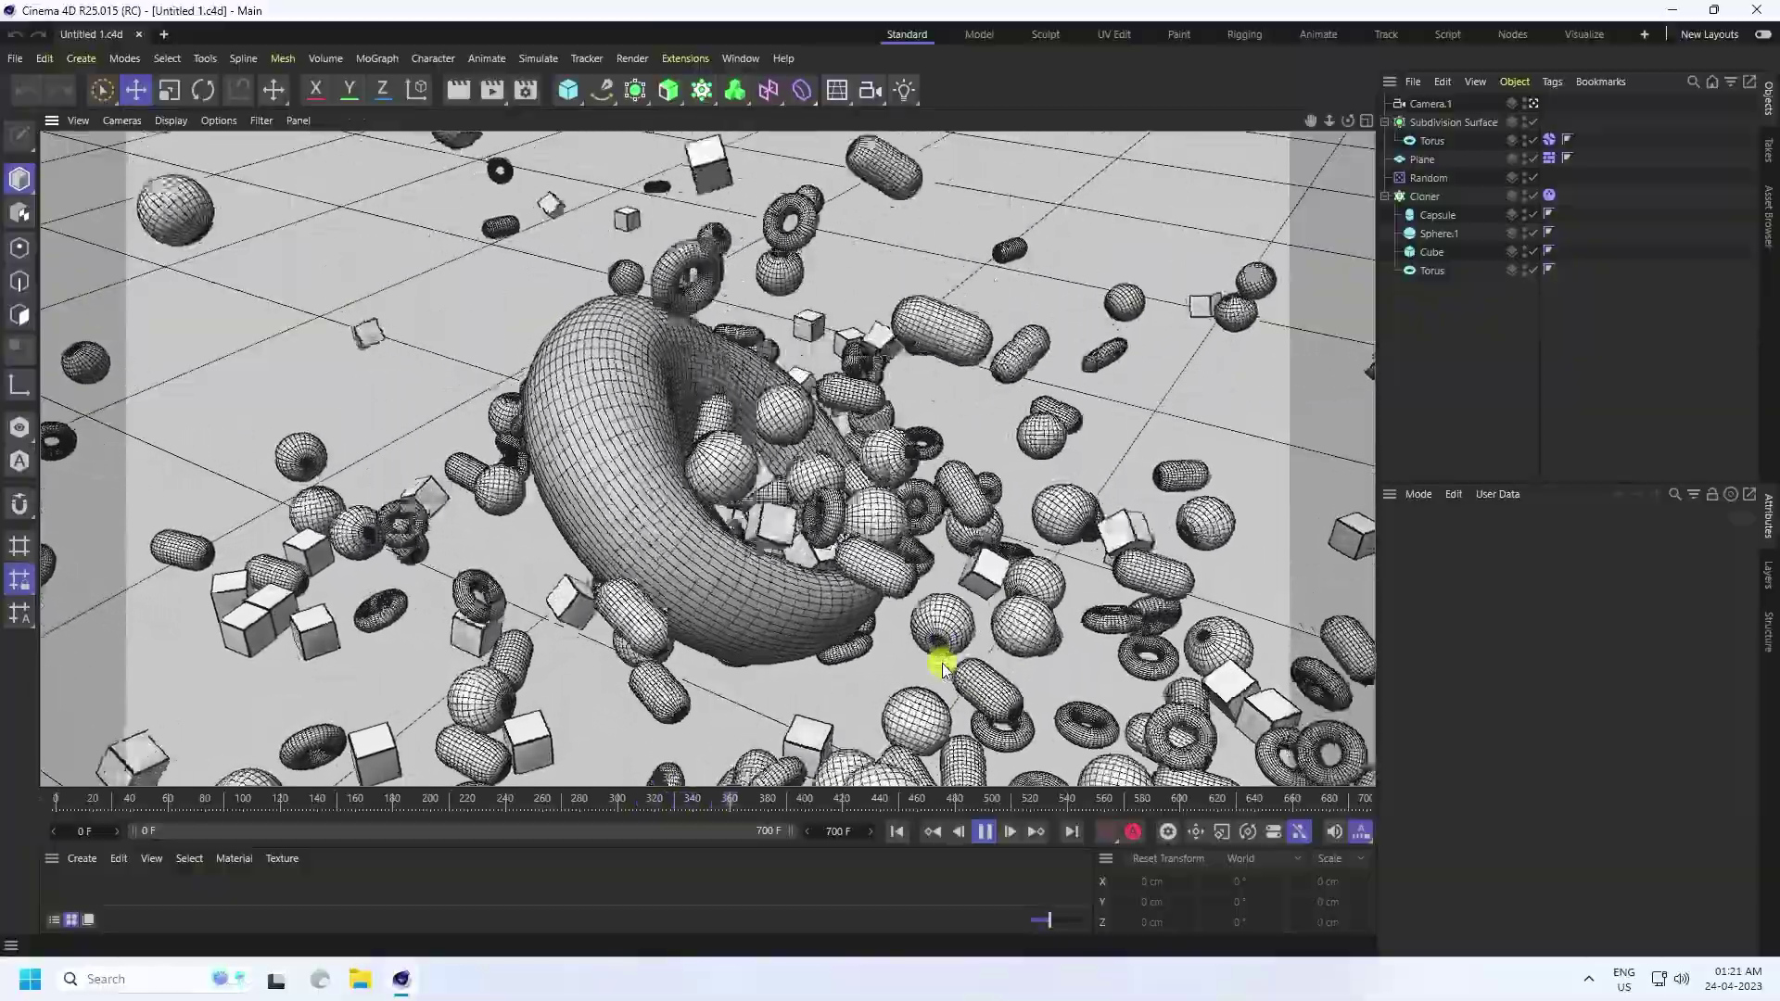
Play back the falling-objects simulation from the first frame and return the timeline to the start.
{"action": "left_click", "coordinate": [985, 832]}
{"action": "left_click", "coordinate": [896, 832]}
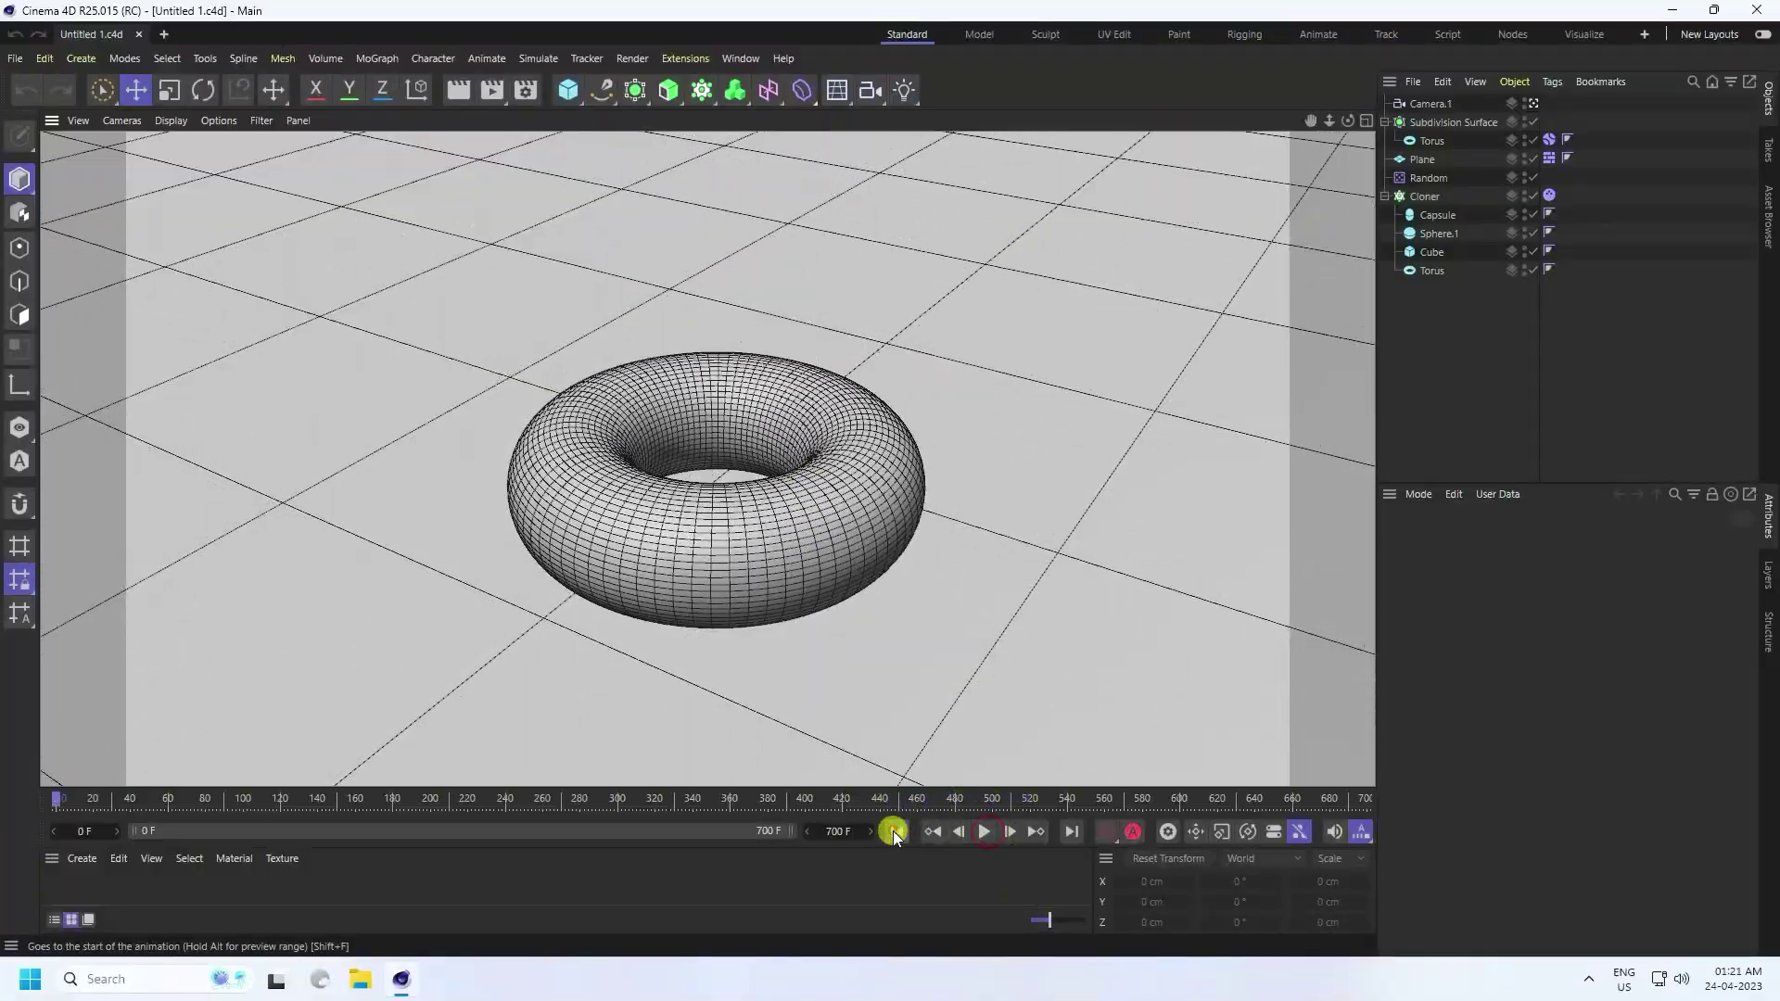
{"action": "left_click", "coordinate": [985, 832]}
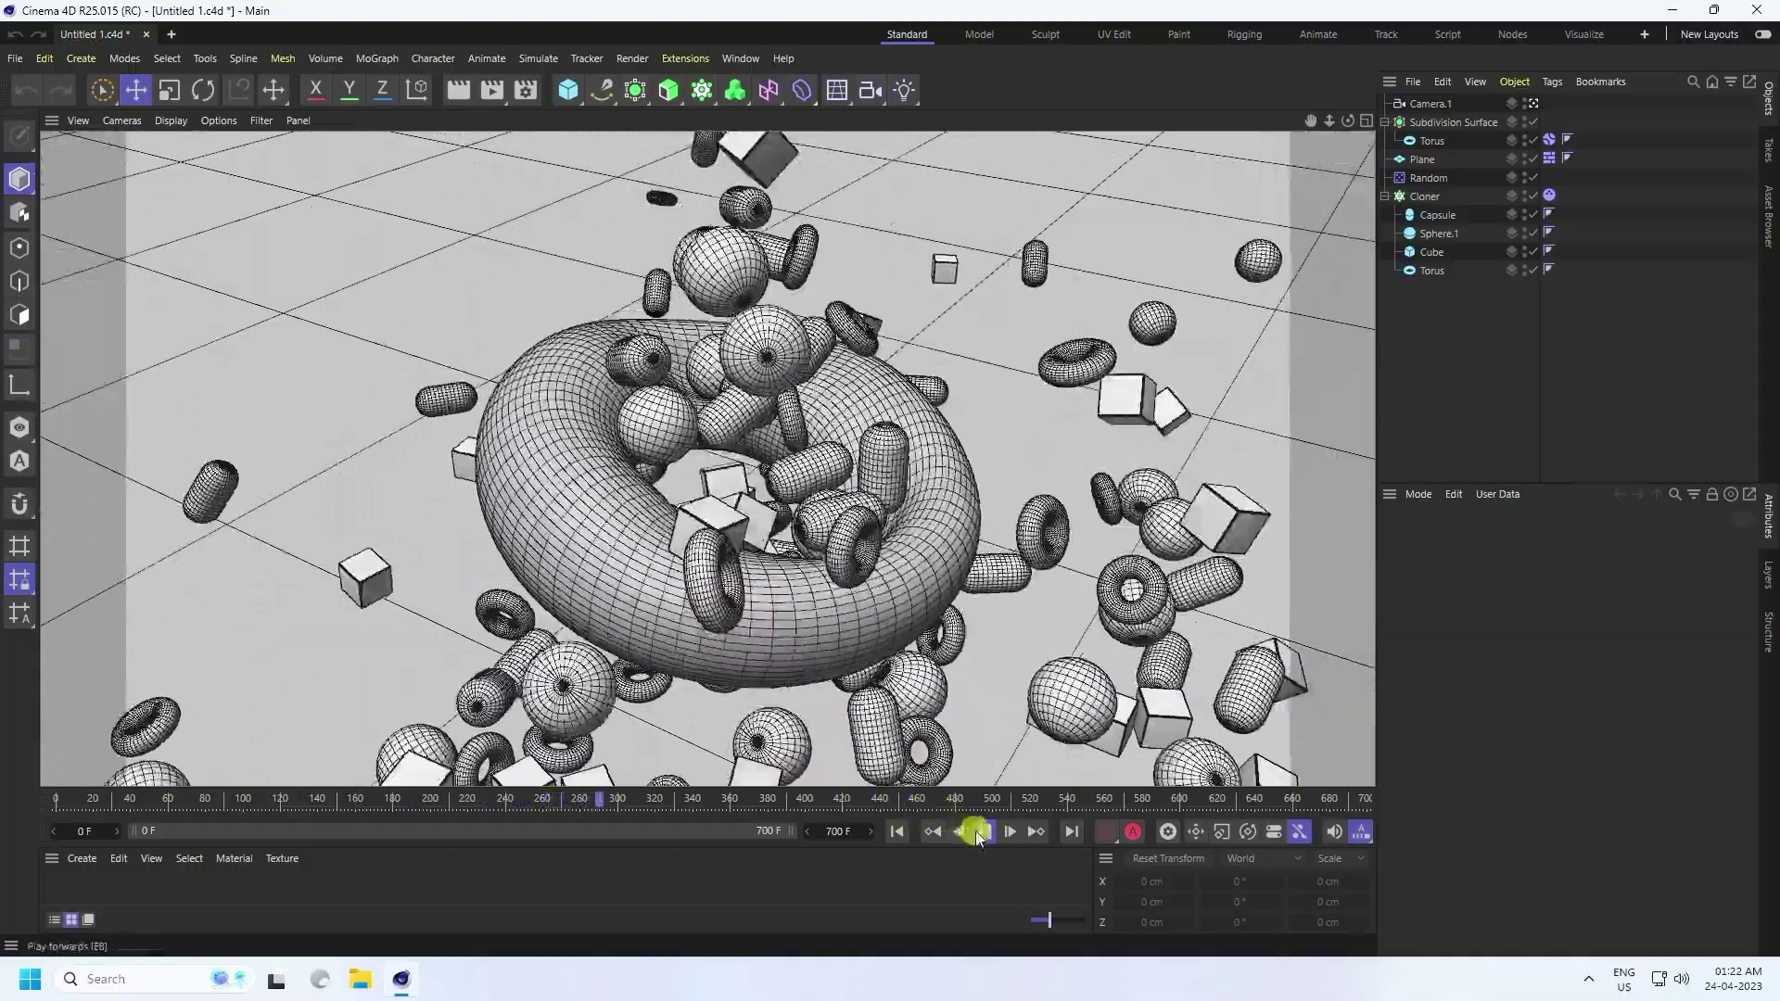
{"action": "key", "text": "F8"}
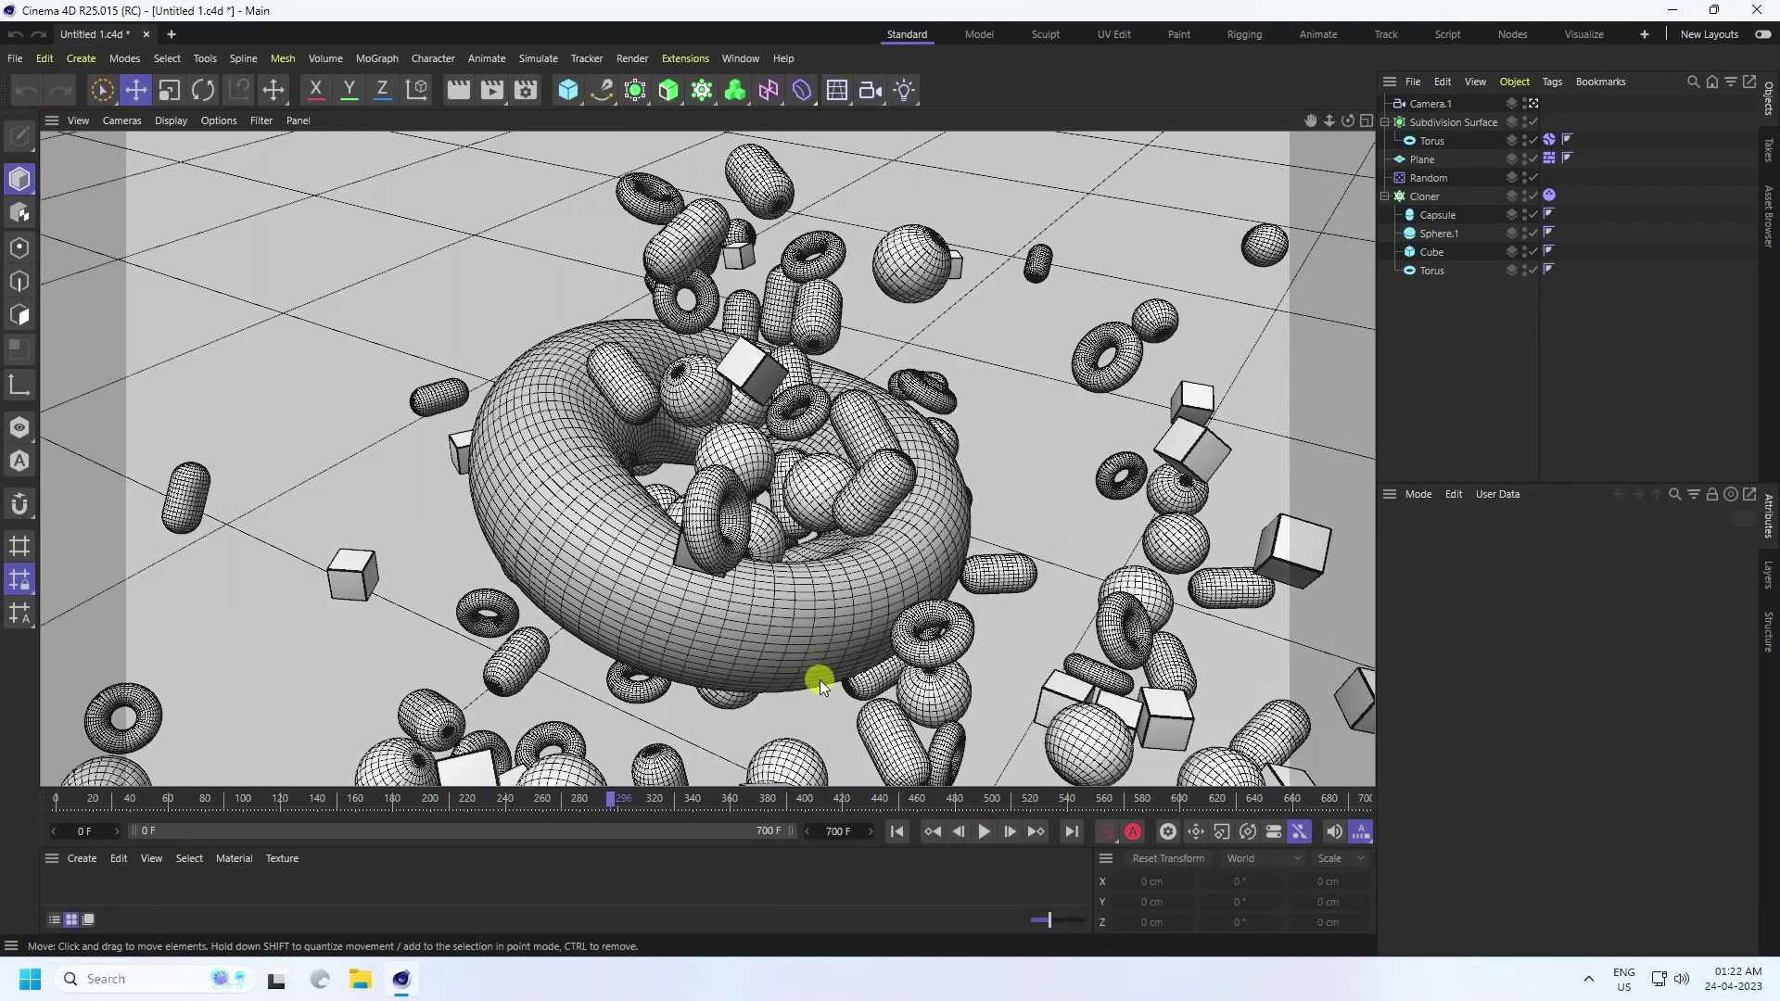
{"action": "left_click", "coordinate": [897, 831]}
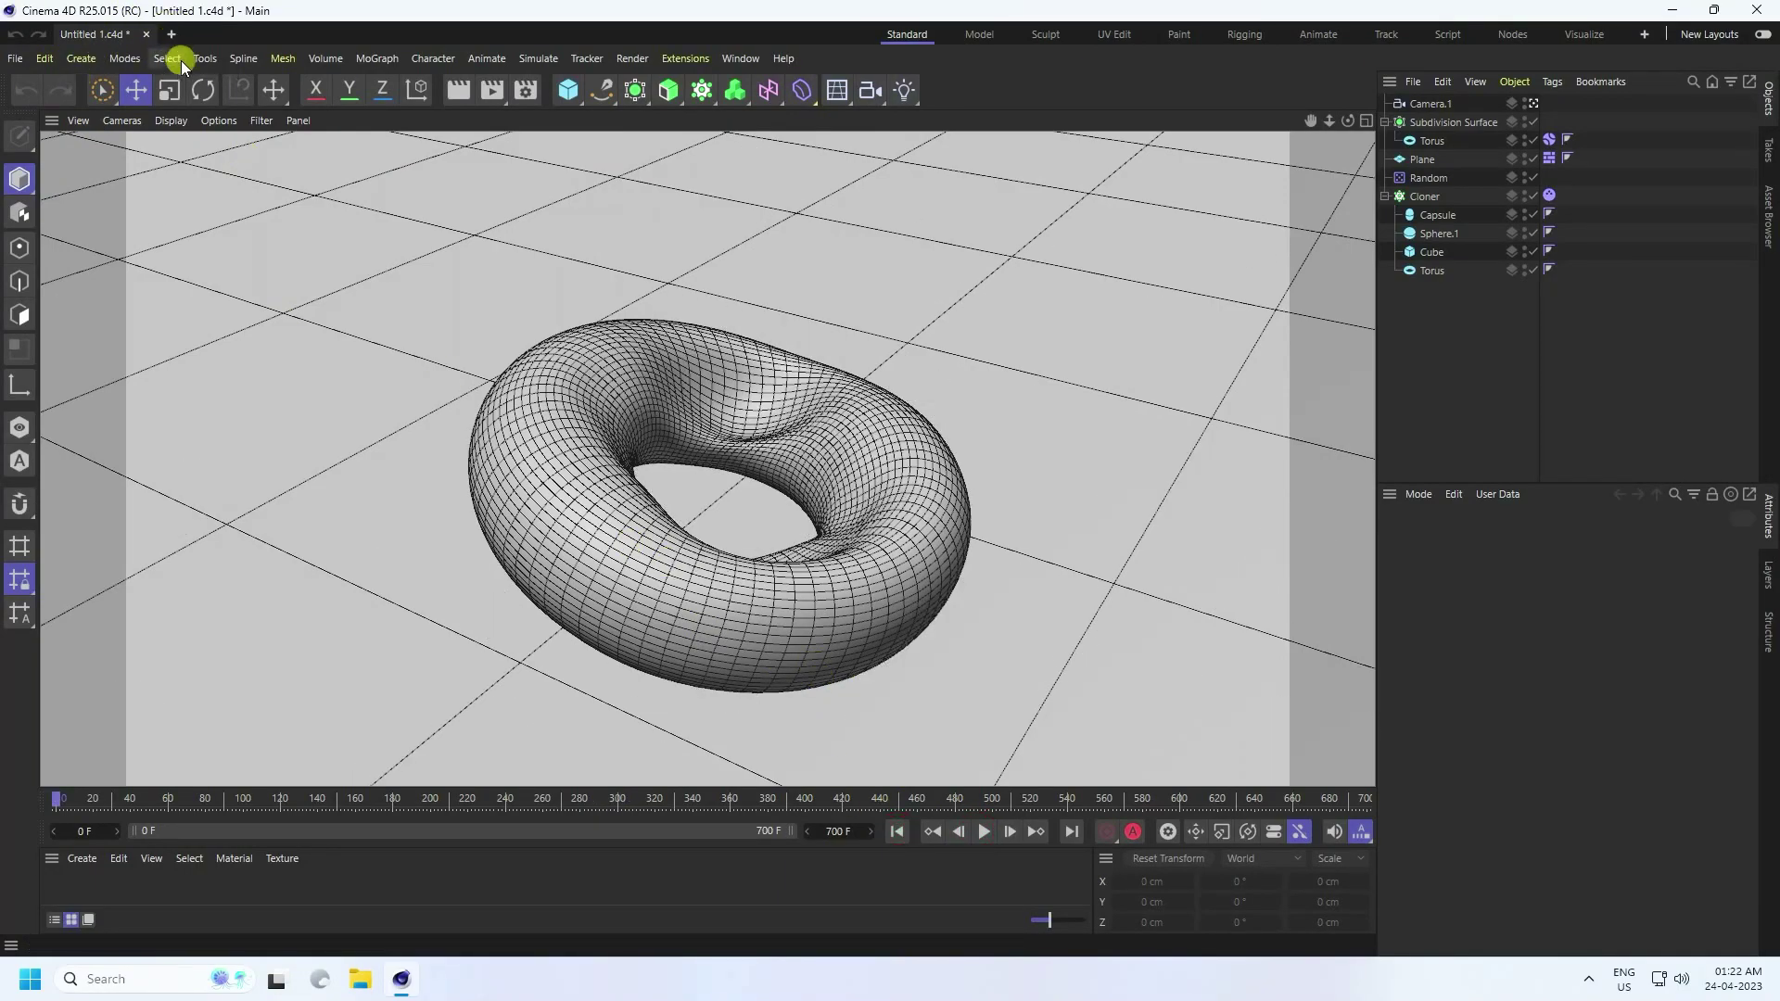
Create a new project and add a torus primitive.
{"action": "left_click", "coordinate": [172, 37]}
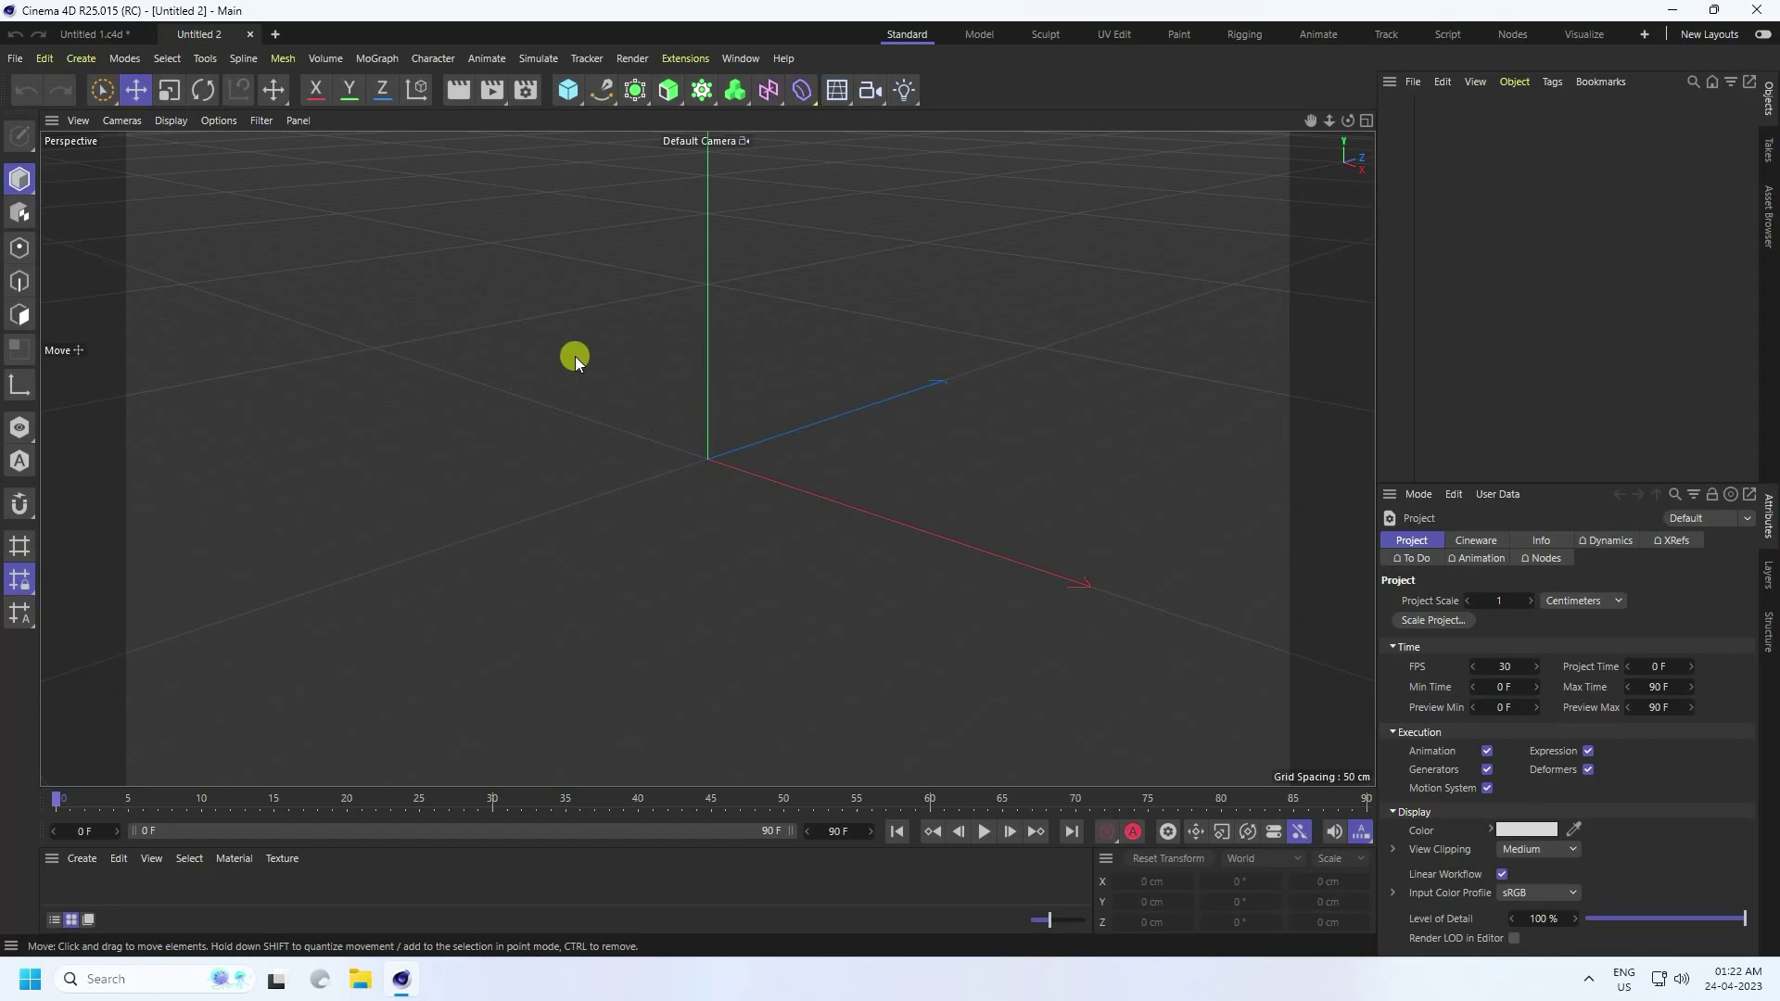
{"action": "left_click", "coordinate": [575, 97]}
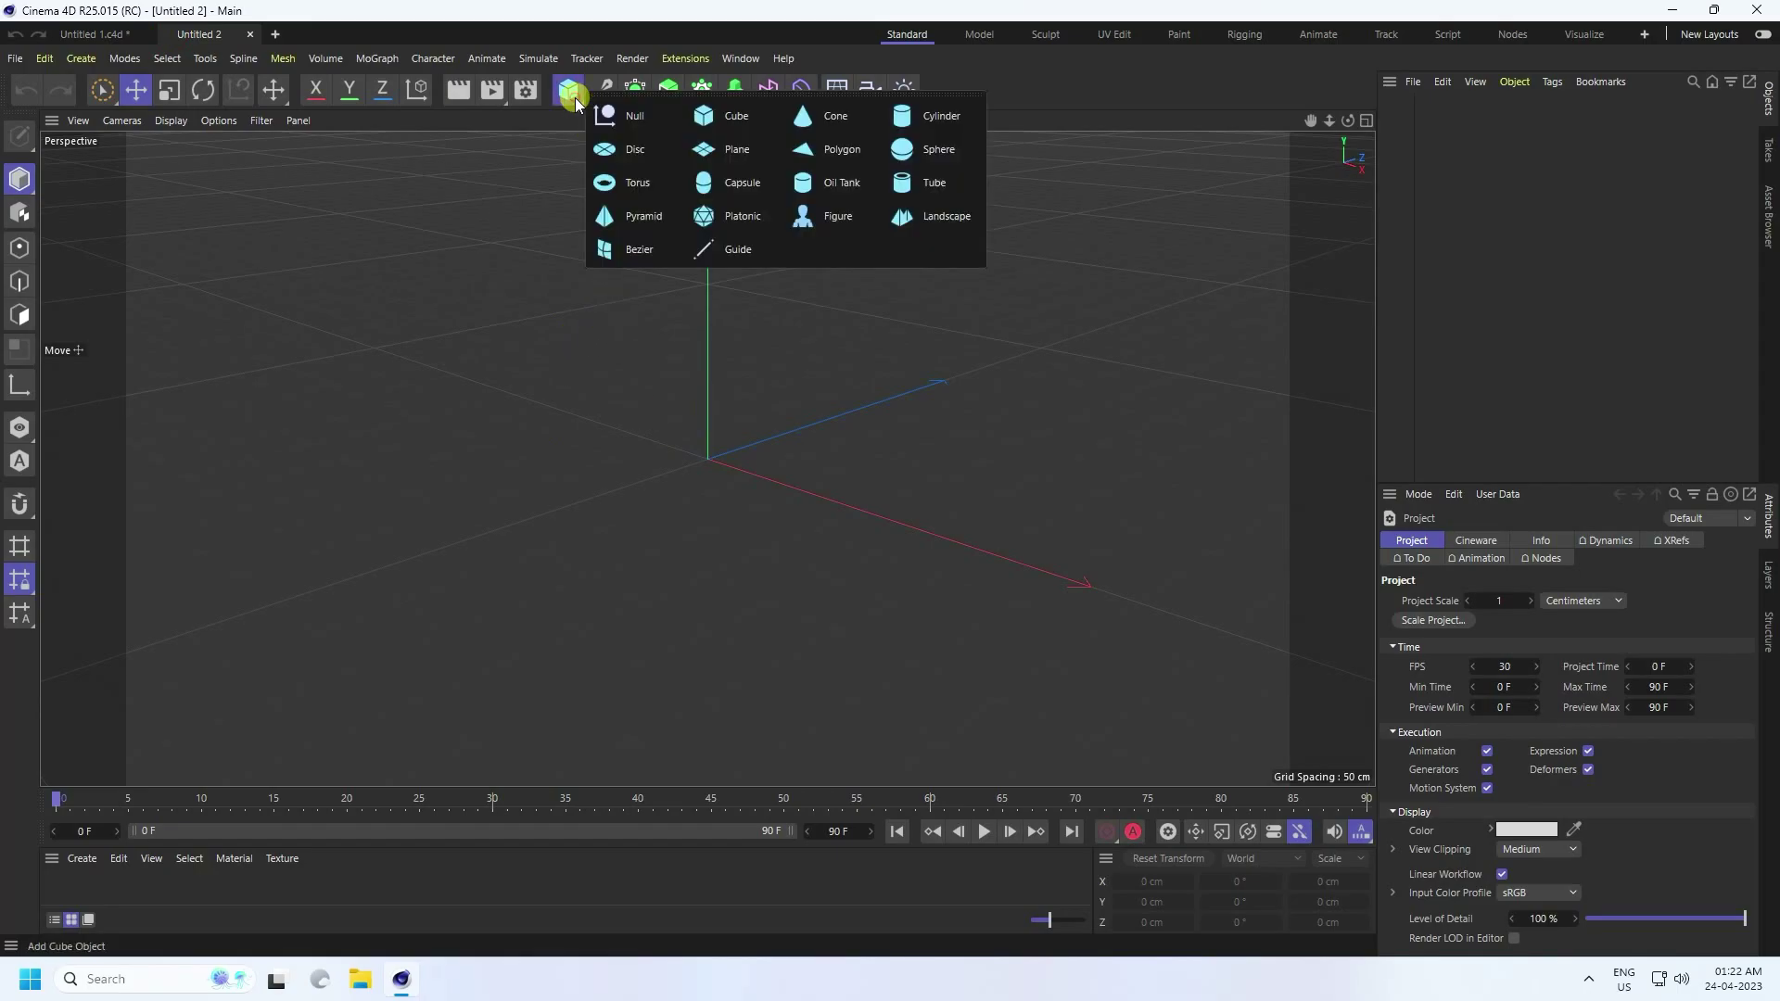
{"action": "left_click", "coordinate": [636, 183]}
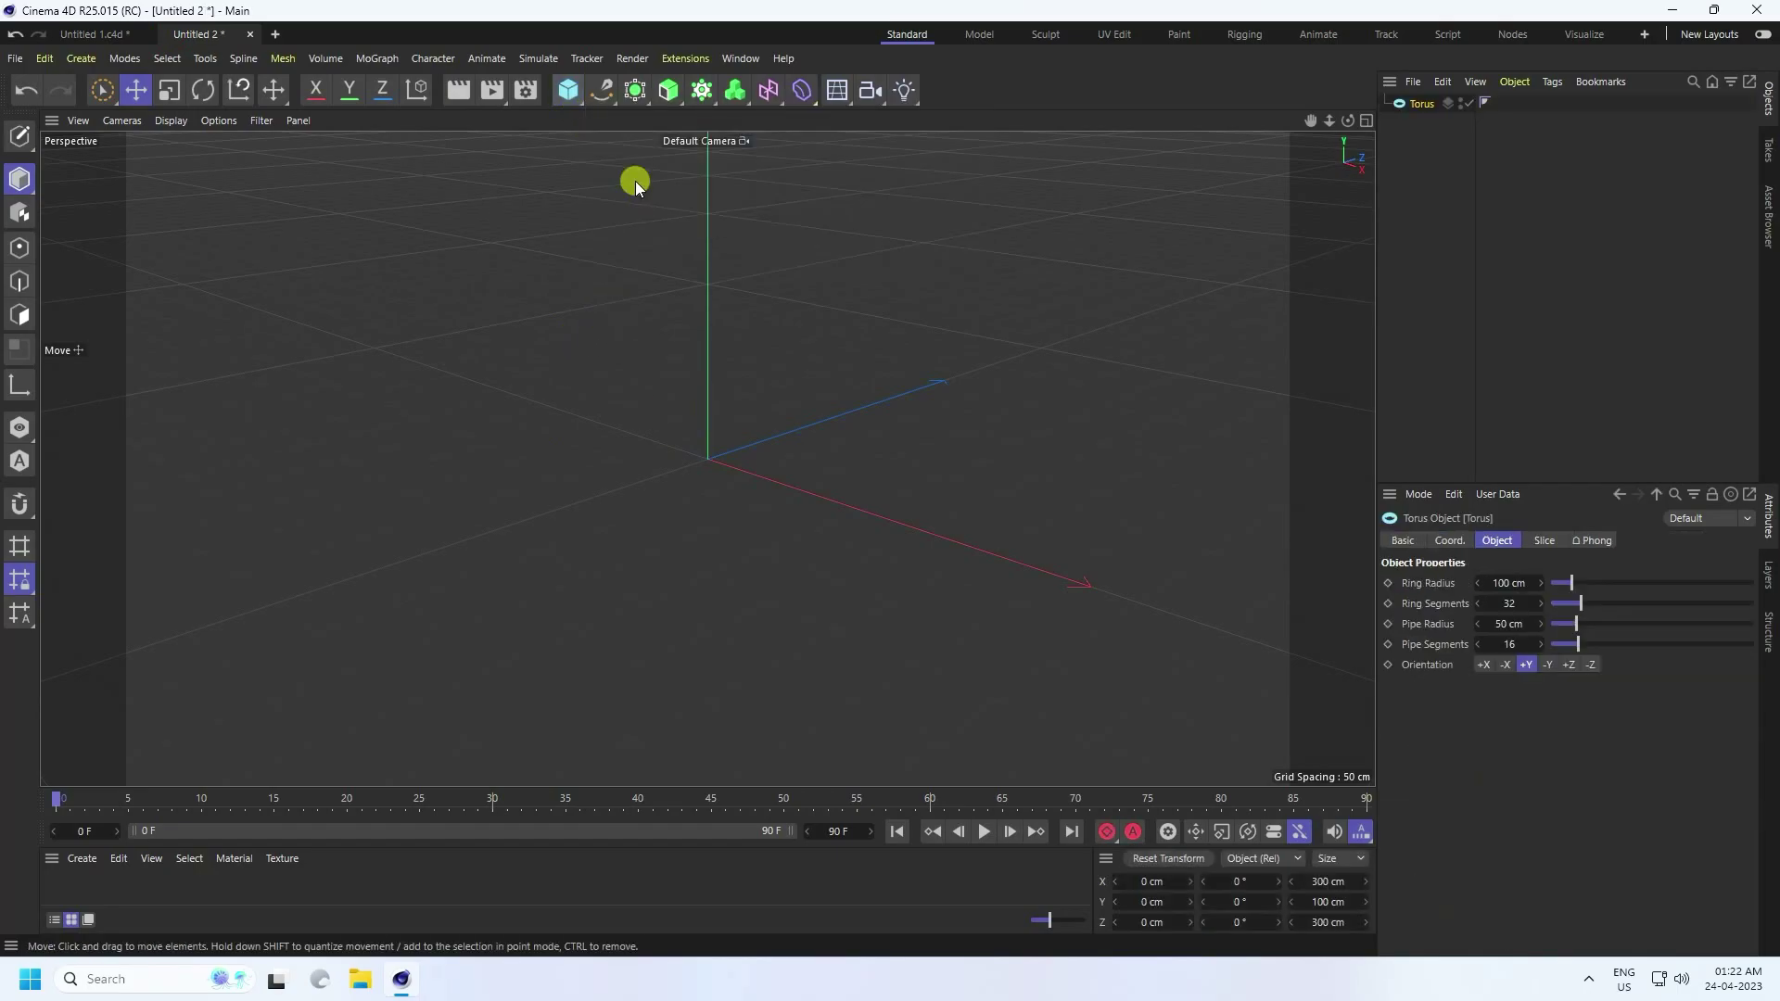
Set the perspective viewport's display mode to Gouraud Shading (Lines).
{"action": "left_click", "coordinate": [186, 117]}
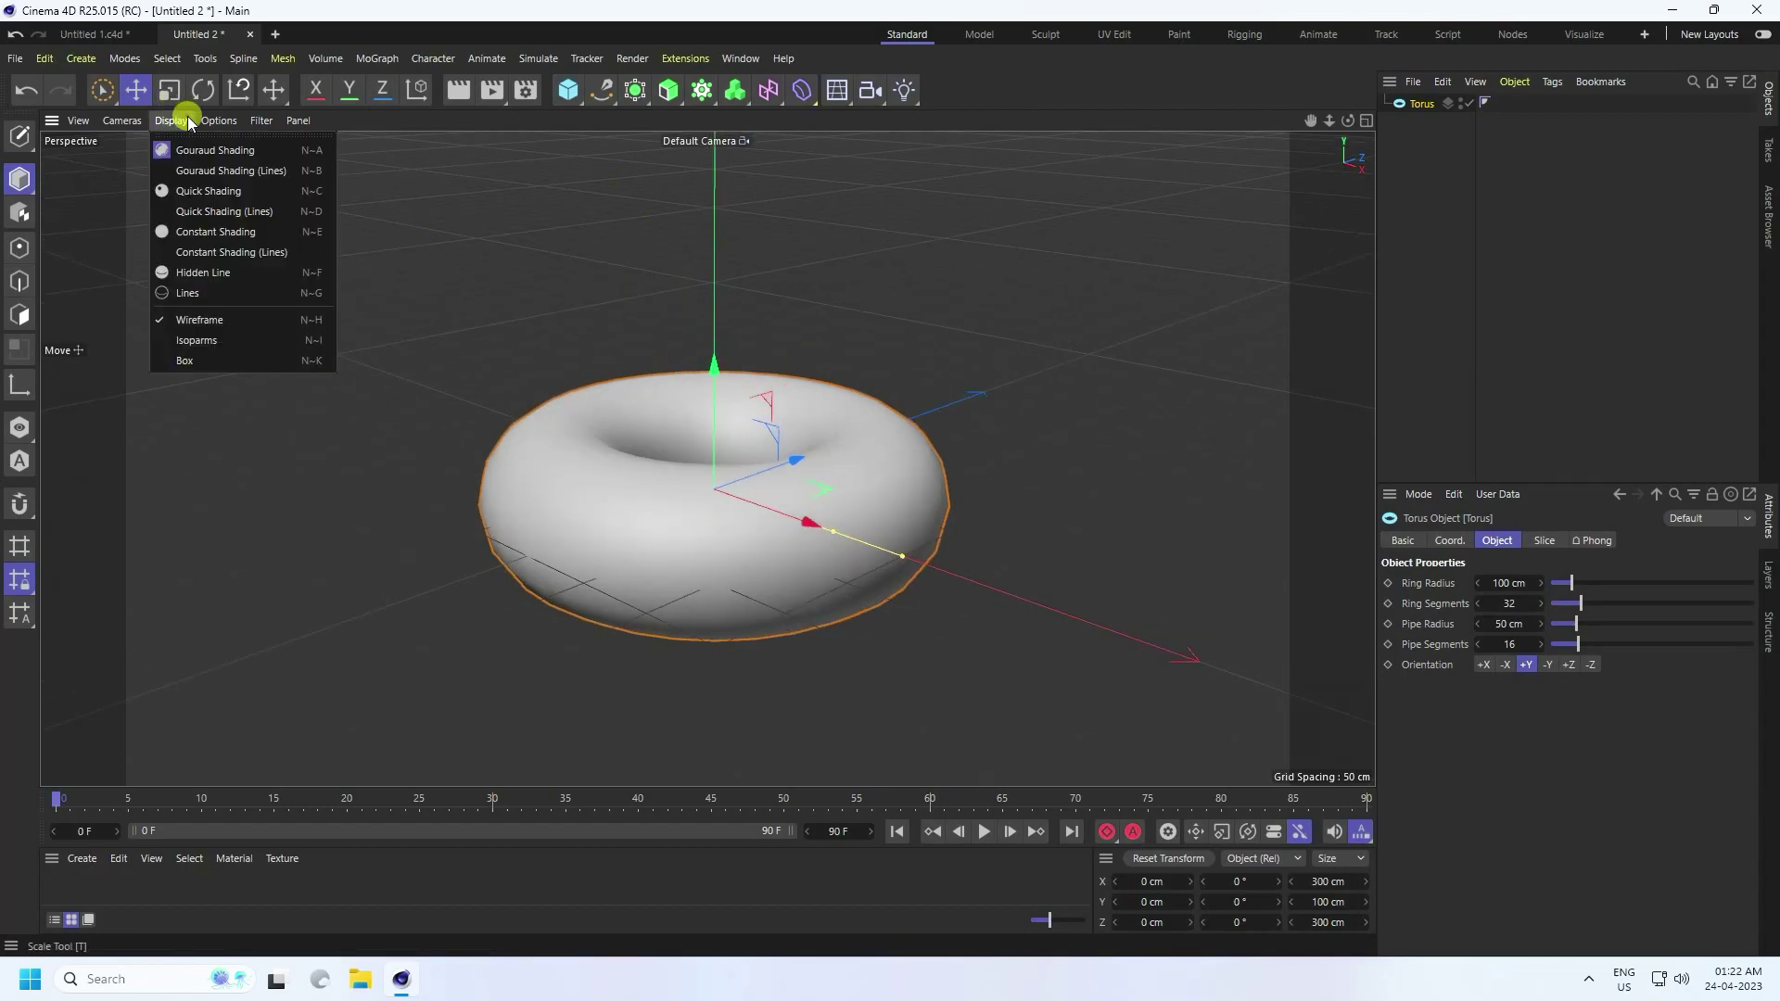
{"action": "left_click", "coordinate": [243, 169]}
{"action": "scroll", "coordinate": [866, 521], "scroll_direction": "up", "scroll_amount": 2}
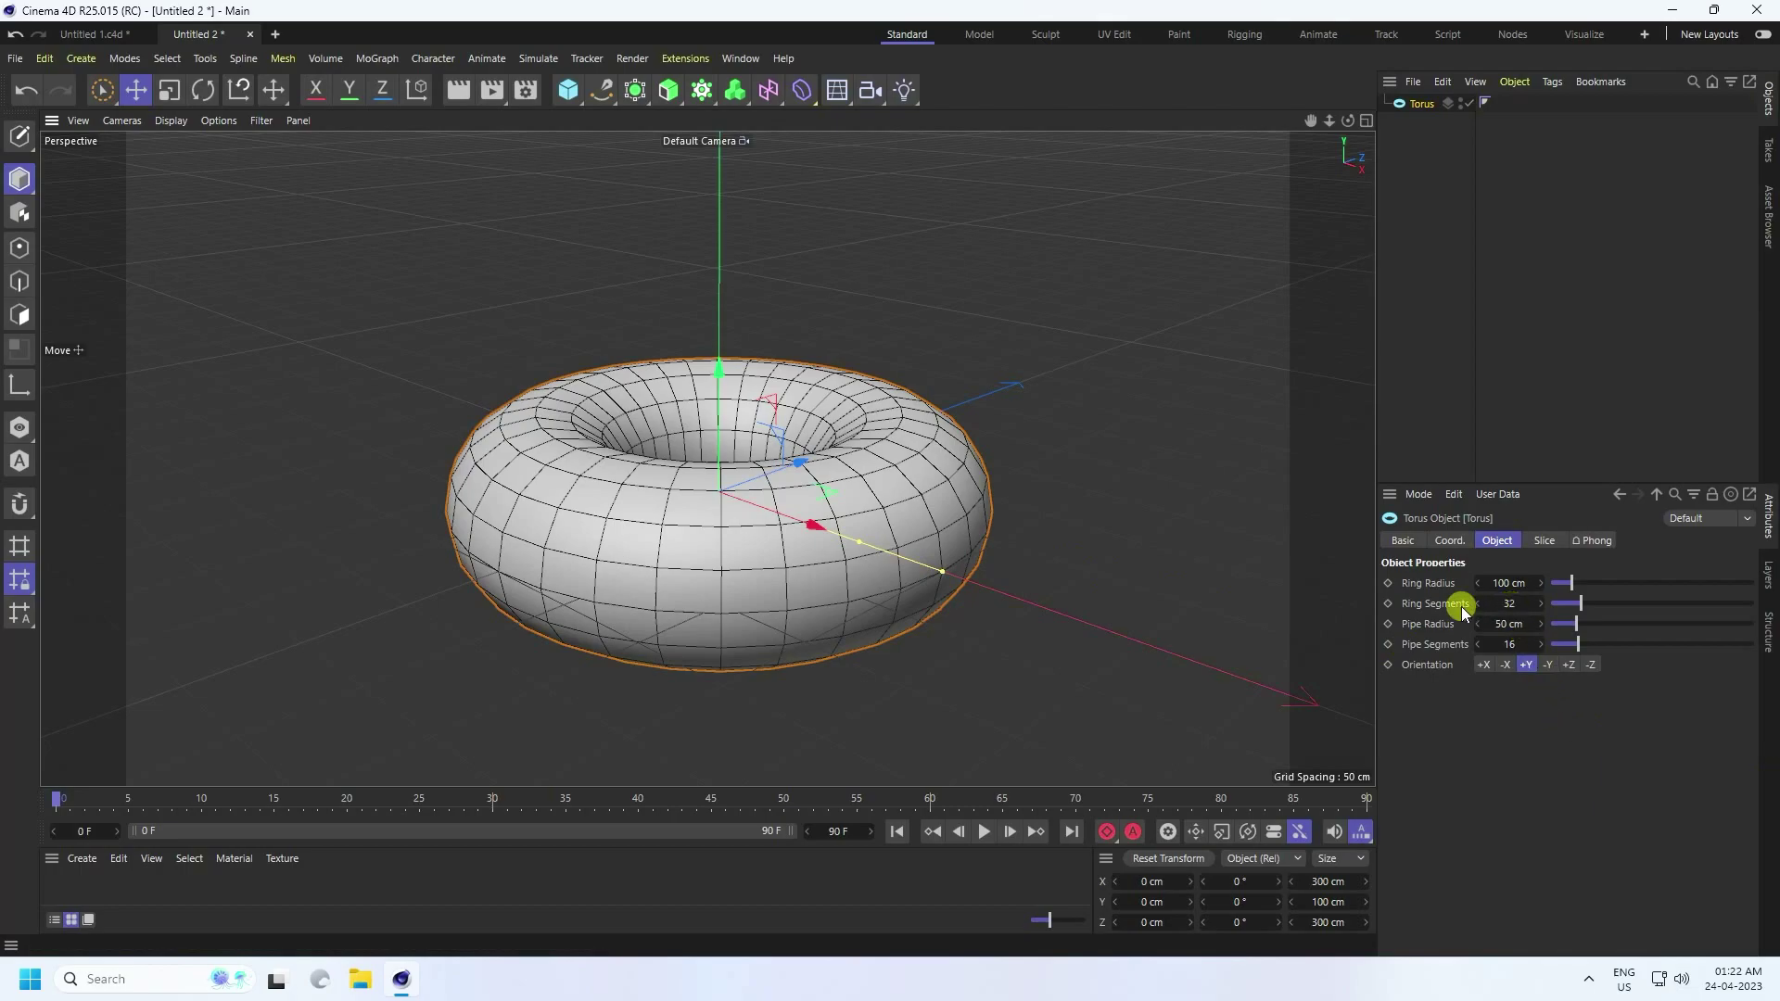
Reduce the torus's ring segments to 22.
{"action": "left_click_drag", "start_coordinate": [1481, 605], "coordinate": [1477, 617]}
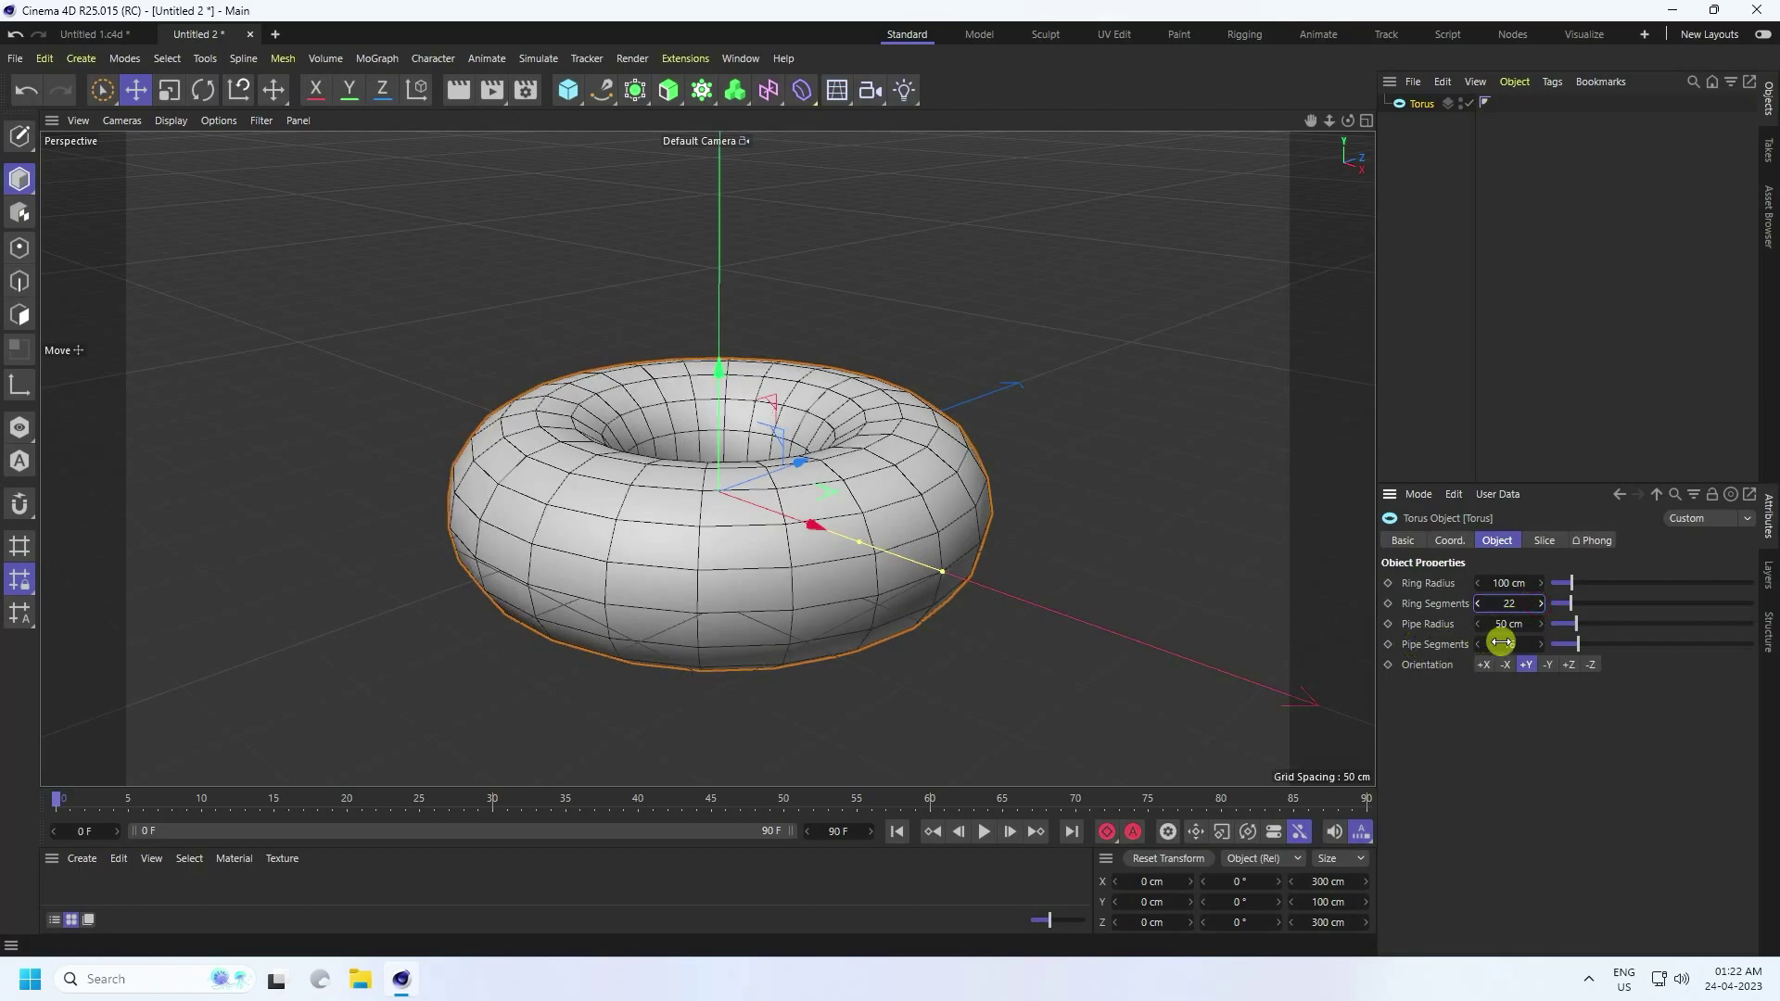
{"action": "scroll", "coordinate": [872, 415], "scroll_direction": "down", "scroll_amount": 1}
{"action": "scroll", "coordinate": [673, 484], "scroll_direction": "up", "scroll_amount": 1}
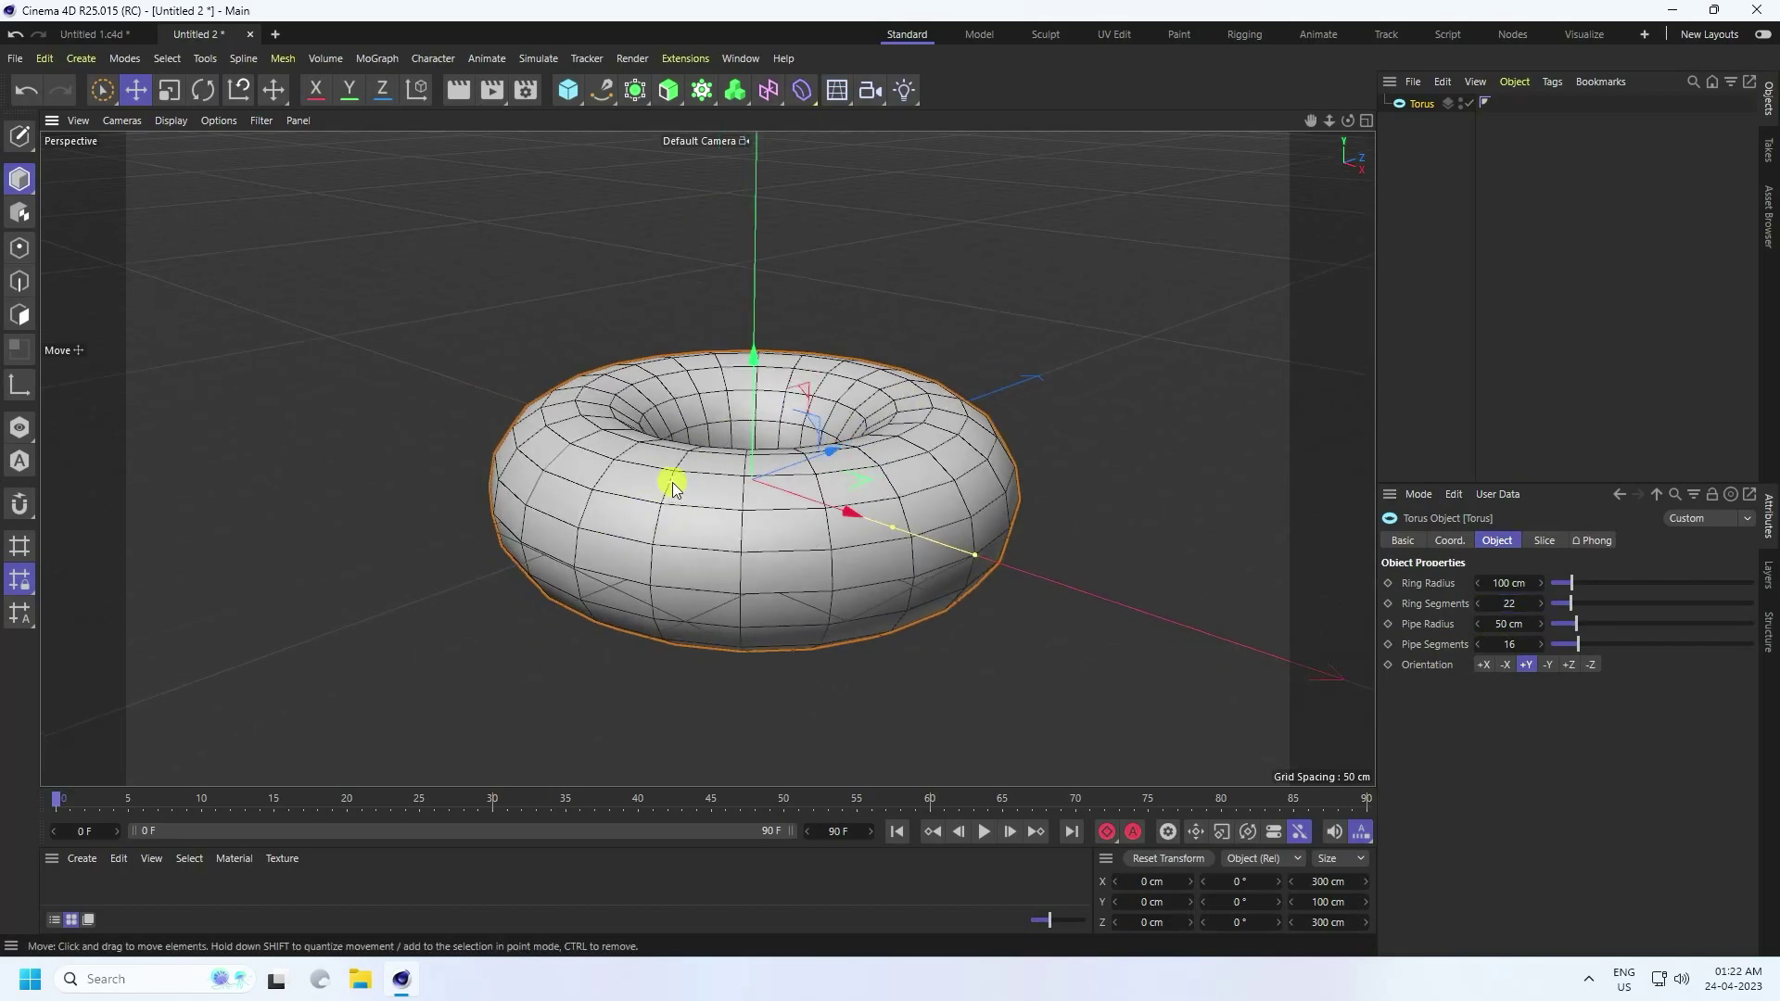
Add a plane and scale it uniformly into a floor about 3797 cm wide and deep.
{"action": "left_click", "coordinate": [566, 92]}
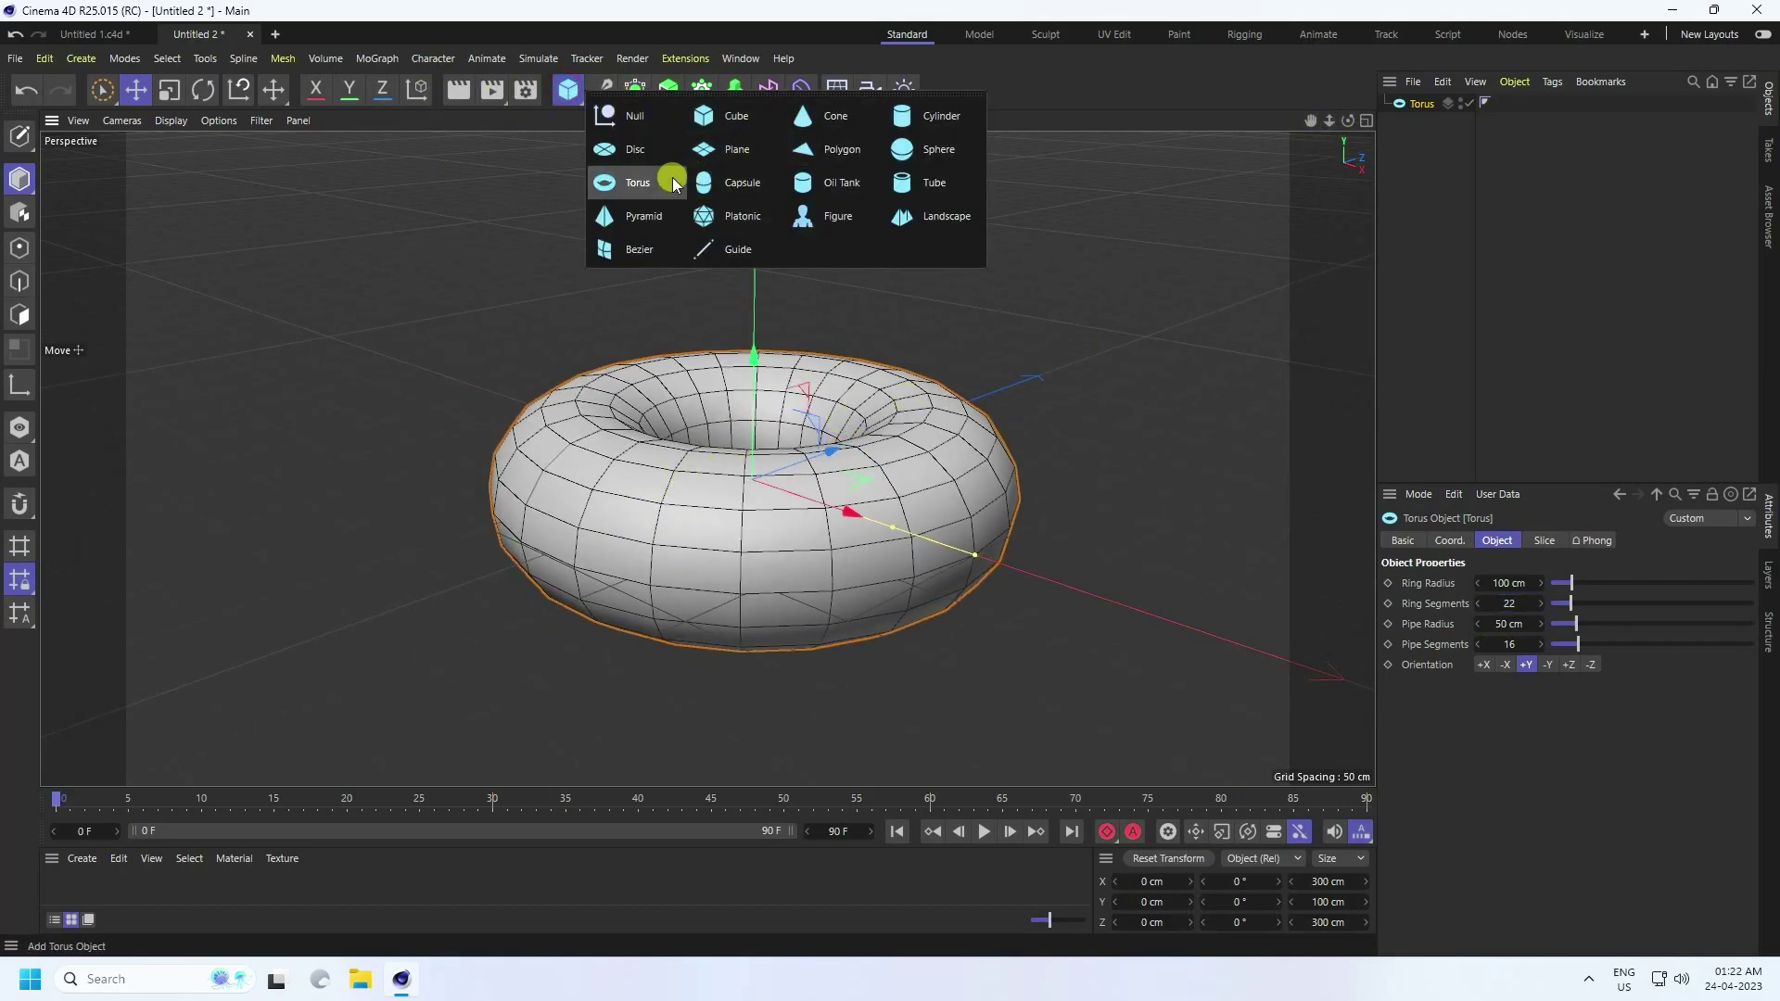
{"action": "left_click", "coordinate": [737, 148]}
{"action": "scroll", "coordinate": [755, 437], "scroll_direction": "down", "scroll_amount": 3}
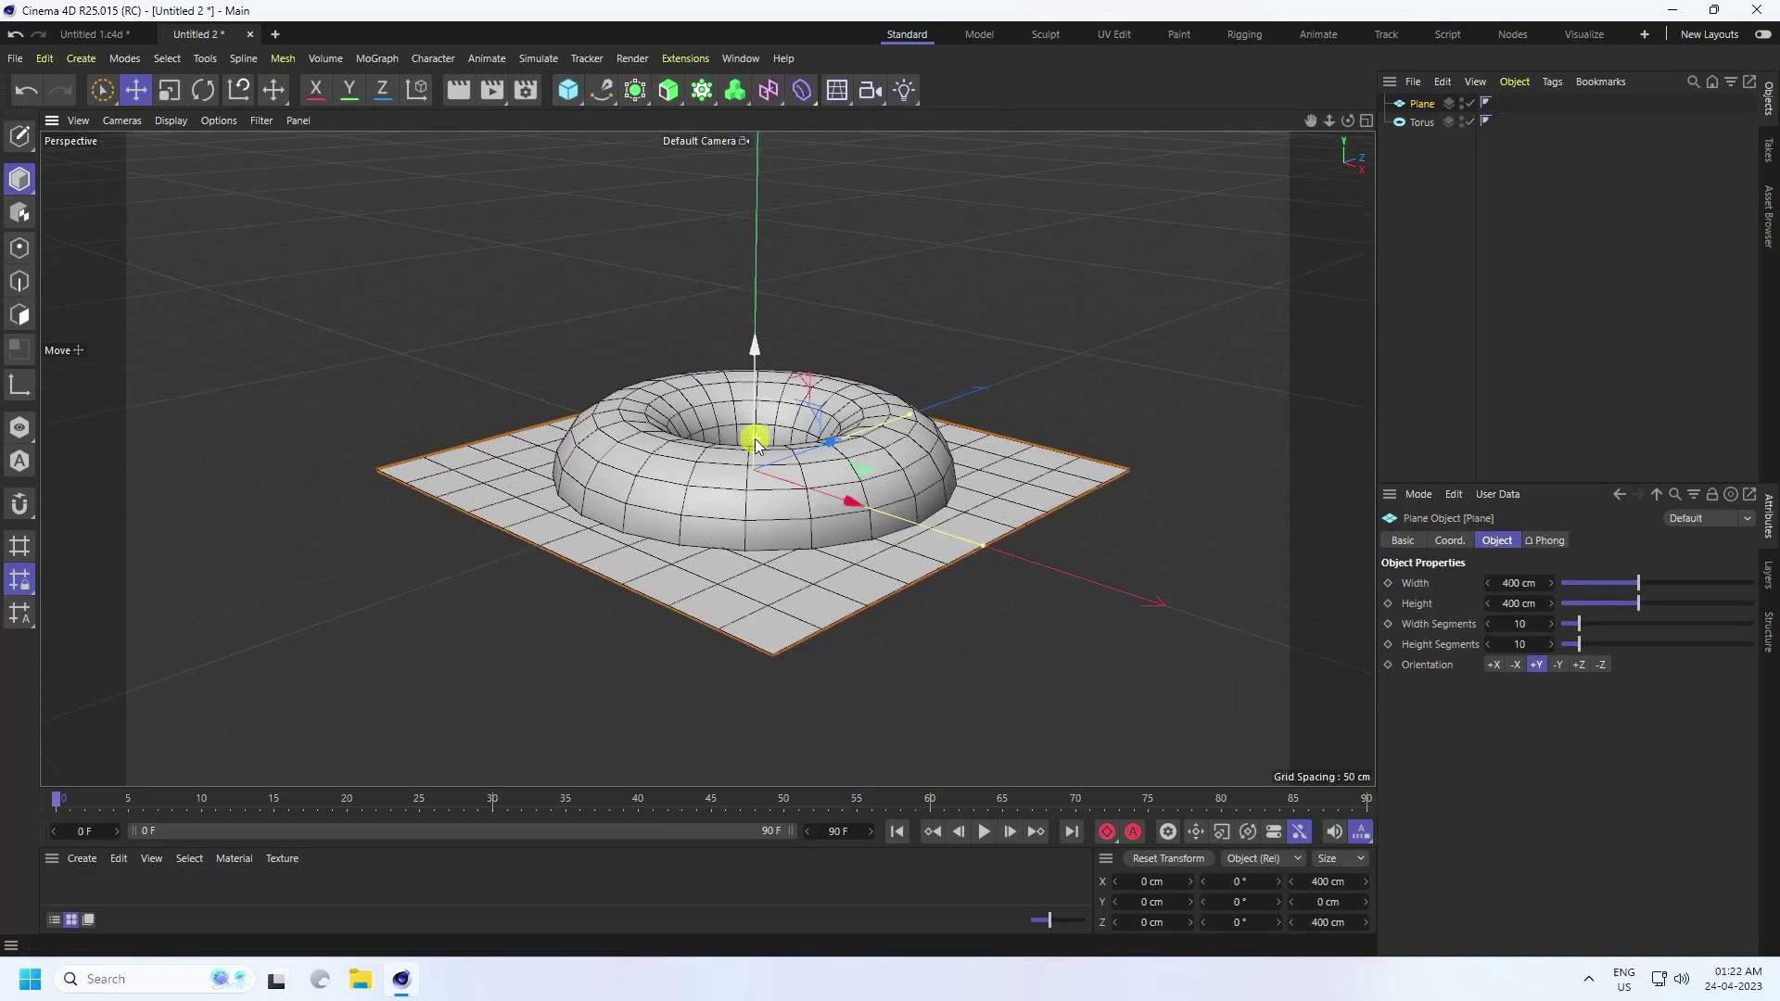
{"action": "key", "text": "t"}
{"action": "left_click_drag", "start_coordinate": [754, 438], "coordinate": [1077, 325]}
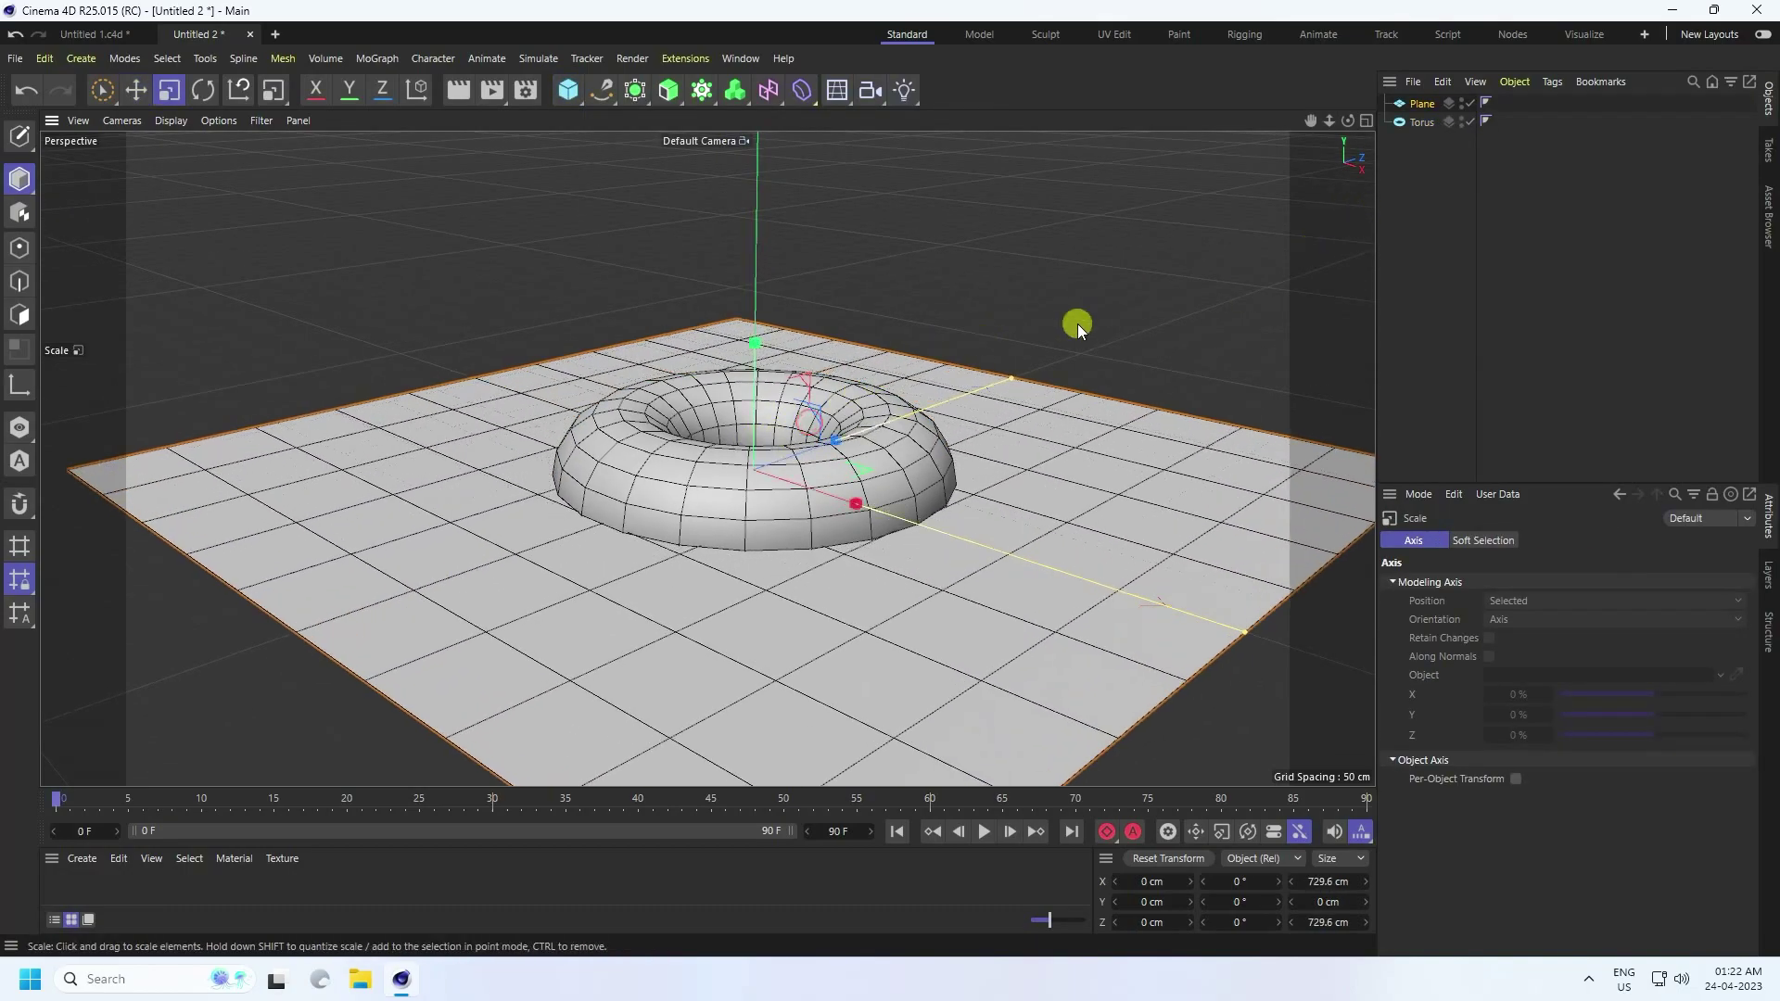
{"action": "left_click_drag", "start_coordinate": [855, 450], "coordinate": [890, 526]}
Move the plane down beneath the torus to a Y position of about -233 cm.
{"action": "left_click", "coordinate": [136, 89]}
{"action": "scroll", "coordinate": [1062, 405], "scroll_direction": "down", "scroll_amount": 3}
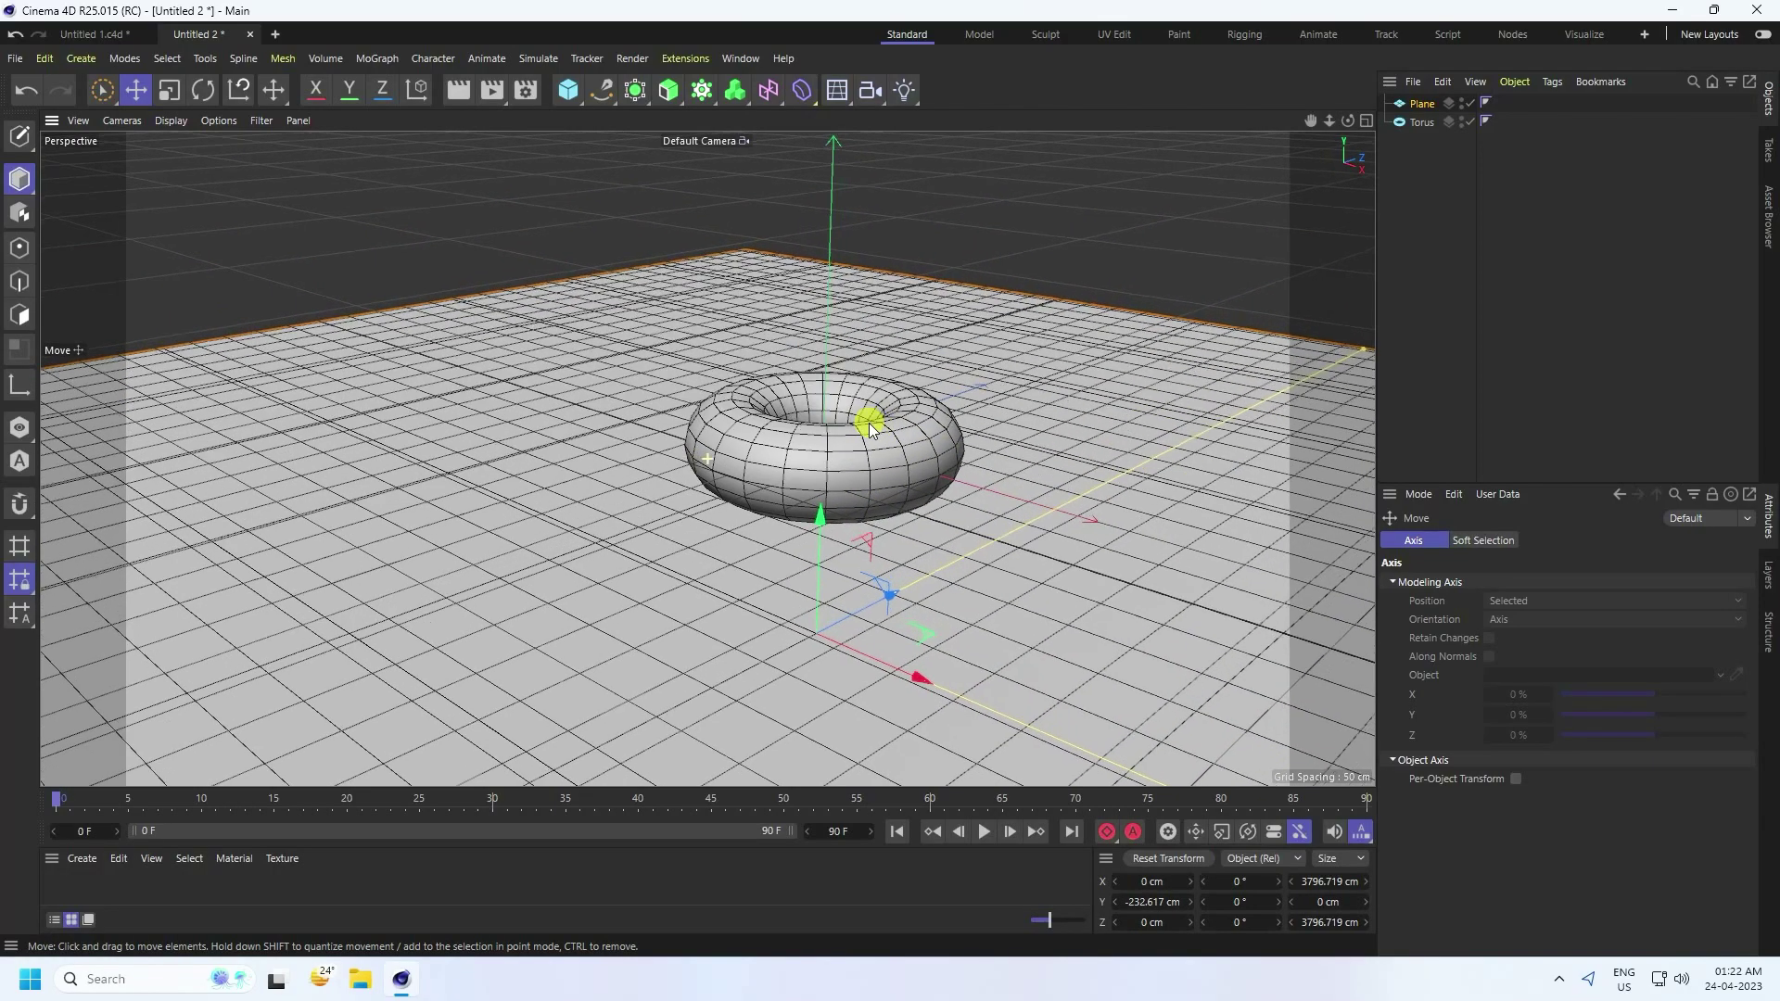
{"action": "middle_click", "coordinate": [862, 414]}
{"action": "middle_click", "coordinate": [558, 383]}
{"action": "left_click_drag", "start_coordinate": [814, 469], "coordinate": [853, 403], "text": "alt"}
{"action": "scroll", "coordinate": [853, 403], "scroll_direction": "down", "scroll_amount": 1}
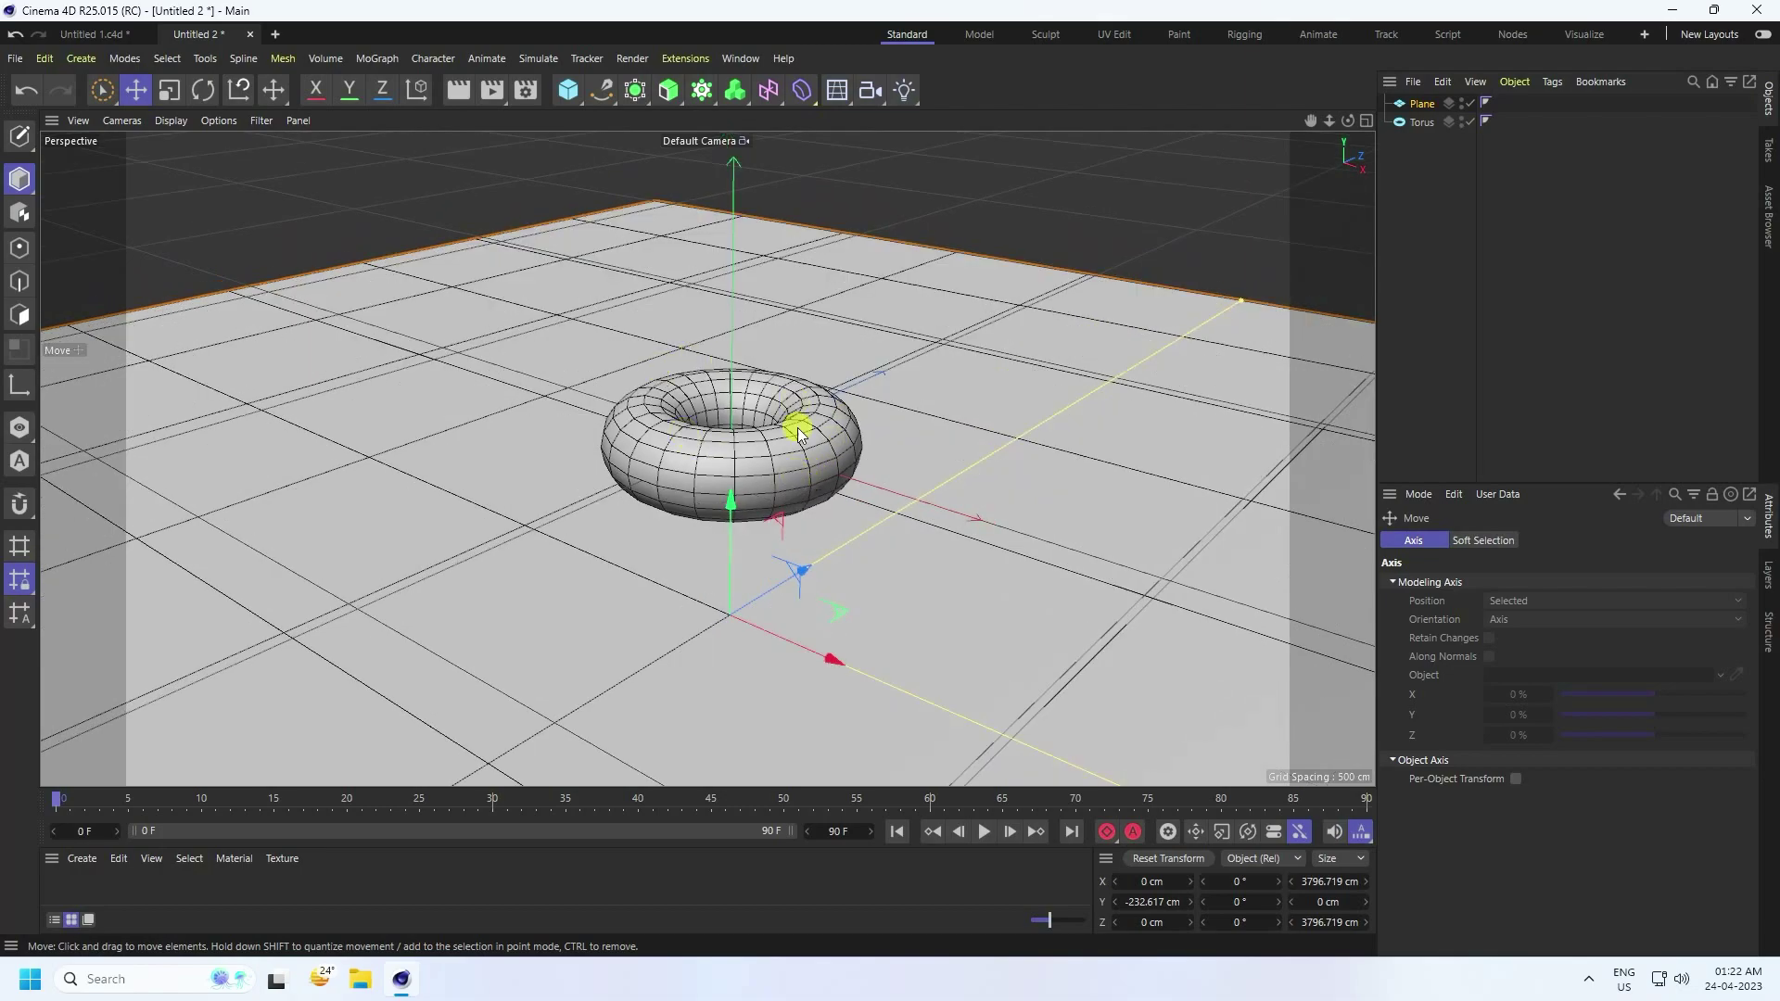
Hide the torus in the viewport and add a sphere primitive.
{"action": "left_click", "coordinate": [1462, 122]}
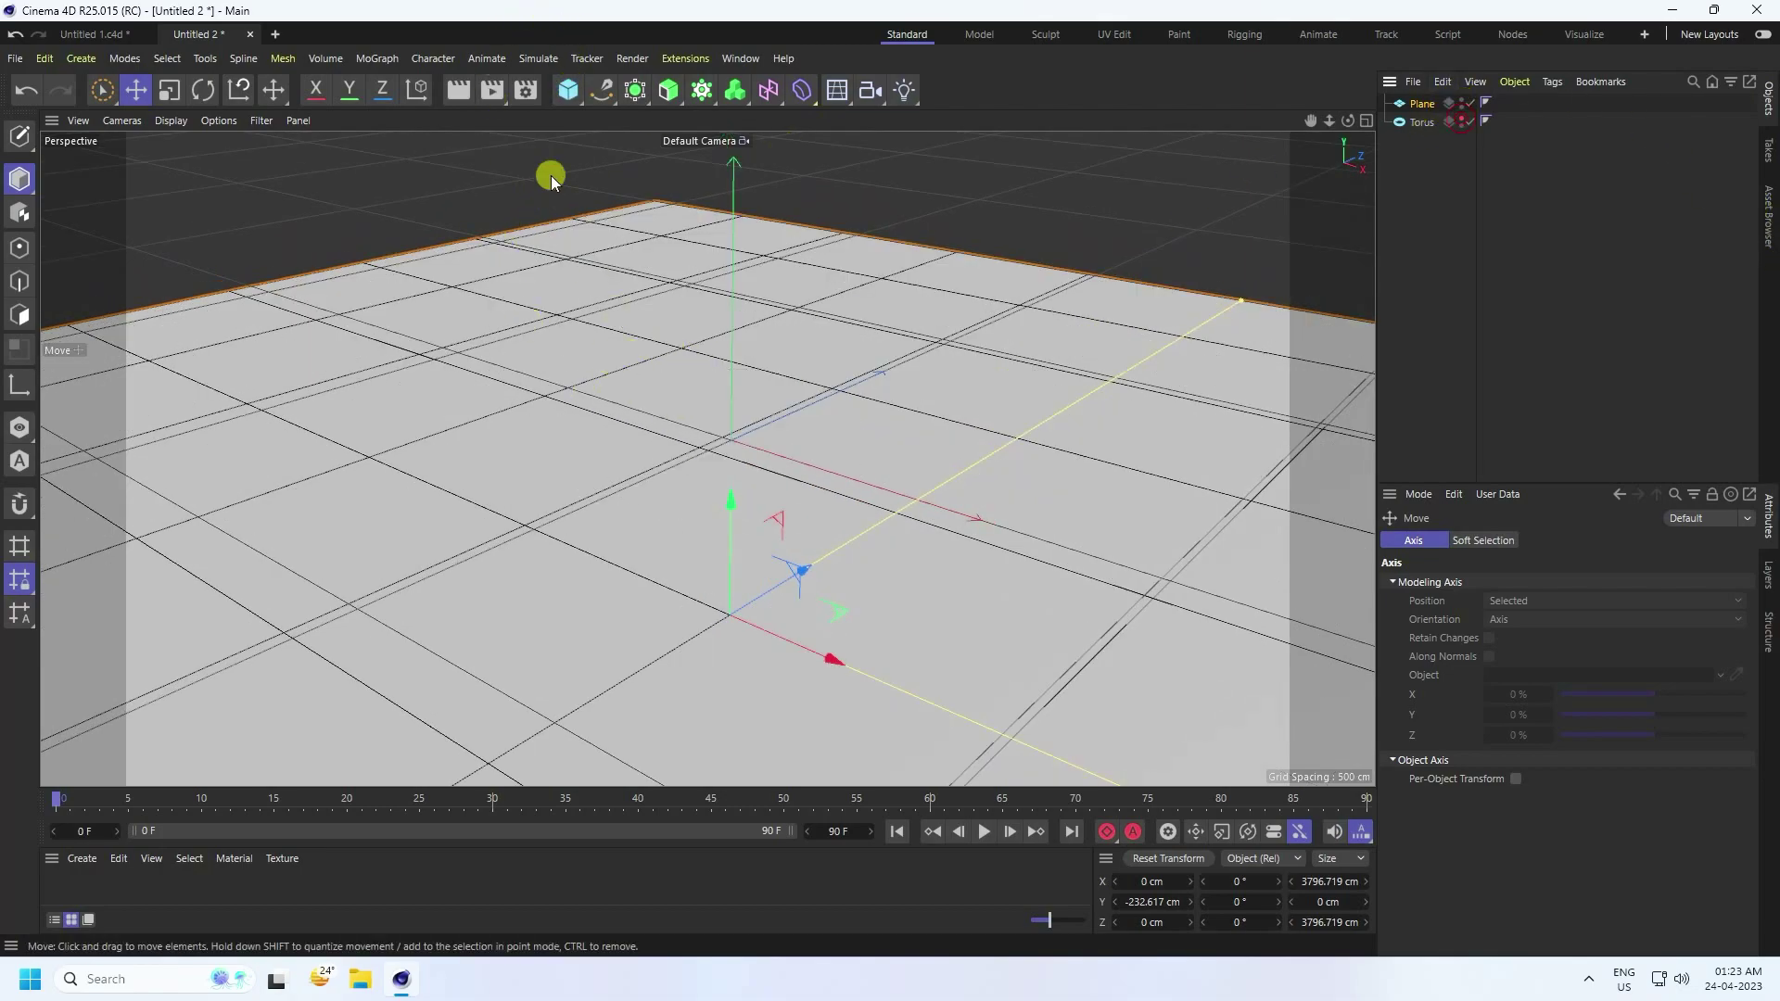
{"action": "left_click", "coordinate": [563, 89]}
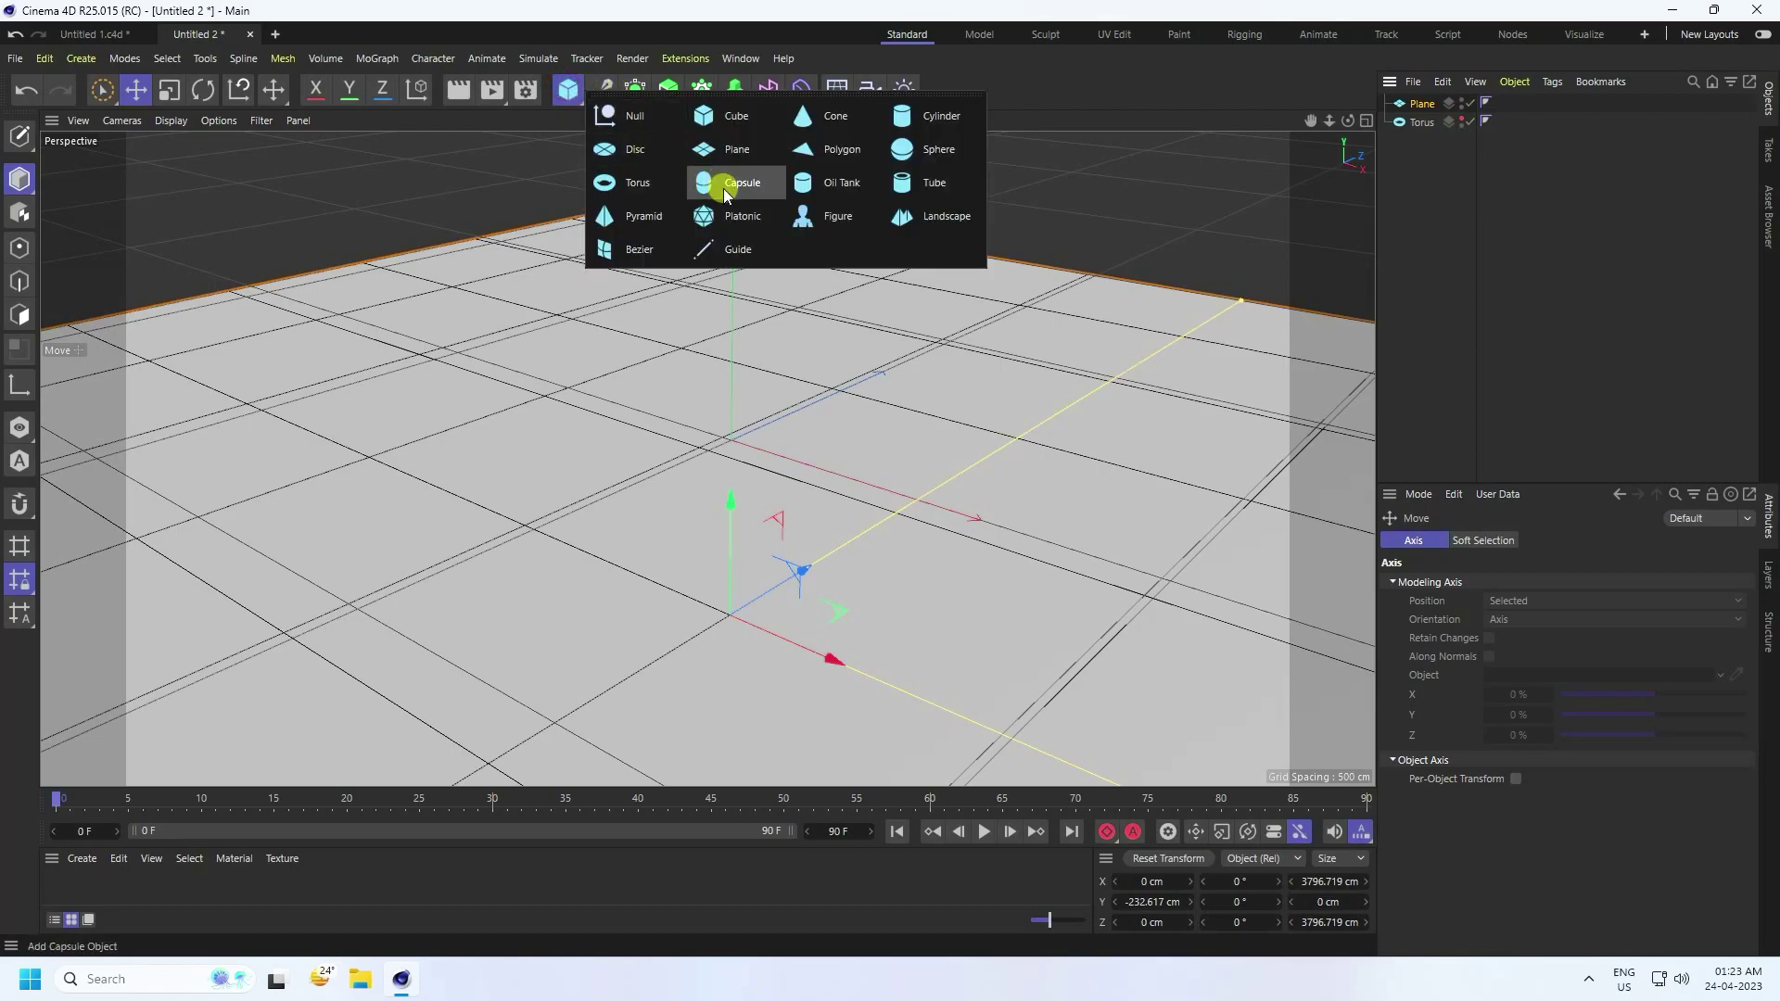
{"action": "left_click", "coordinate": [938, 149]}
{"action": "scroll", "coordinate": [732, 408], "scroll_direction": "up", "scroll_amount": 8}
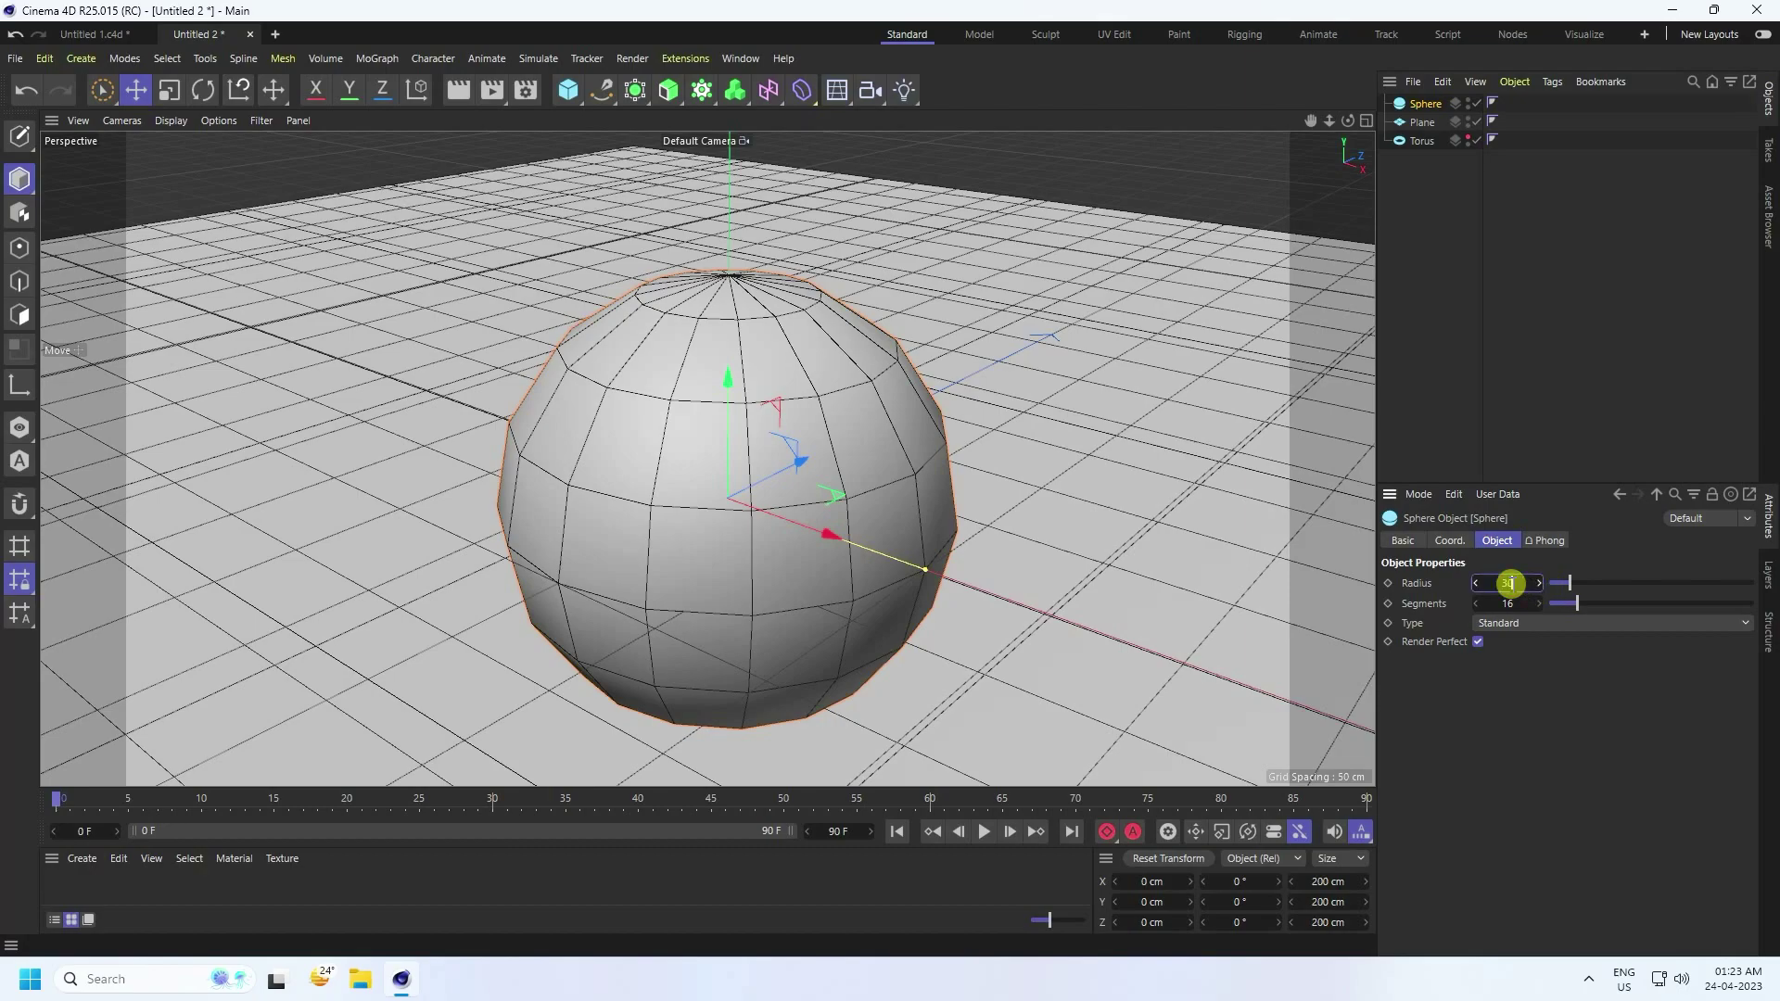
Set the sphere's radius to 25 cm and its segments to 32.
{"action": "key", "text": "Return"}
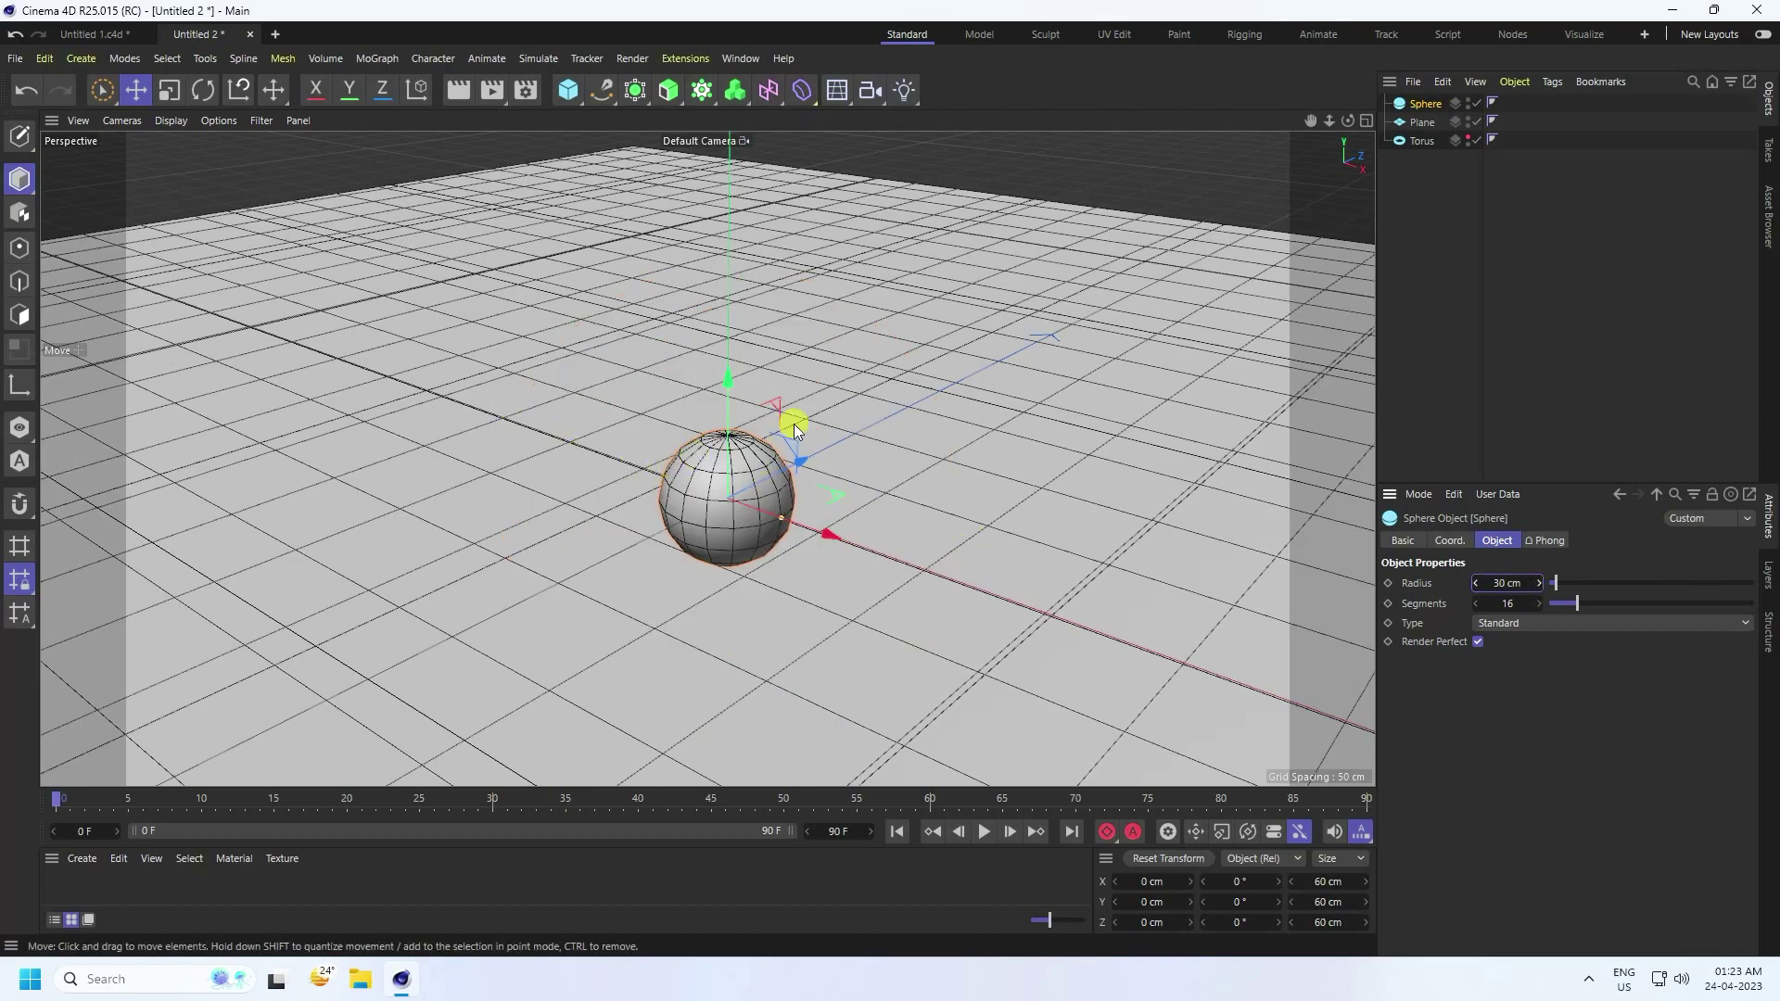
{"action": "left_click", "coordinate": [1498, 583]}
{"action": "type", "text": "25"}
{"action": "key", "text": "Return"}
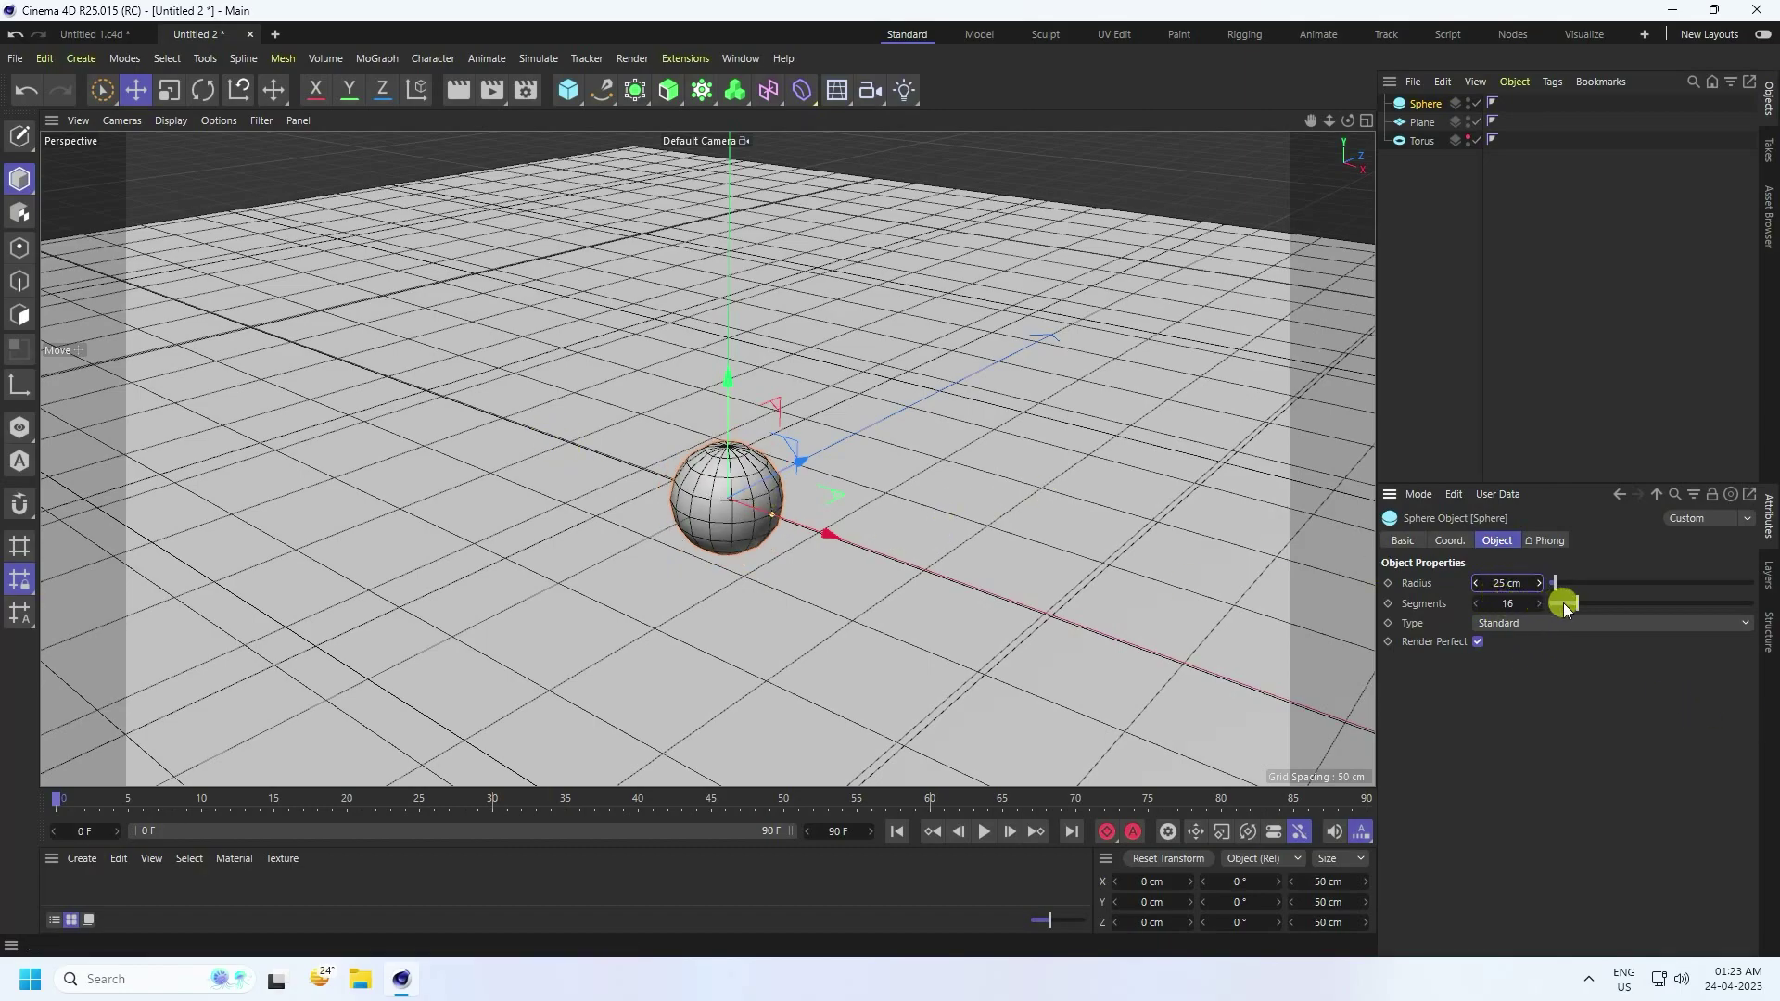
{"action": "left_click_drag", "start_coordinate": [1563, 602], "coordinate": [1613, 601]}
{"action": "scroll", "coordinate": [551, 365], "scroll_direction": "up", "scroll_amount": 5}
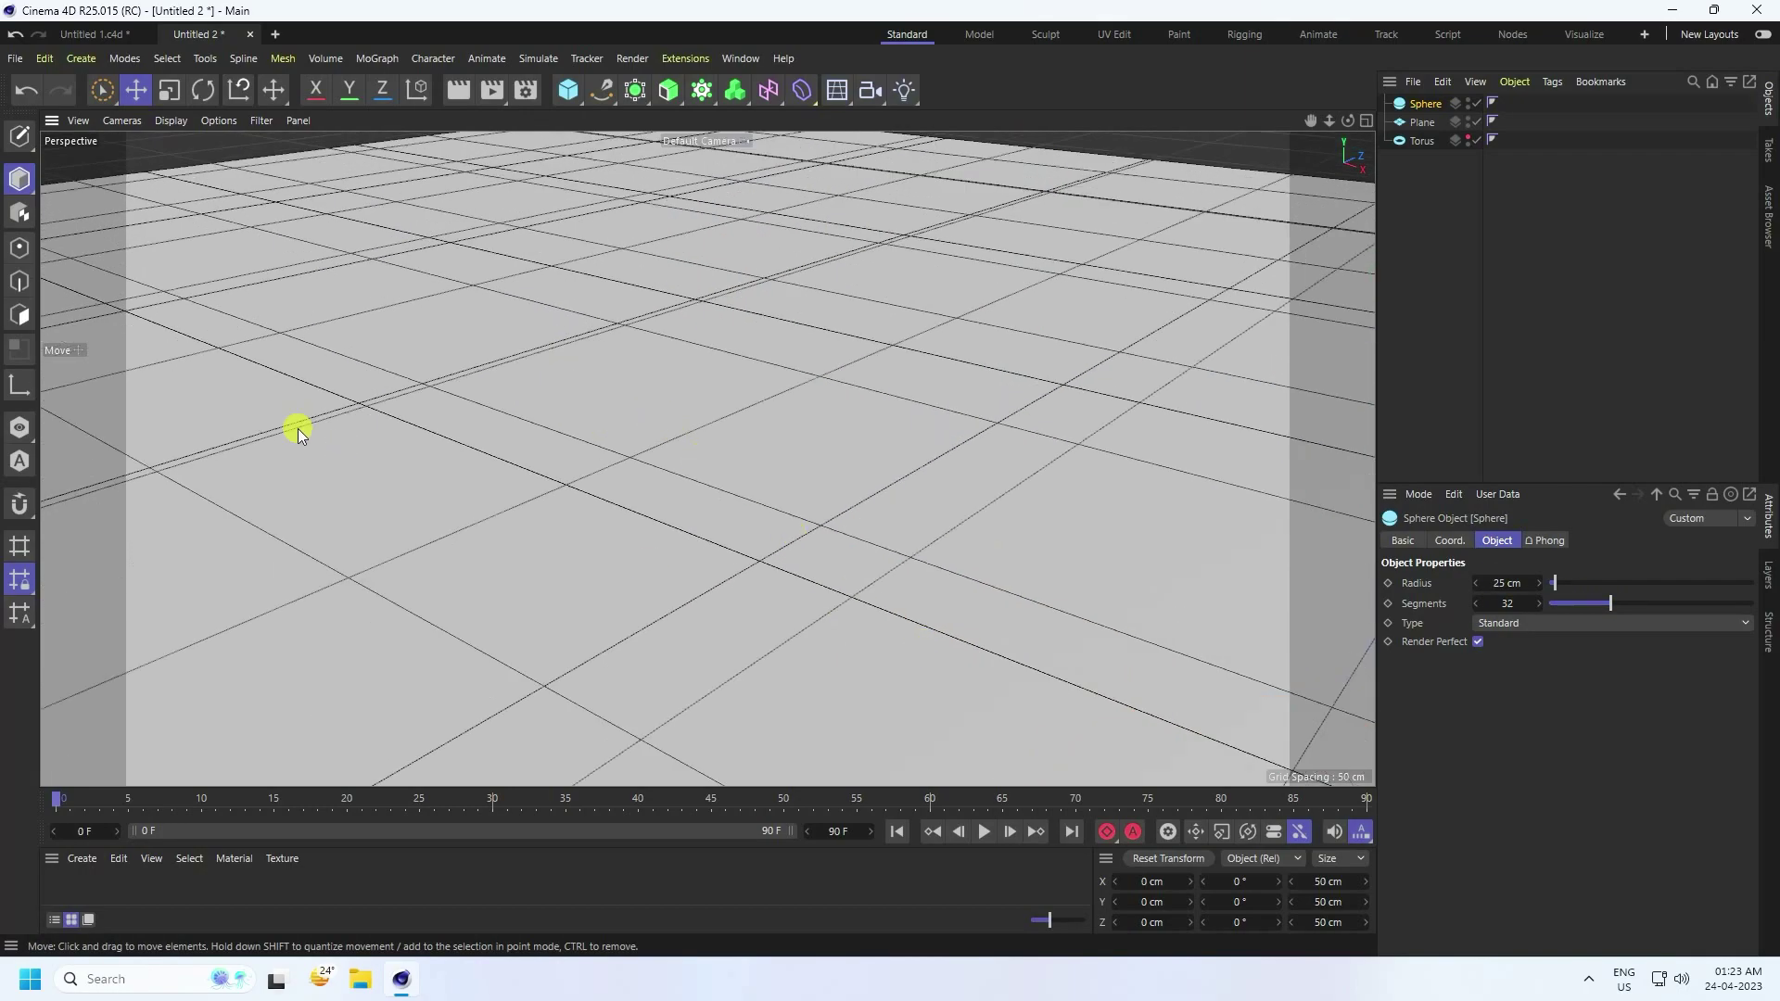
{"action": "scroll", "coordinate": [298, 429], "scroll_direction": "down", "scroll_amount": 5}
{"action": "scroll", "coordinate": [439, 551], "scroll_direction": "up", "scroll_amount": 4}
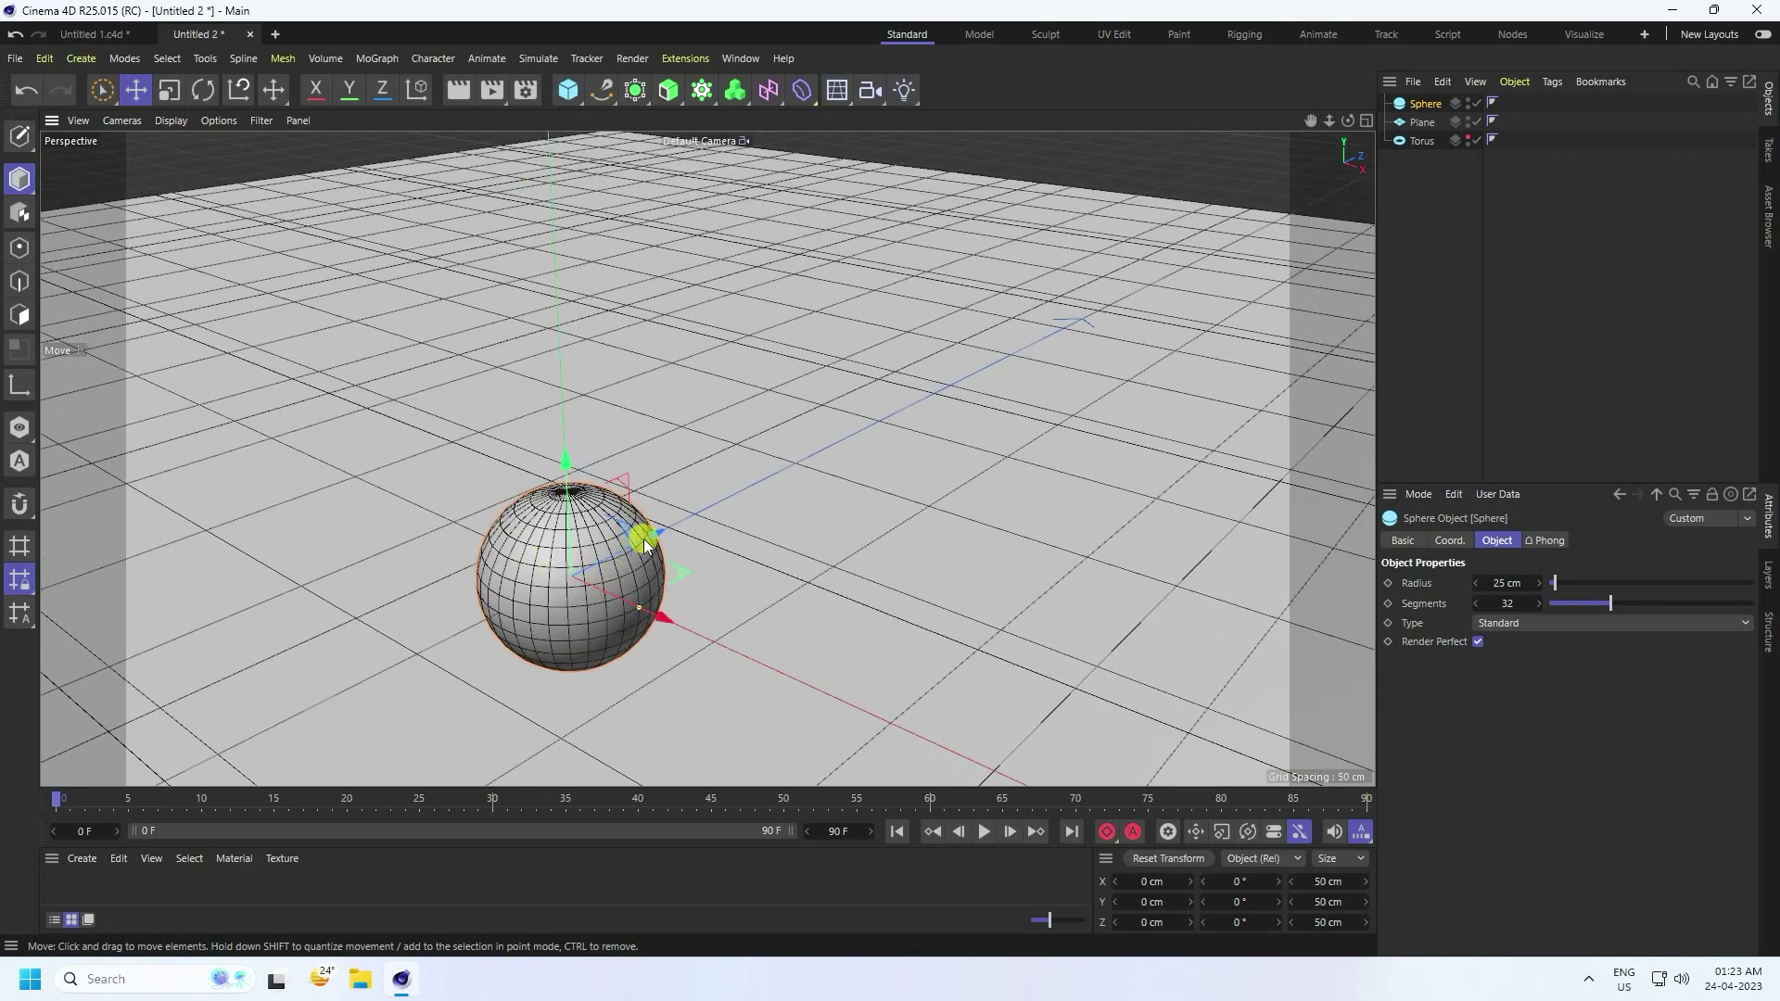
{"action": "middle_click_drag", "start_coordinate": [637, 525], "coordinate": [746, 460], "text": "alt"}
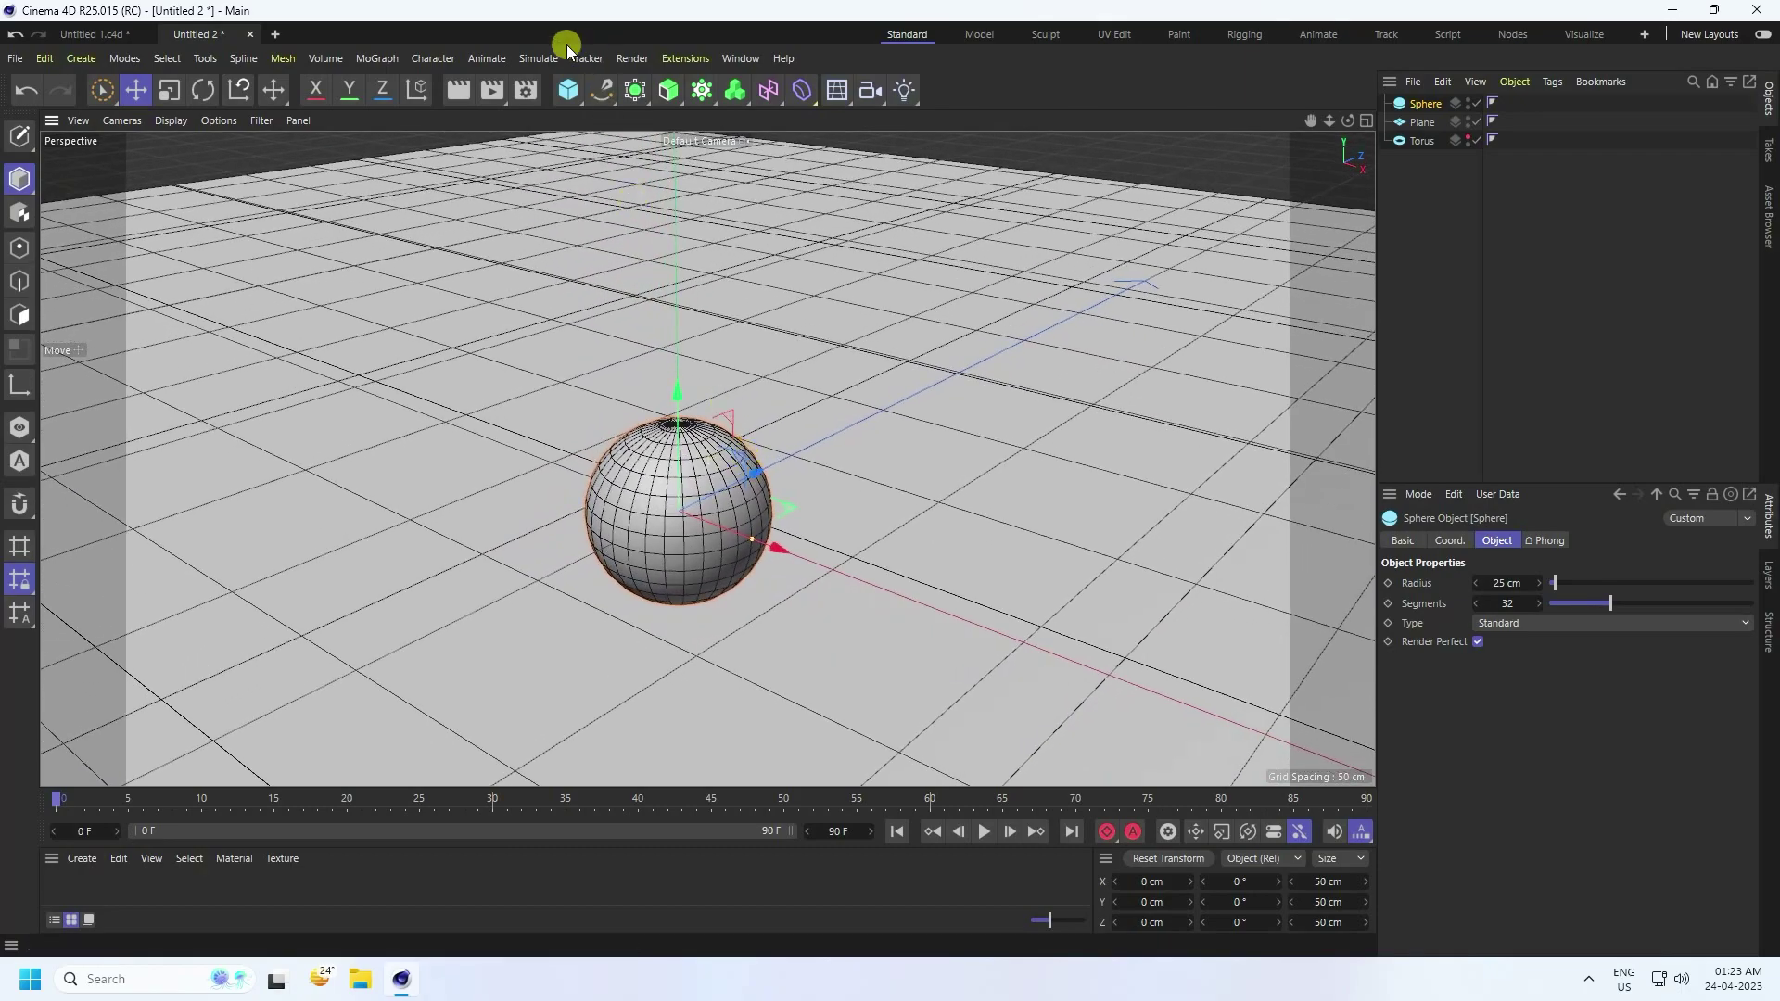
Add a cube and set its X, Y and Z sizes to 25 cm each.
{"action": "left_click", "coordinate": [569, 92]}
{"action": "left_click", "coordinate": [727, 124]}
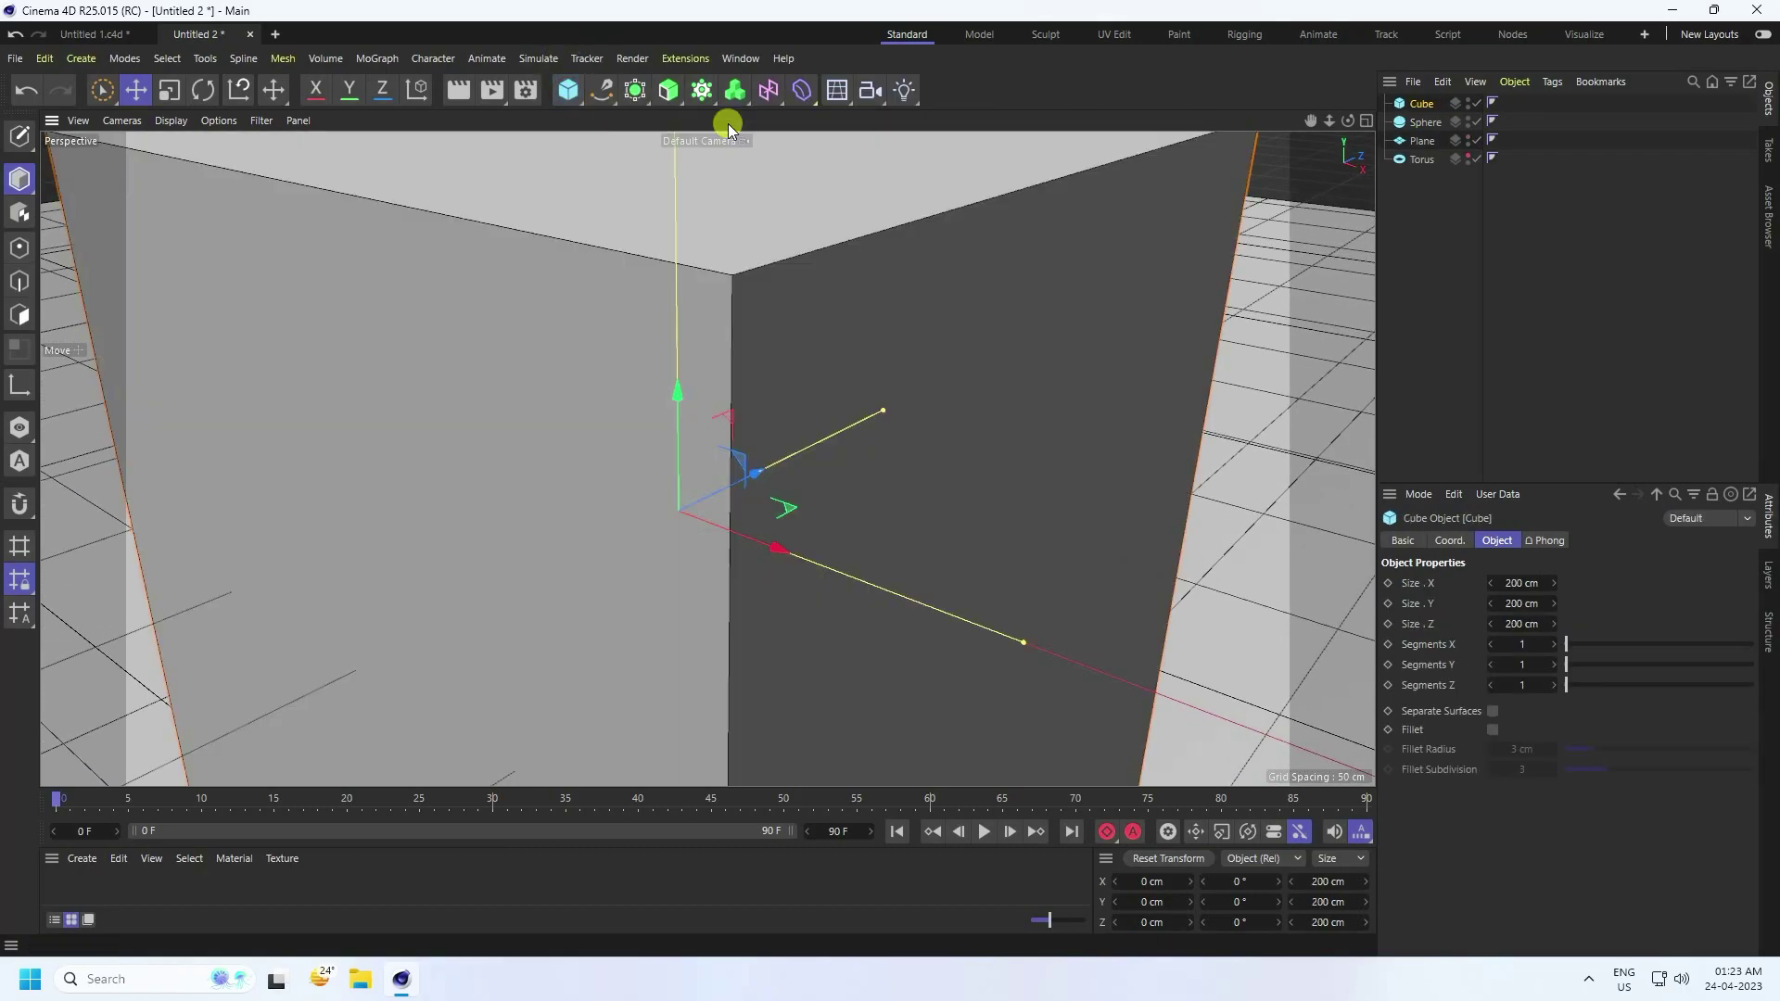
{"action": "left_click", "coordinate": [1524, 582]}
{"action": "type", "text": "25"}
{"action": "key", "text": "Return"}
{"action": "left_click", "coordinate": [1520, 604]}
{"action": "type", "text": "25"}
{"action": "key", "text": "Return"}
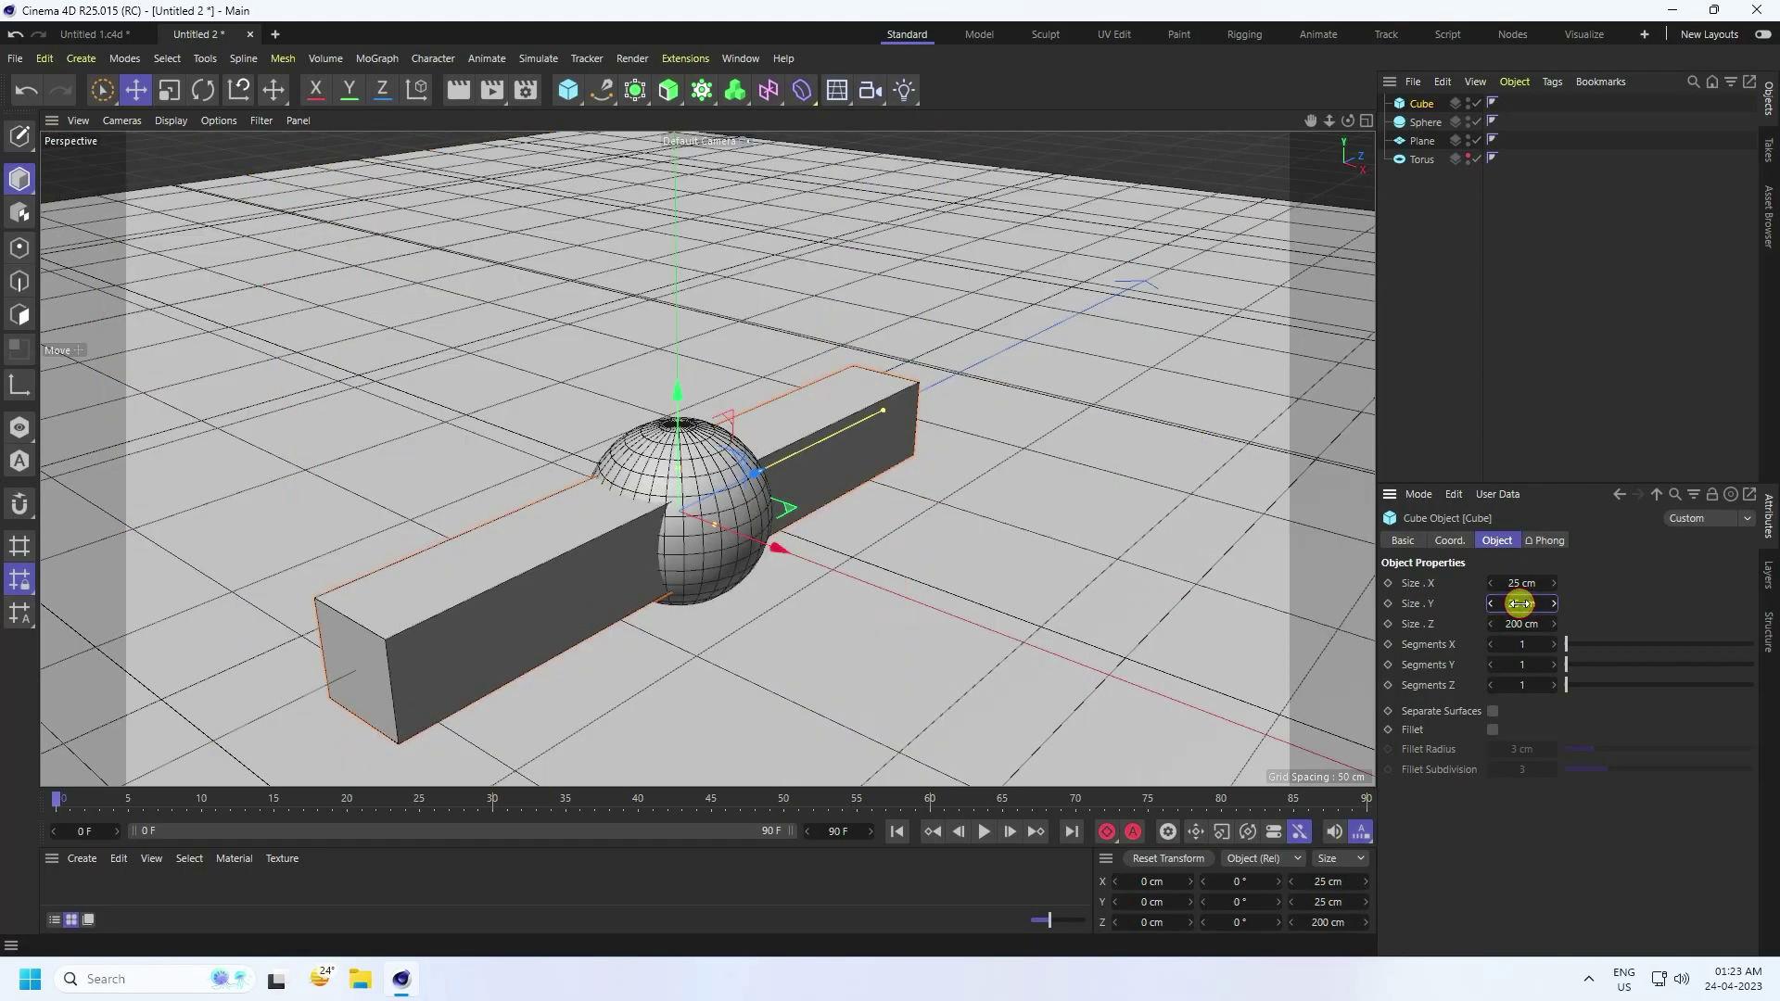
{"action": "left_click", "coordinate": [1528, 623]}
{"action": "type", "text": "25"}
{"action": "key", "text": "Return"}
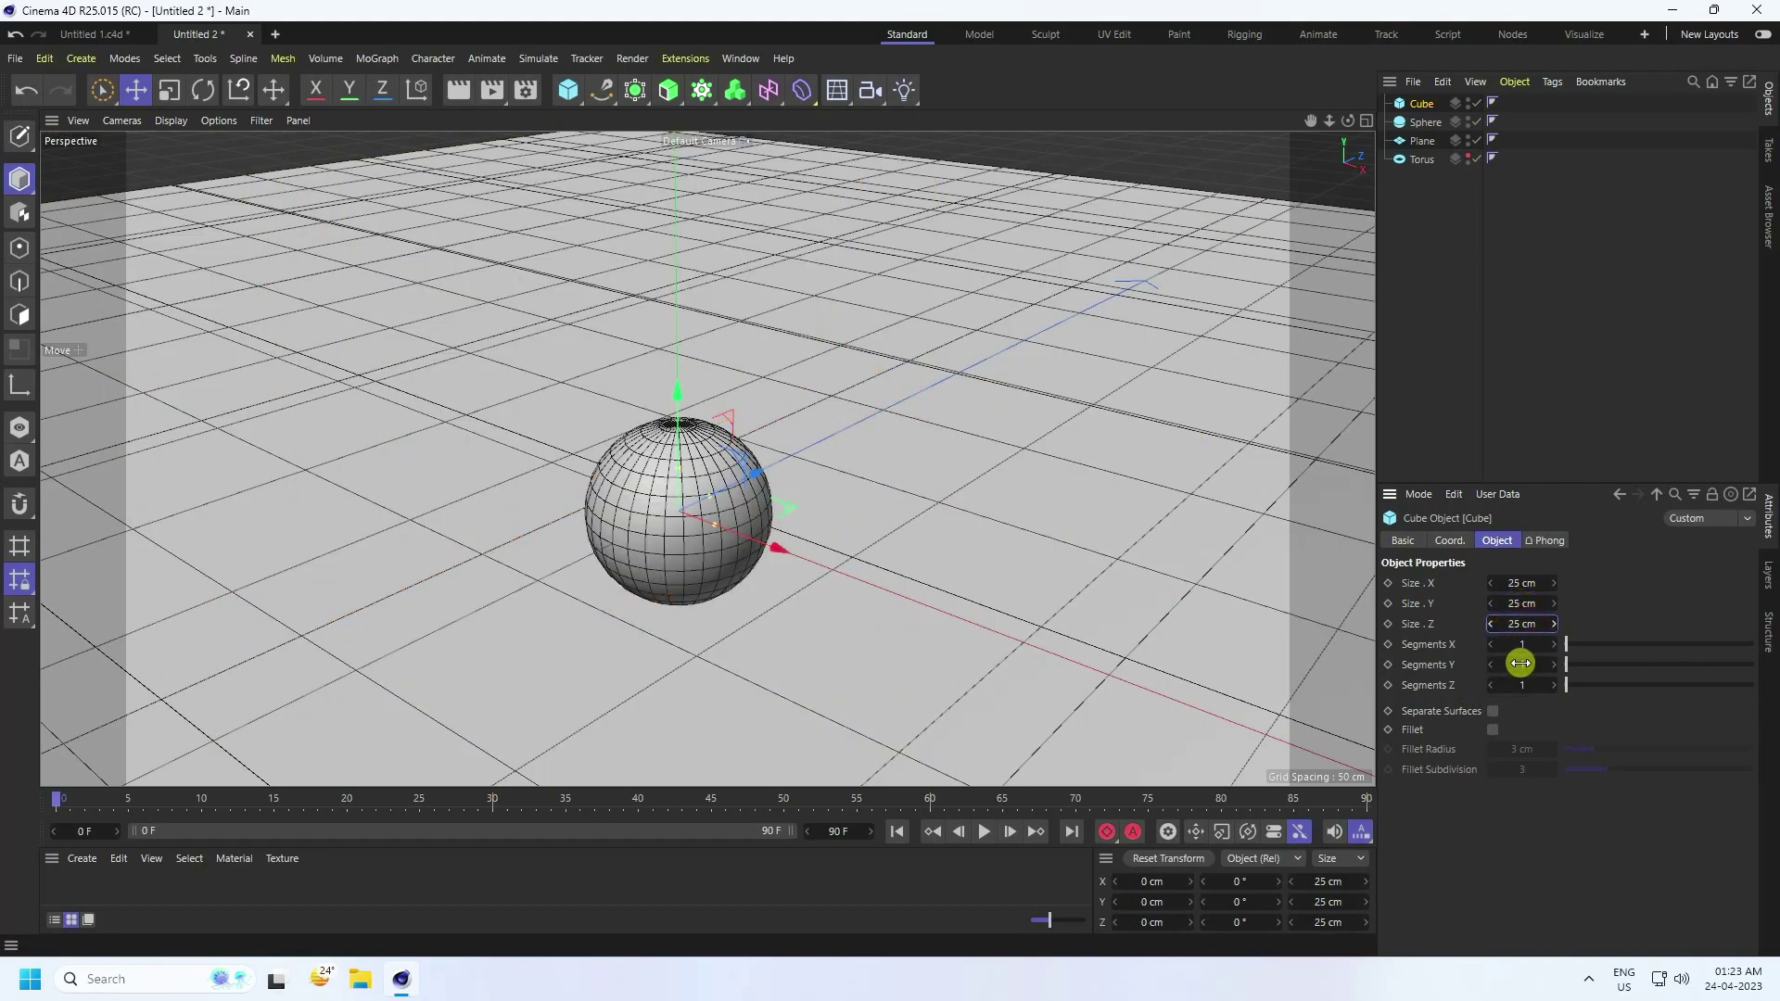
Enable a fillet on the cube with a 0.5 cm radius and 5 subdivisions.
{"action": "left_click_drag", "start_coordinate": [775, 549], "coordinate": [974, 665]}
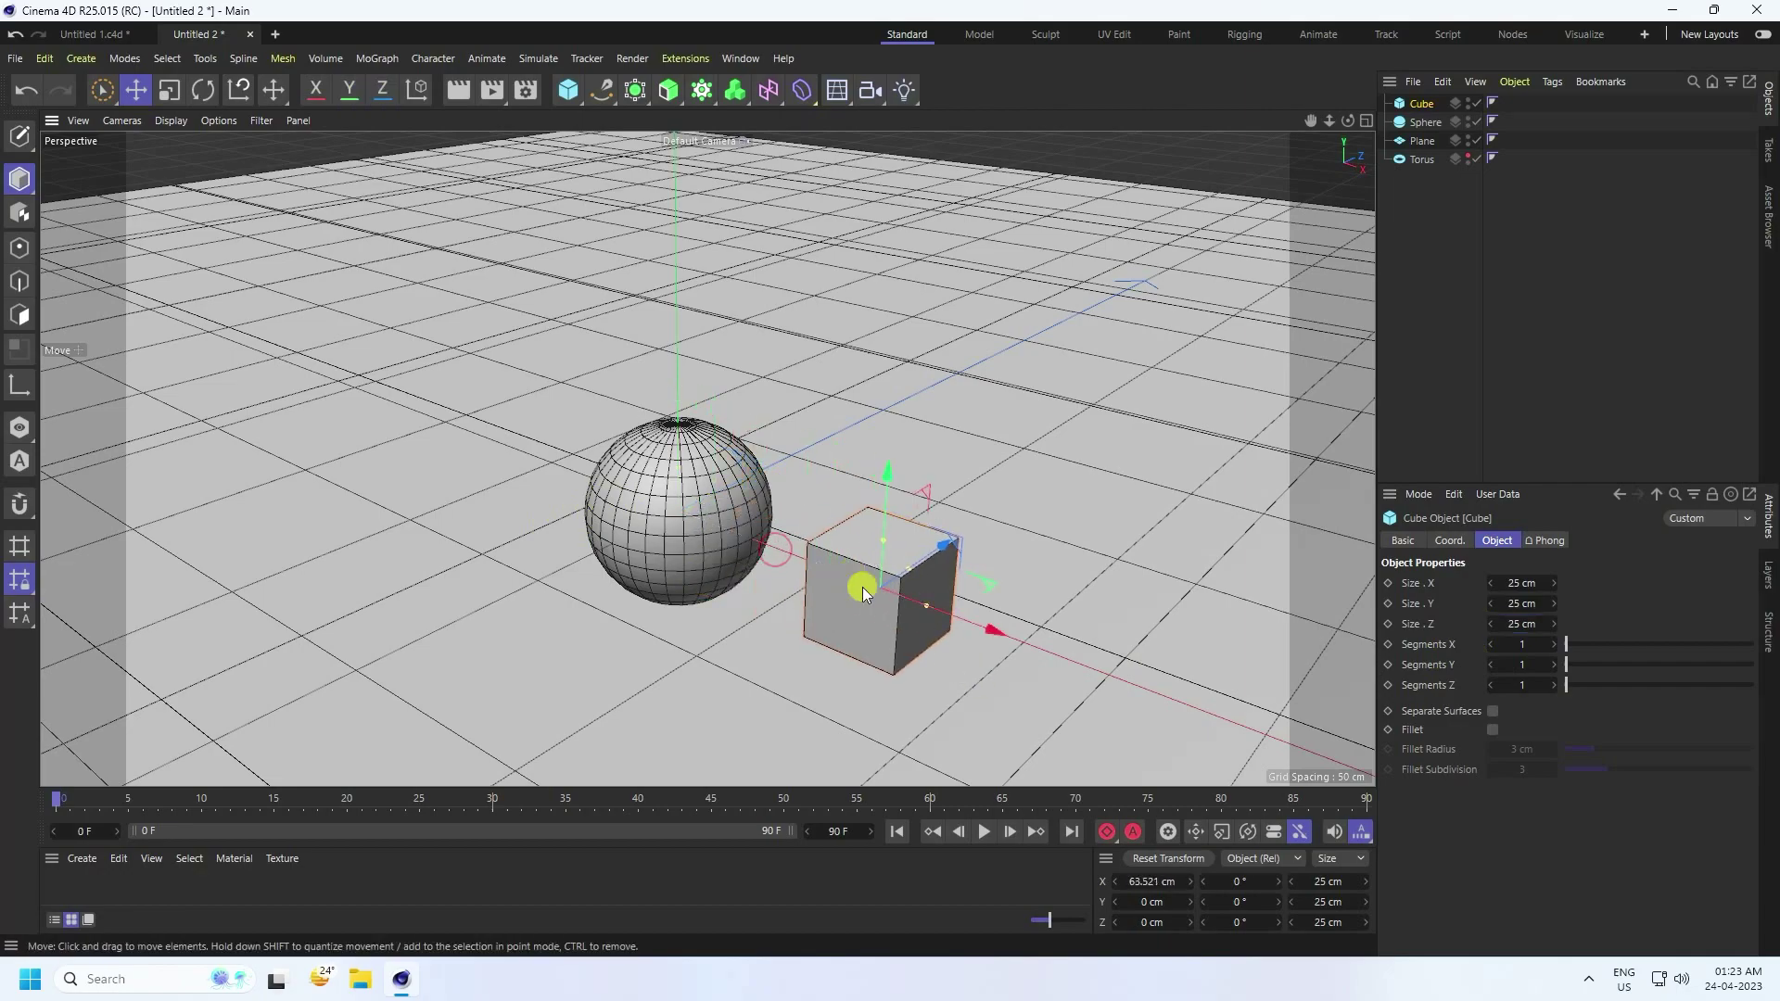
{"action": "key", "text": "ctrl+z"}
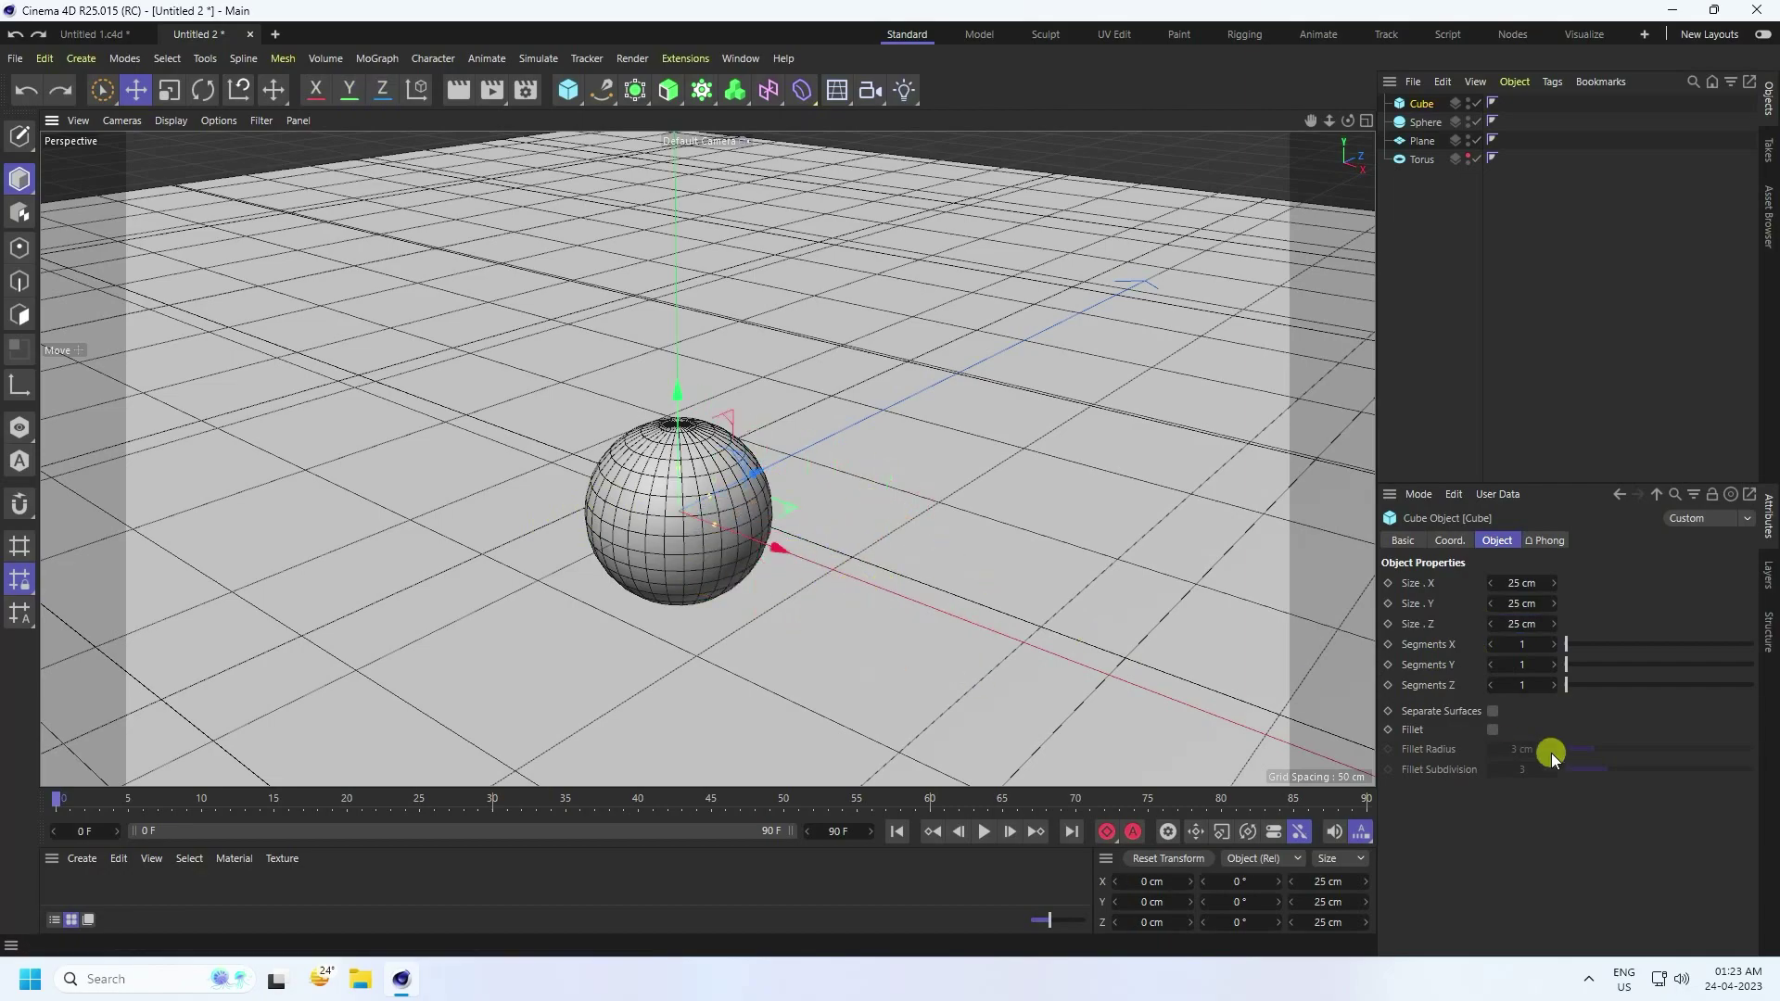
{"action": "left_click", "coordinate": [1491, 729]}
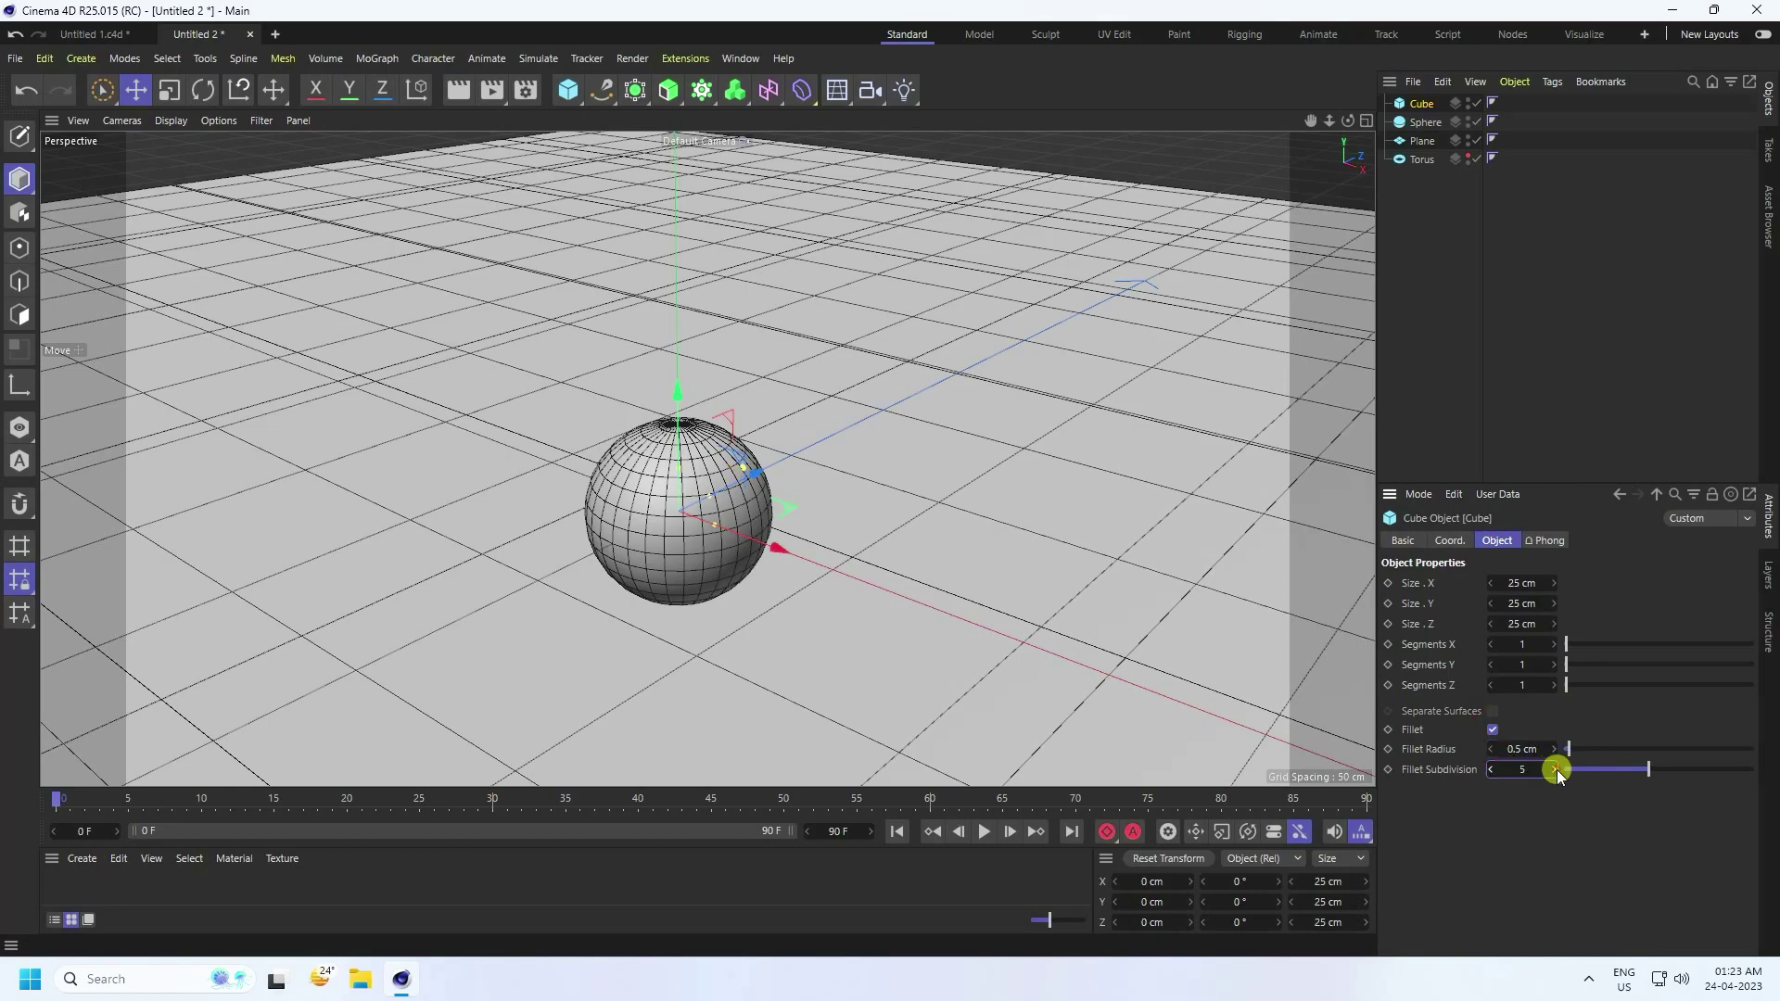
Move the cube about 56 cm along X to inspect its filleted edges, and undo the move.
{"action": "left_click_drag", "start_coordinate": [777, 553], "coordinate": [905, 582]}
{"action": "scroll", "coordinate": [905, 582], "scroll_direction": "up", "scroll_amount": 3}
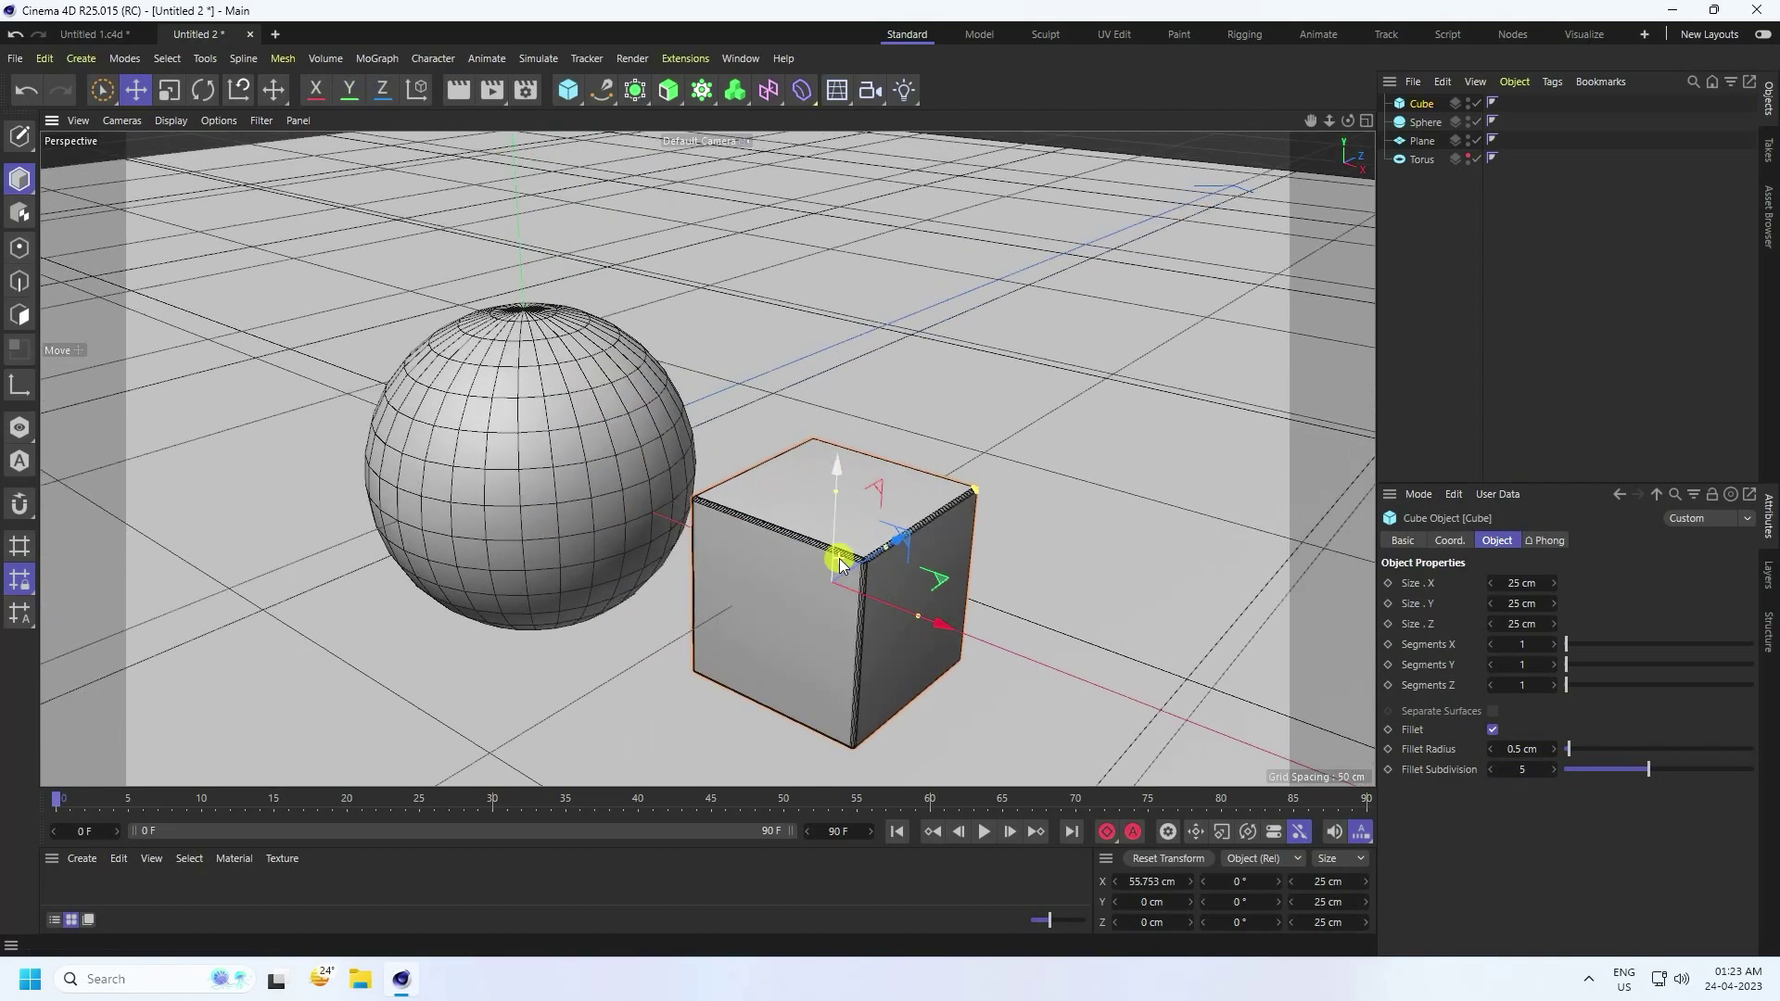
{"action": "scroll", "coordinate": [838, 559], "scroll_direction": "up", "scroll_amount": 2}
{"action": "scroll", "coordinate": [936, 535], "scroll_direction": "down", "scroll_amount": 5}
{"action": "key", "text": "ctrl+z"}
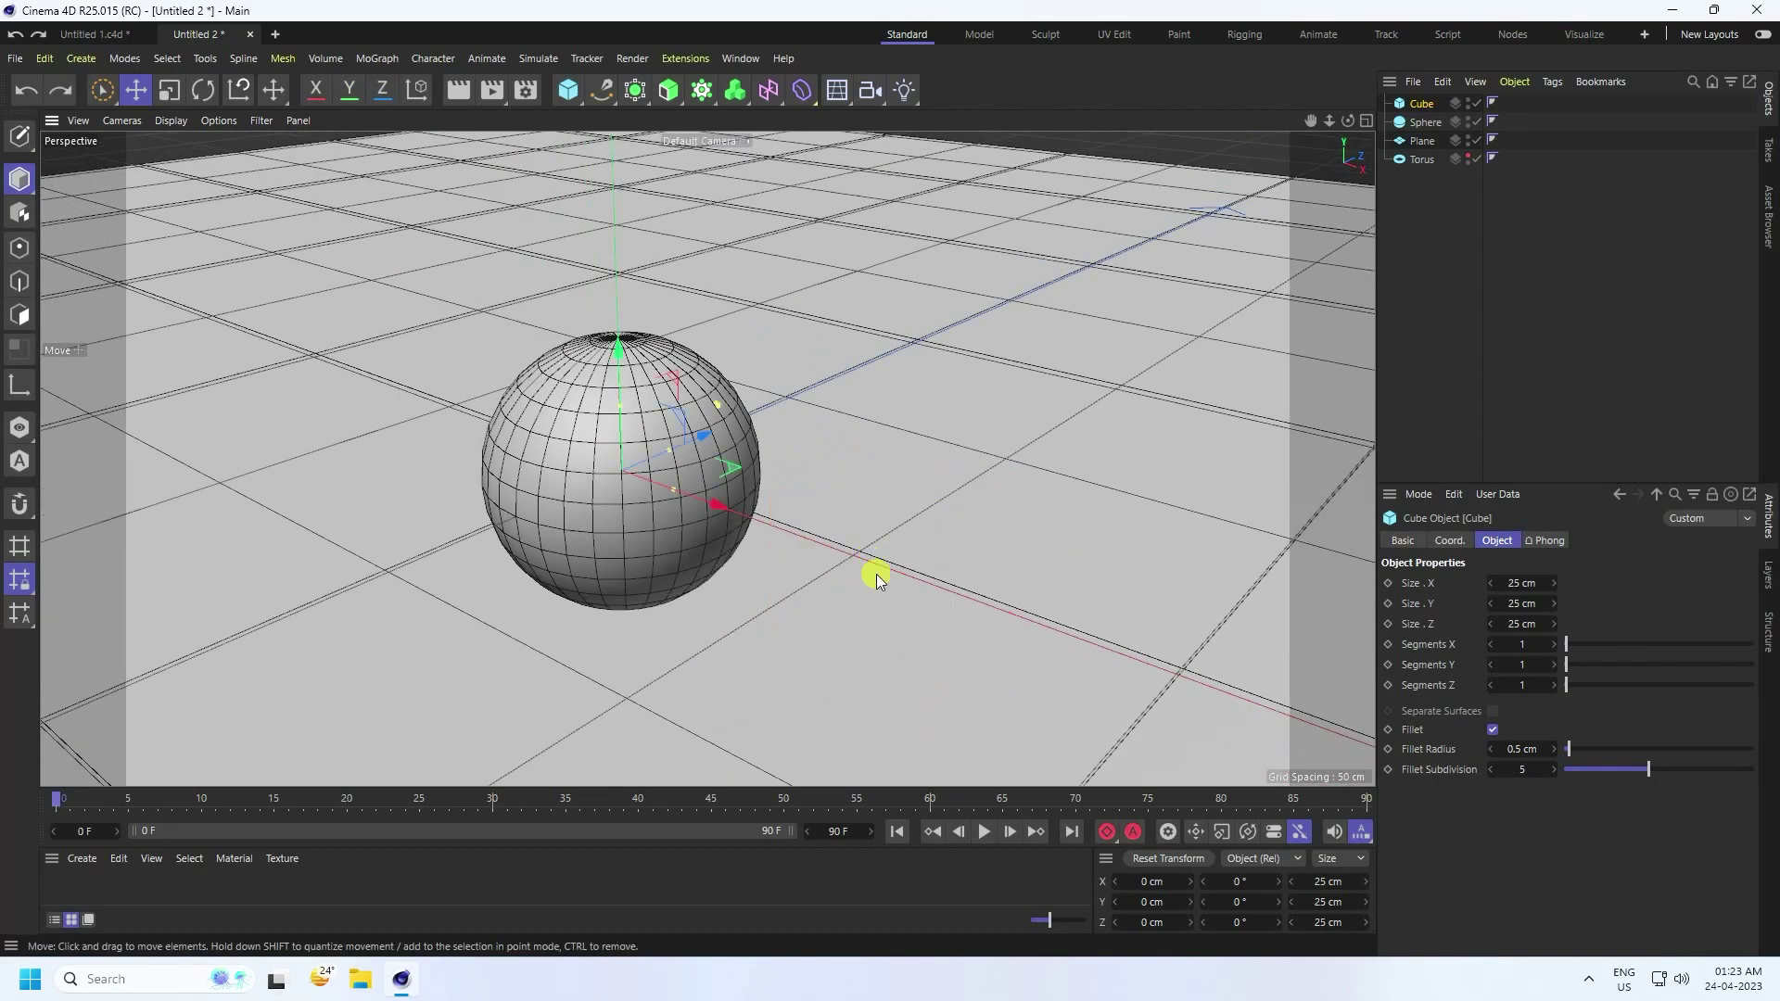
Add a second torus and scale it down uniformly to about 58 cm across.
{"action": "left_click", "coordinate": [562, 95]}
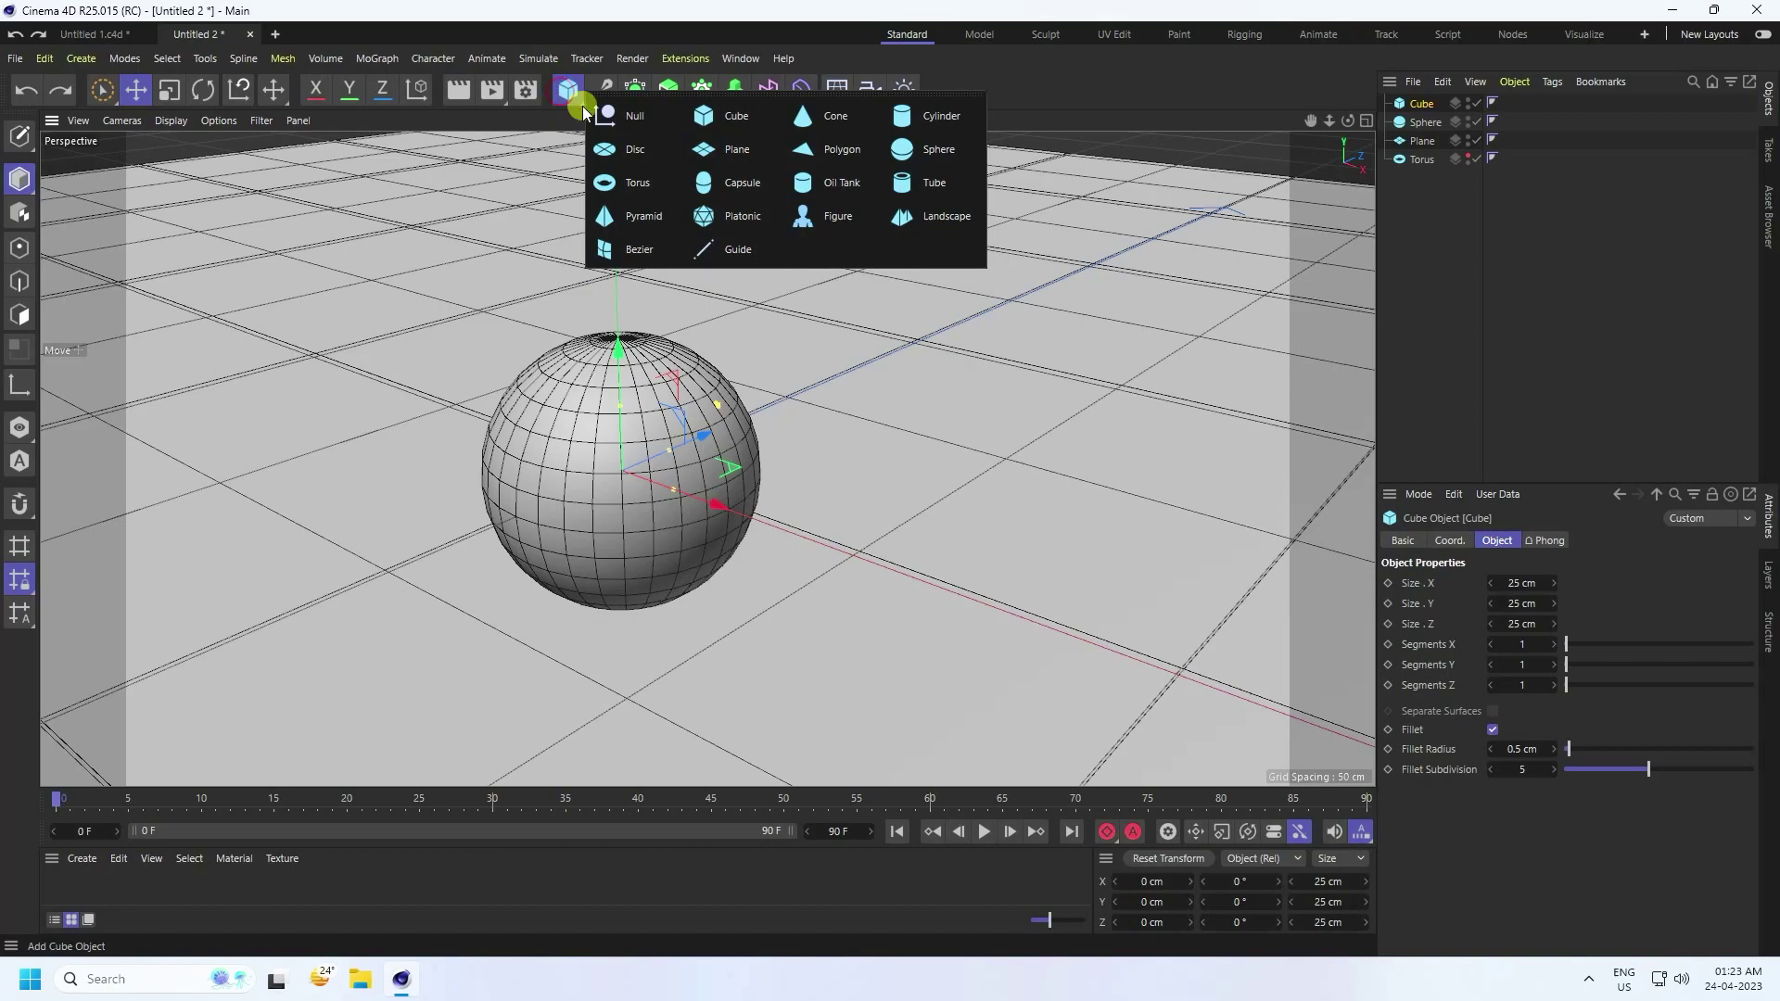
{"action": "left_click", "coordinate": [671, 185]}
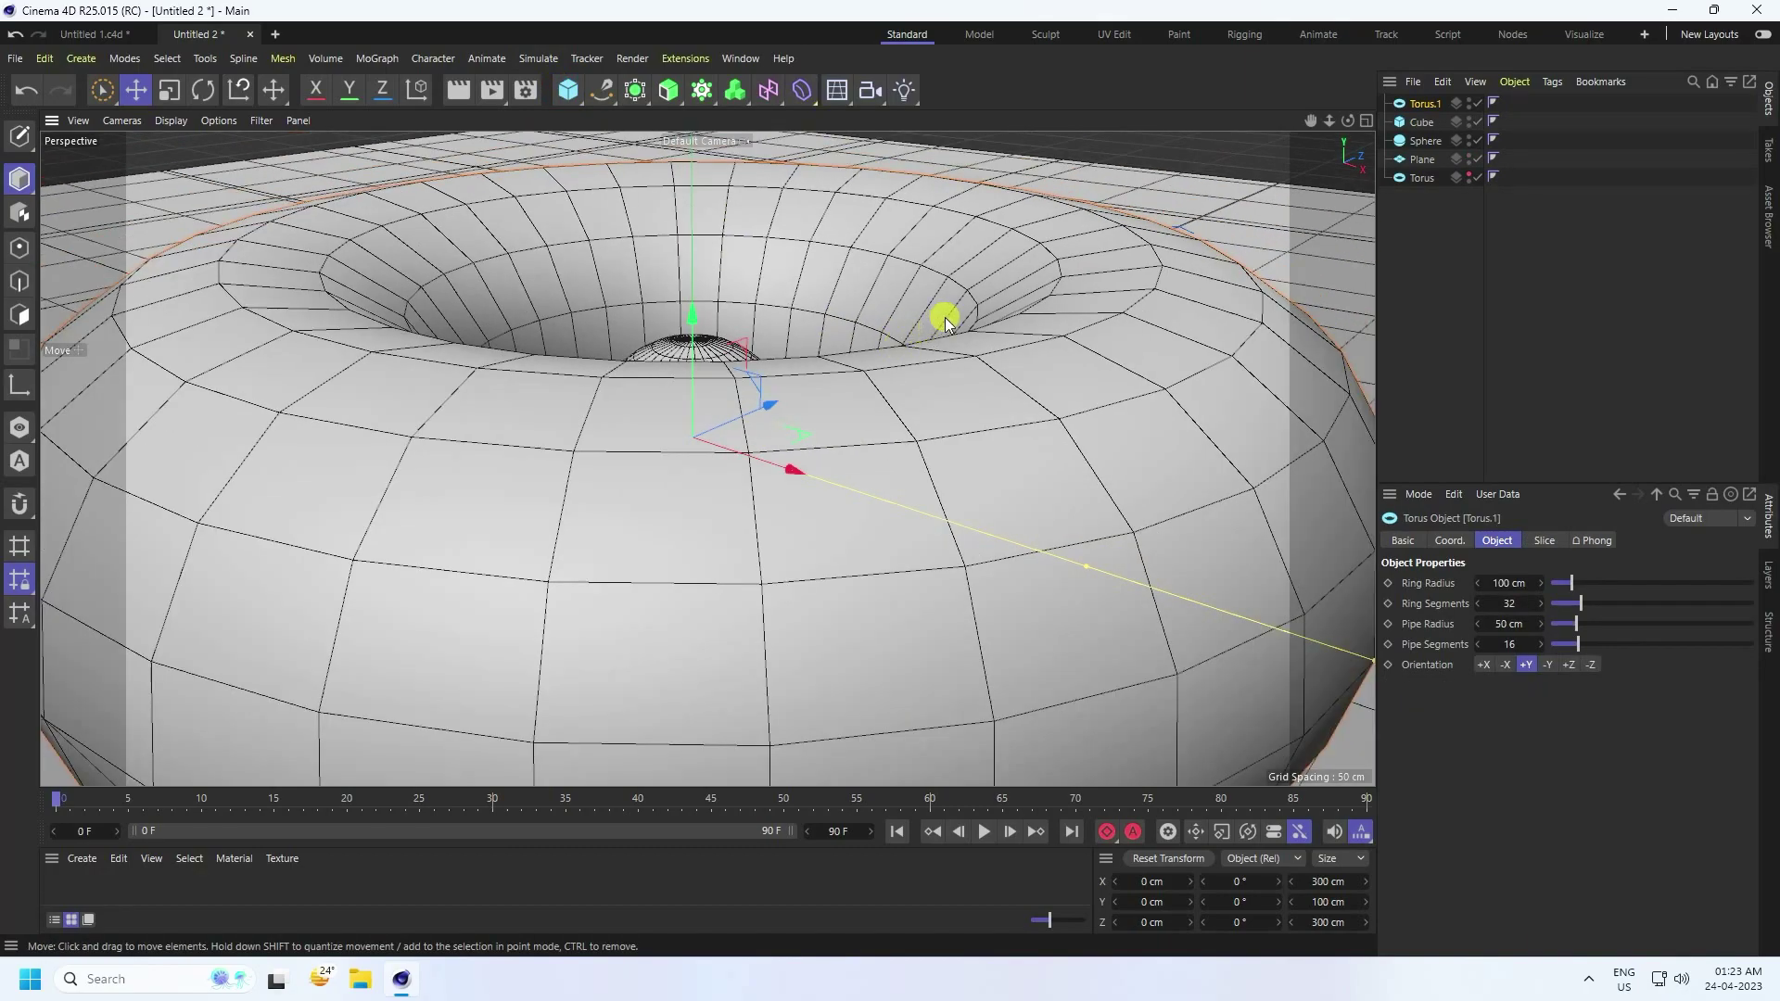
{"action": "key", "text": "t"}
{"action": "left_click_drag", "start_coordinate": [985, 265], "coordinate": [454, 476]}
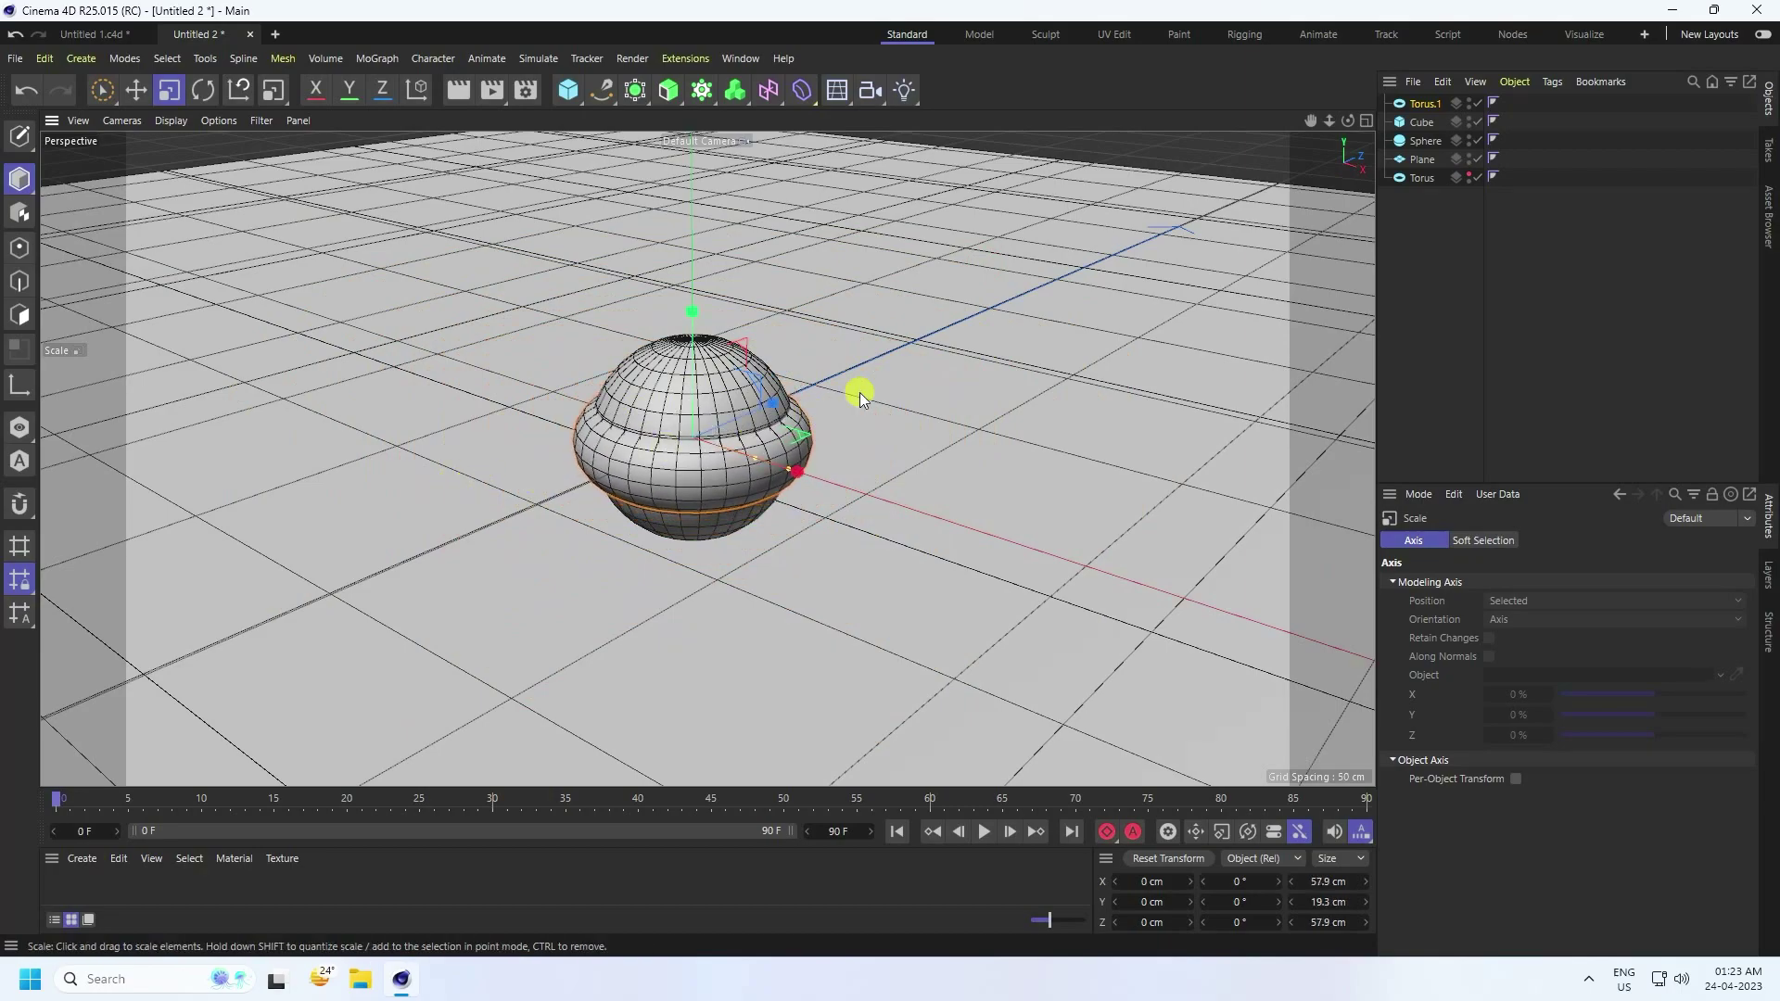
Set the small torus to a 20 cm ring radius, 10 cm pipe radius, 50 ring segments and 25 pipe segments.
{"action": "scroll", "coordinate": [677, 341], "scroll_direction": "up", "scroll_amount": 3}
{"action": "left_click", "coordinate": [1421, 103]}
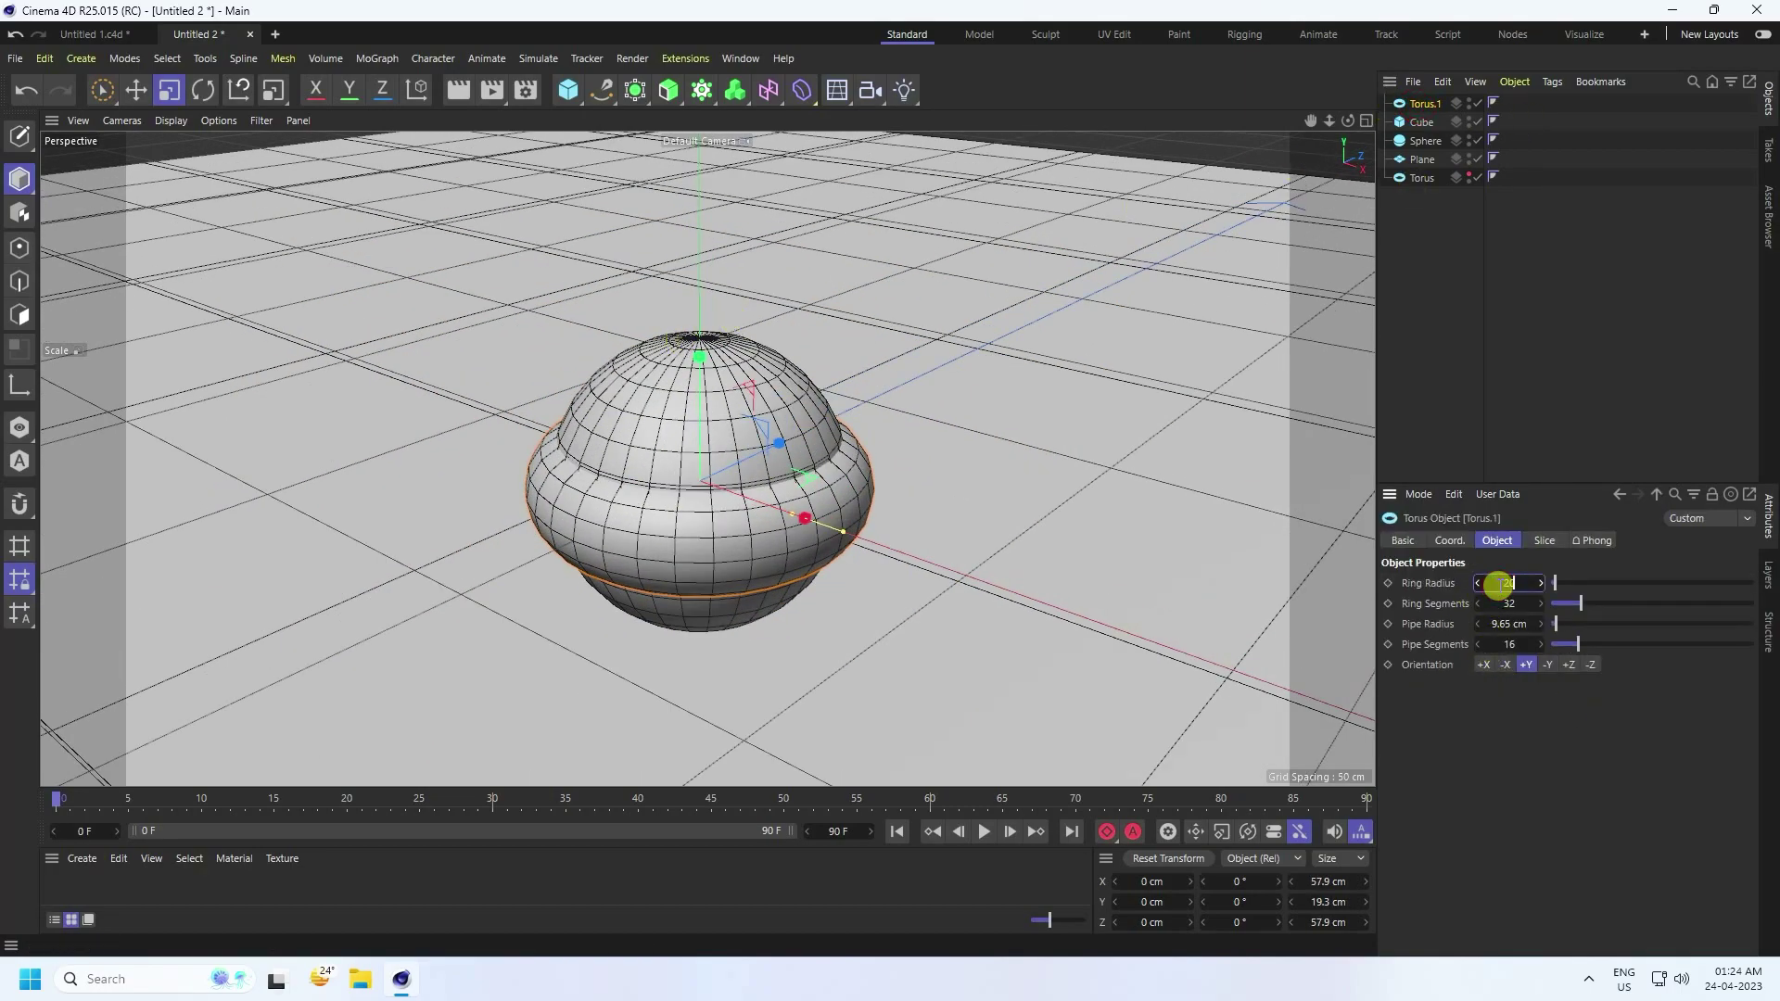
{"action": "key", "text": "Return"}
{"action": "left_click", "coordinate": [1507, 625]}
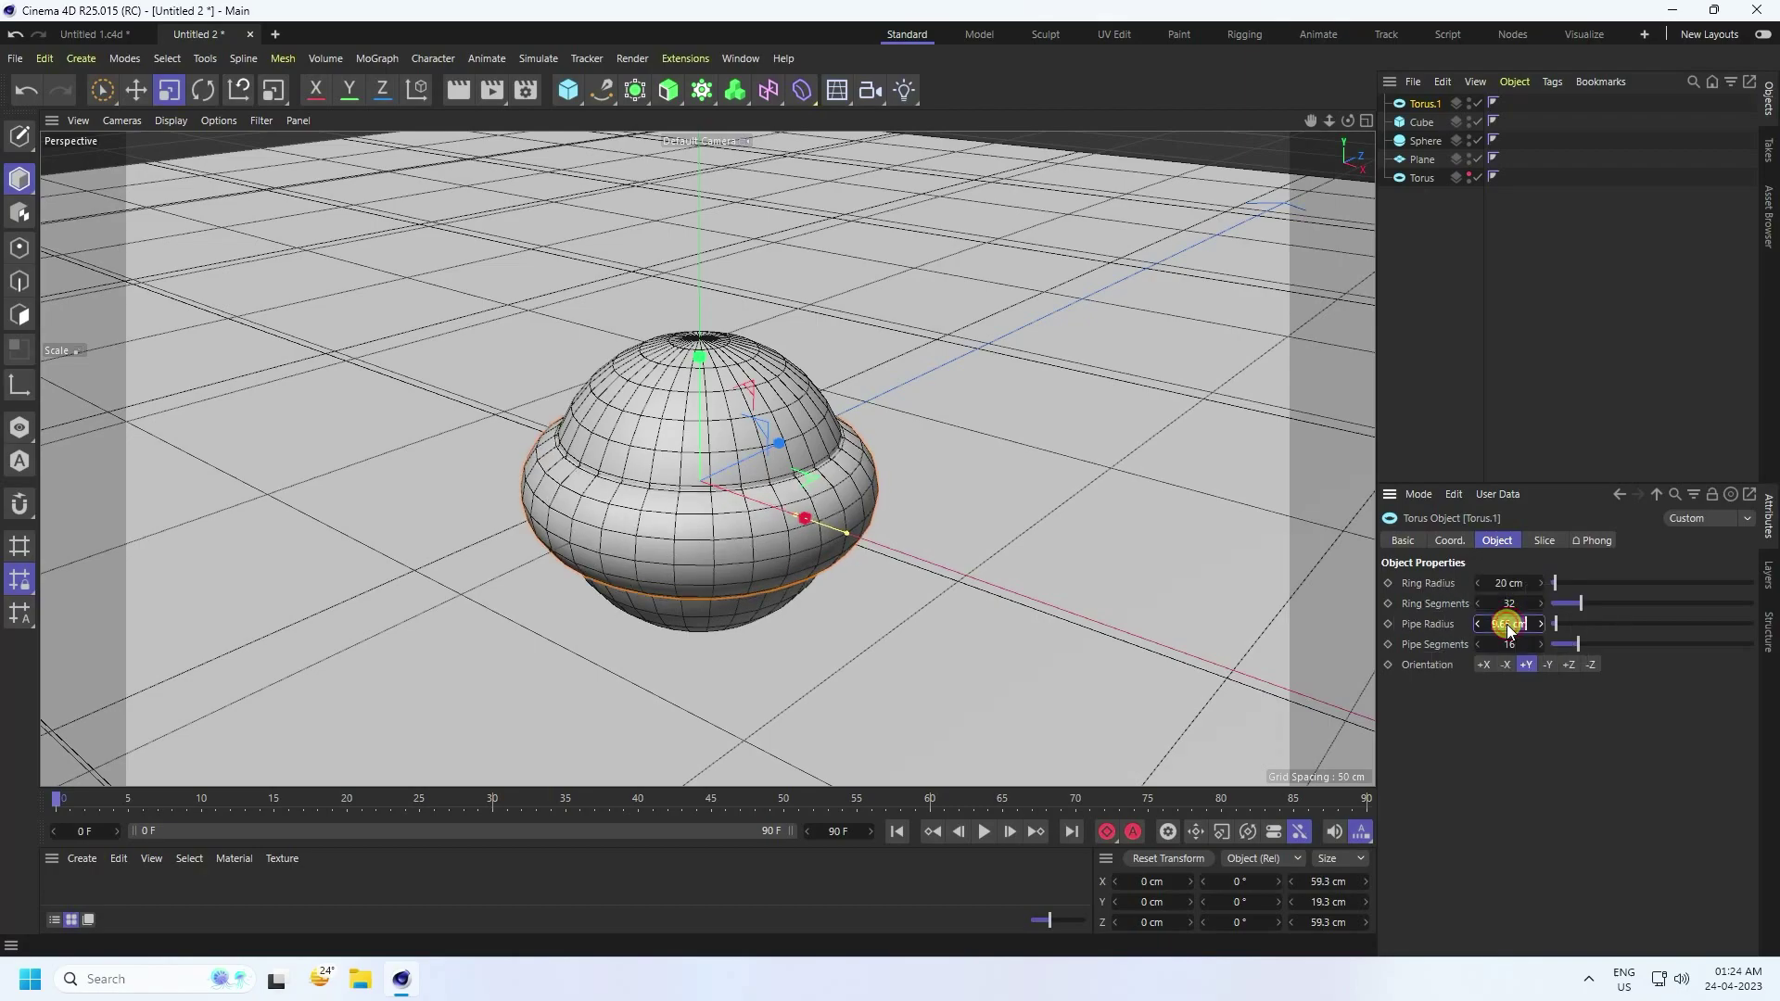
{"action": "key", "text": "Return"}
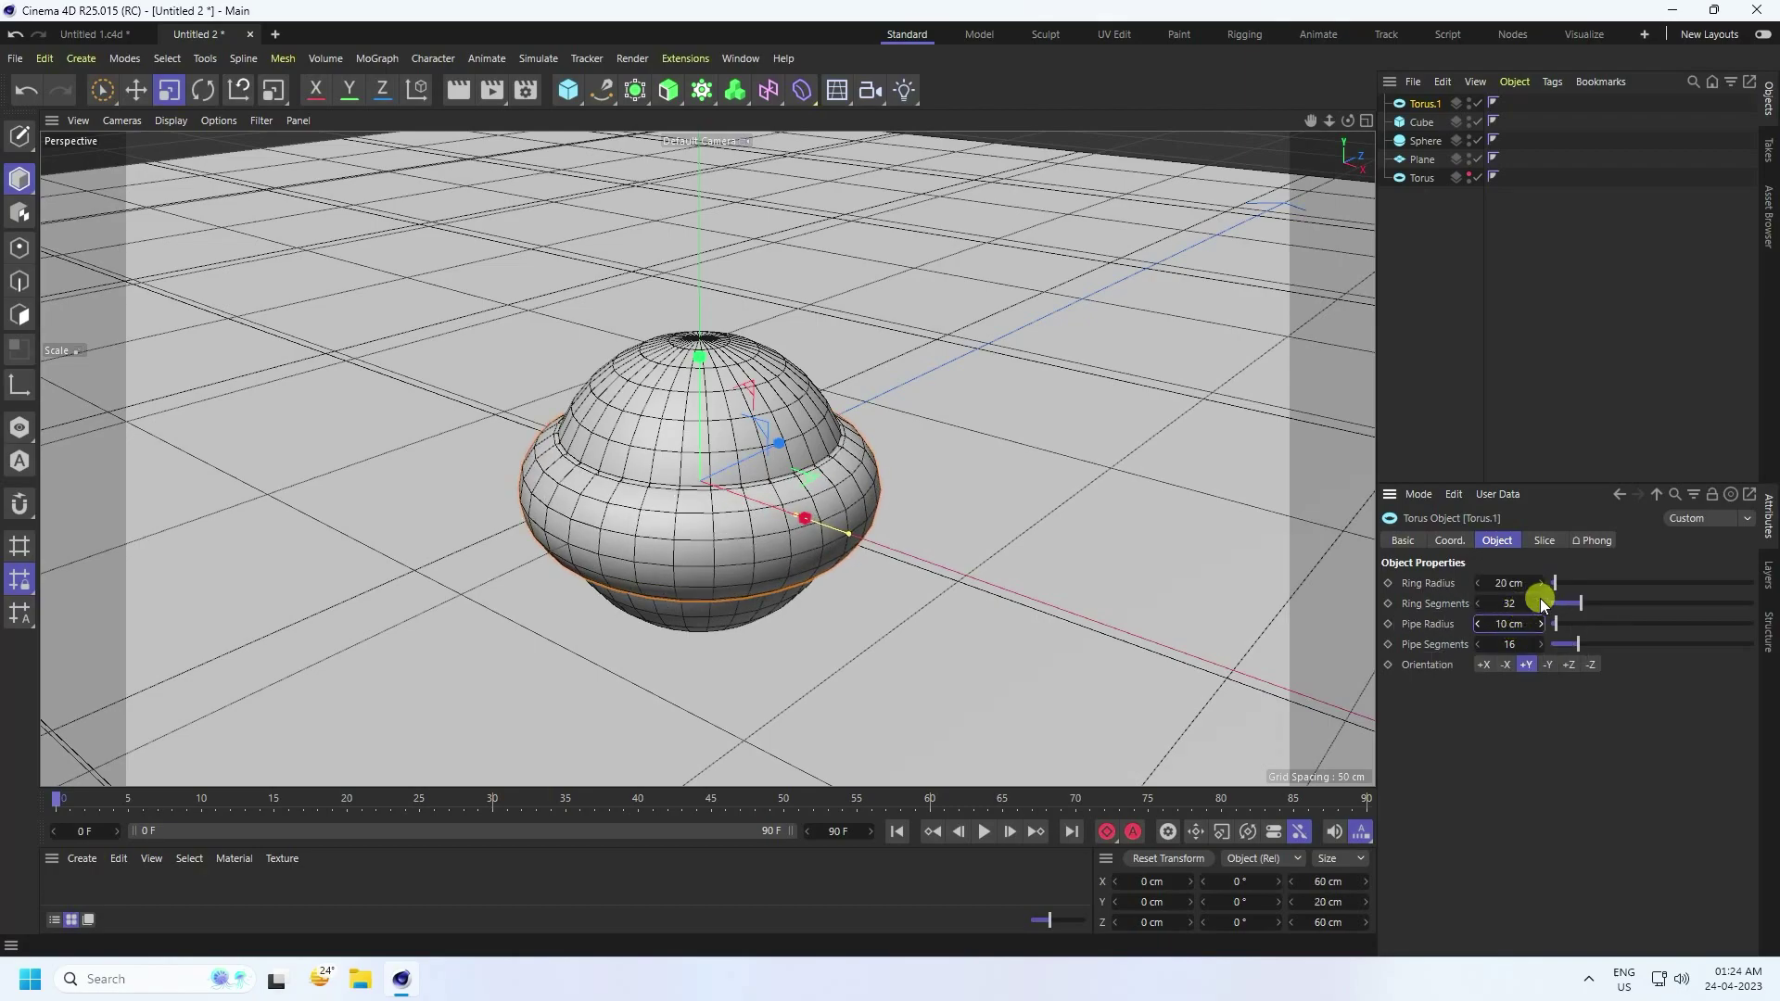
{"action": "left_click_drag", "start_coordinate": [1539, 604], "coordinate": [1470, 649]}
{"action": "scroll", "coordinate": [1504, 645], "scroll_direction": "up", "scroll_amount": 10}
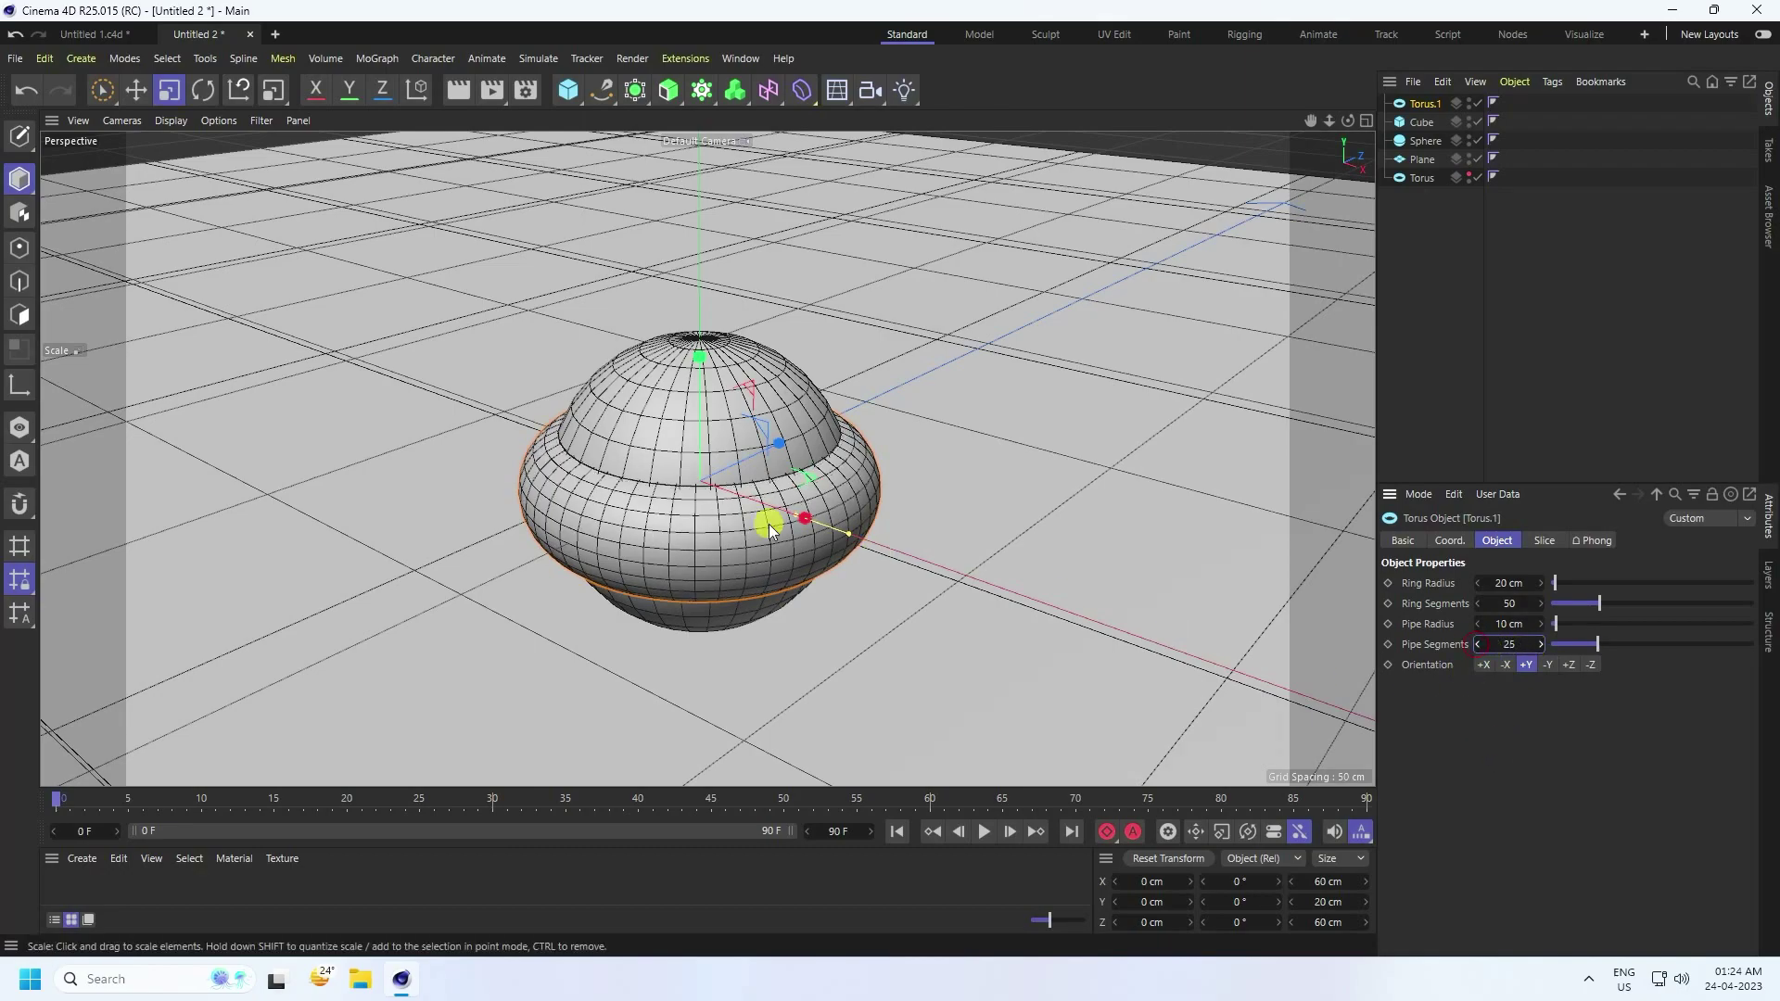
Add a capsule and scale it down uniformly to about 28 cm wide and 56 cm tall.
{"action": "left_click", "coordinate": [568, 89]}
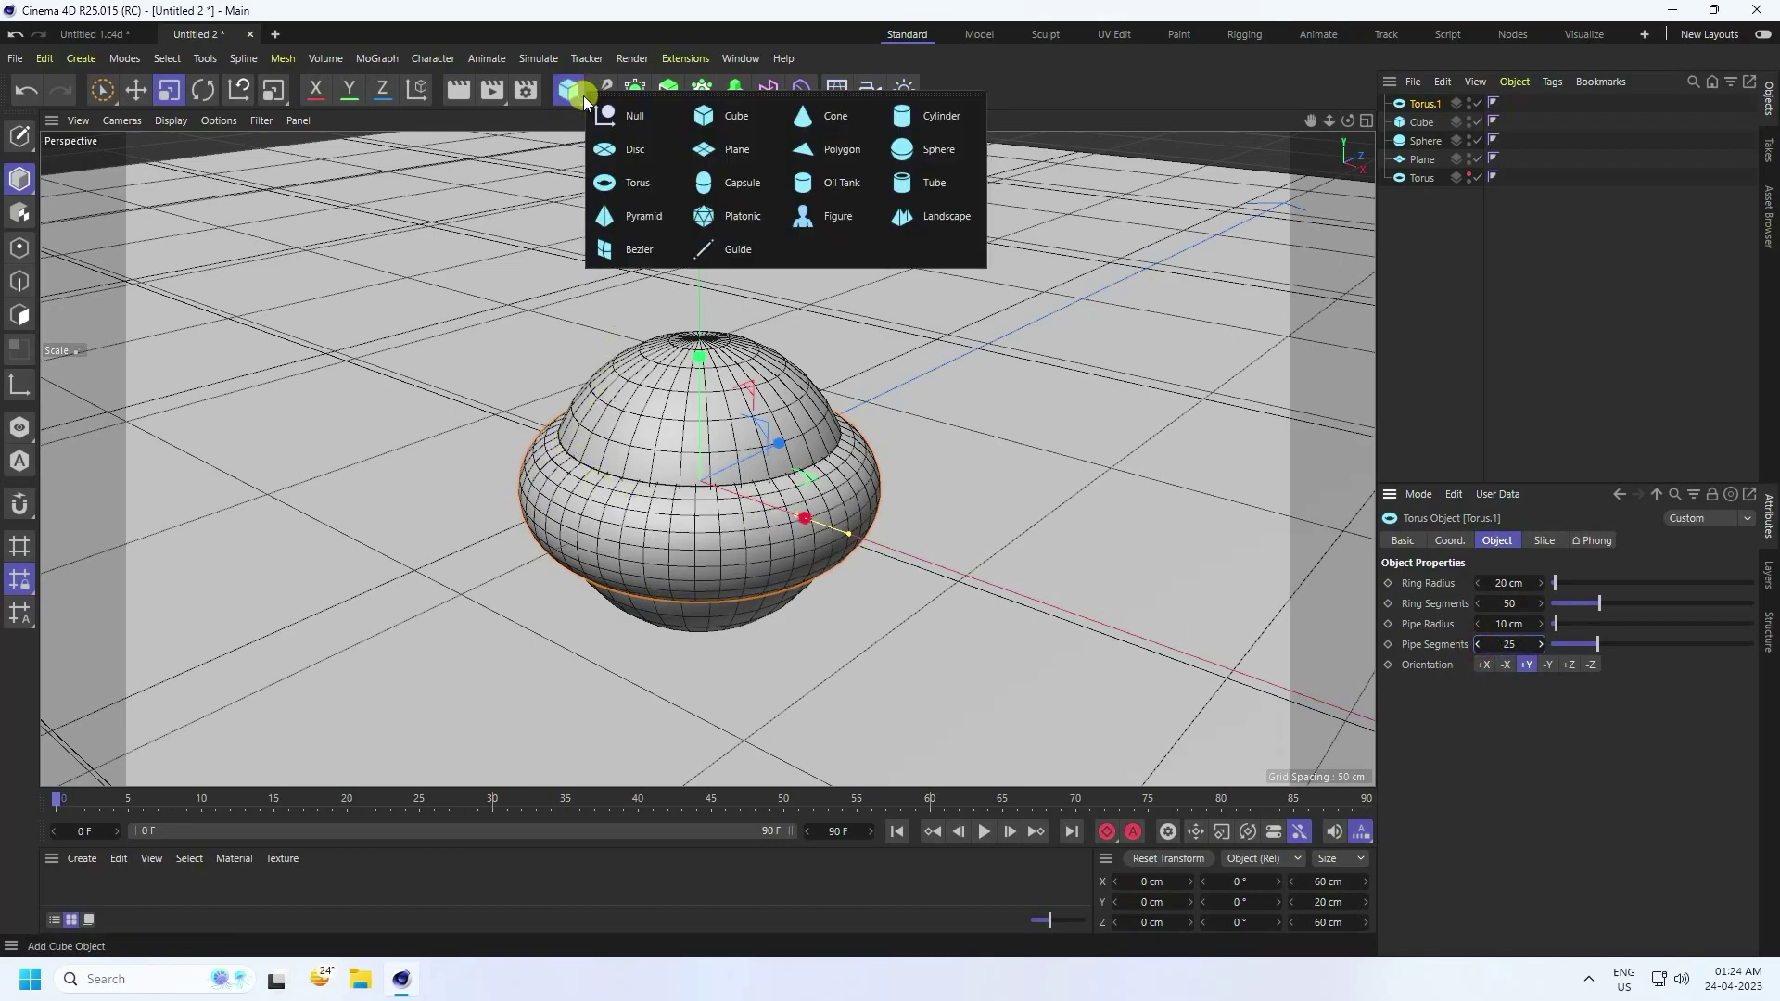
{"action": "left_click", "coordinate": [758, 191]}
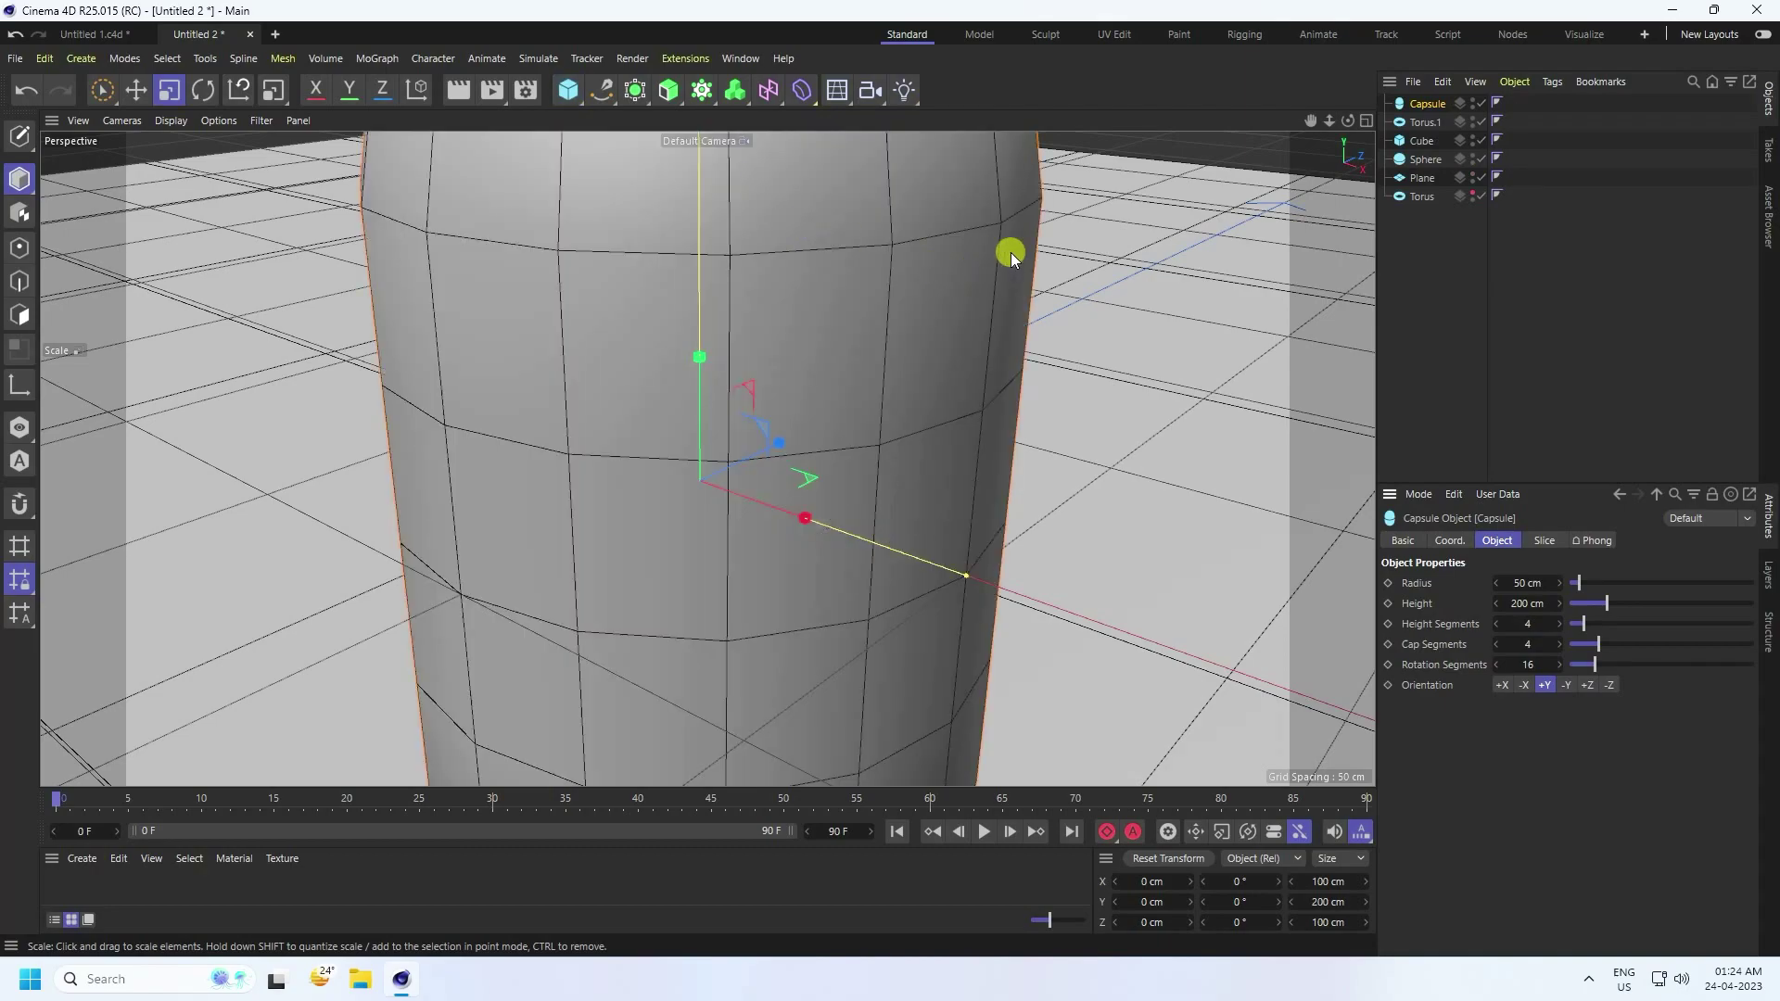
{"action": "left_click_drag", "start_coordinate": [1022, 252], "coordinate": [625, 520]}
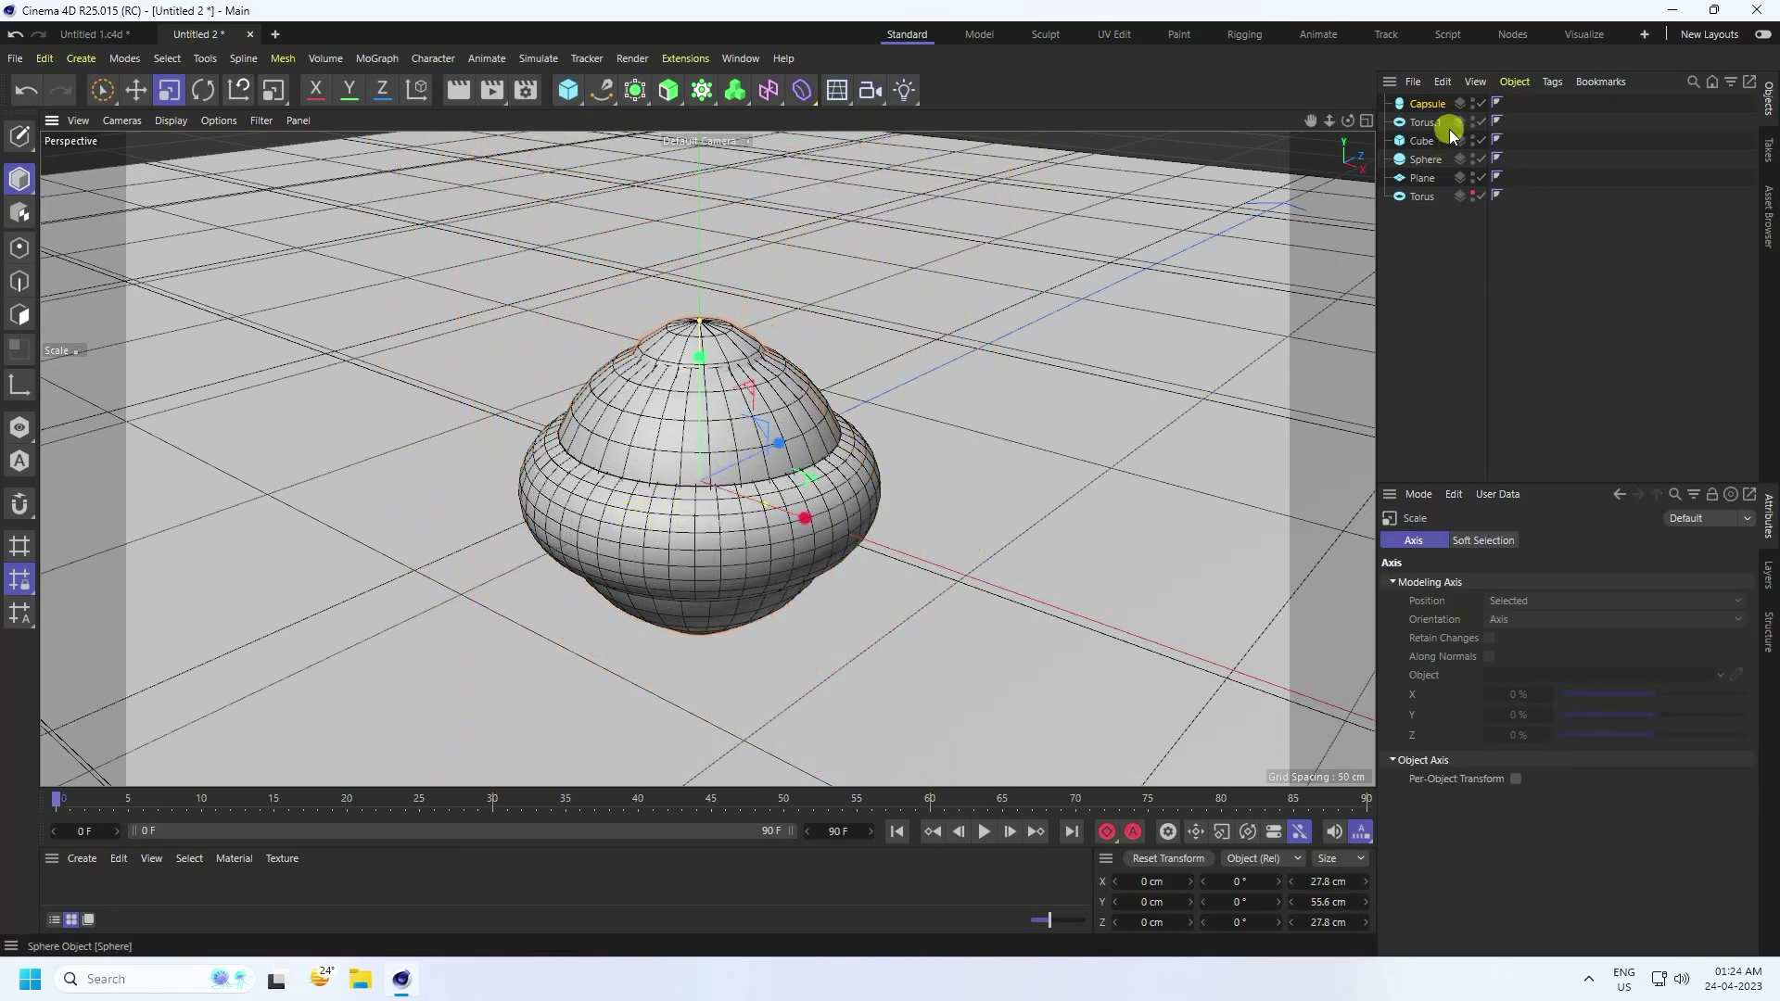
Set the capsule's rotation segments to 30, height segments to 6 and cap segments to 6.
{"action": "left_click", "coordinate": [1428, 105]}
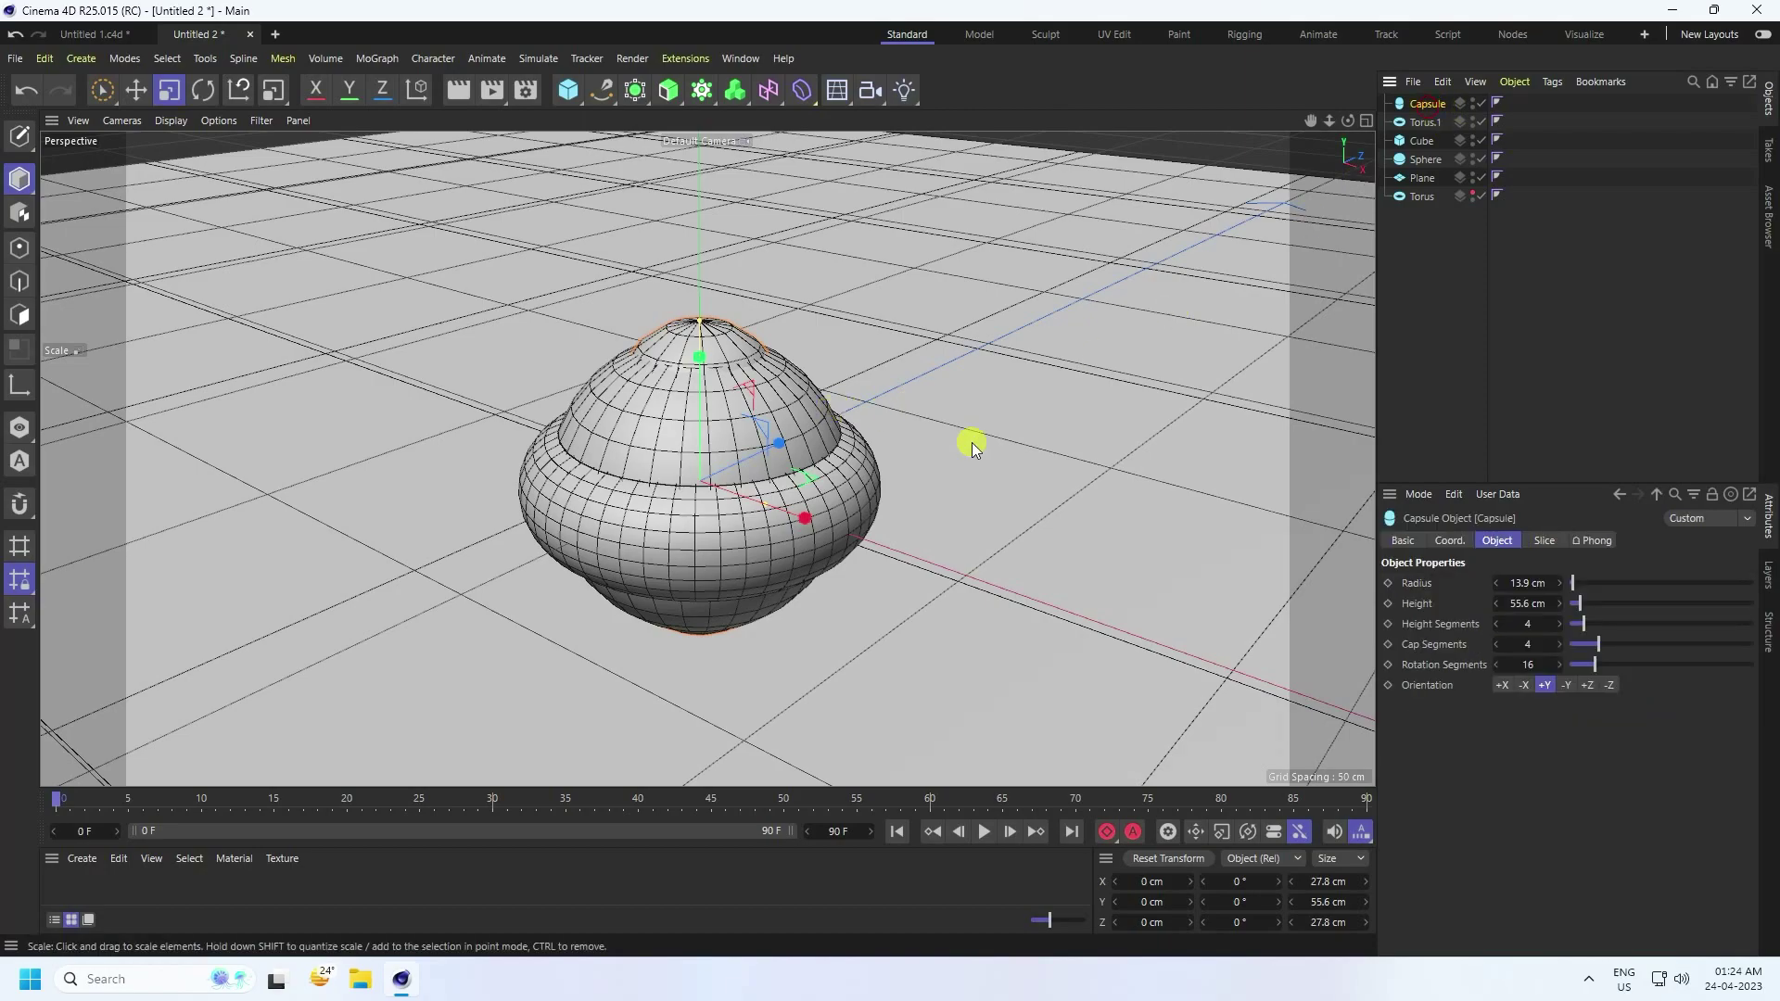
{"action": "left_click", "coordinate": [1560, 666]}
{"action": "left_click", "coordinate": [1560, 666]}
{"action": "left_click", "coordinate": [1559, 665]}
{"action": "left_click", "coordinate": [1560, 666]}
{"action": "left_click", "coordinate": [1559, 666]}
{"action": "left_click", "coordinate": [1560, 665]}
{"action": "left_click", "coordinate": [1559, 665]}
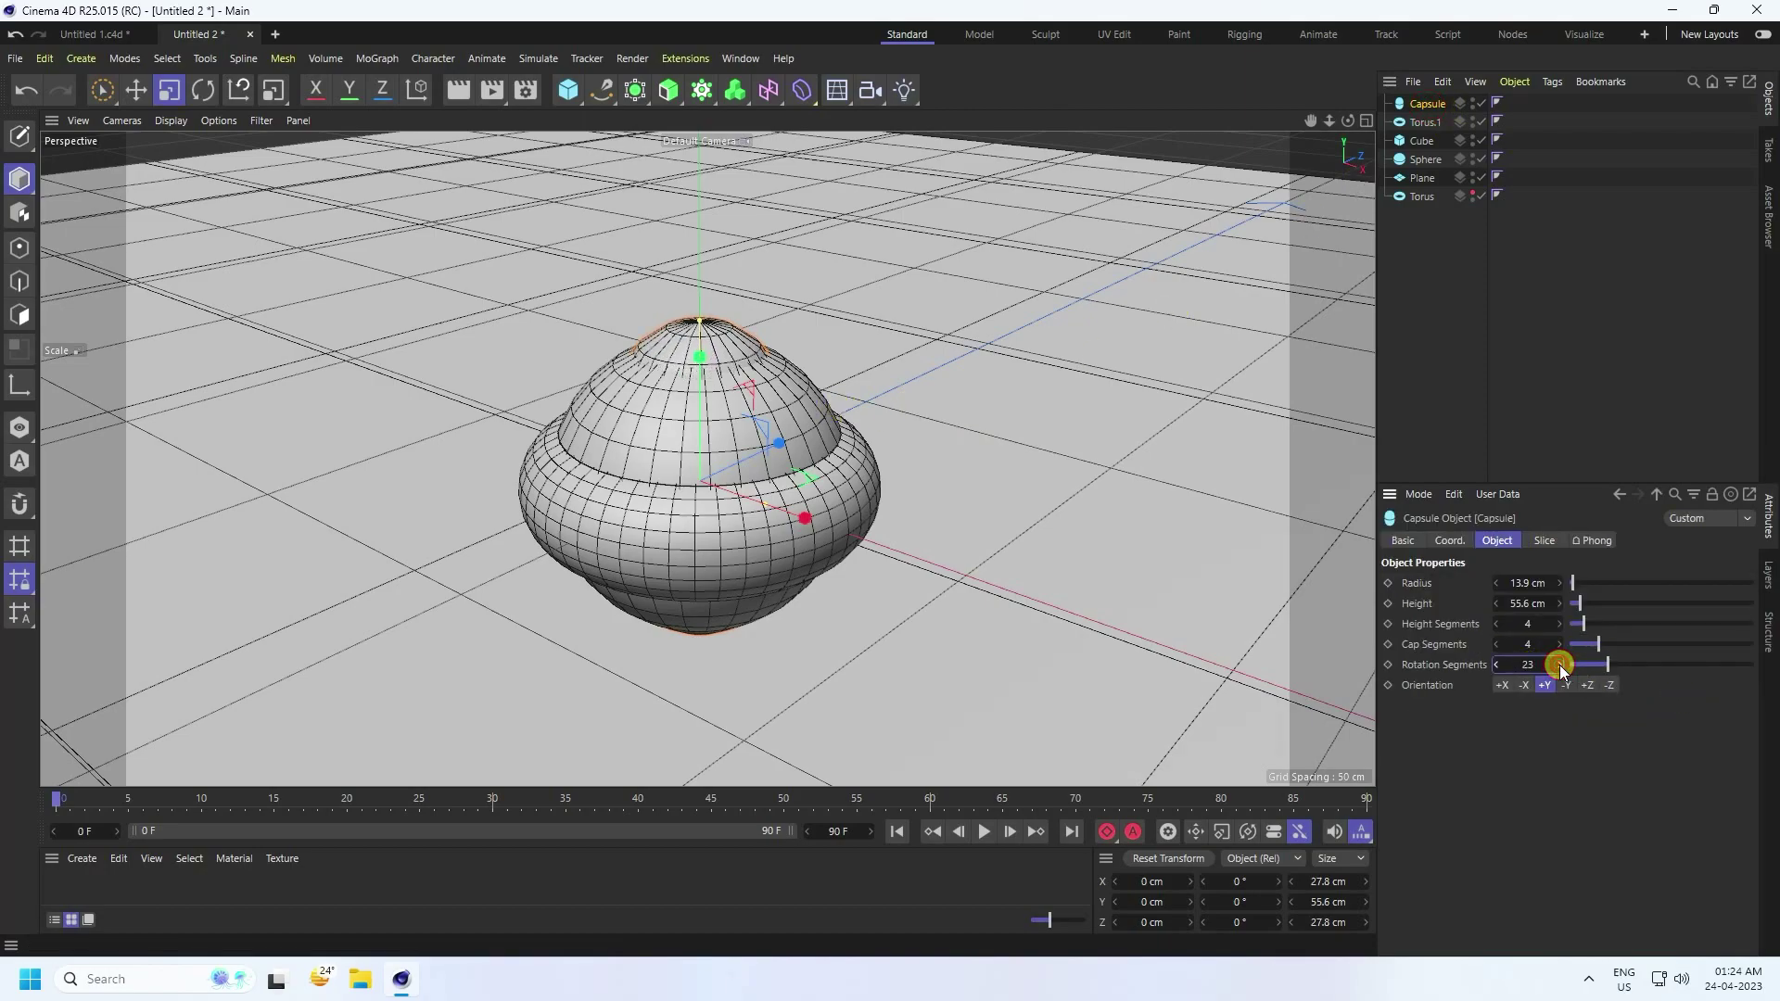
{"action": "left_click", "coordinate": [1560, 665]}
{"action": "left_click", "coordinate": [1560, 668]}
{"action": "left_click", "coordinate": [1561, 668]}
{"action": "left_click", "coordinate": [1560, 668]}
{"action": "left_click", "coordinate": [1561, 668]}
{"action": "left_click", "coordinate": [1561, 668]}
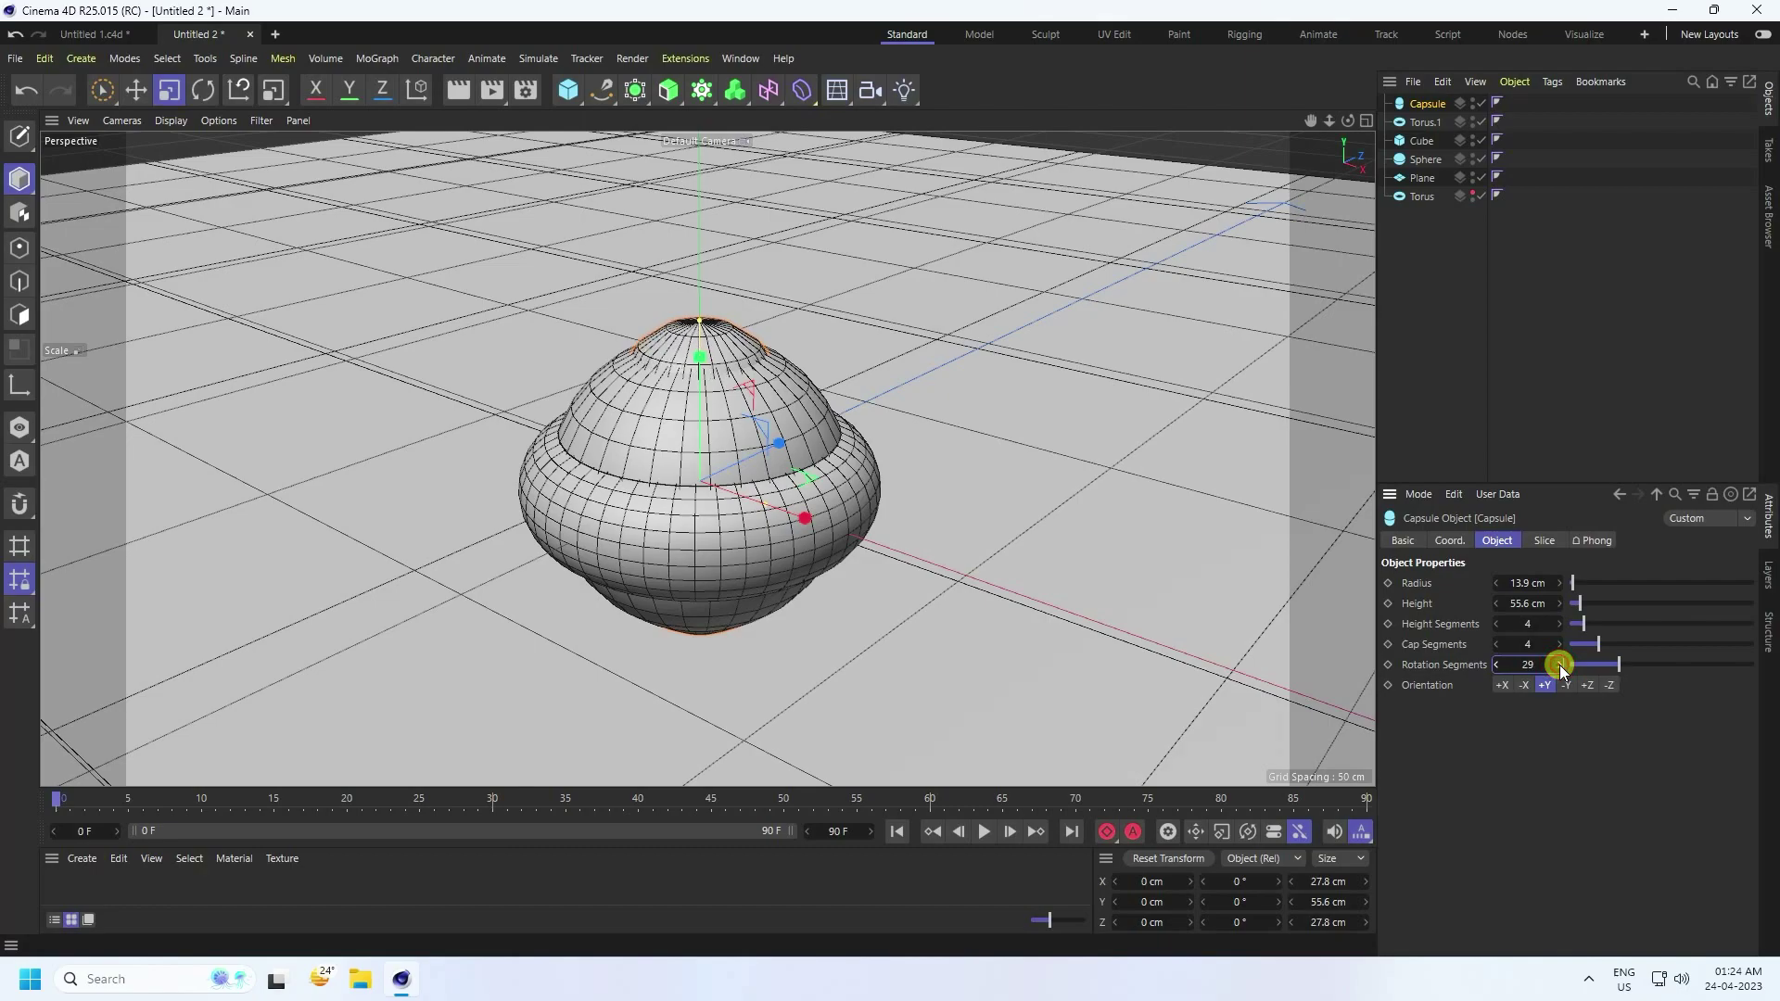
{"action": "left_click", "coordinate": [1561, 668]}
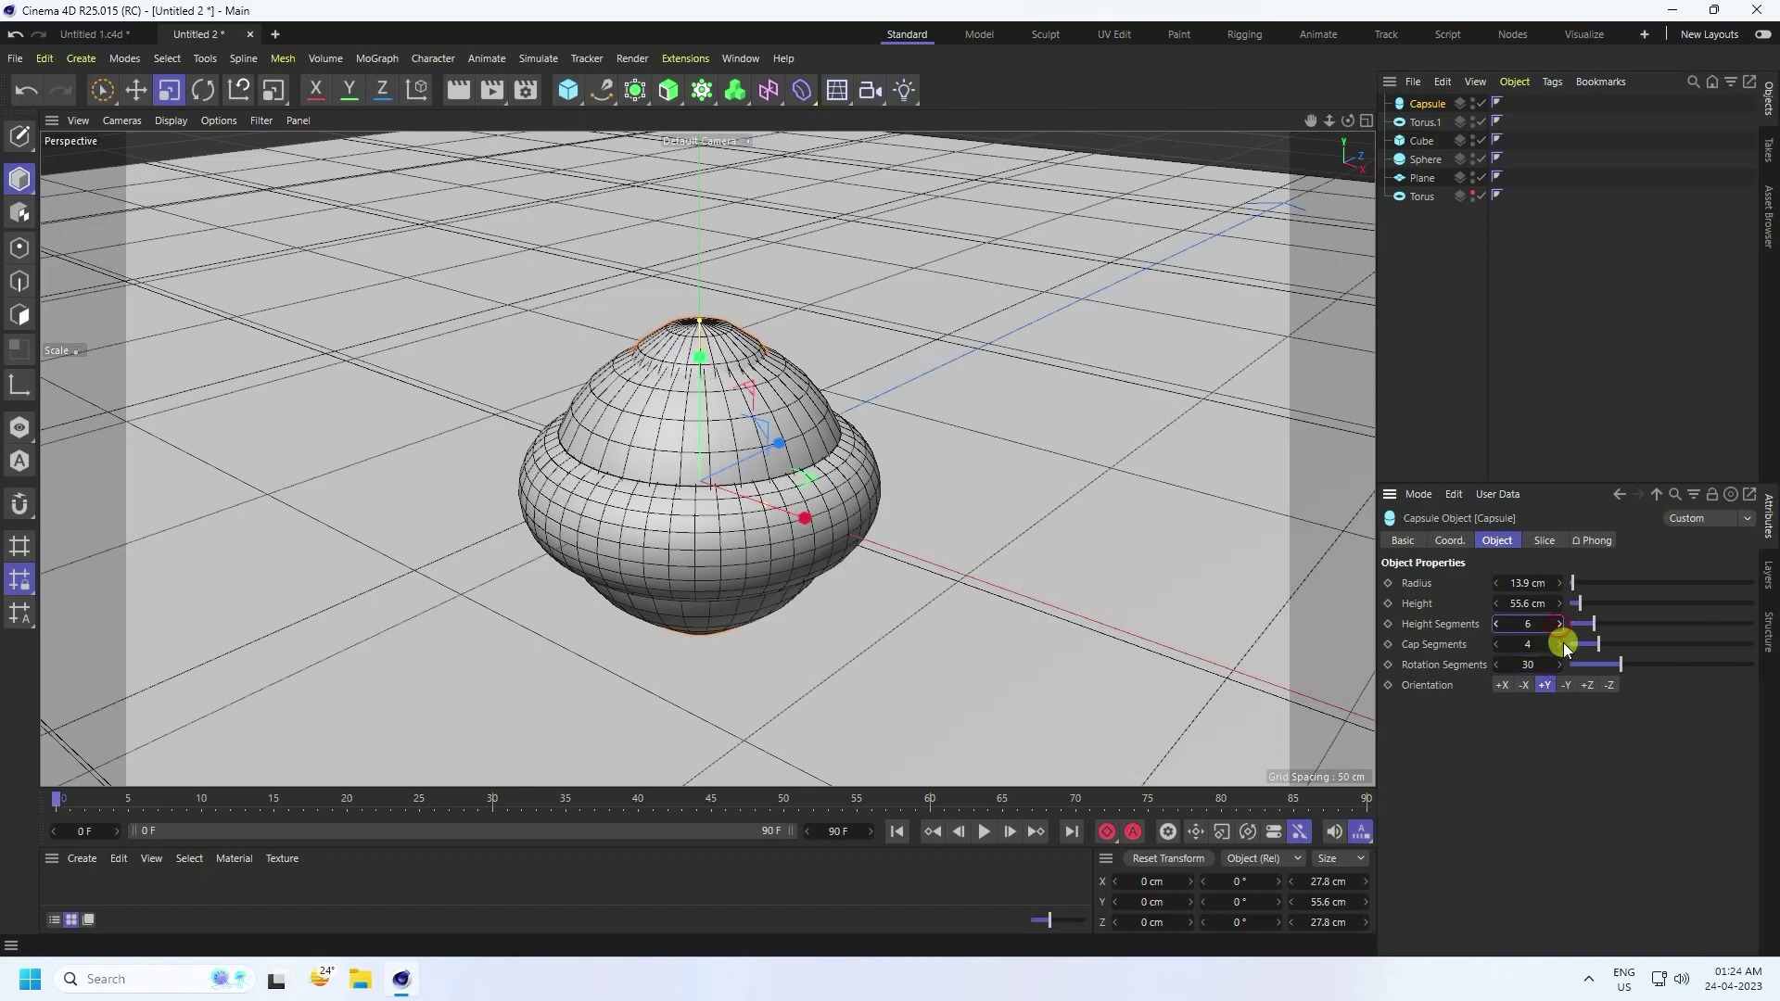
{"action": "left_click", "coordinate": [1562, 644]}
{"action": "left_click", "coordinate": [1562, 644]}
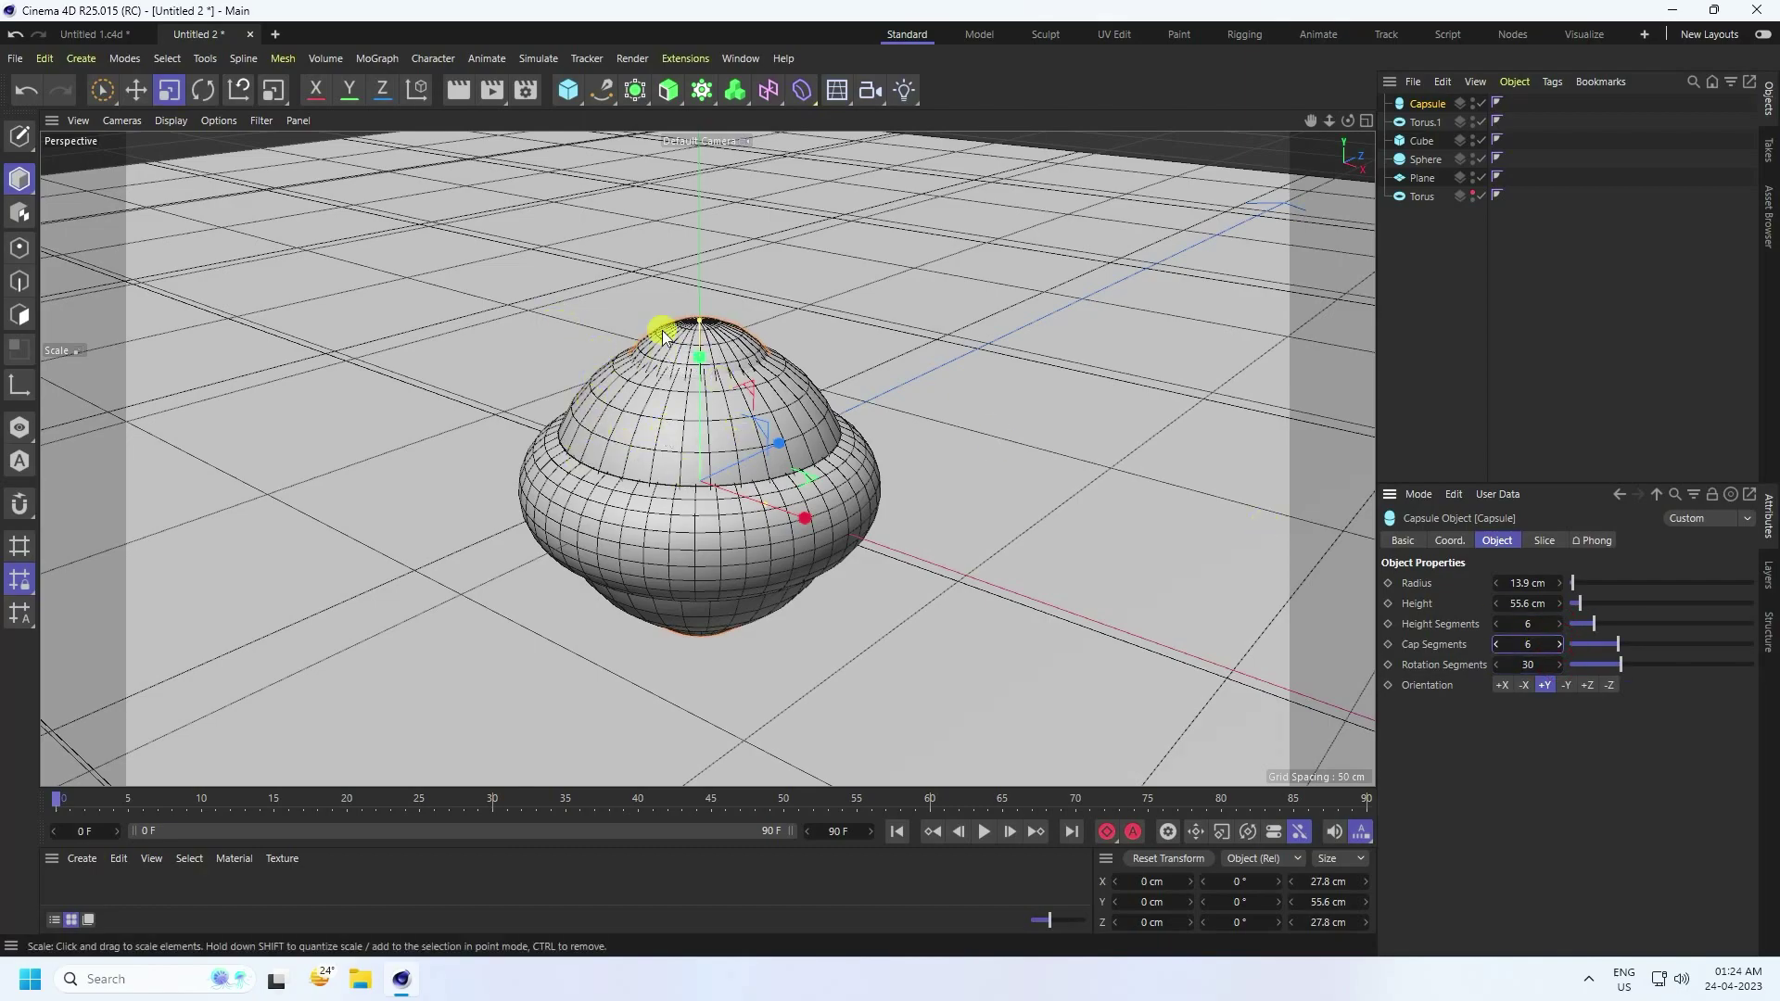
{"action": "left_click", "coordinate": [135, 90]}
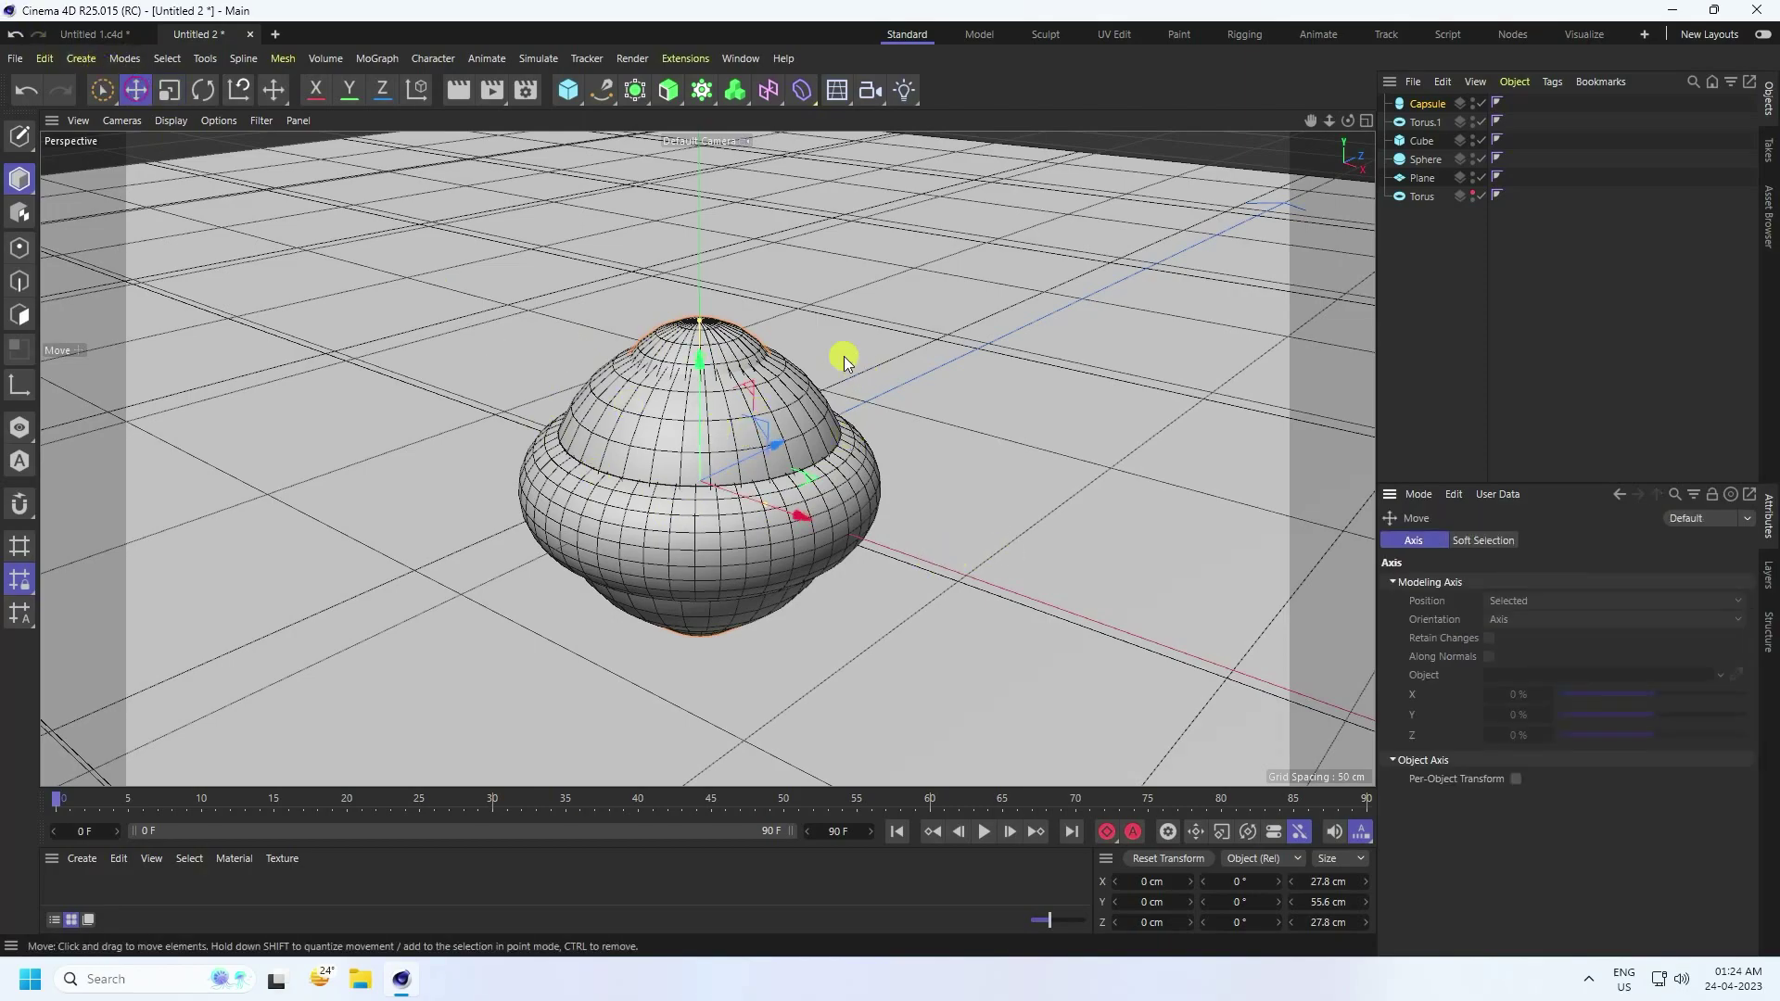
Add a MoGraph Cloner and nest the capsule, small torus, cube and sphere inside it.
{"action": "left_click", "coordinate": [377, 58]}
{"action": "left_click", "coordinate": [398, 113]}
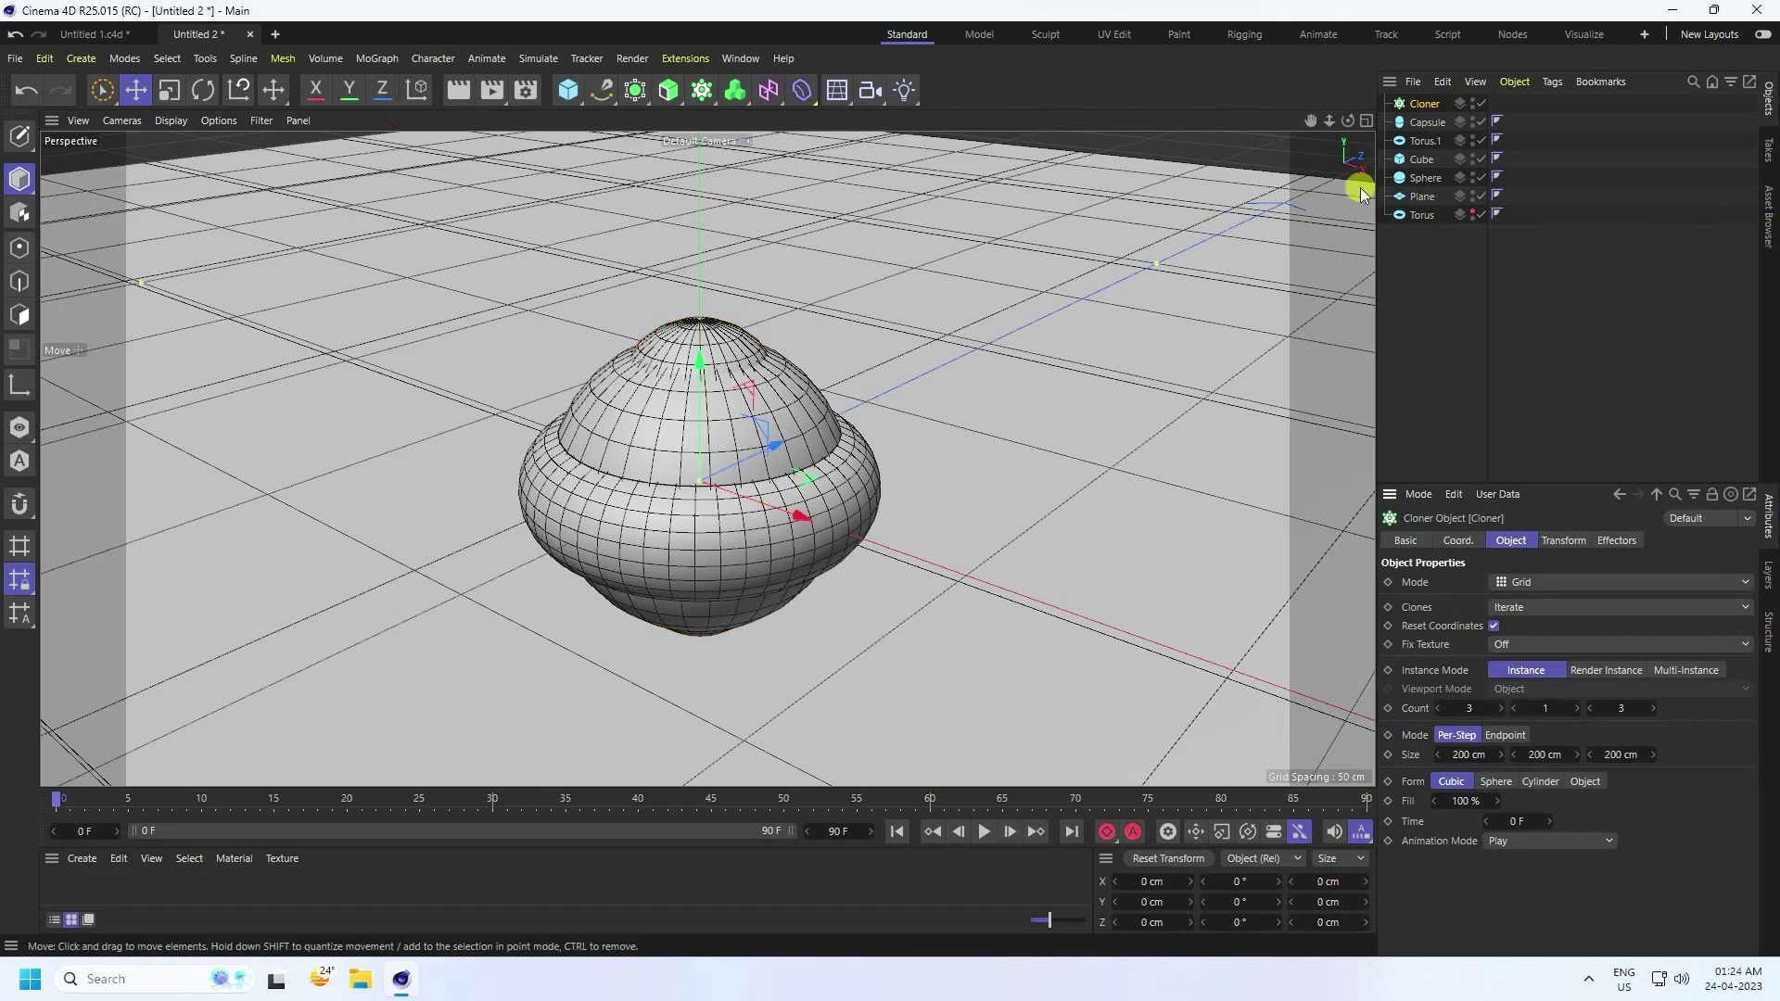
{"action": "left_click", "coordinate": [1424, 177]}
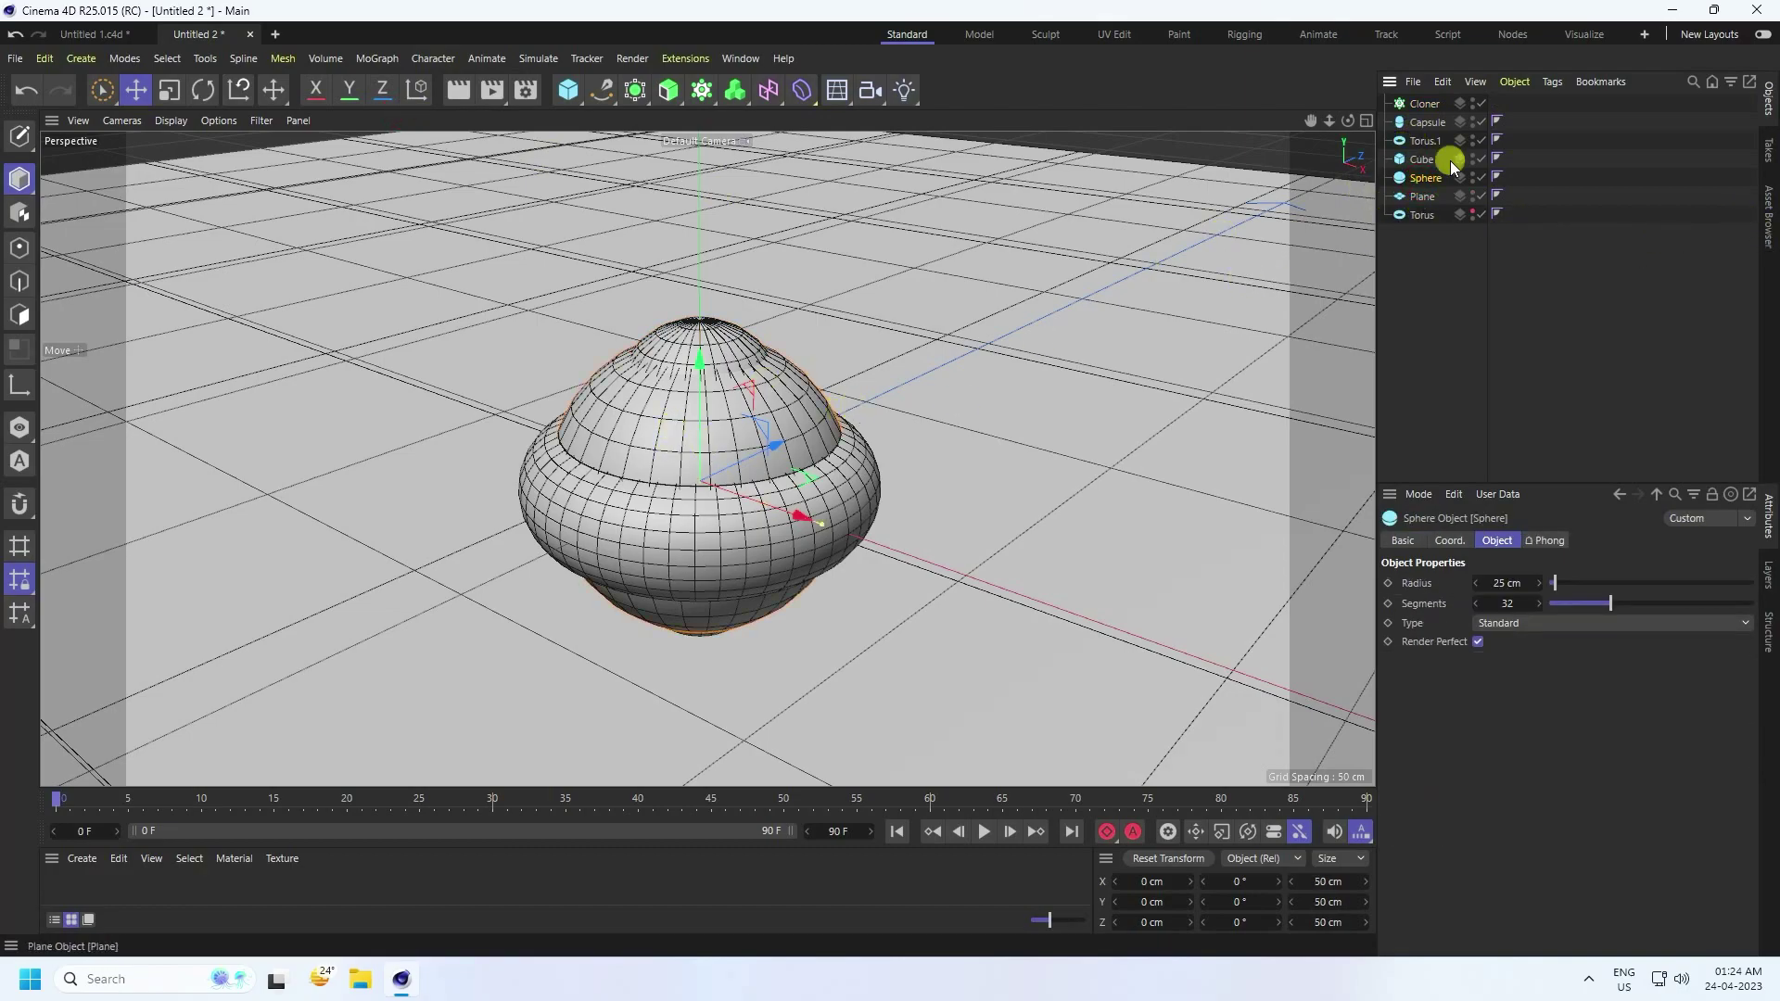
{"action": "left_click", "coordinate": [1426, 123], "text": "shift"}
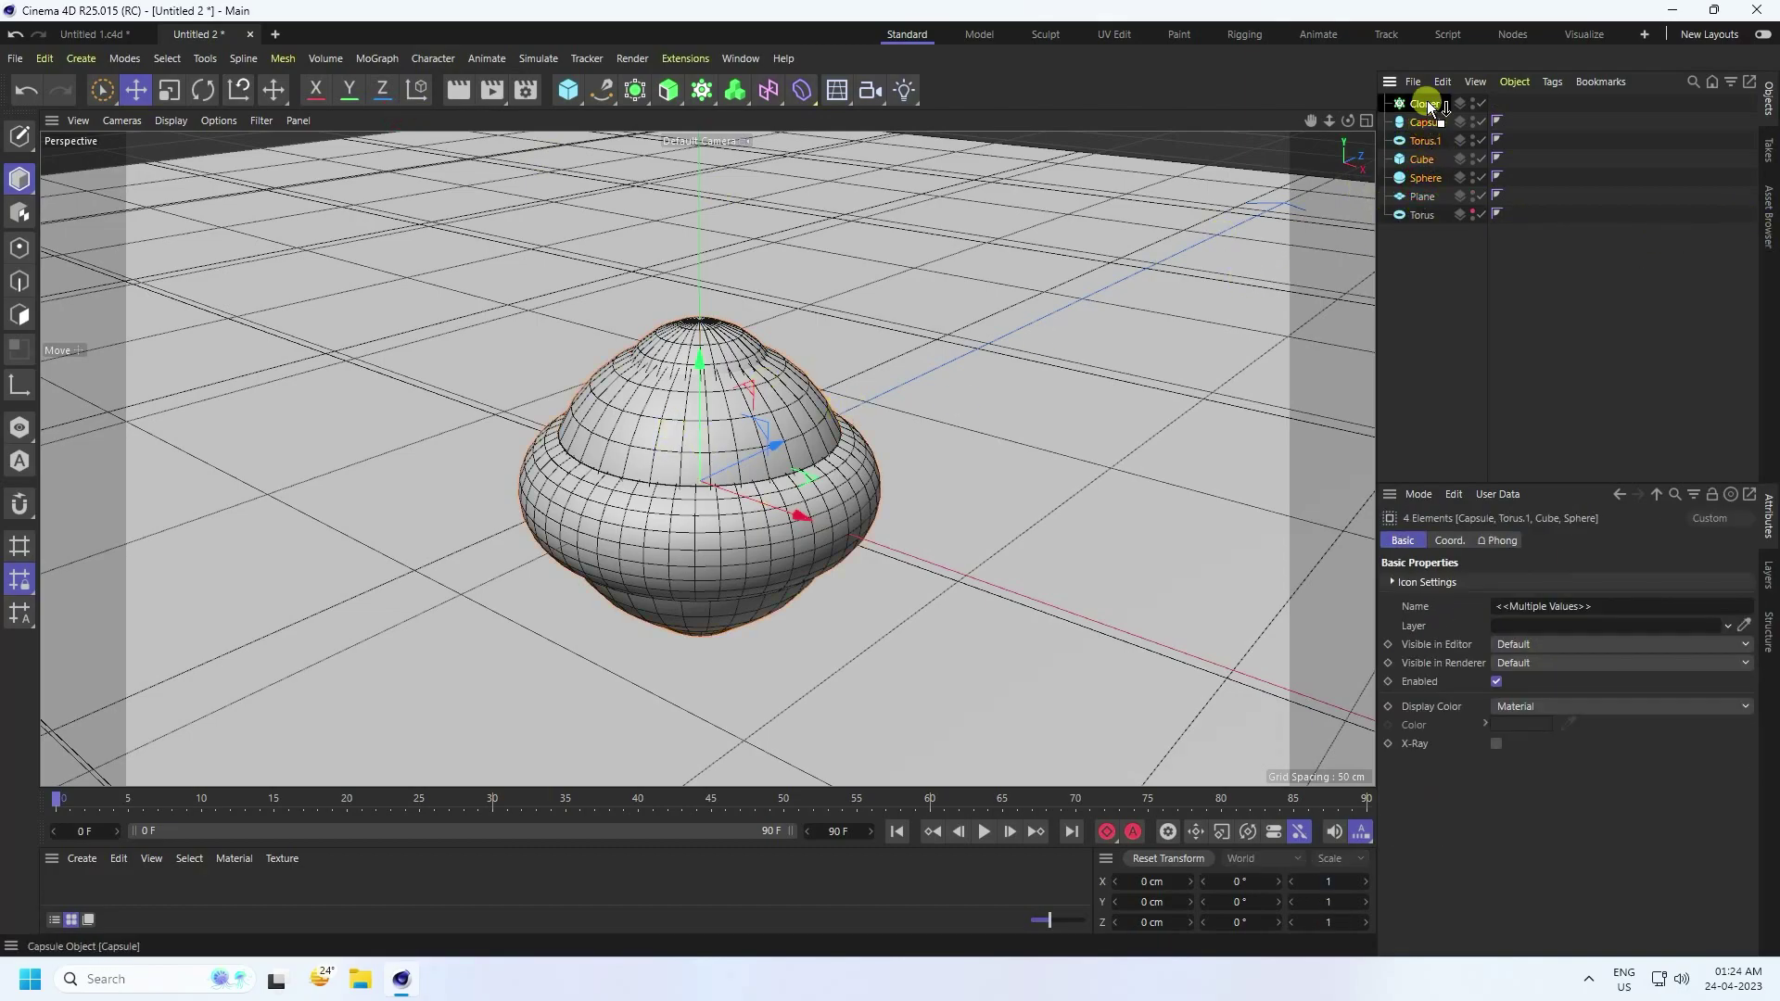
{"action": "left_click_drag", "start_coordinate": [1427, 100], "coordinate": [1423, 101]}
{"action": "scroll", "coordinate": [887, 451], "scroll_direction": "down", "scroll_amount": 6}
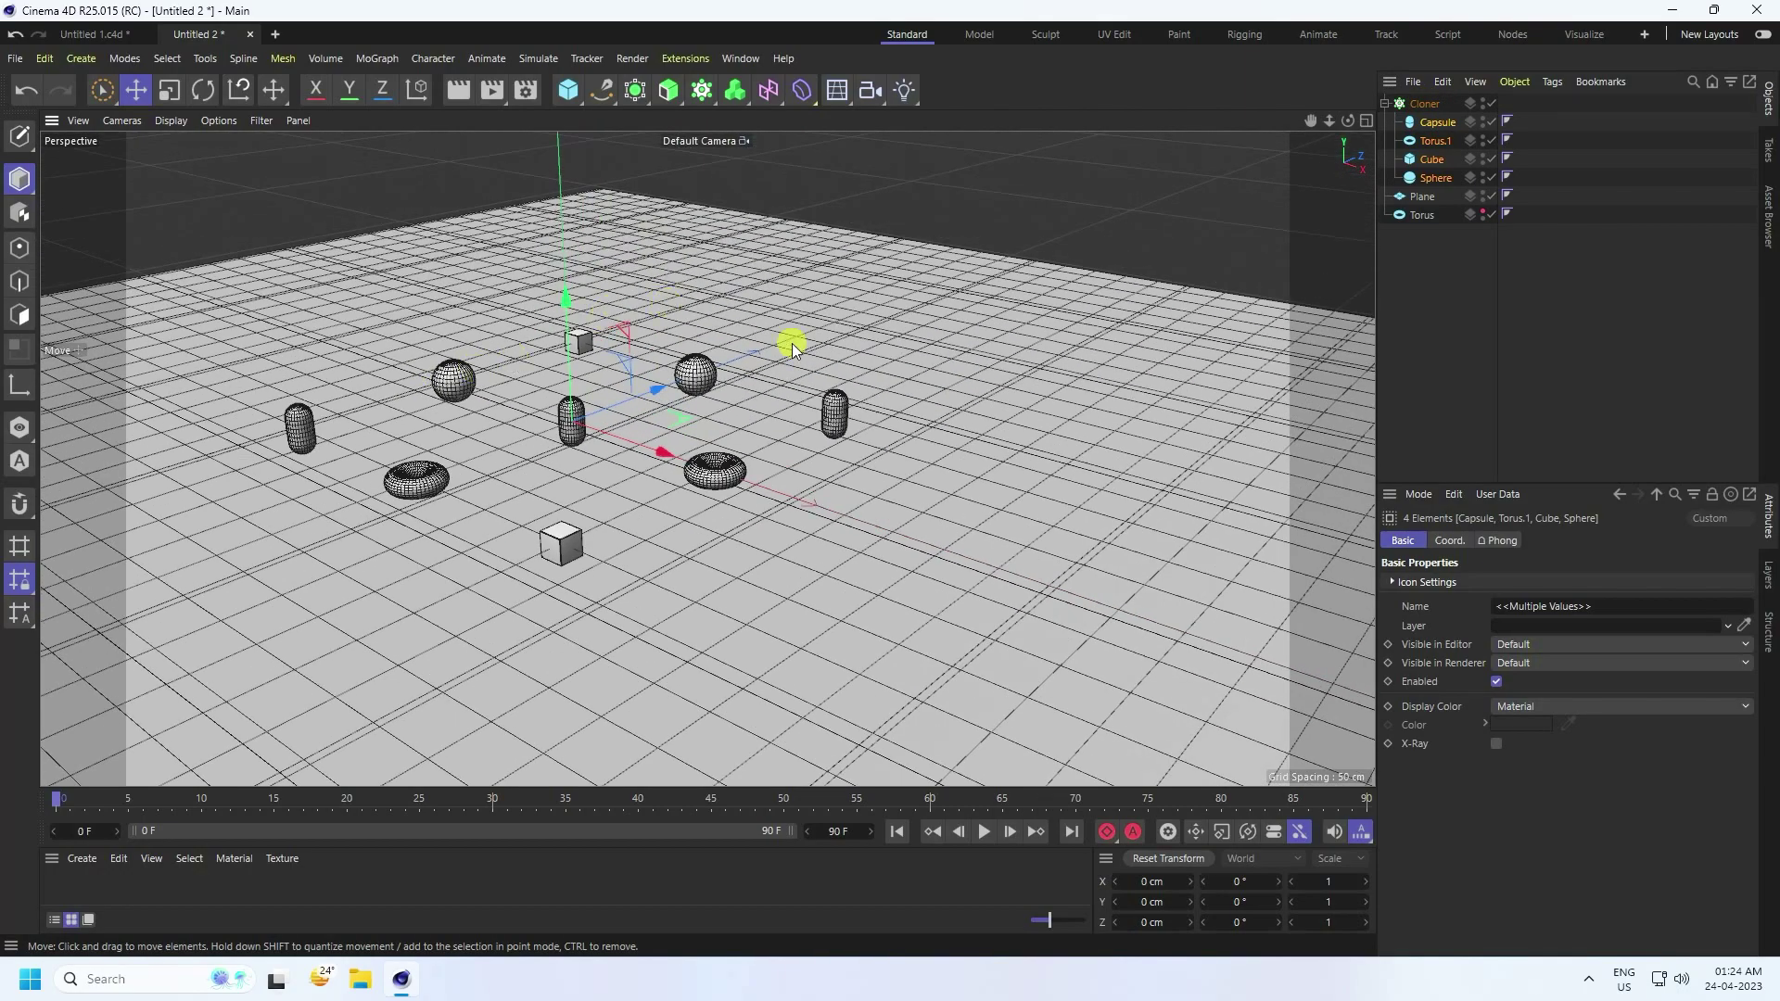
{"action": "scroll", "coordinate": [414, 375], "scroll_direction": "up", "scroll_amount": 4}
{"action": "scroll", "coordinate": [597, 399], "scroll_direction": "down", "scroll_amount": 2}
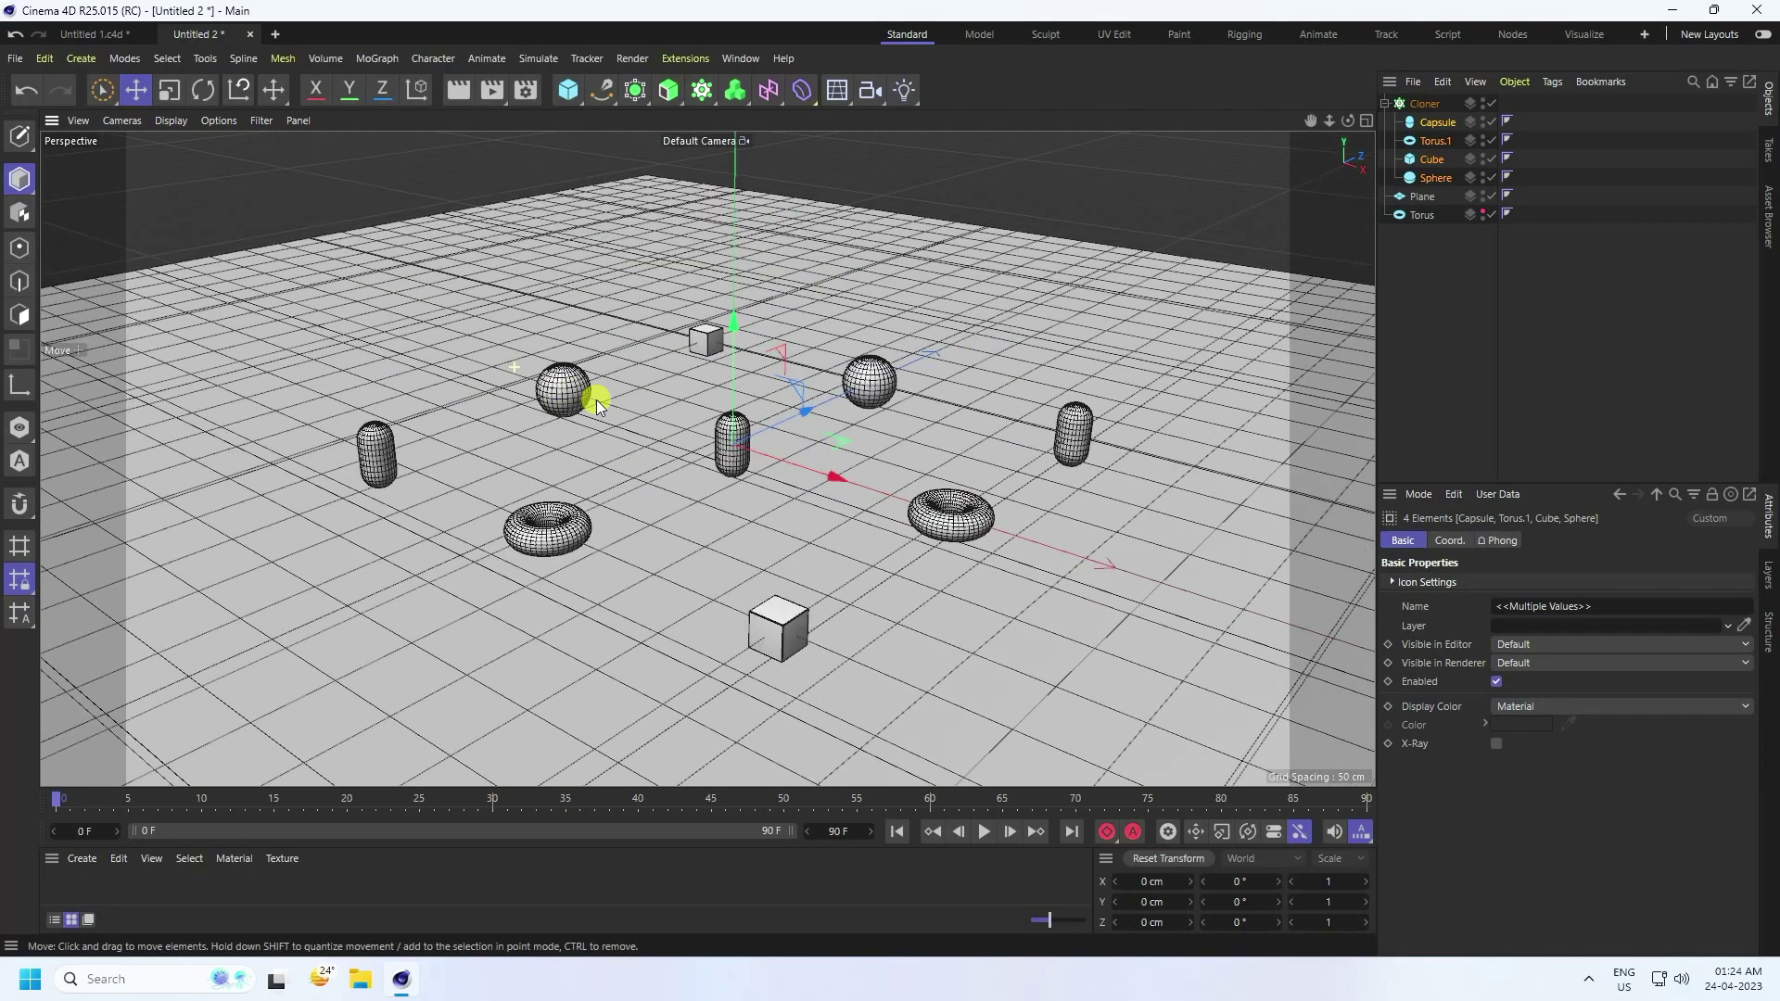
Set the cloner's grid count along Y to 4.
{"action": "left_click", "coordinate": [1430, 103]}
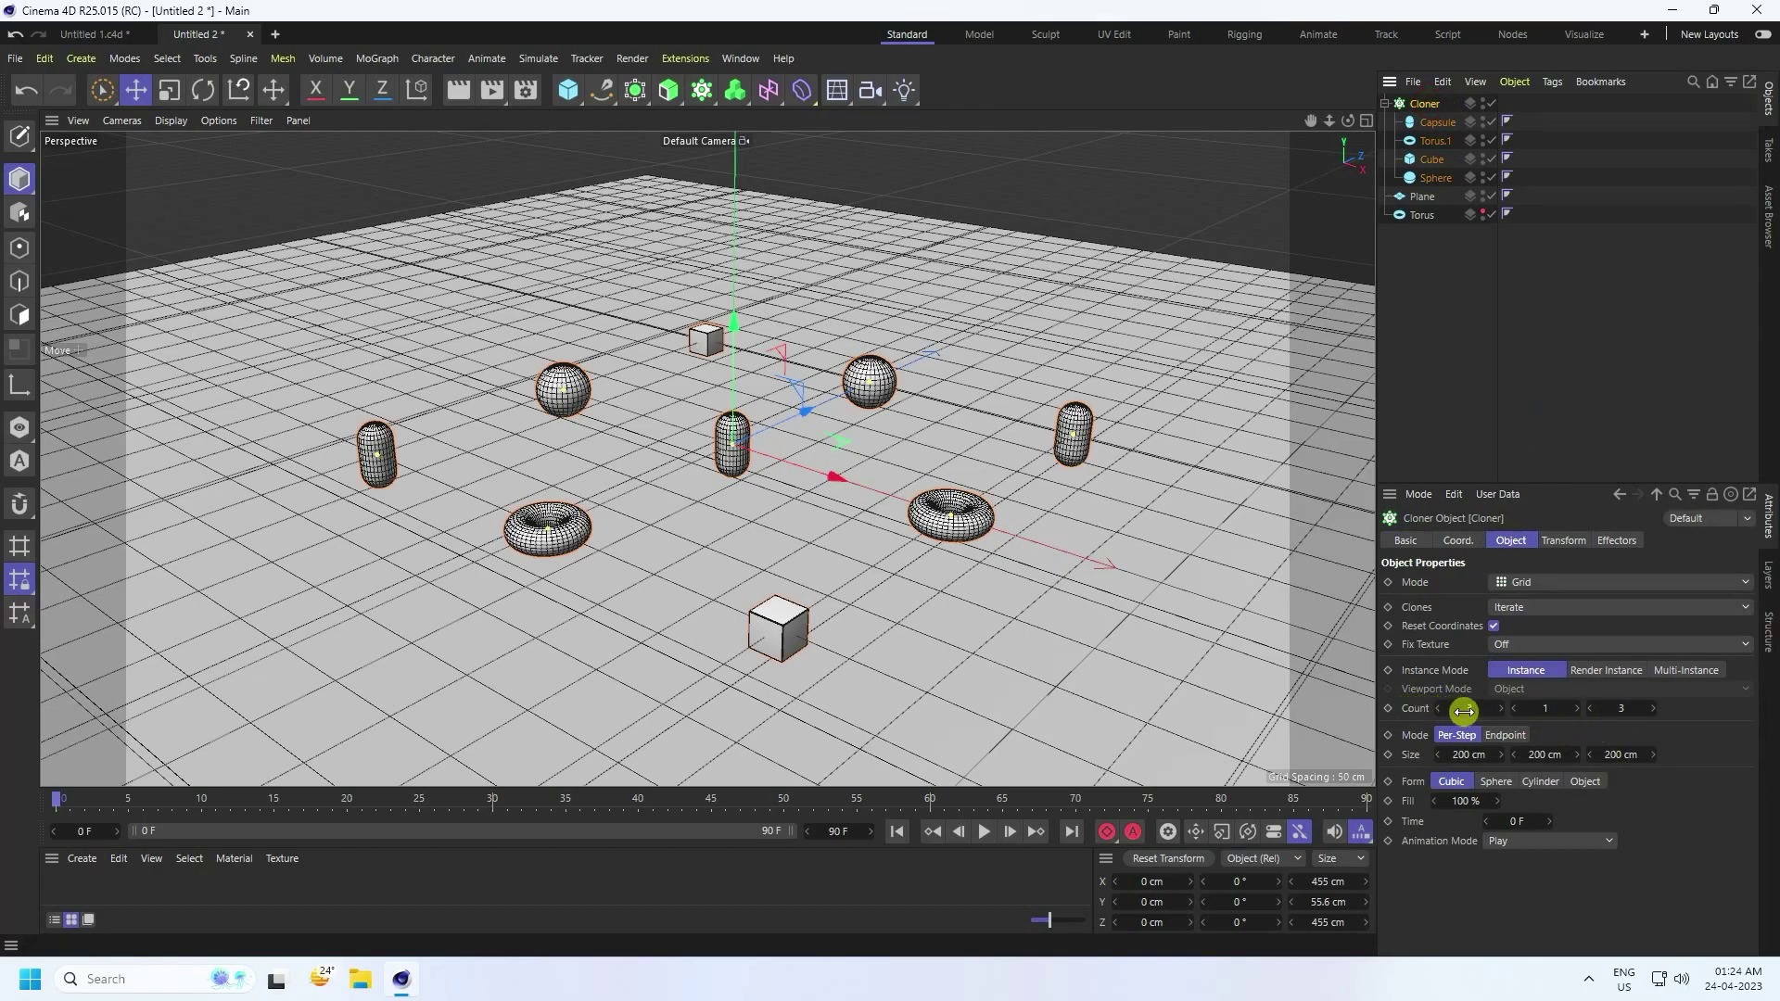
{"action": "left_click", "coordinate": [1577, 708]}
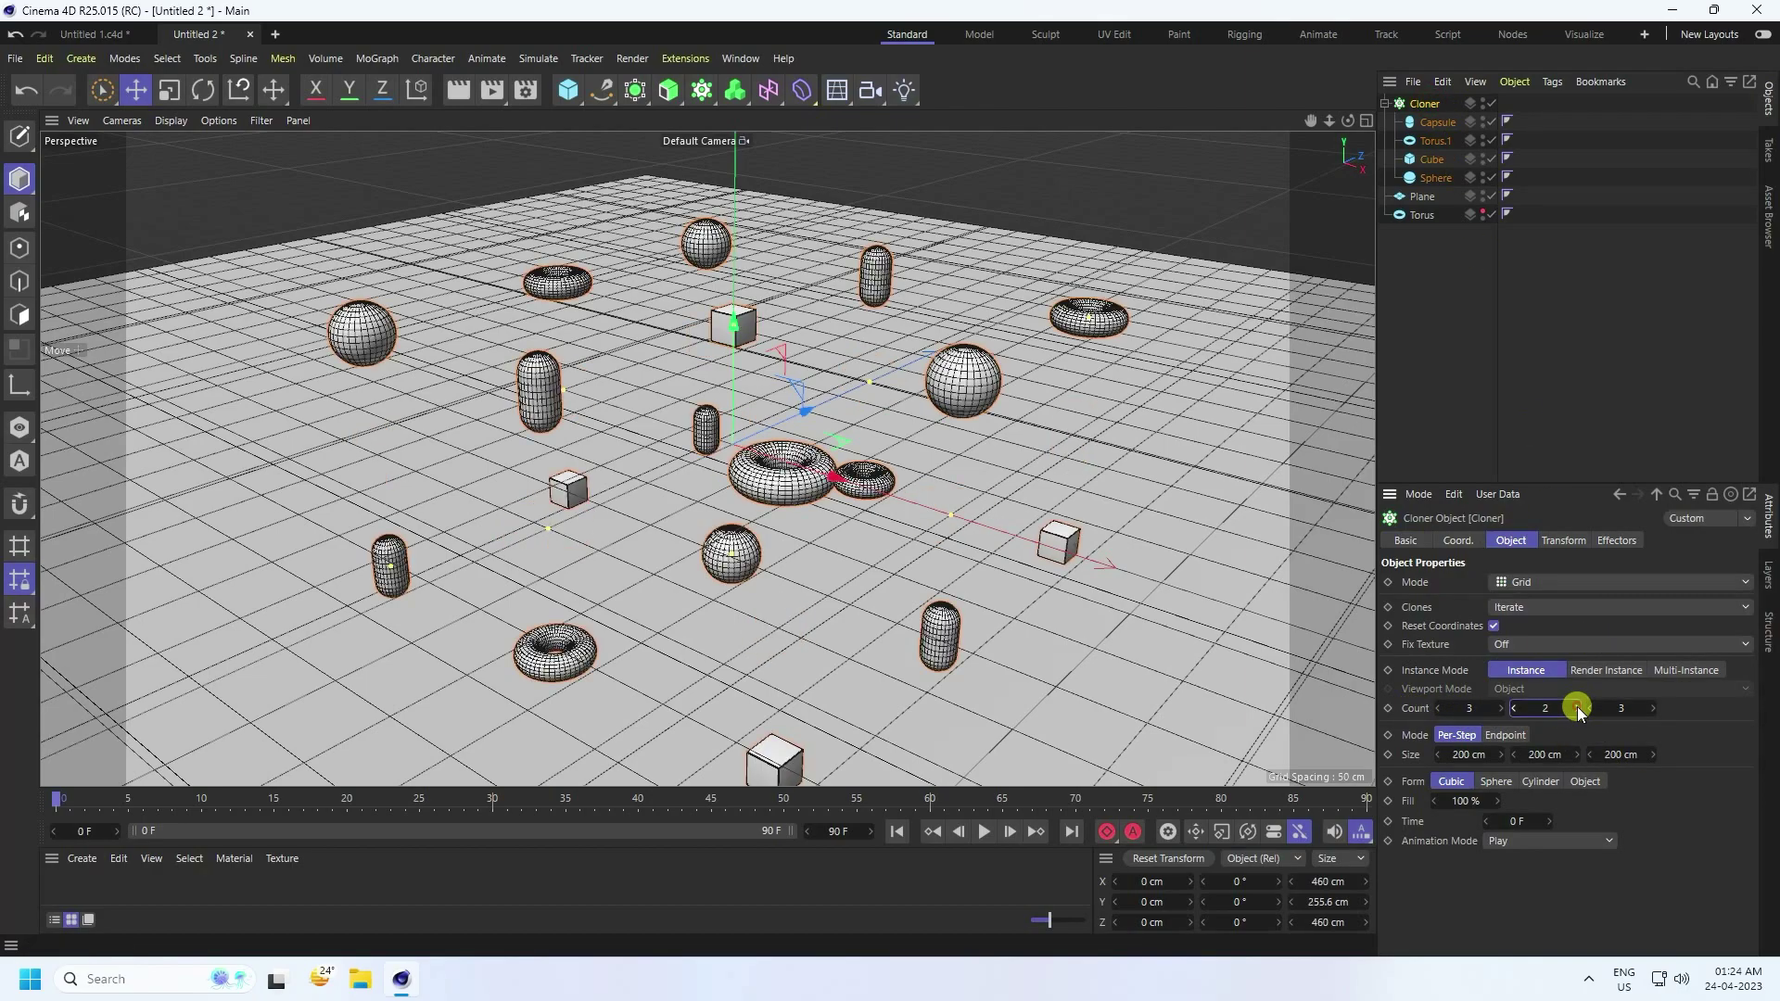
{"action": "left_click", "coordinate": [1576, 709]}
{"action": "left_click", "coordinate": [1576, 708]}
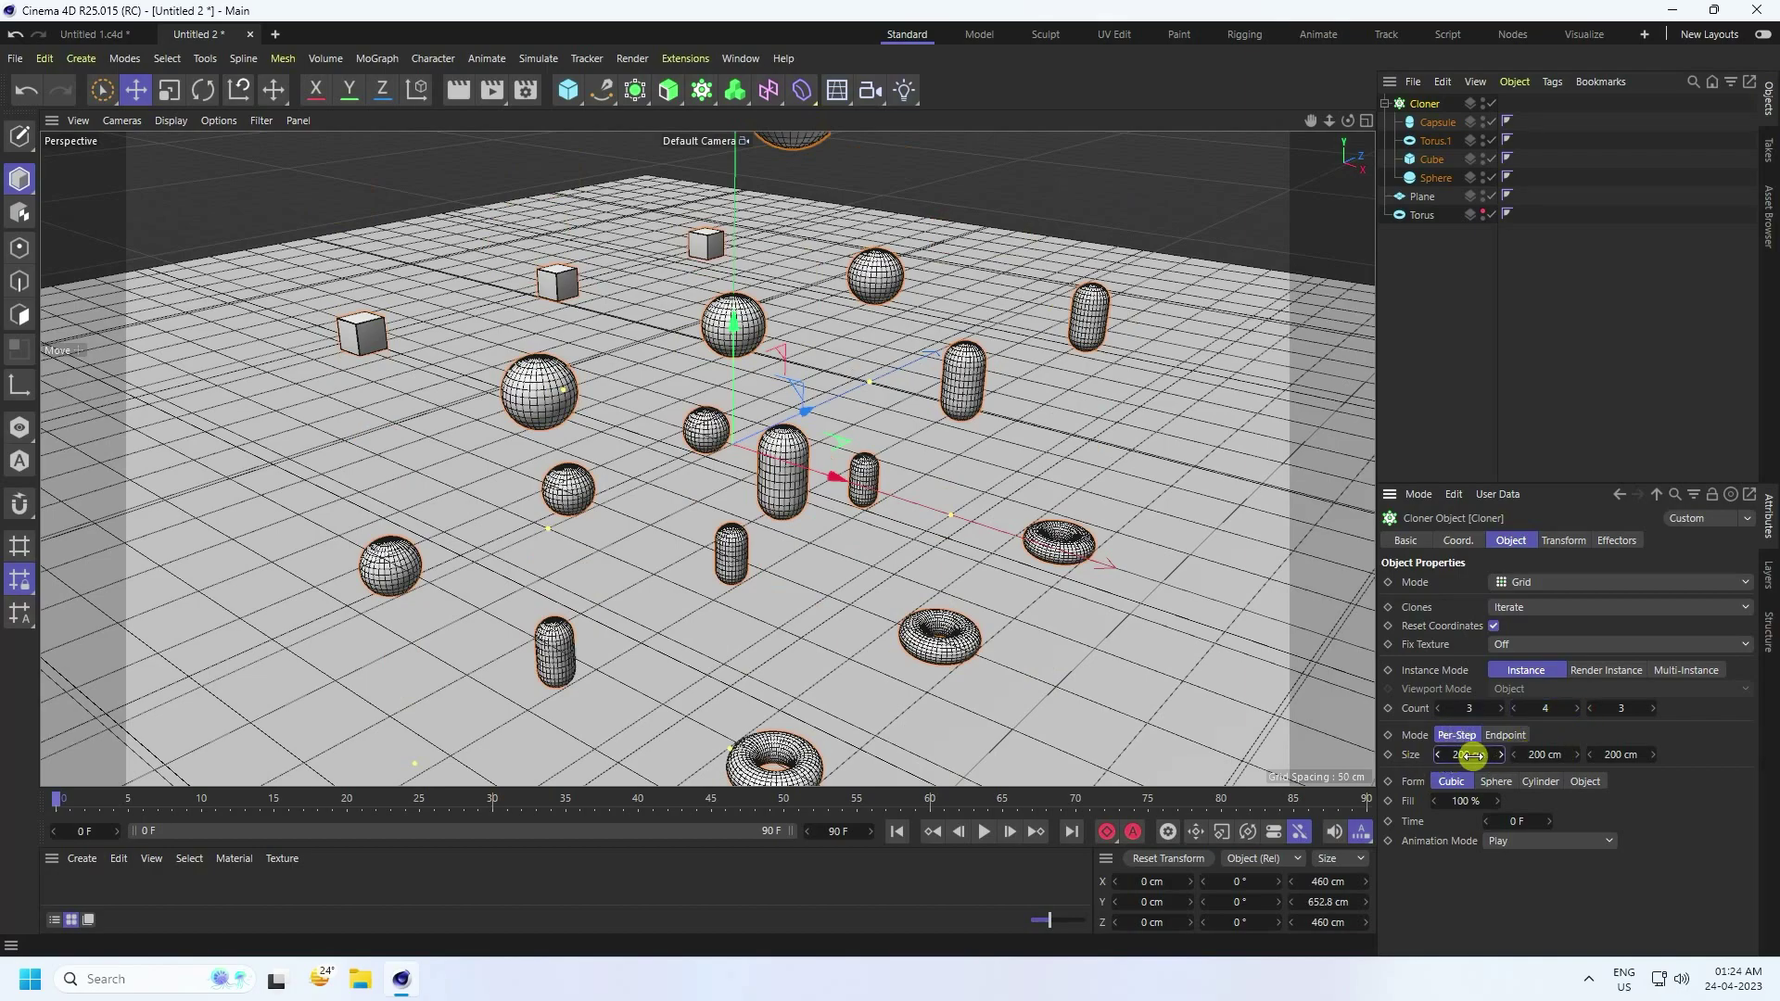
Set the cloner's per-step size to 50 cm along X and Z.
{"action": "left_click_drag", "start_coordinate": [1467, 755], "coordinate": [1493, 766]}
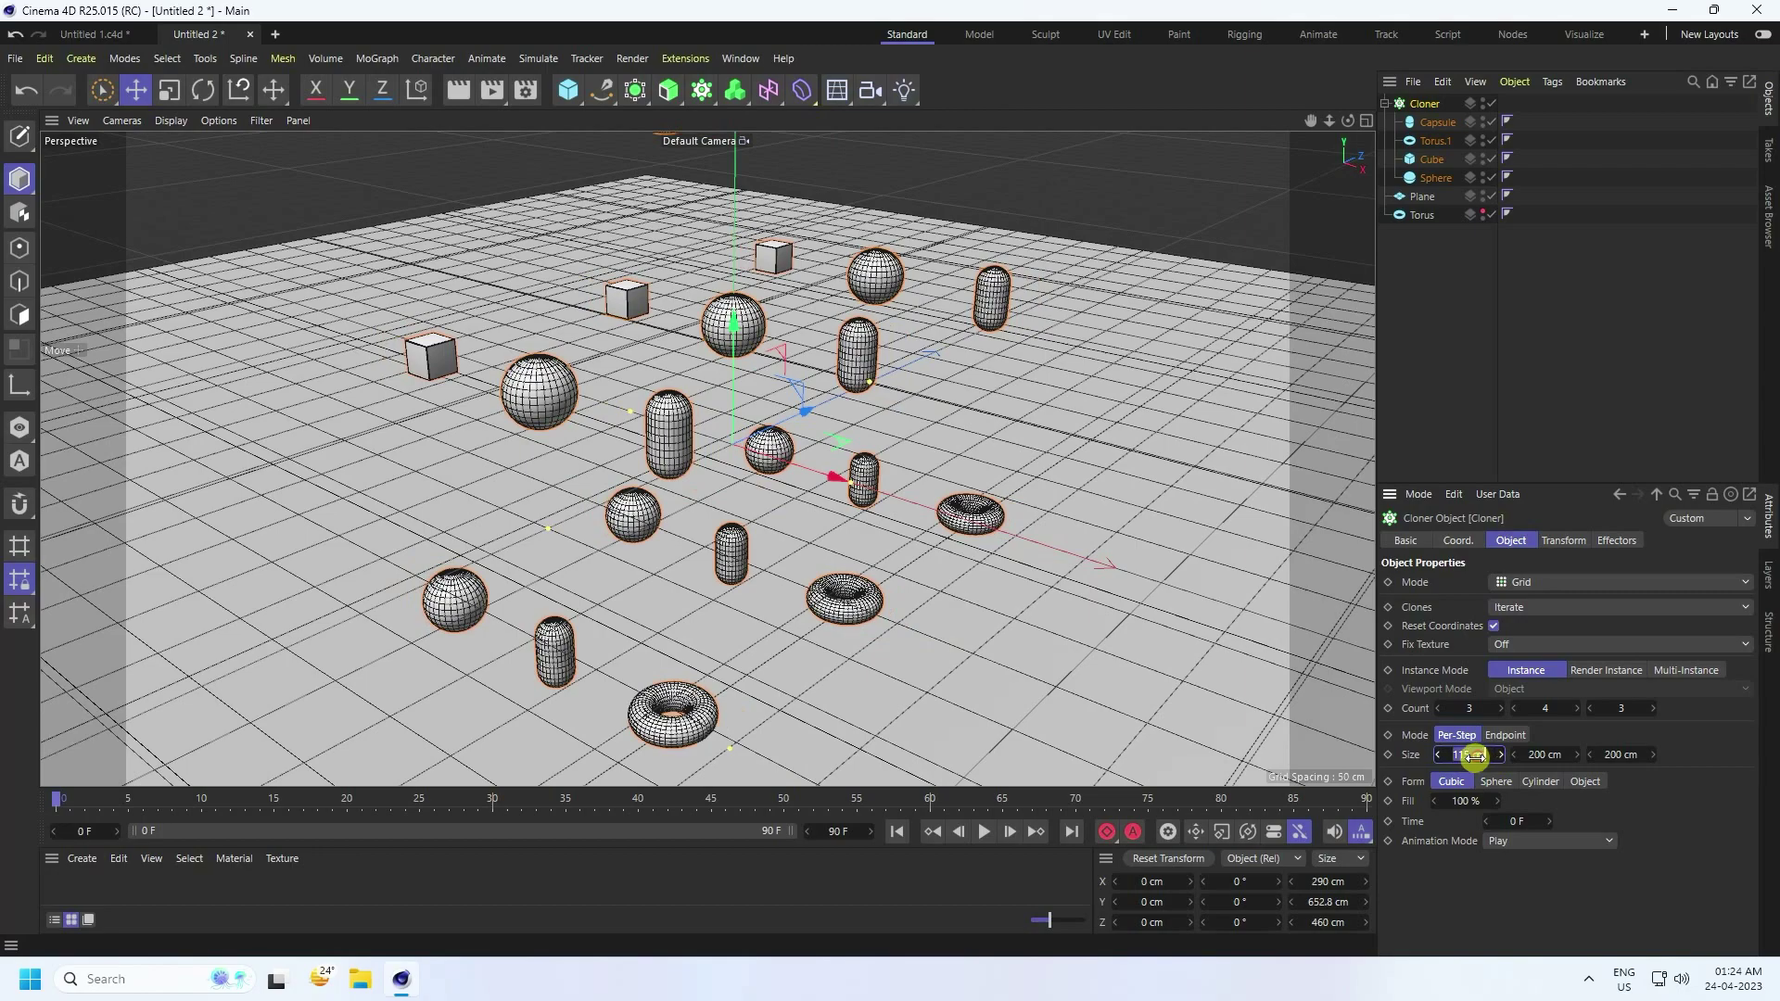
{"action": "key", "text": "Return"}
{"action": "left_click", "coordinate": [1613, 753]}
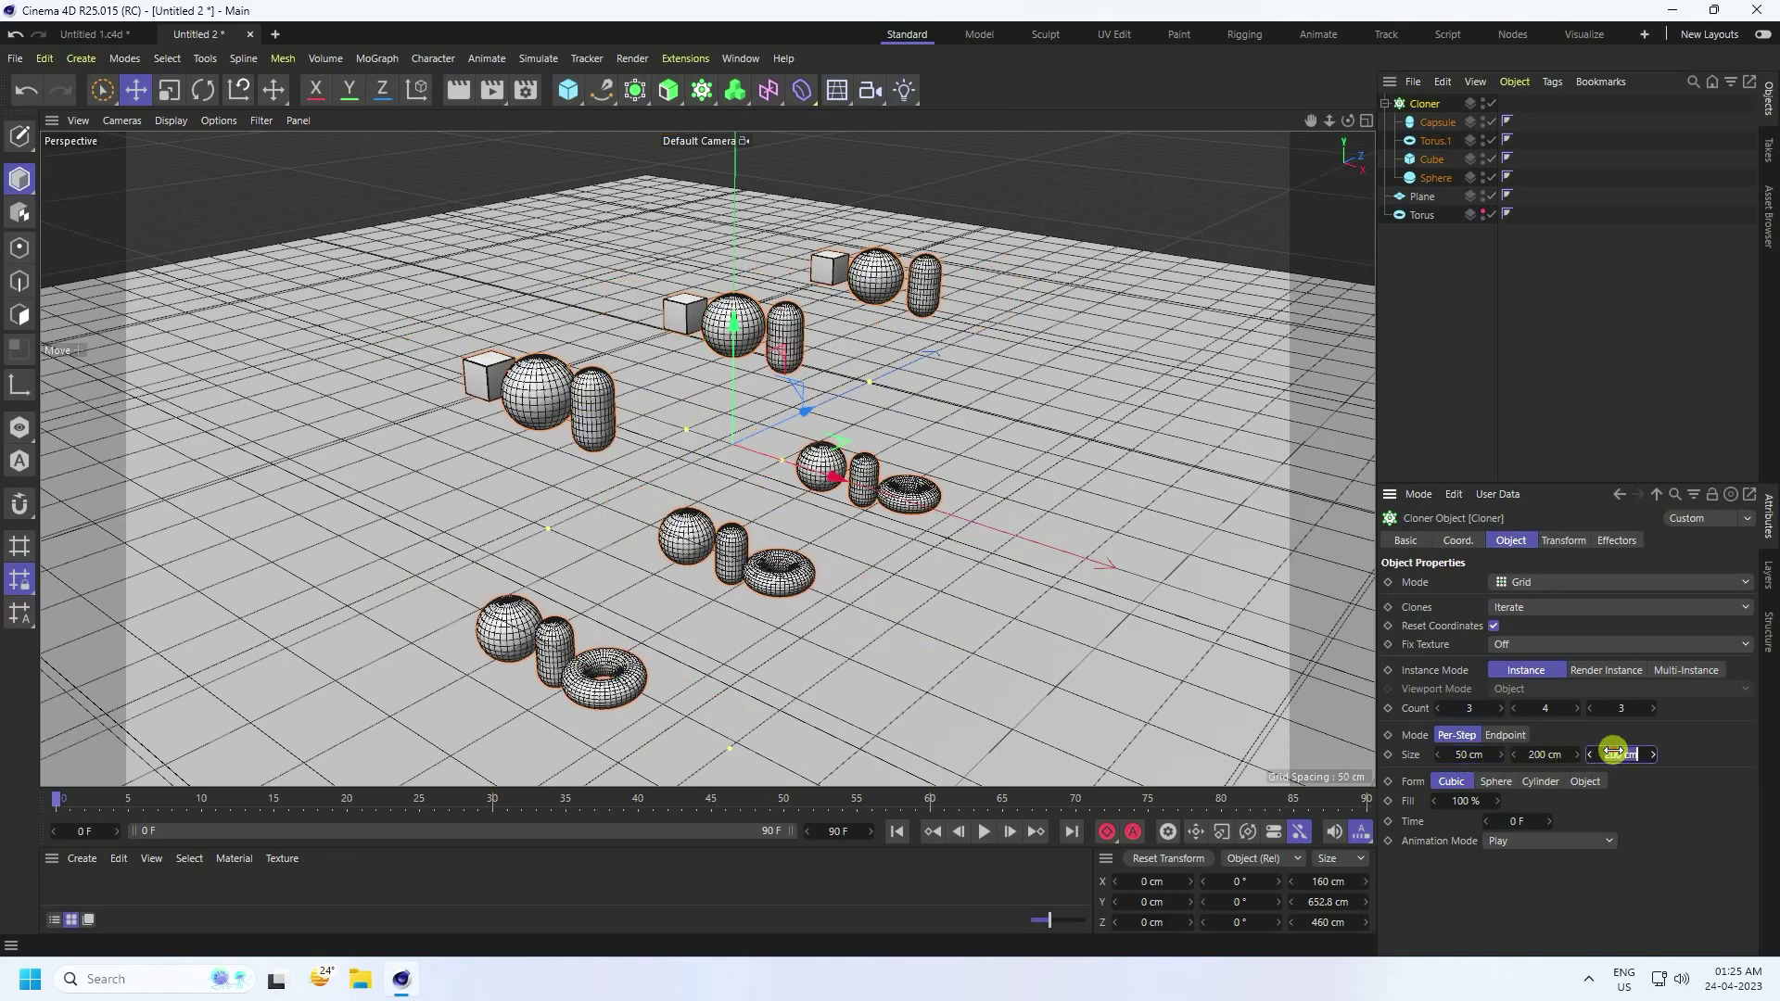
{"action": "type", "text": "50"}
{"action": "key", "text": "Return"}
{"action": "scroll", "coordinate": [695, 612], "scroll_direction": "up", "scroll_amount": 3}
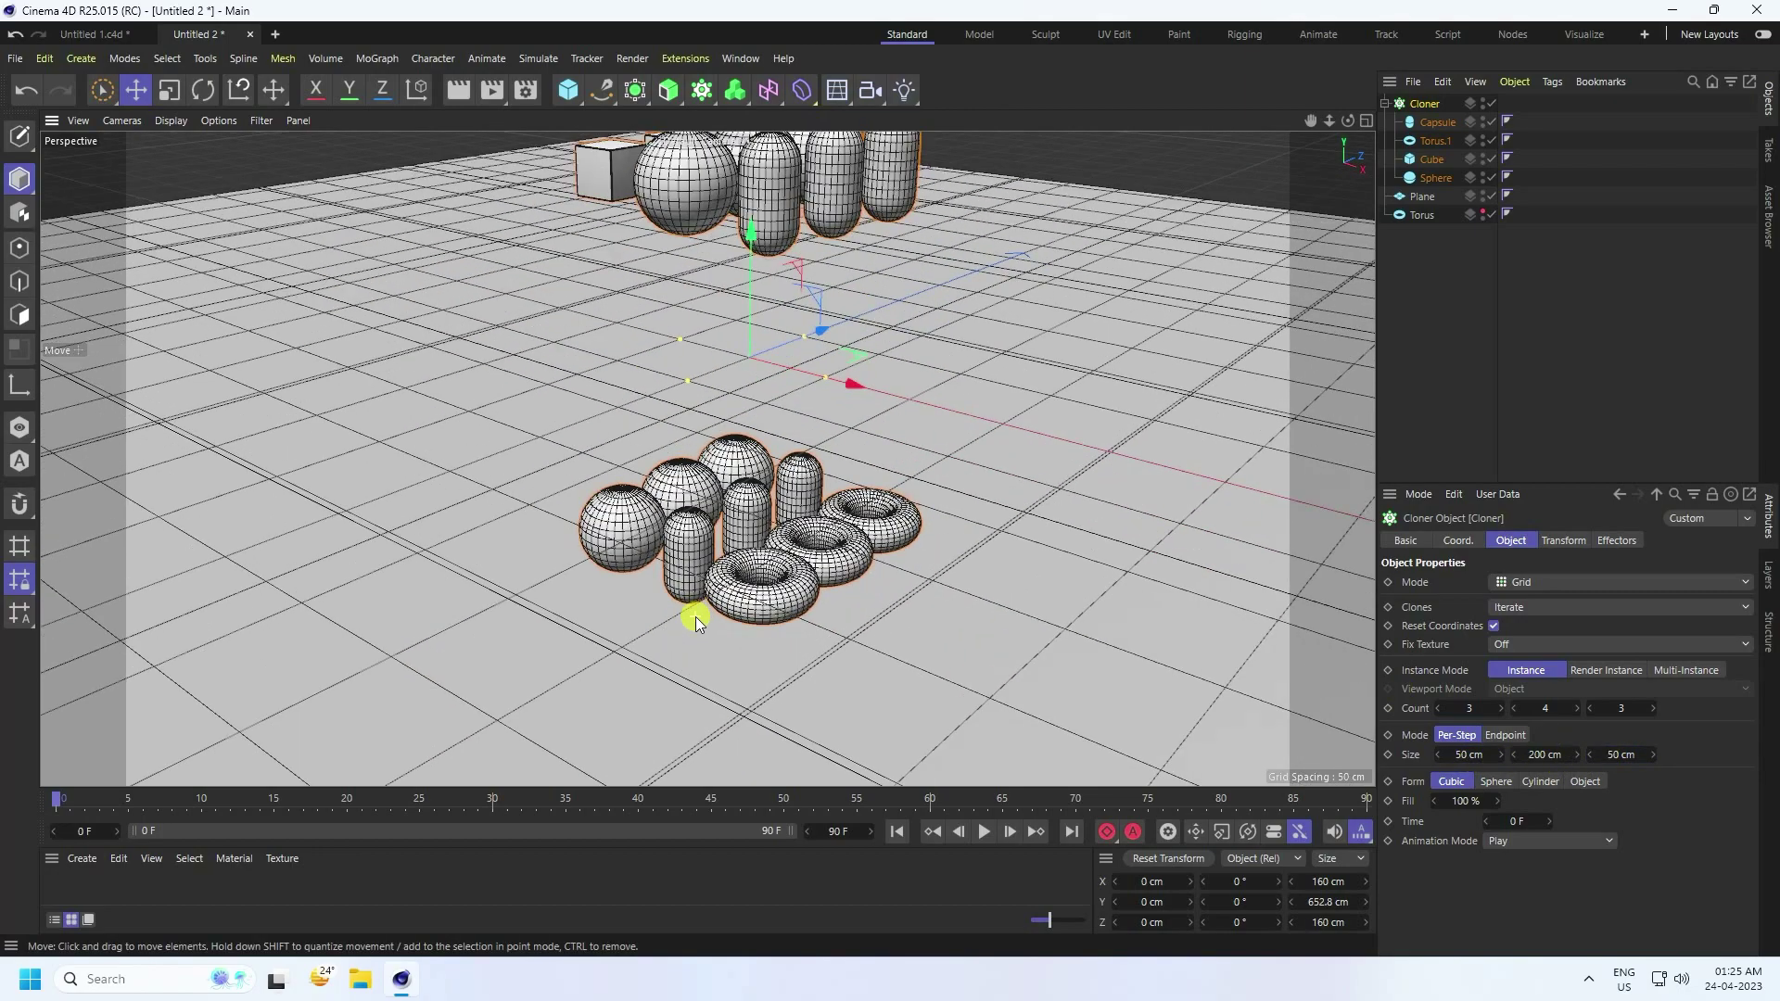
Set the cloner's per-step size to 60 cm along X and Z.
{"action": "left_click", "coordinate": [1470, 754]}
{"action": "type", "text": "60"}
{"action": "key", "text": "Return"}
{"action": "left_click", "coordinate": [1630, 754]}
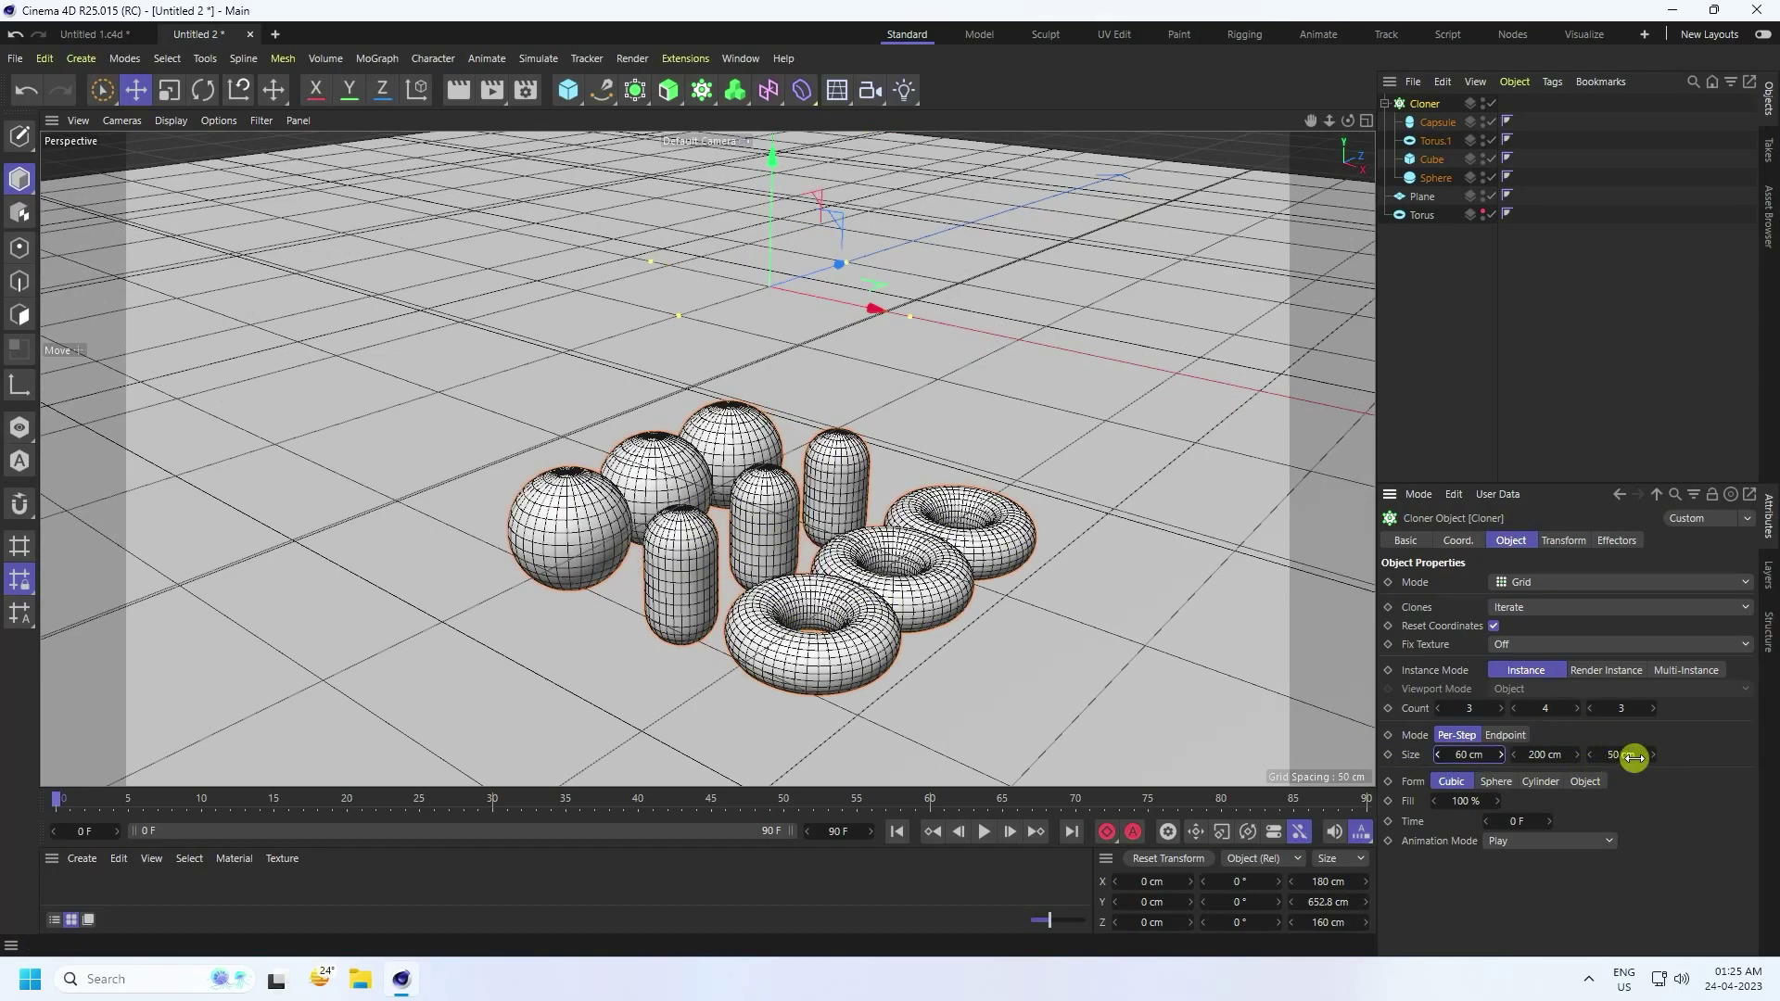
{"action": "type", "text": "60"}
{"action": "key", "text": "Return"}
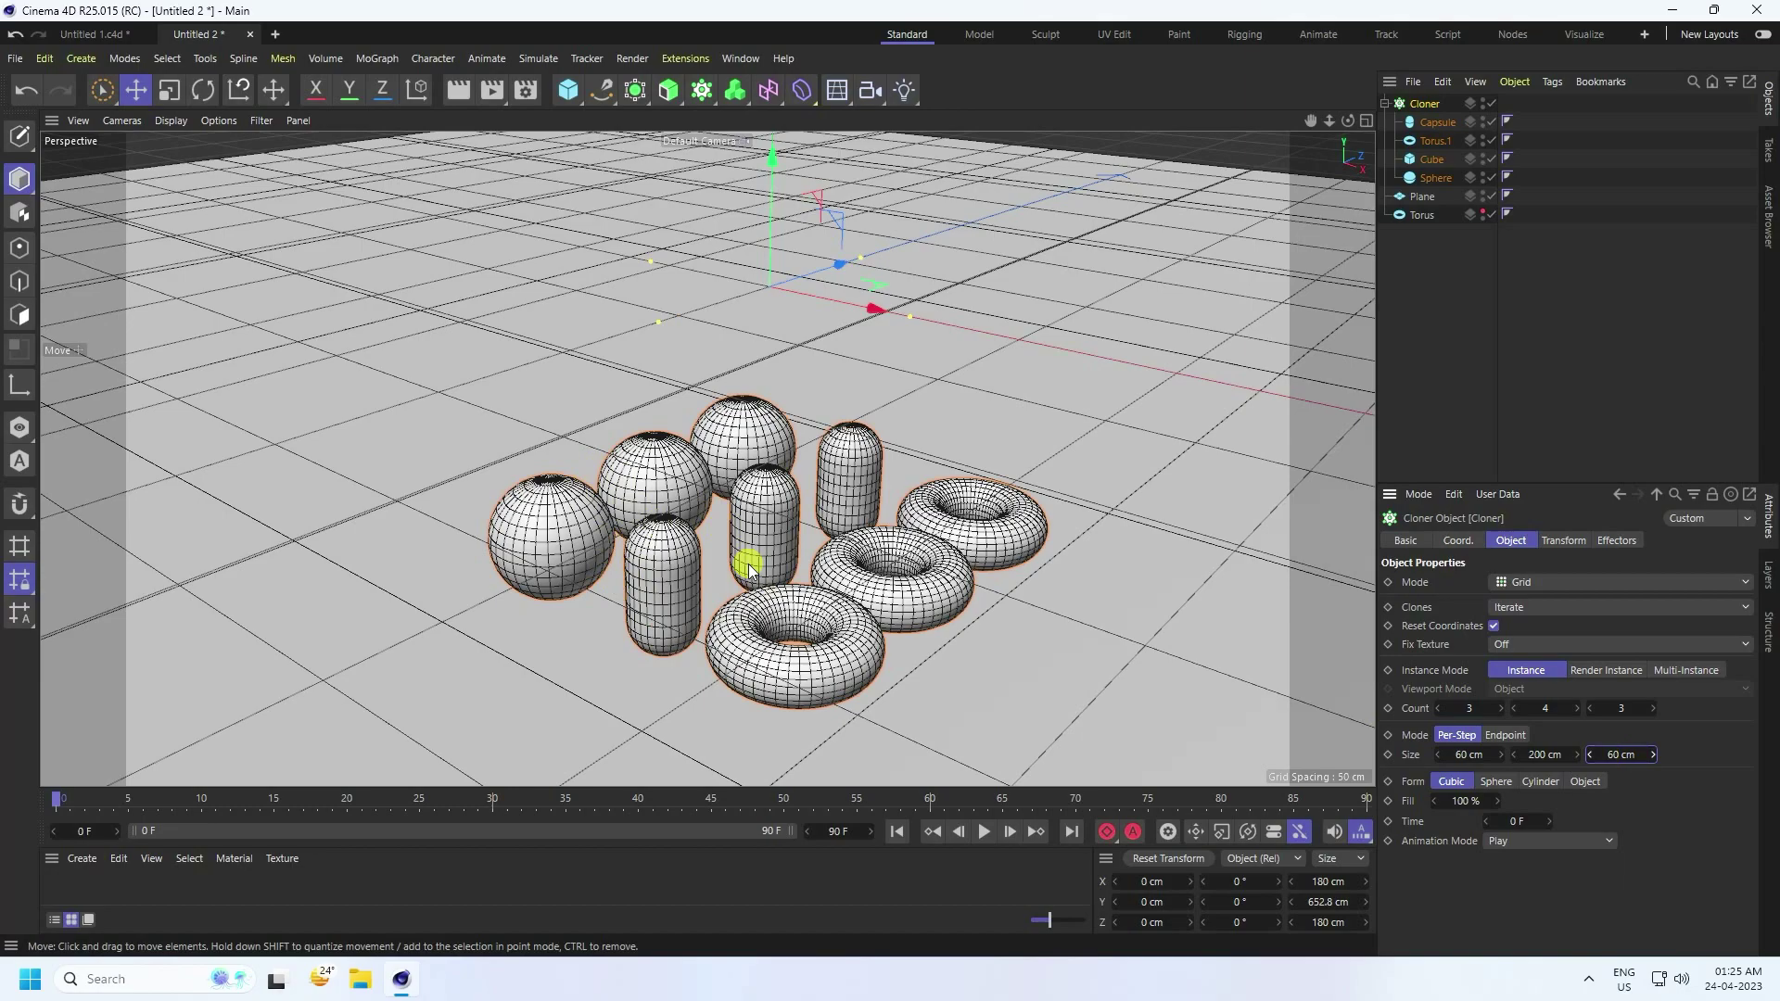
Set the cloner's grid count along Y to 30 for a tall column of clones.
{"action": "scroll", "coordinate": [750, 569], "scroll_direction": "down", "scroll_amount": 5}
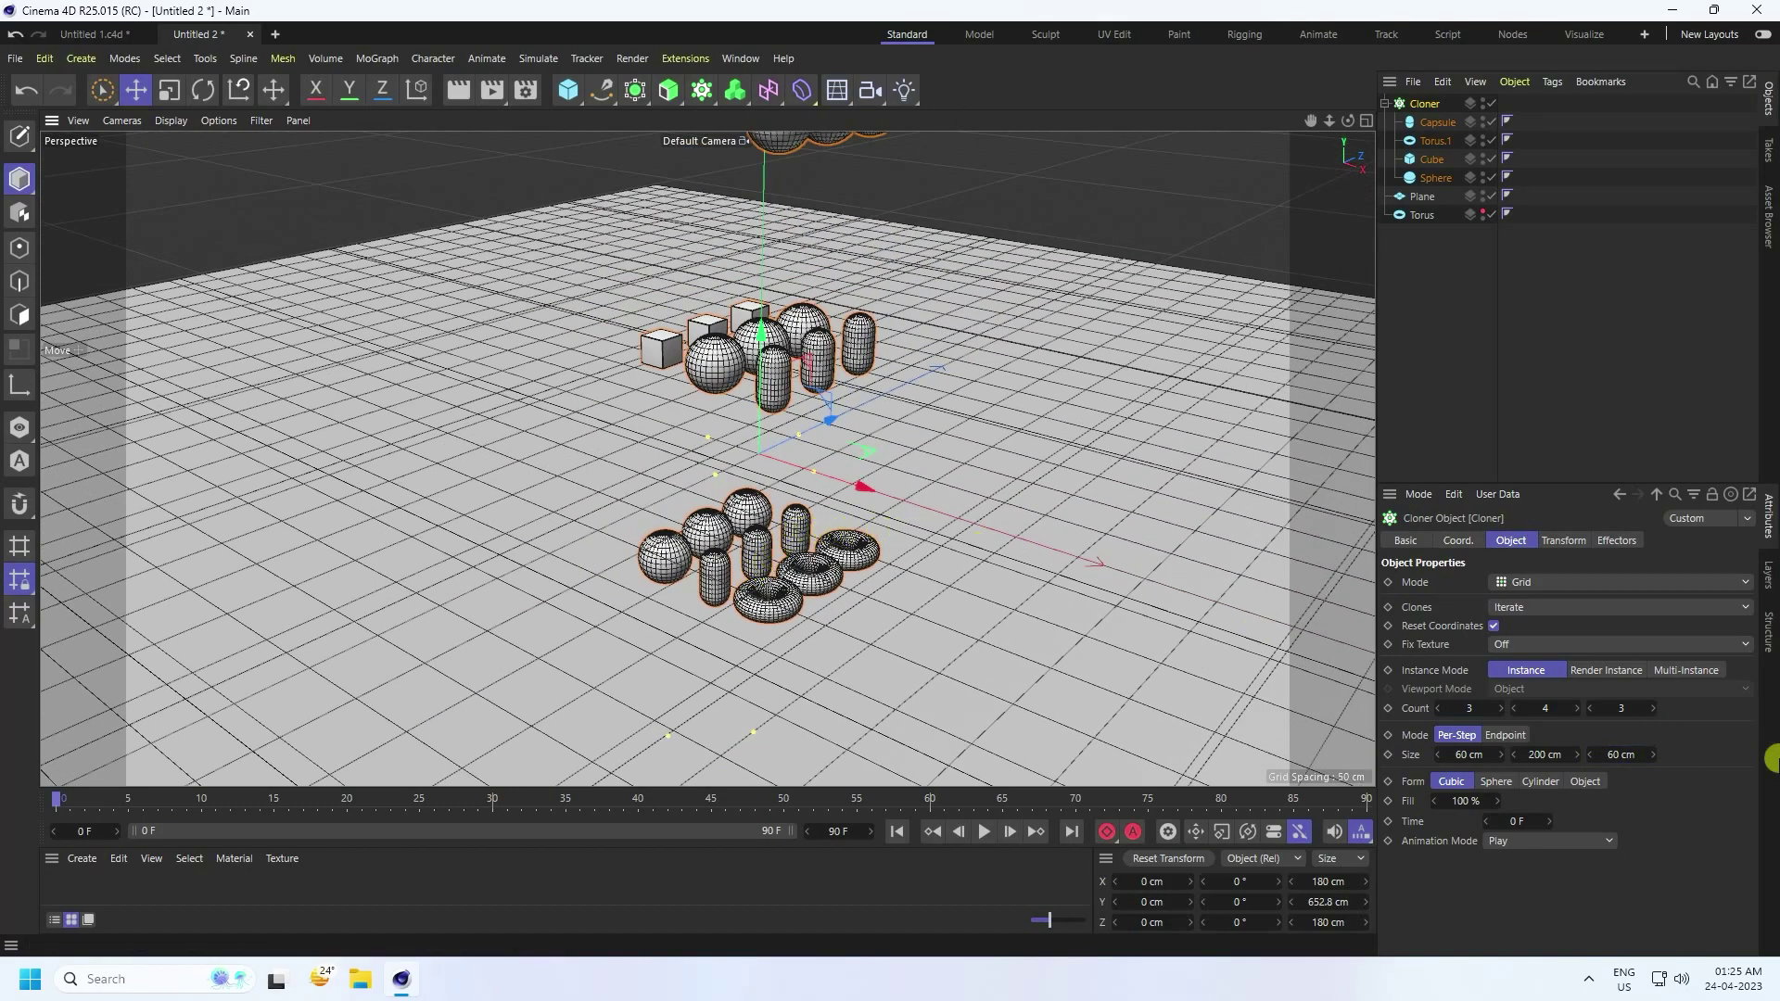
{"action": "scroll", "coordinate": [813, 535], "scroll_direction": "down", "scroll_amount": 6}
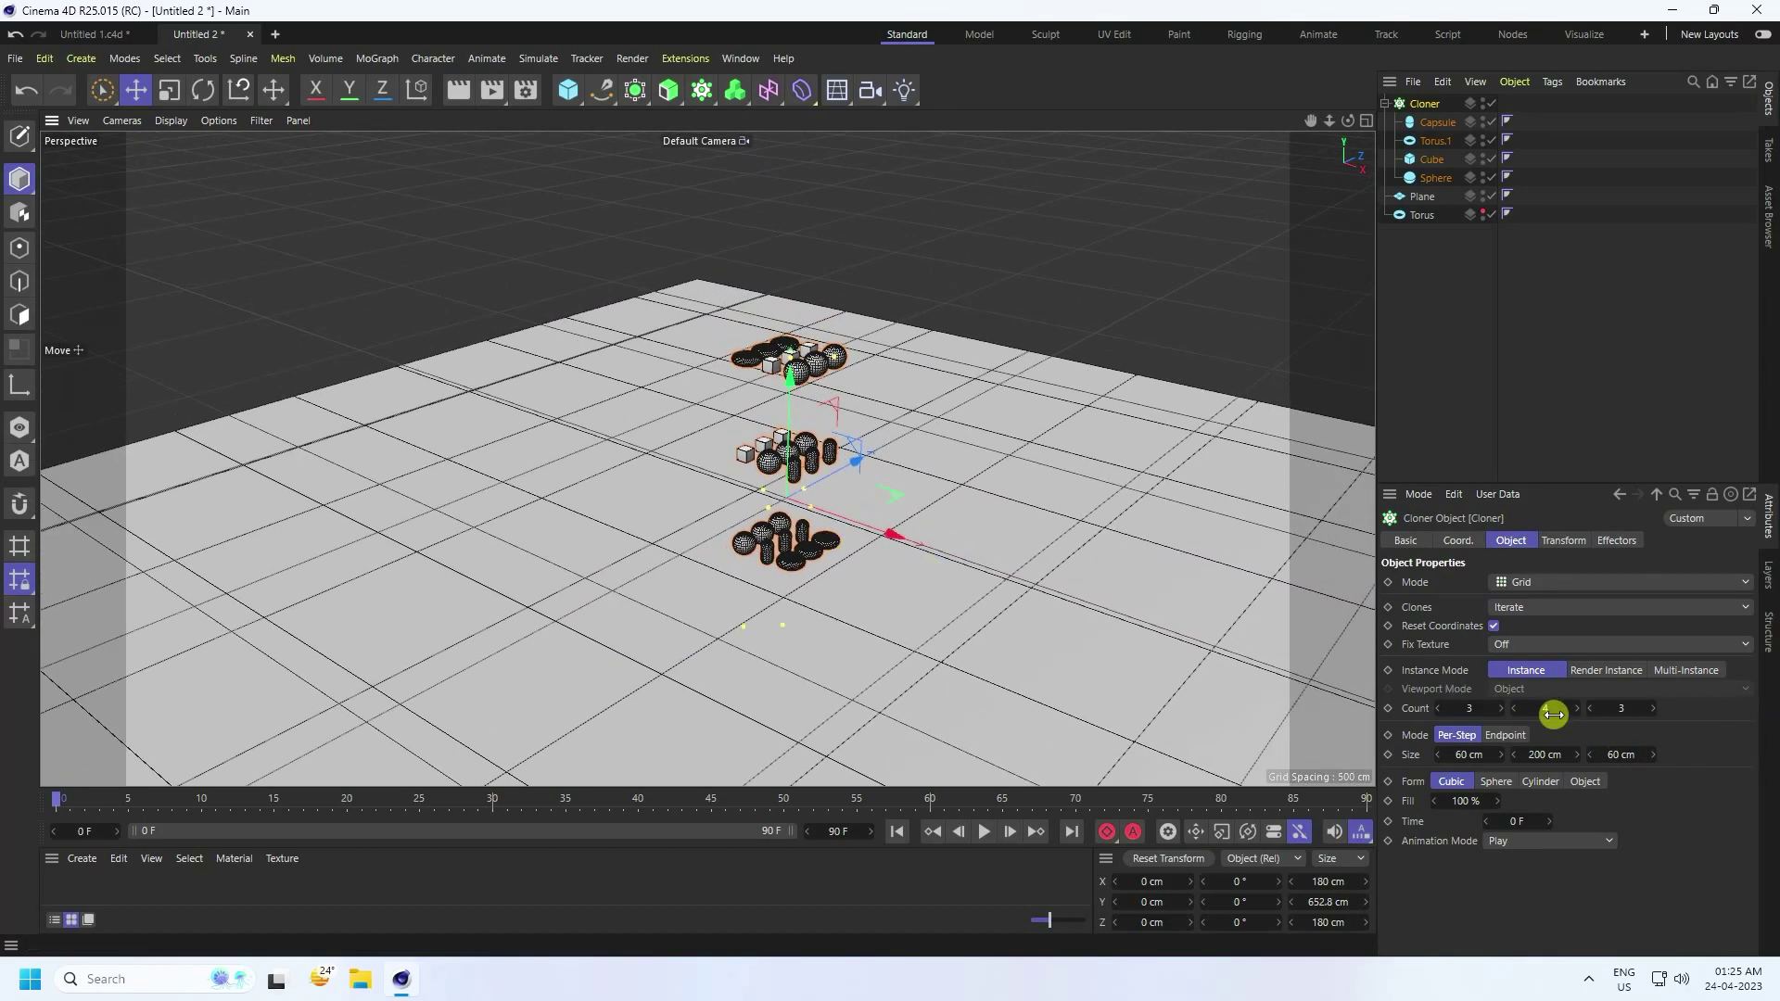
{"action": "mouse_move", "coordinate": [1582, 709]}
{"action": "left_mouse_down"}
{"action": "mouse_move", "coordinate": [1204, 636]}
{"action": "mouse_move", "coordinate": [835, 616]}
{"action": "mouse_move", "coordinate": [806, 497]}
{"action": "mouse_move", "coordinate": [816, 427]}
{"action": "left_mouse_up"}
Raise the cloner along Y to about 3450 cm so the whole column of clones sits above the floor plane.
{"action": "middle_click", "coordinate": [816, 427]}
{"action": "middle_click", "coordinate": [730, 517]}
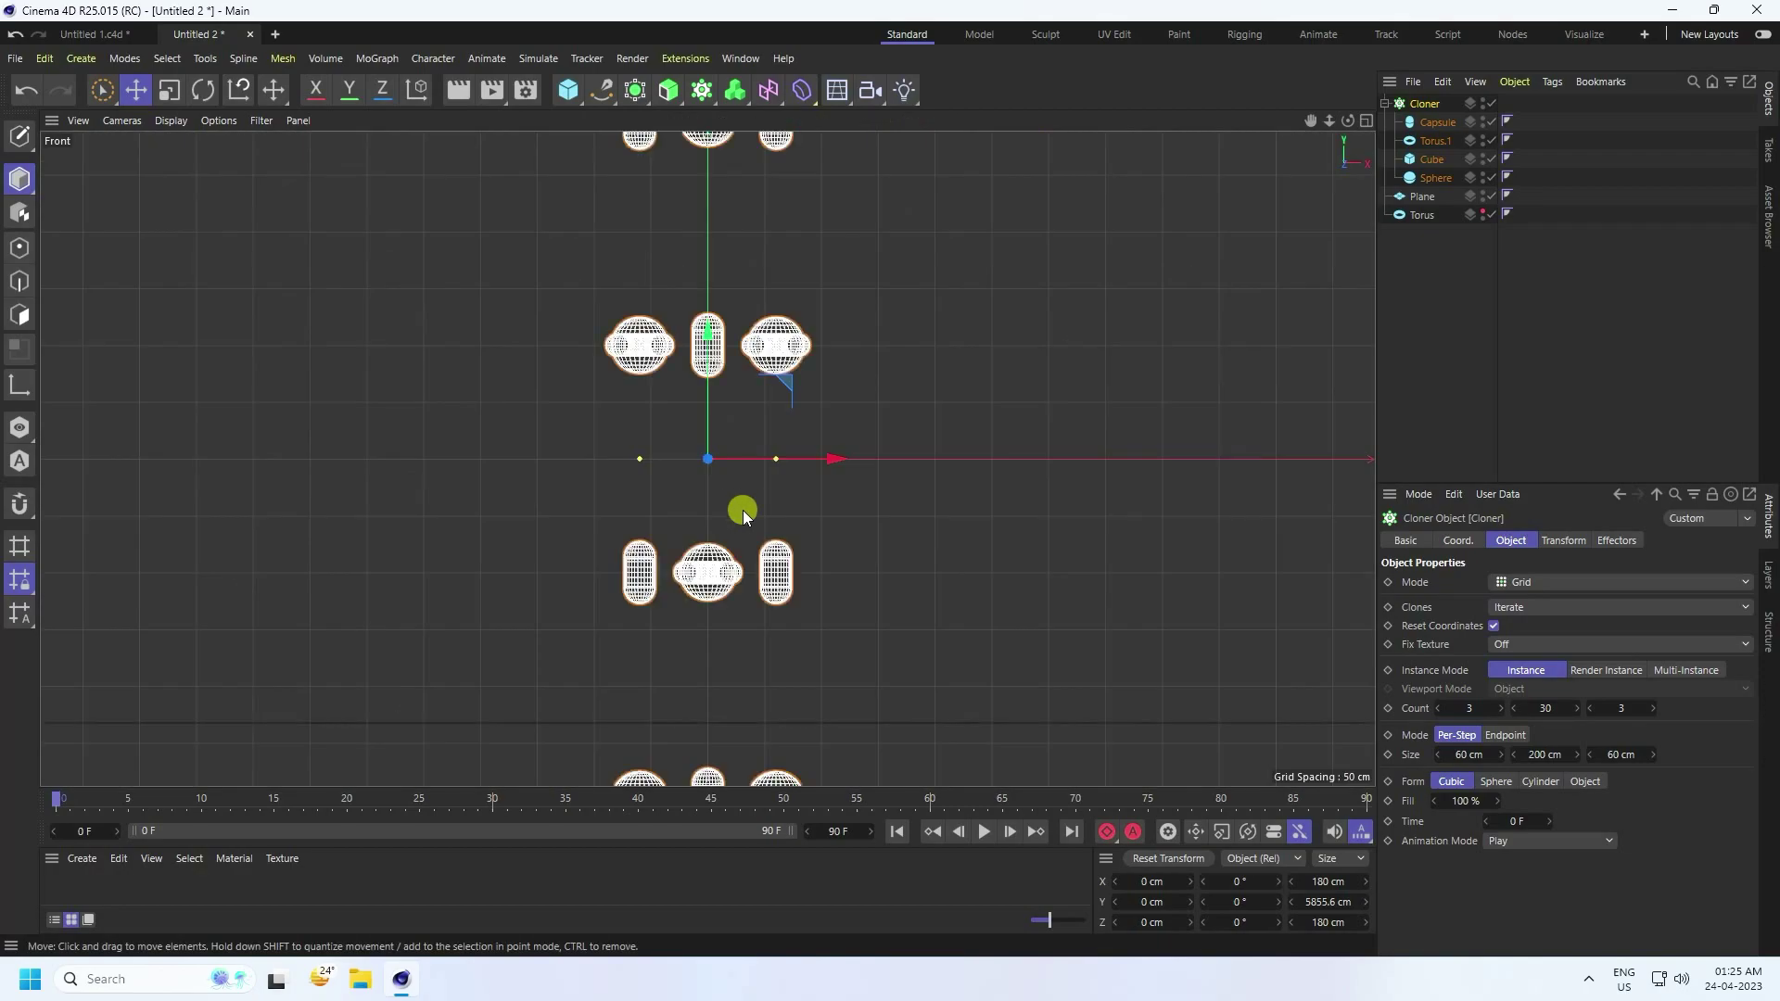
{"action": "scroll", "coordinate": [752, 553], "scroll_direction": "down", "scroll_amount": 10}
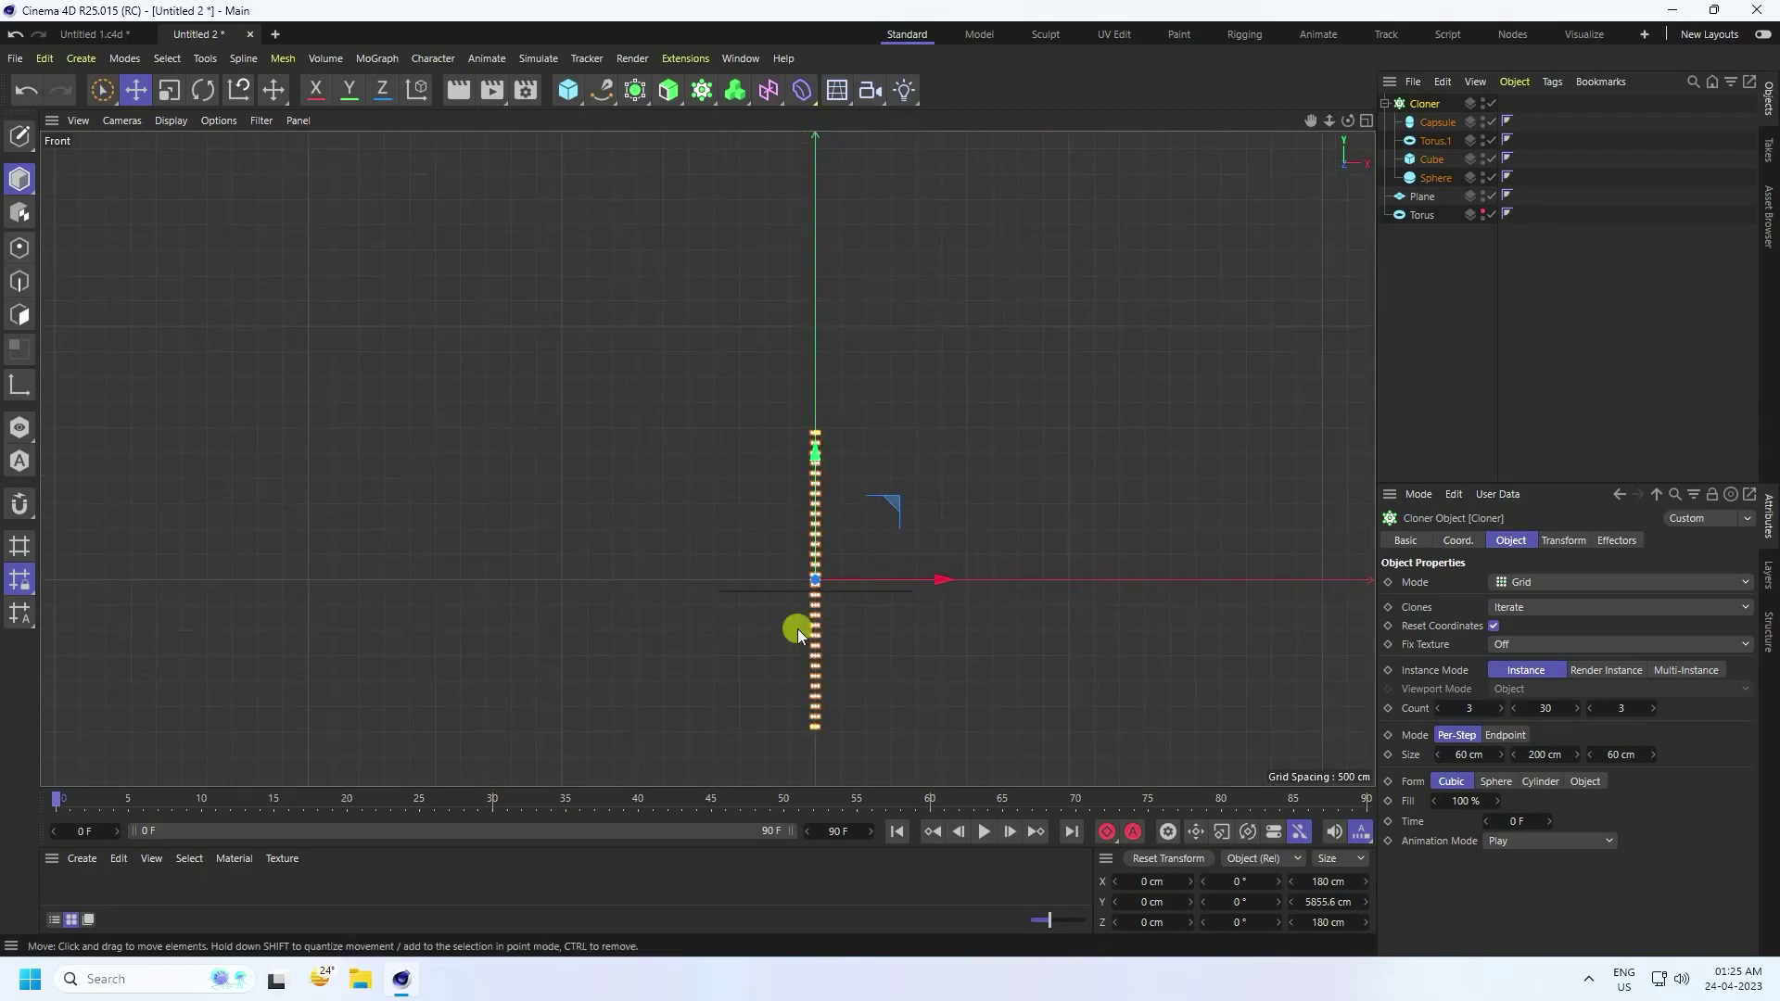
{"action": "middle_click", "coordinate": [831, 616]}
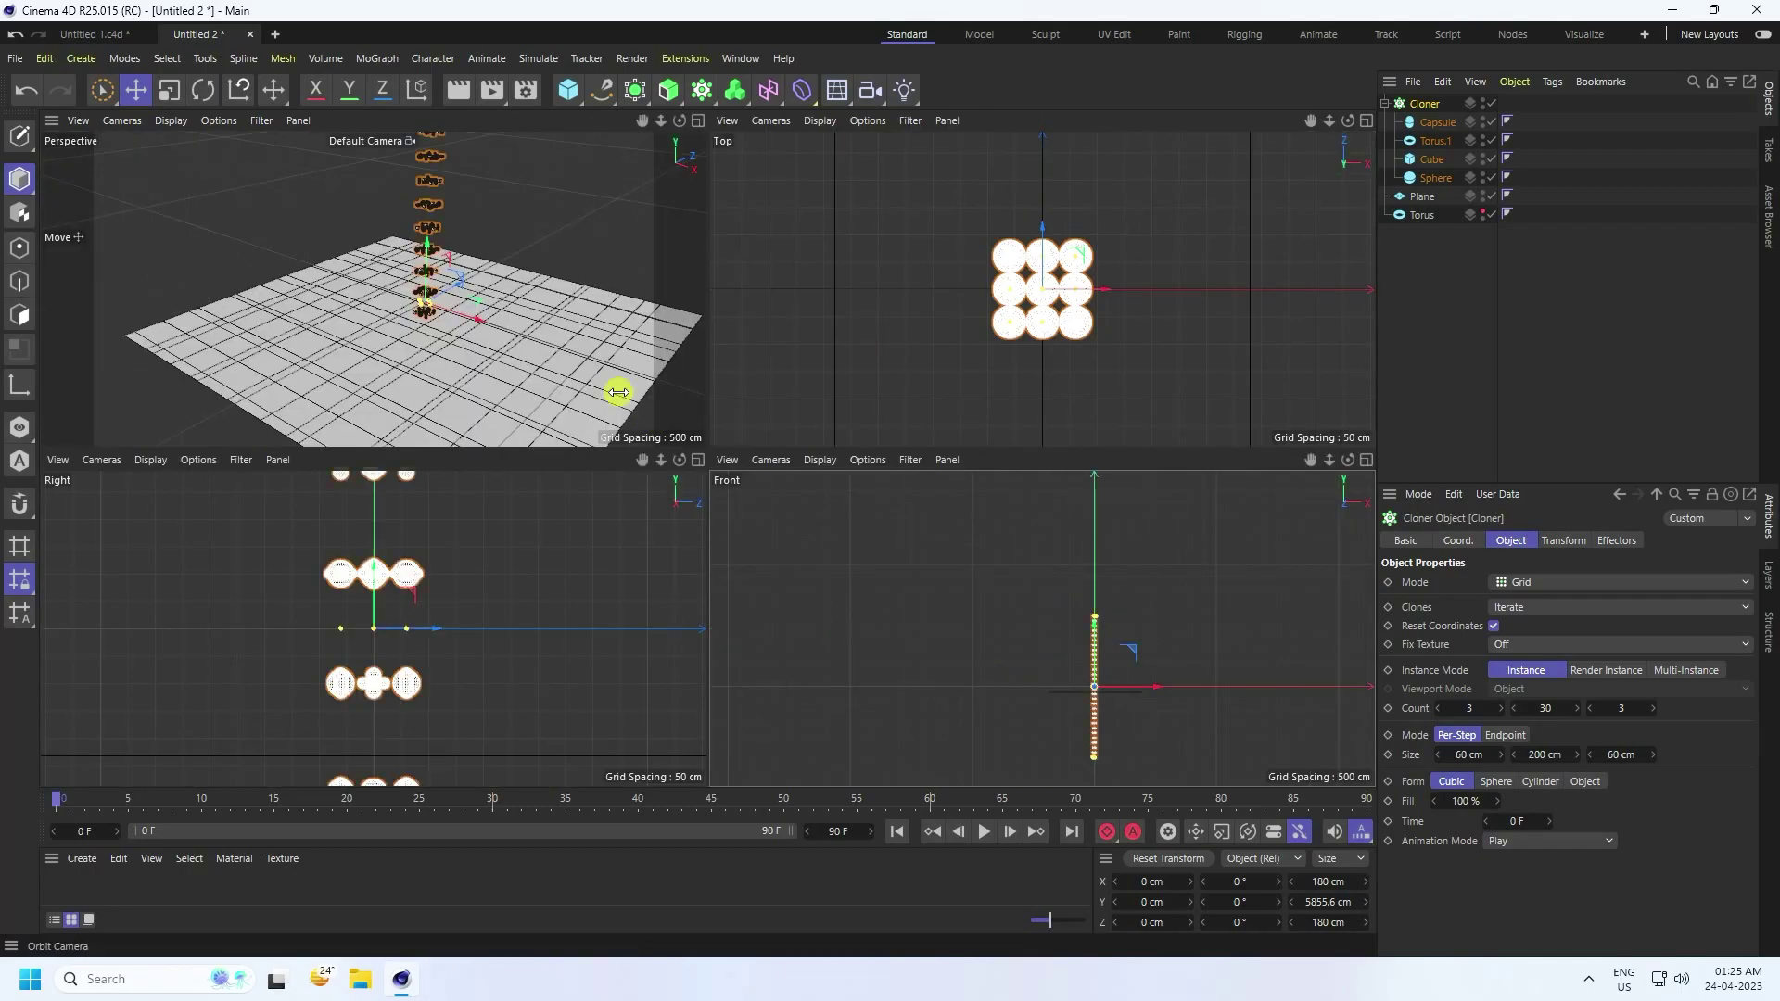
{"action": "middle_click", "coordinate": [458, 259]}
{"action": "scroll", "coordinate": [820, 525], "scroll_direction": "up", "scroll_amount": 10}
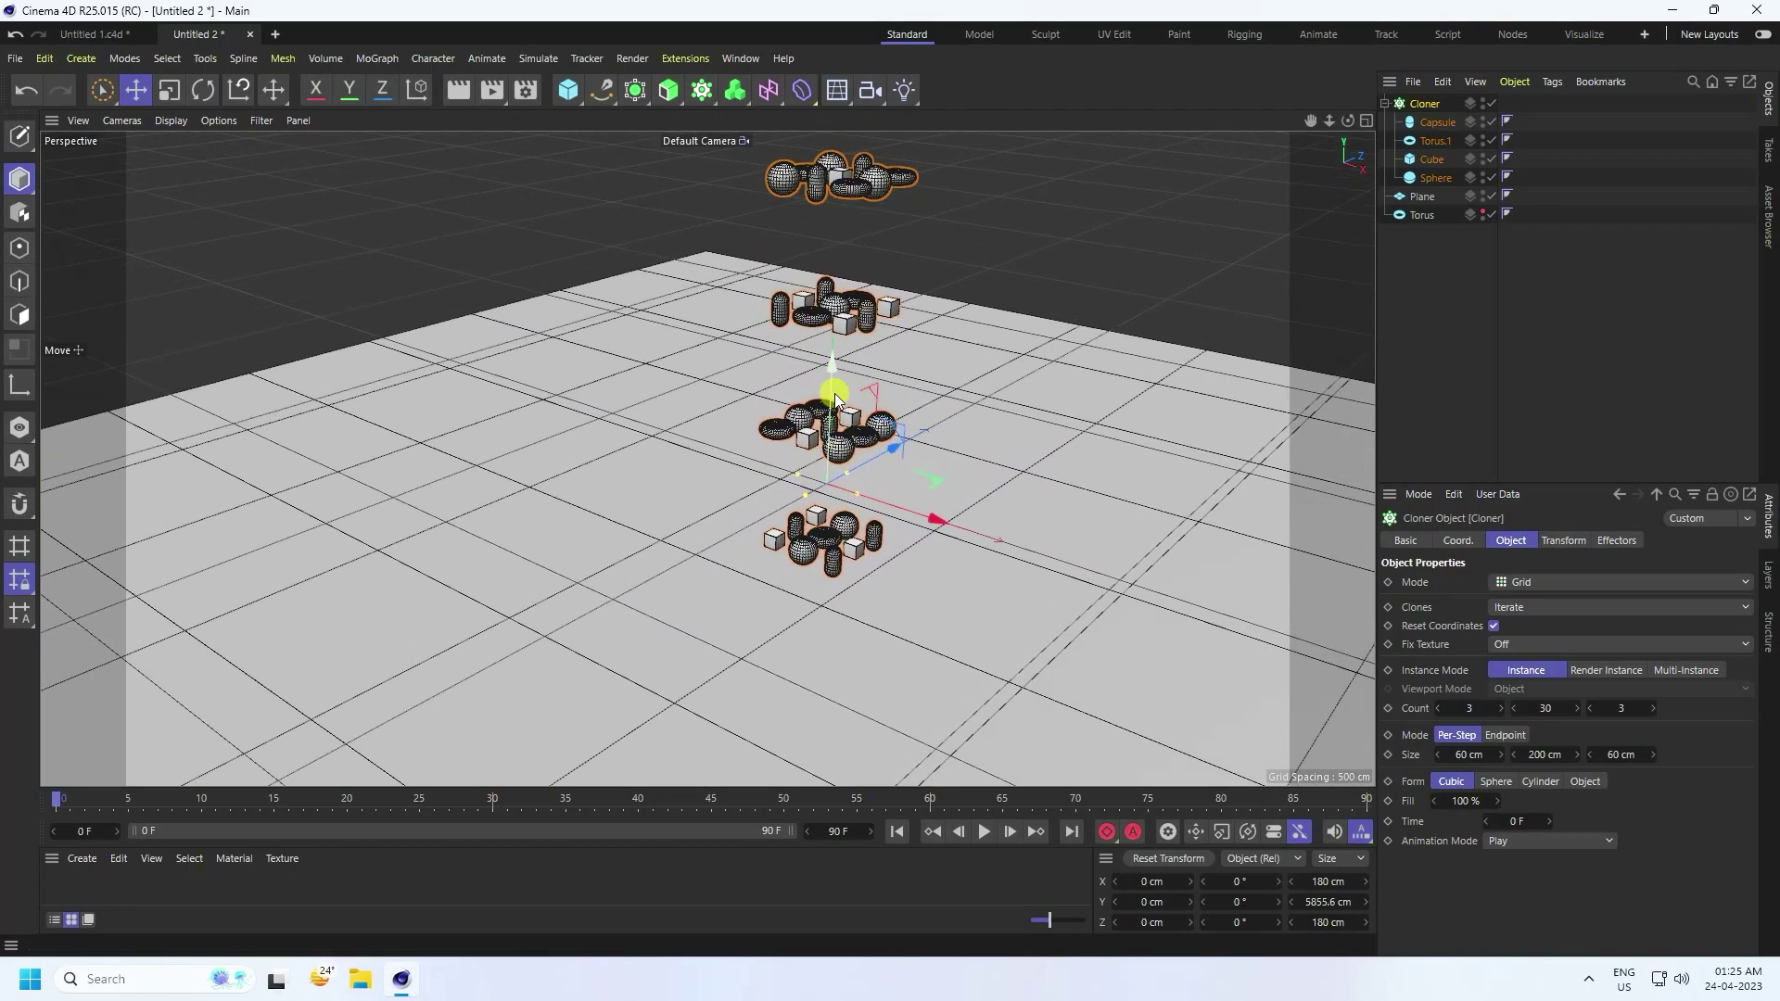
{"action": "left_click_drag", "start_coordinate": [832, 372], "coordinate": [890, 478]}
{"action": "middle_click", "coordinate": [799, 537]}
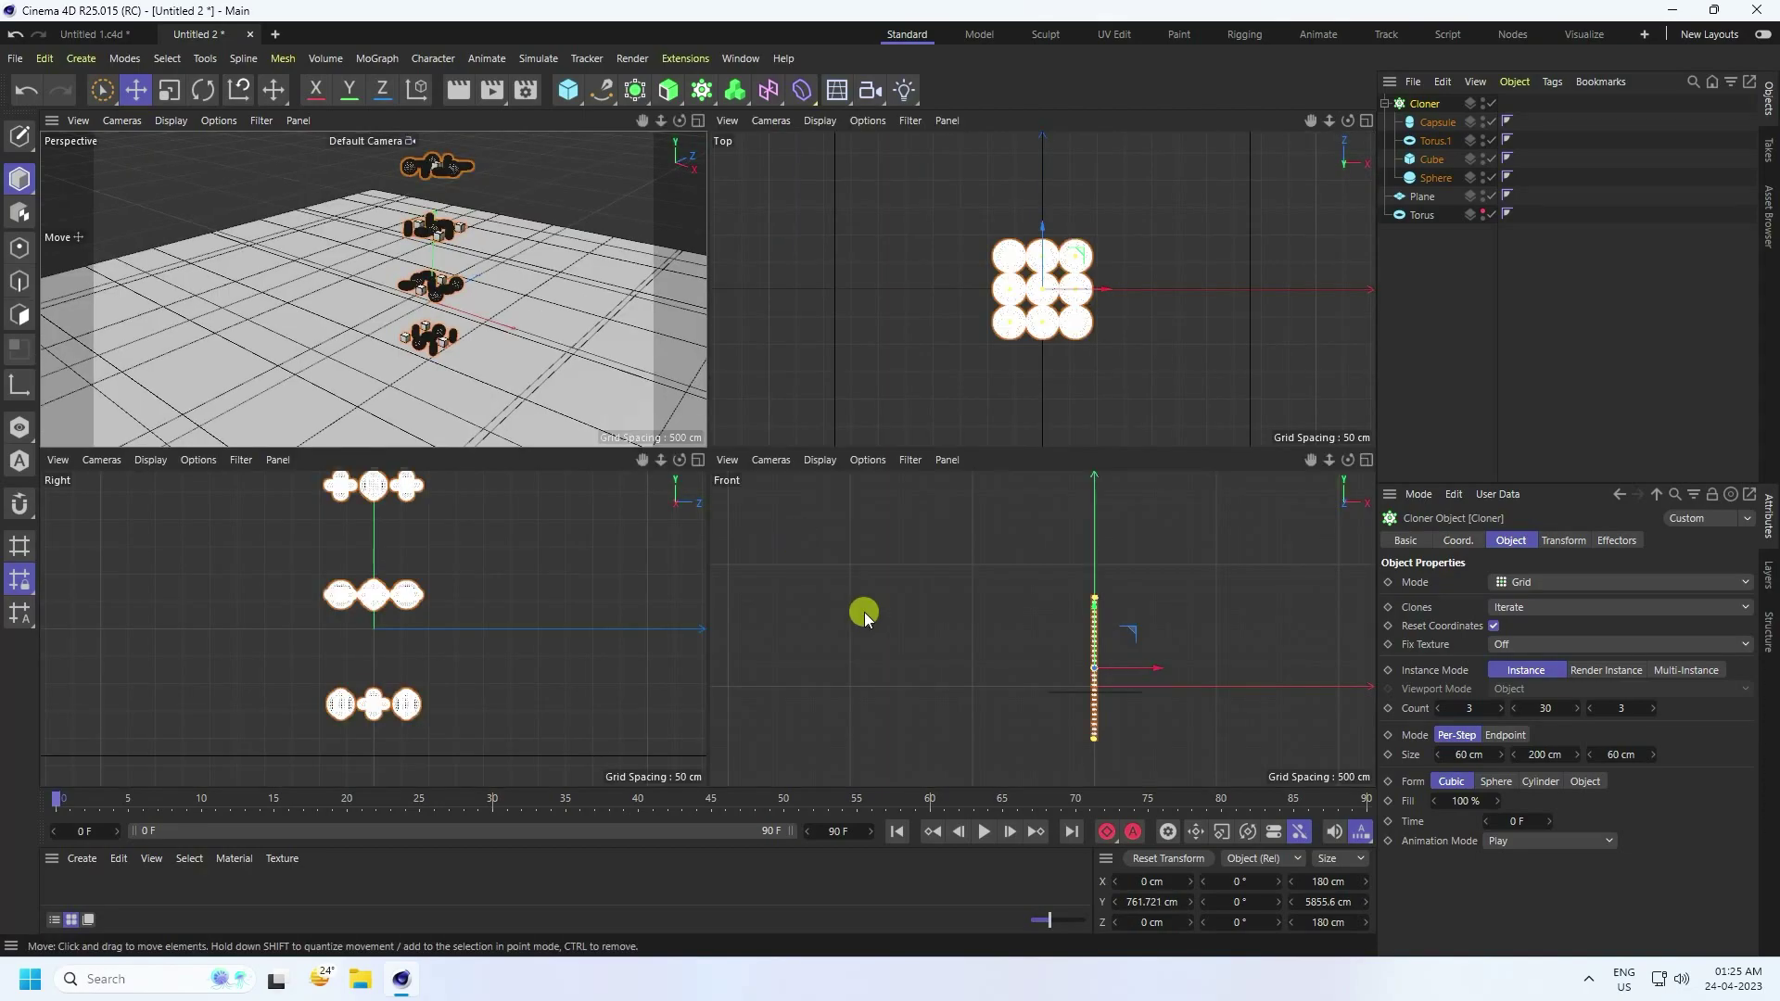
{"action": "middle_click", "coordinate": [1098, 690]}
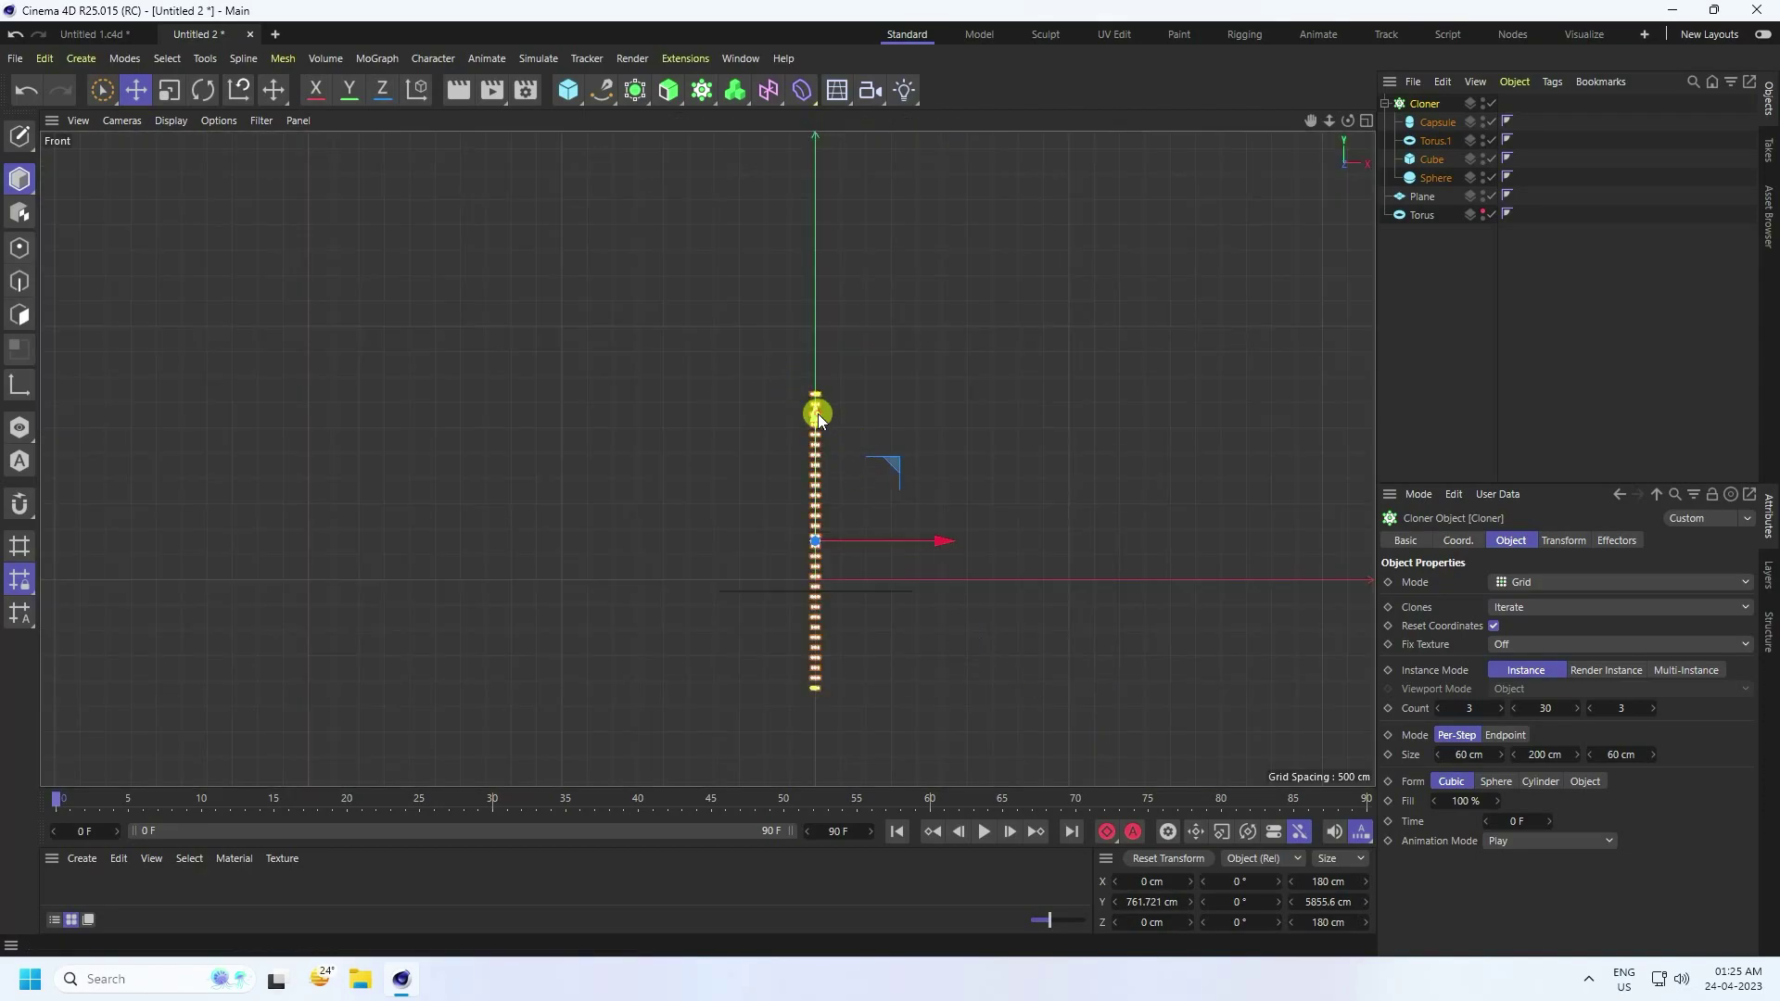
{"action": "left_click_drag", "start_coordinate": [818, 413], "coordinate": [821, 276]}
{"action": "middle_click", "coordinate": [842, 385]}
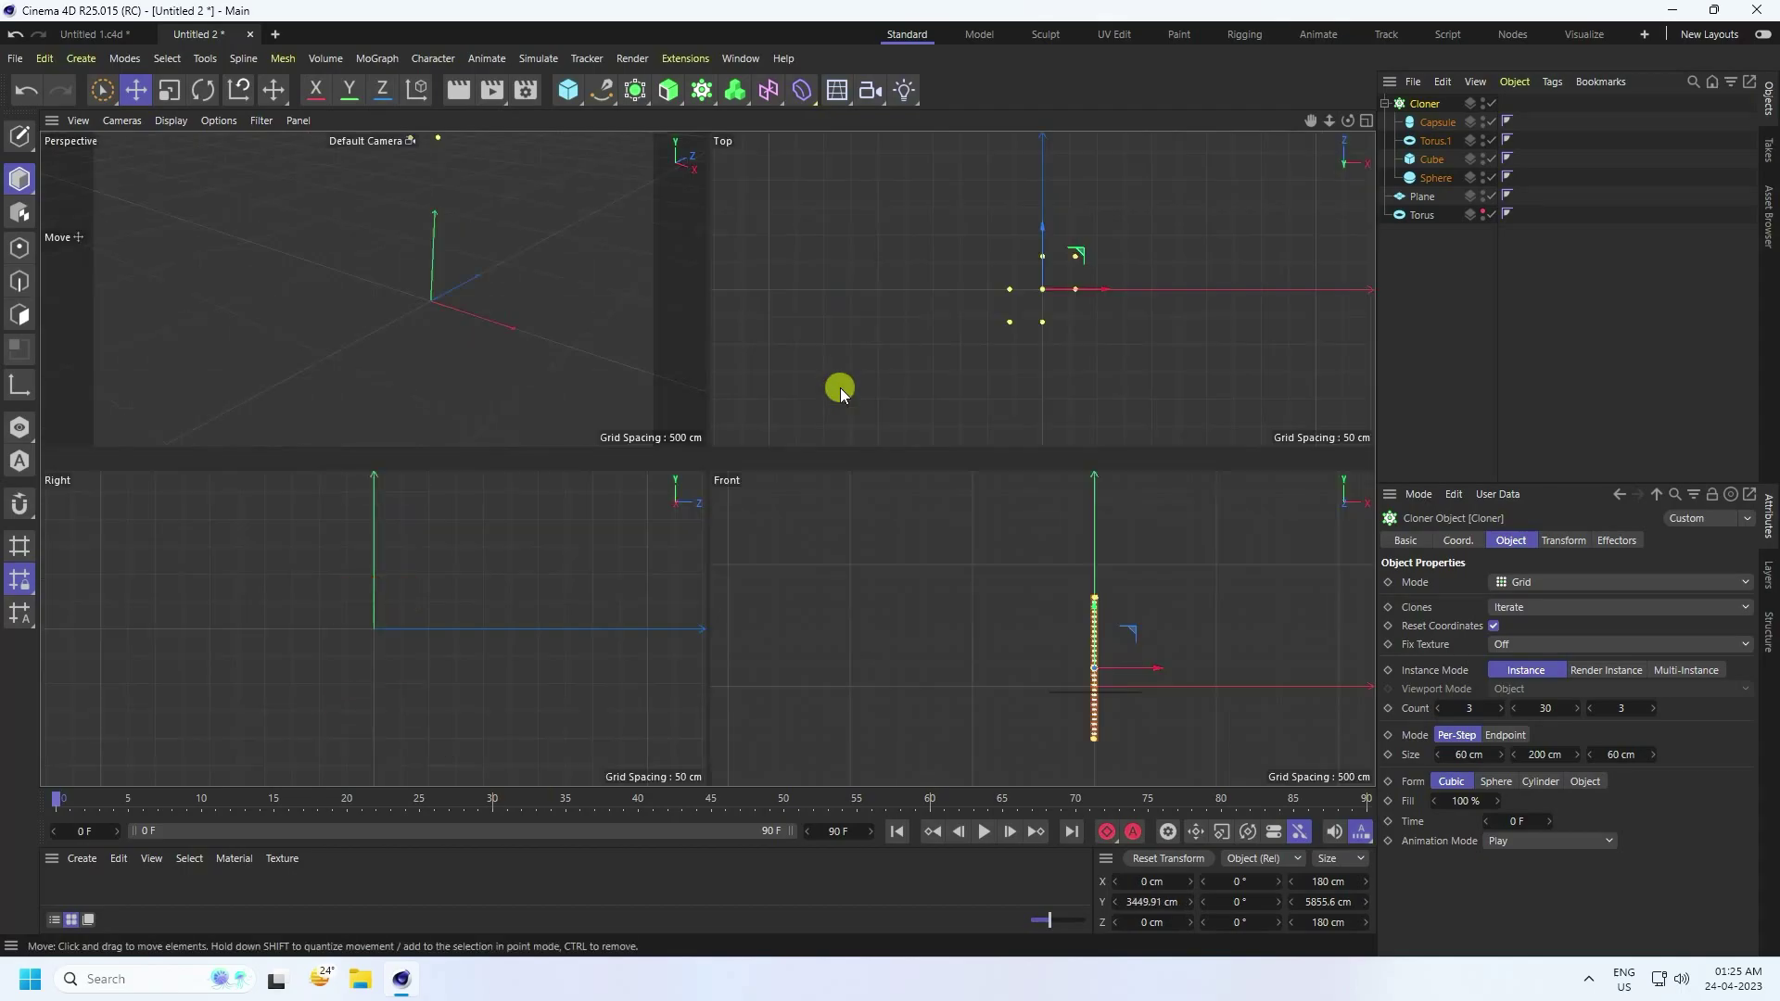
Add a Random effector to the cloner to scatter the column of clones.
{"action": "middle_click", "coordinate": [395, 279]}
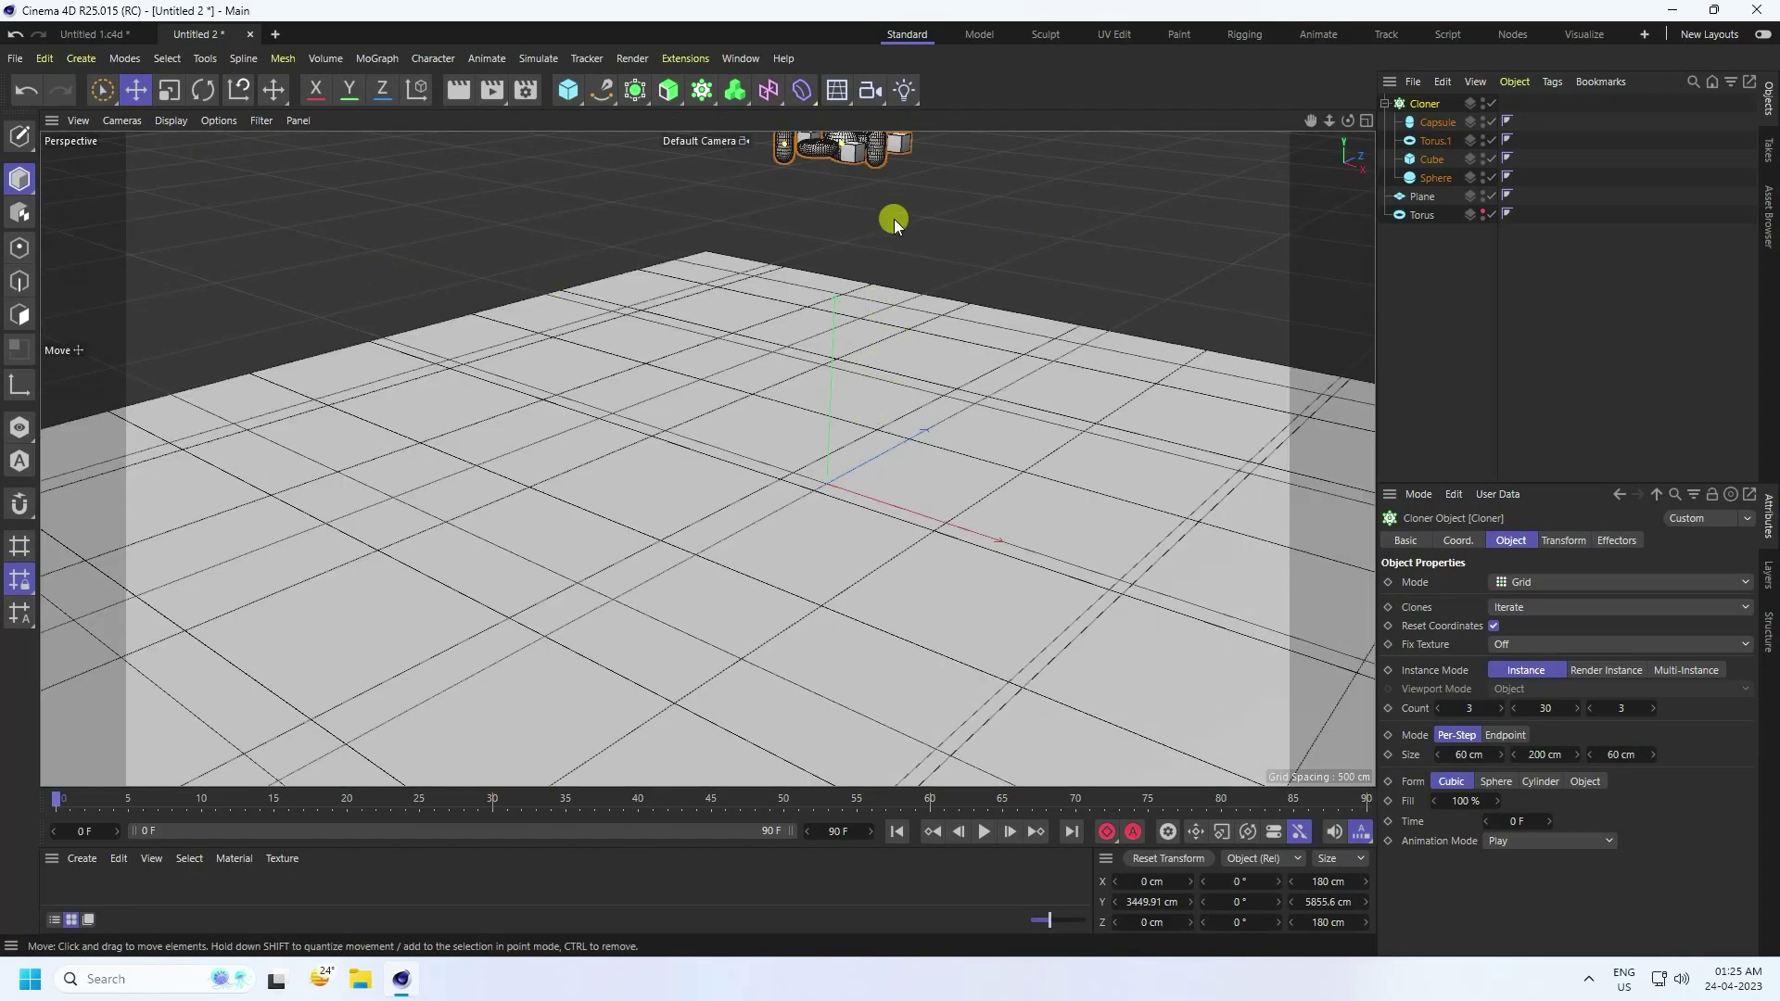
{"action": "middle_click_drag", "start_coordinate": [894, 222], "coordinate": [838, 471], "text": "alt"}
{"action": "scroll", "coordinate": [810, 392], "scroll_direction": "up", "scroll_amount": 3}
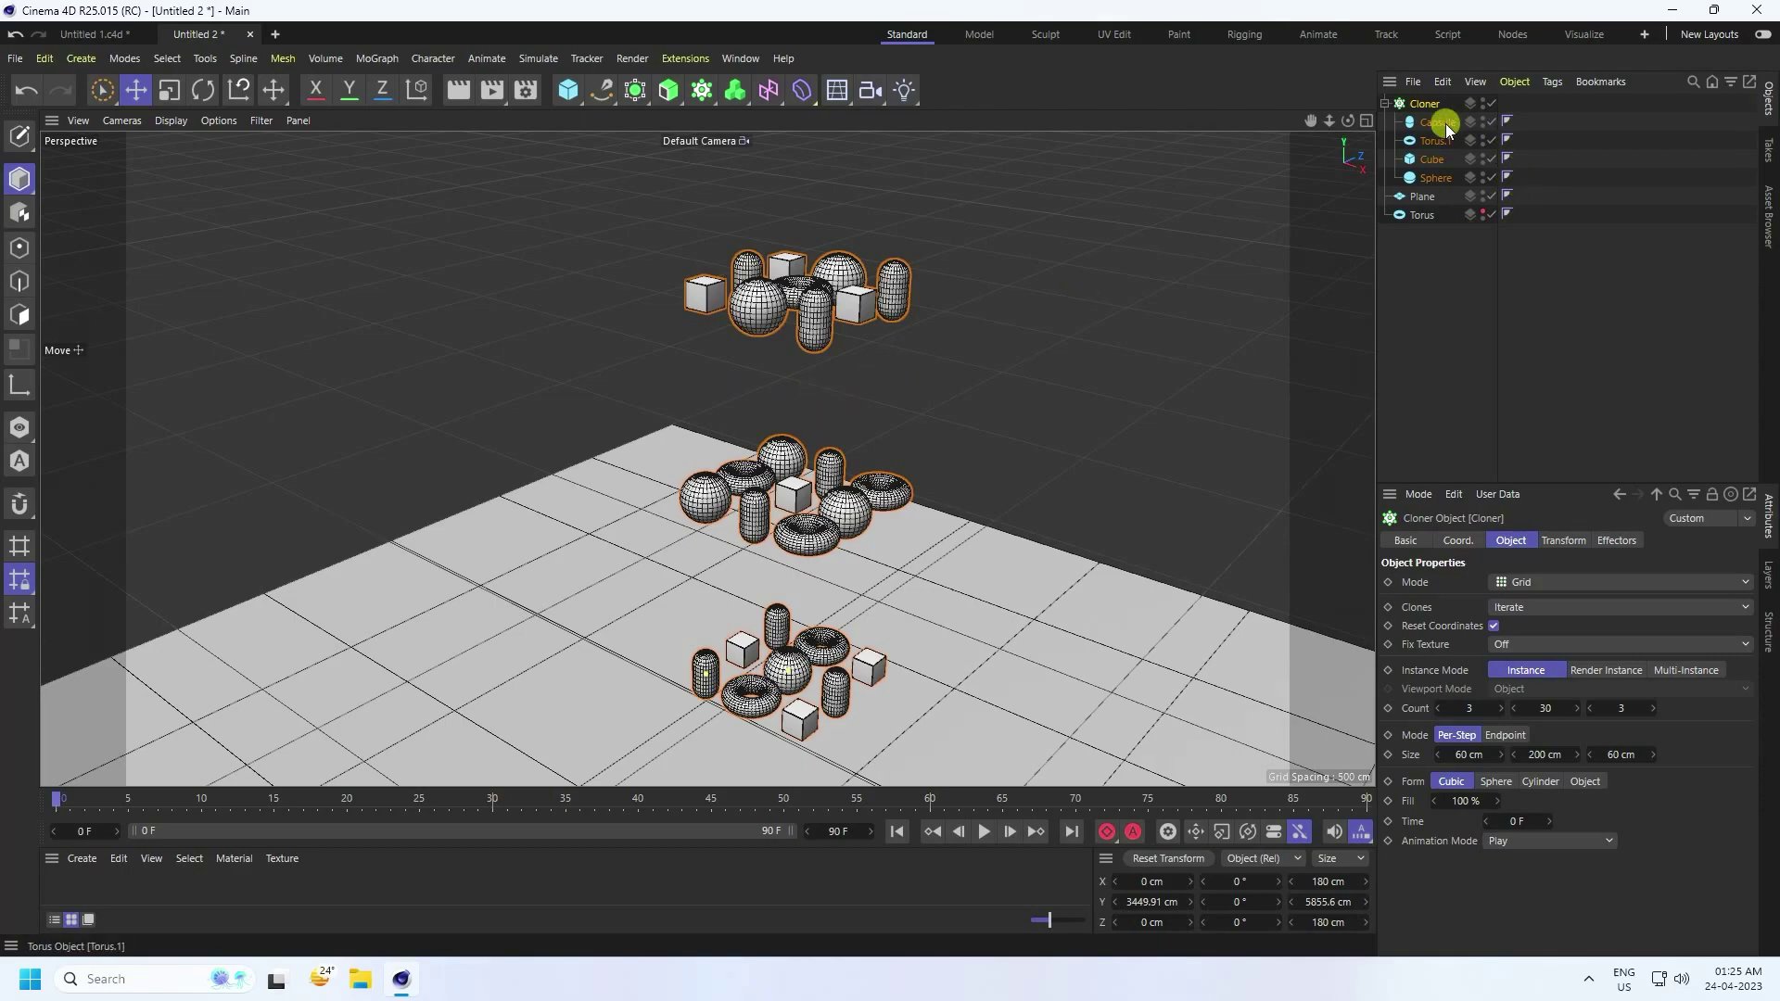
{"action": "left_click", "coordinate": [384, 63]}
{"action": "mouse_move", "coordinate": [391, 93]}
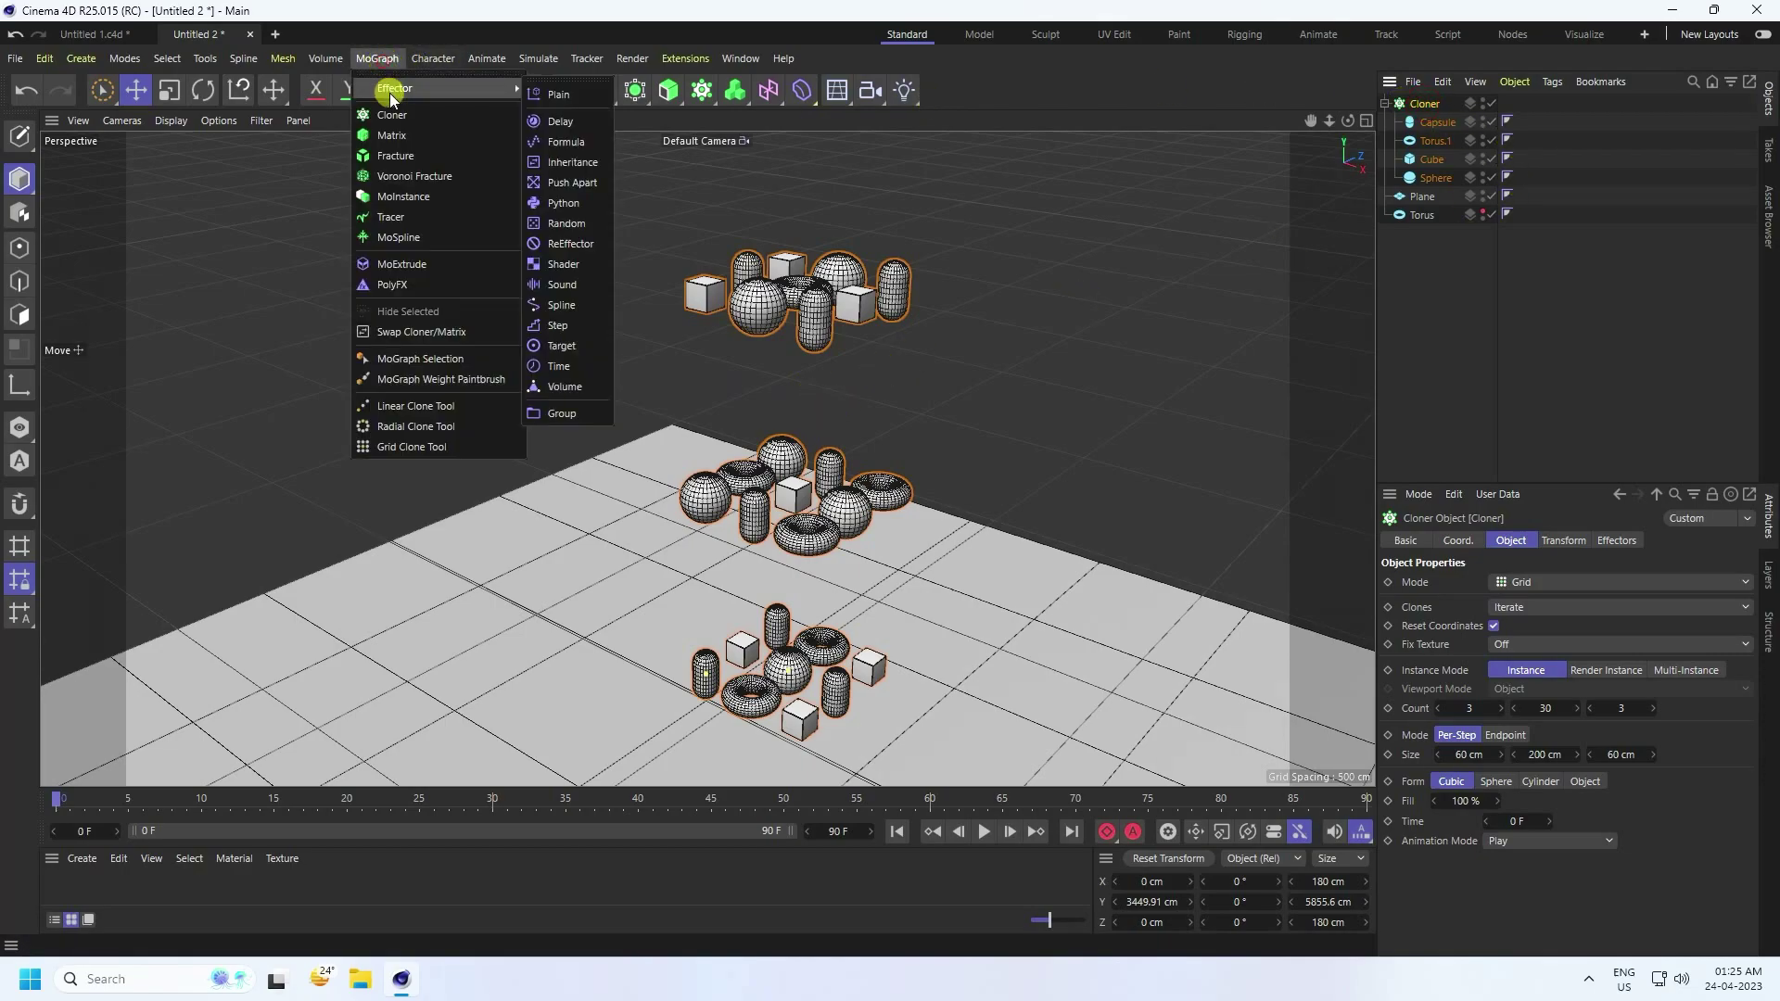
{"action": "left_click", "coordinate": [577, 223]}
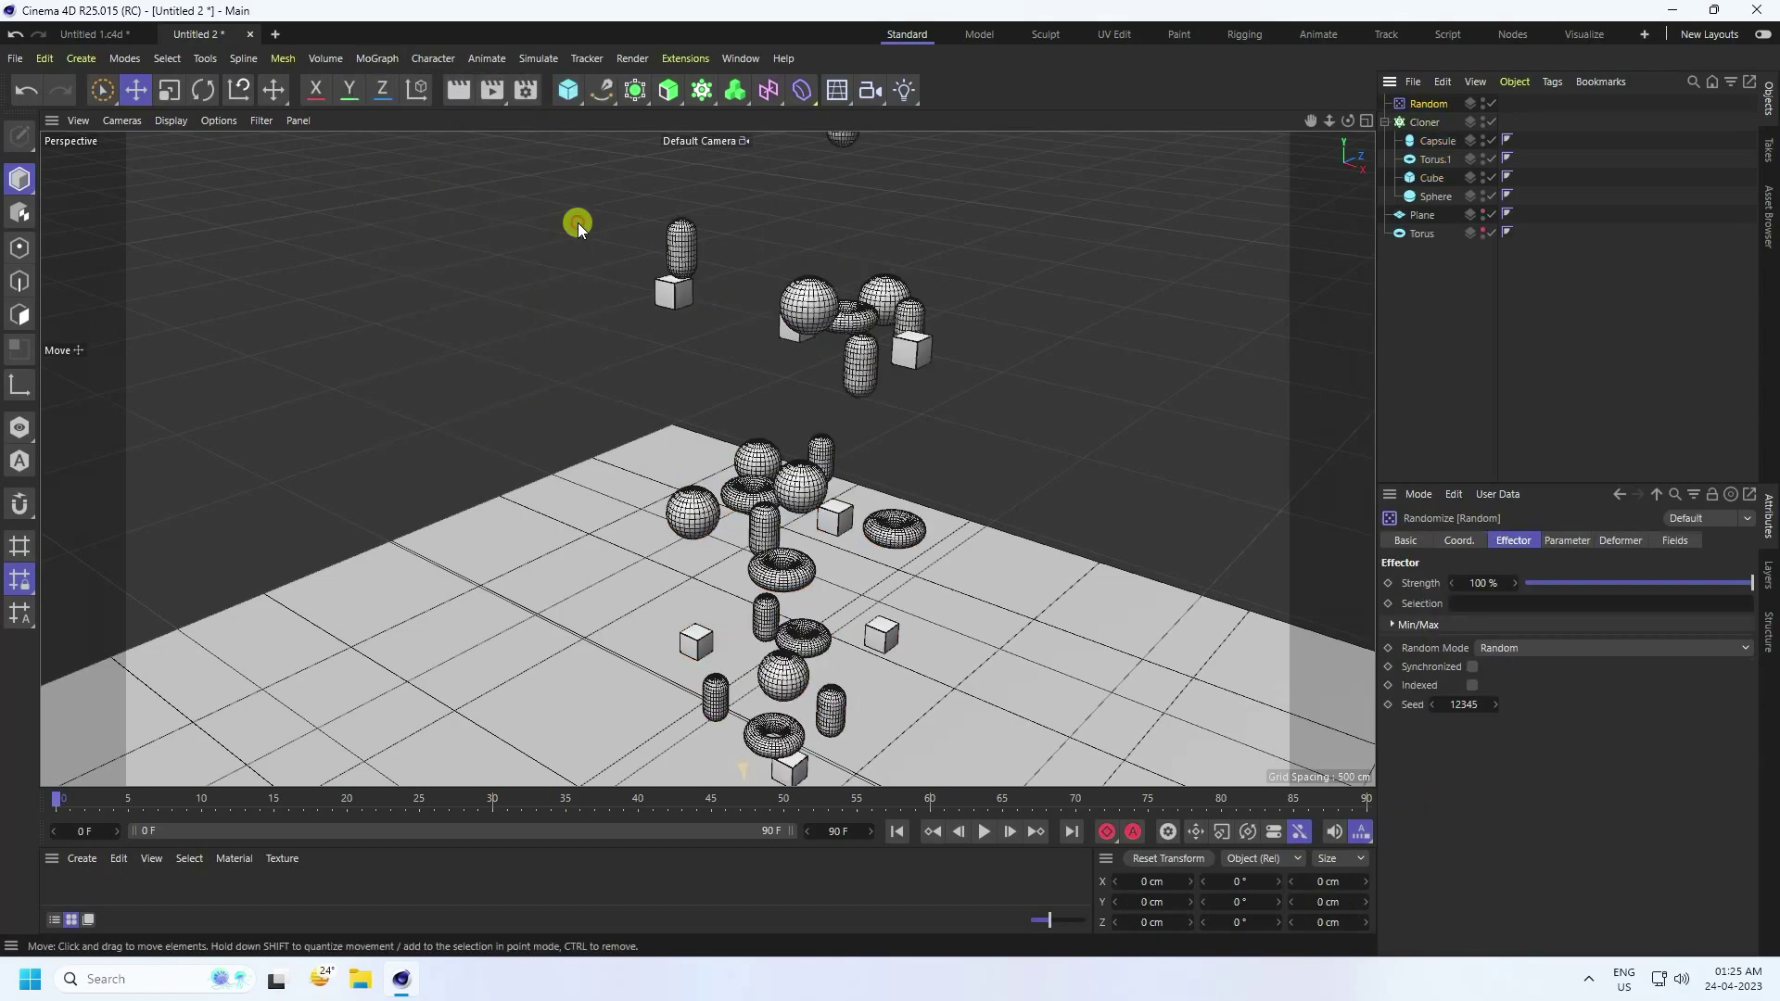
Enable rotation in the Random effector's parameters and set heading, pitch and bank each to 360°.
{"action": "left_click", "coordinate": [1571, 544]}
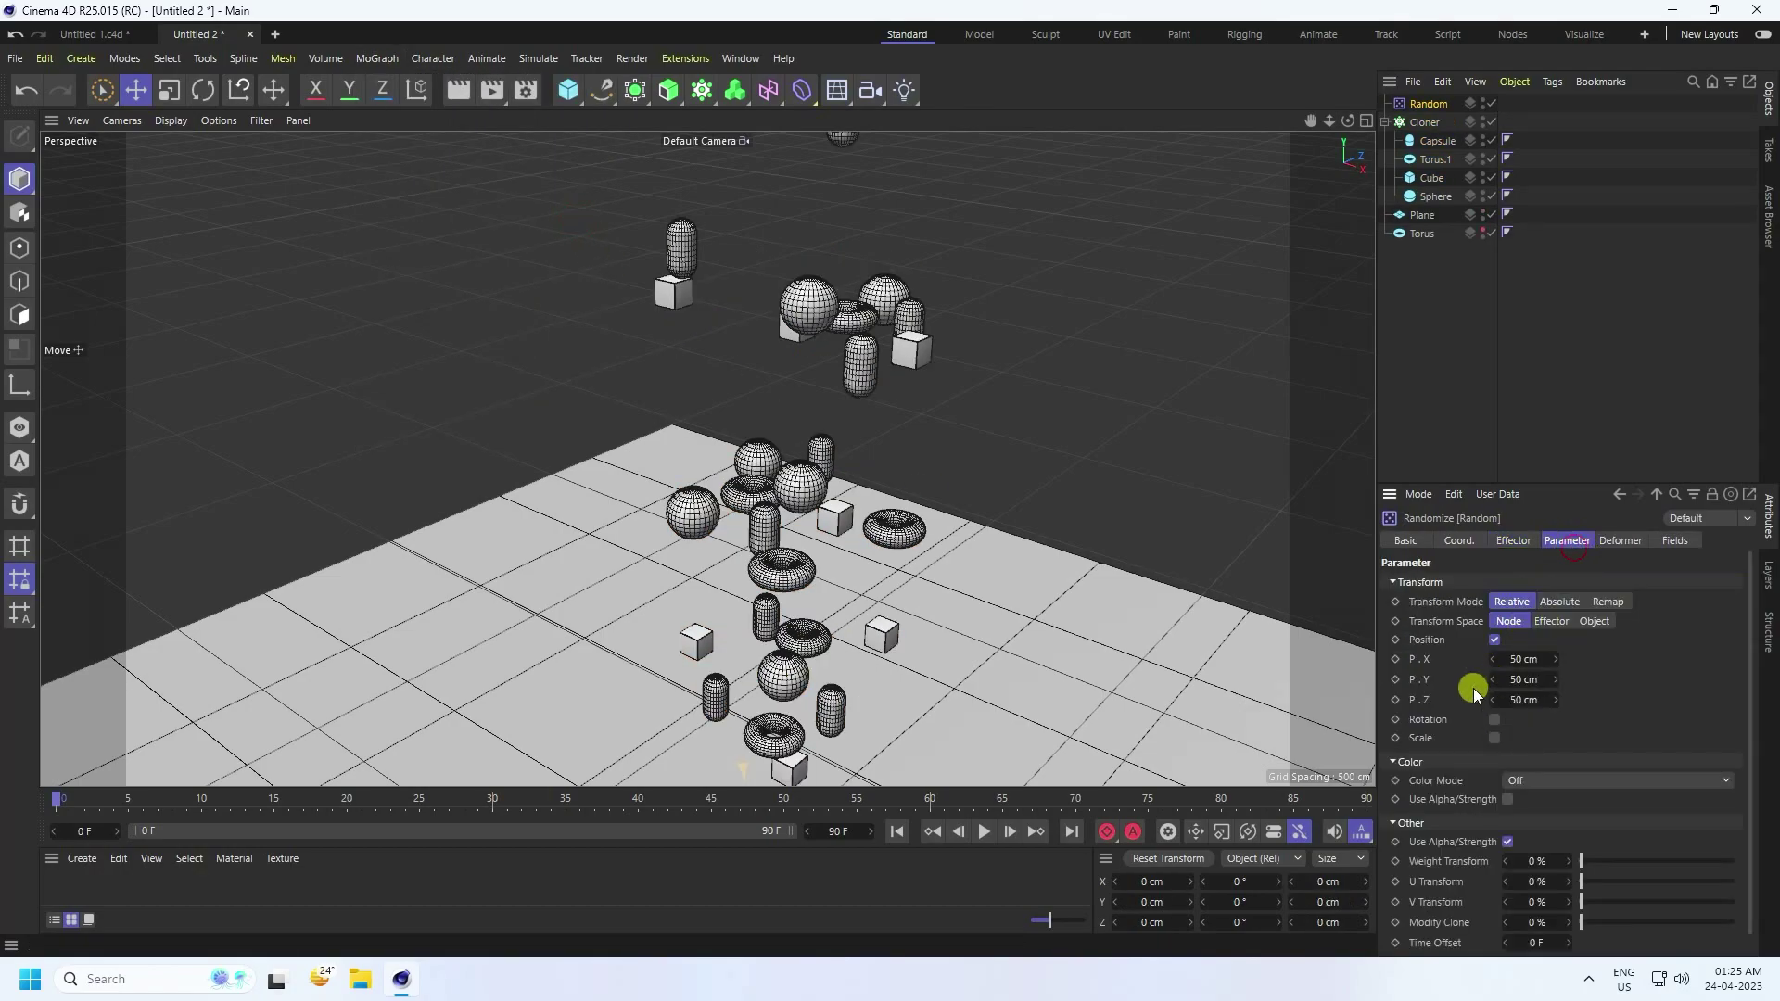
{"action": "left_click", "coordinate": [1494, 720]}
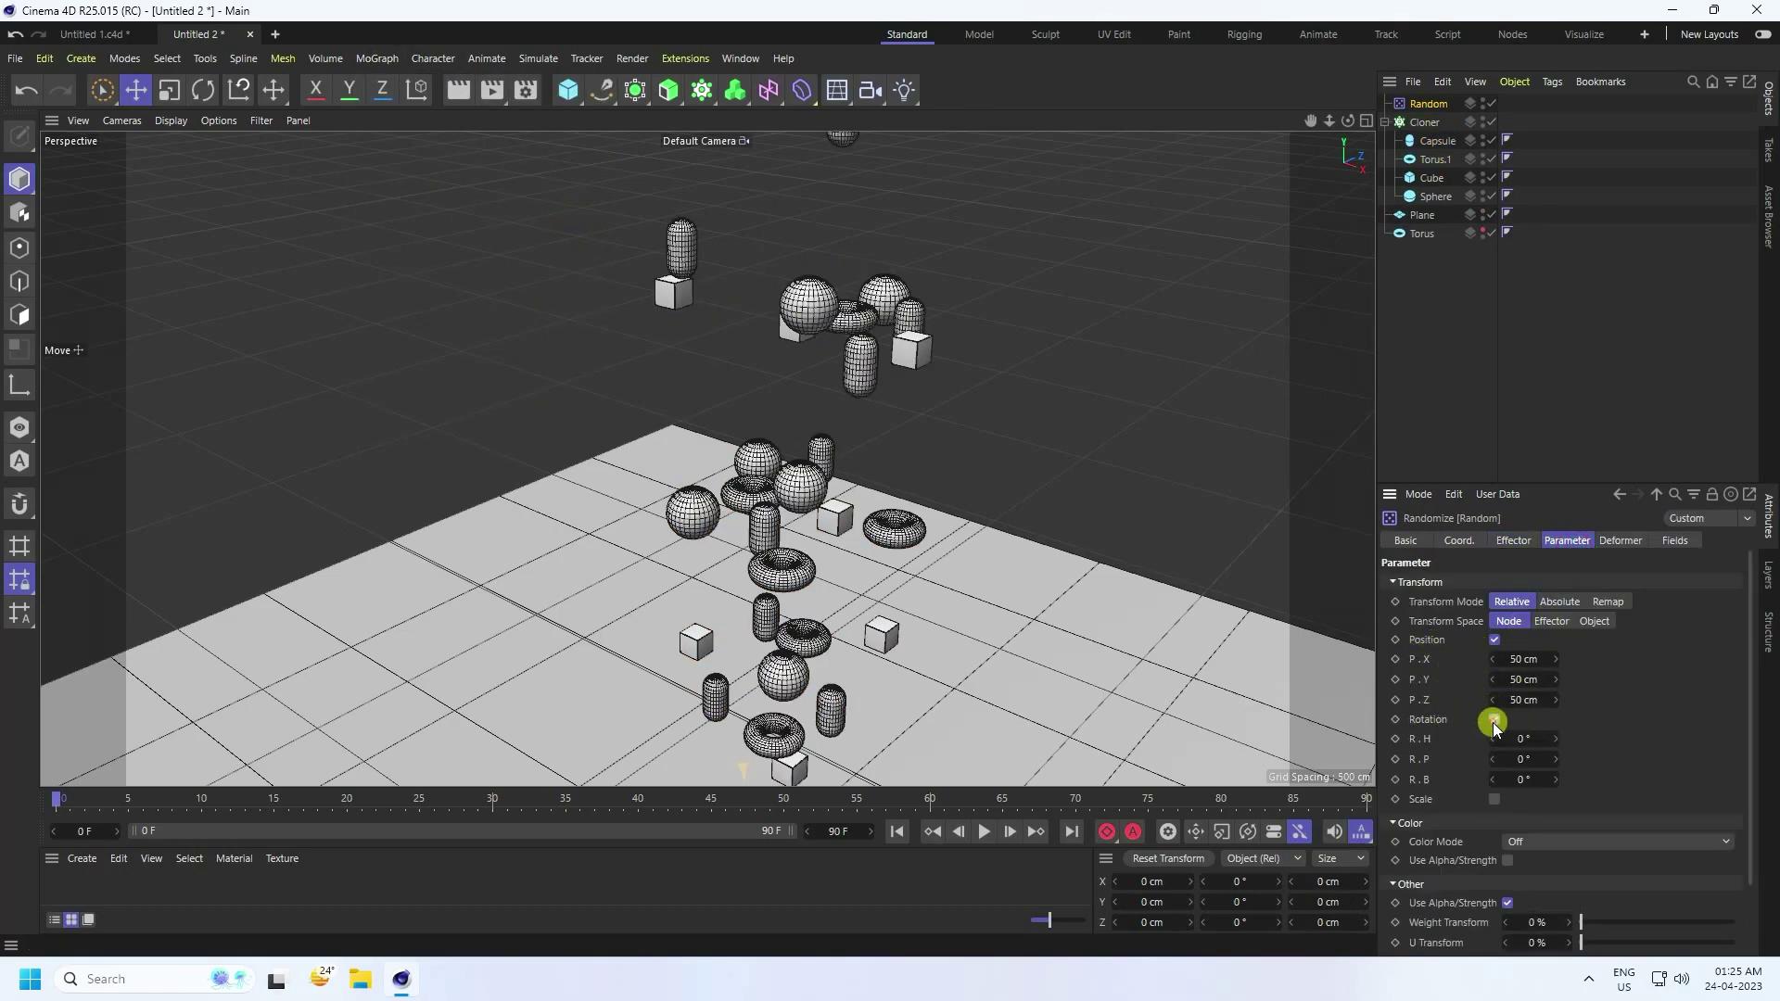
{"action": "left_click", "coordinate": [1532, 738]}
{"action": "type", "text": "360"}
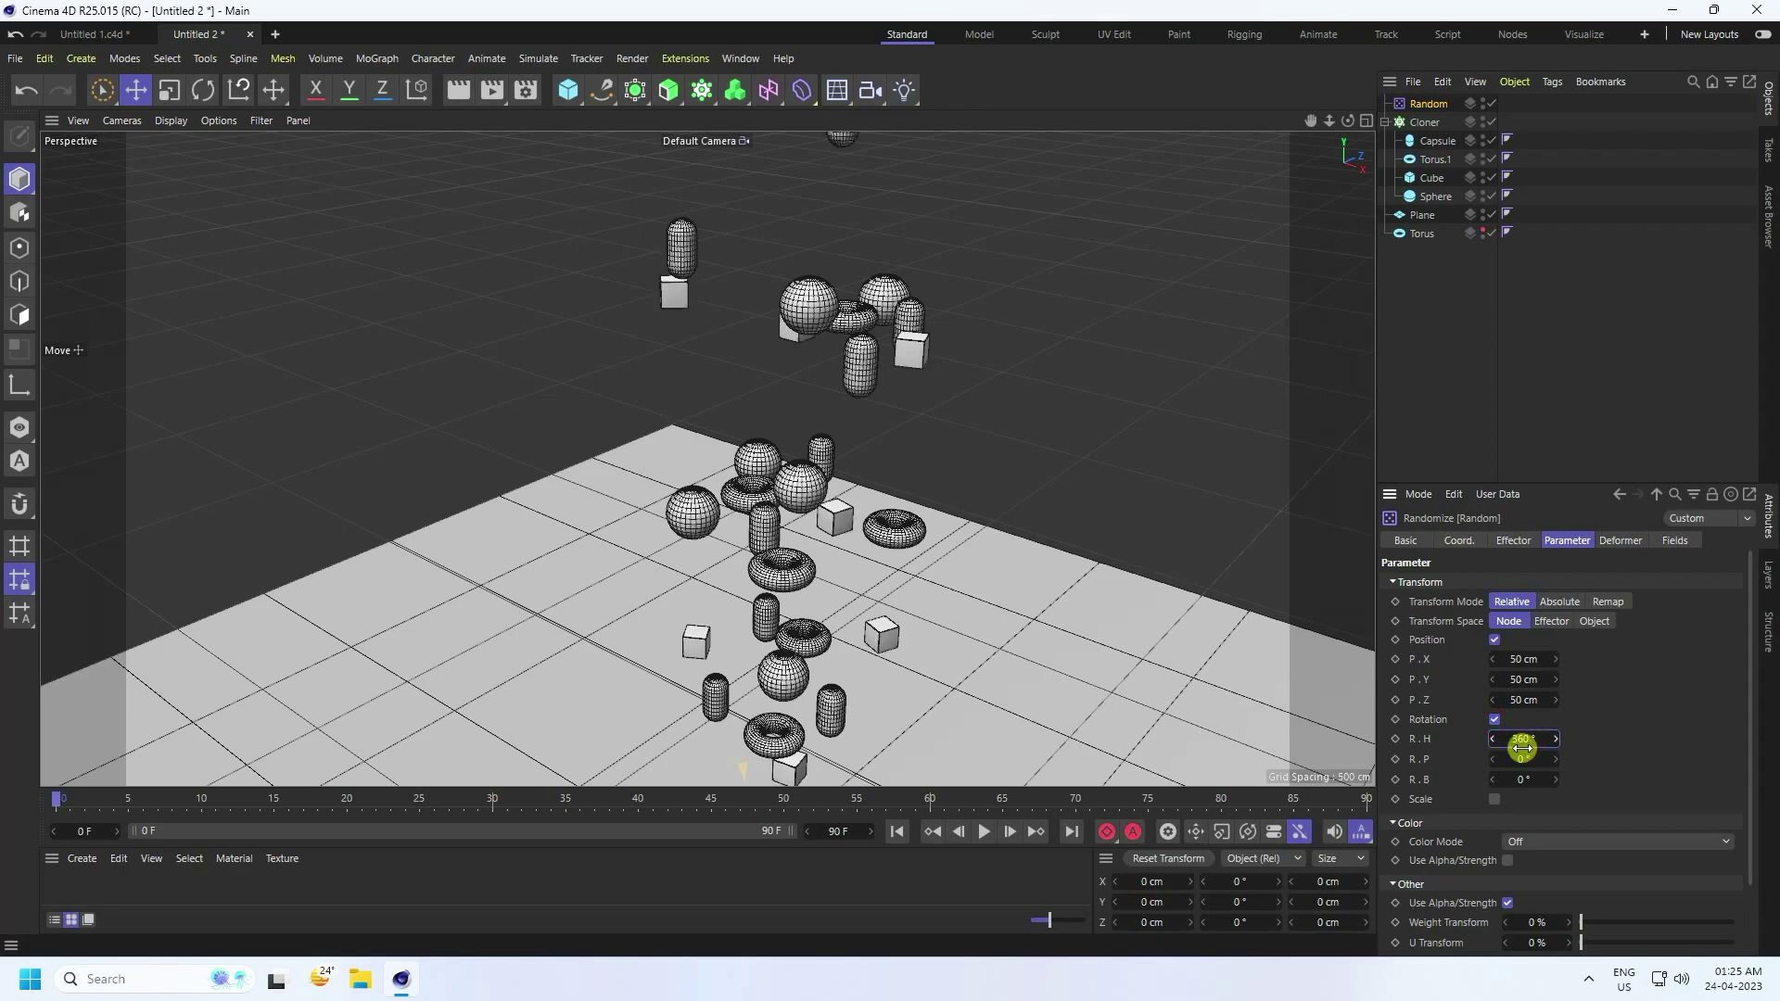
{"action": "double_click", "coordinate": [1519, 756]}
{"action": "type", "text": "3"}
{"action": "type", "text": "360"}
{"action": "key", "text": "Return"}
{"action": "left_click", "coordinate": [1523, 780]}
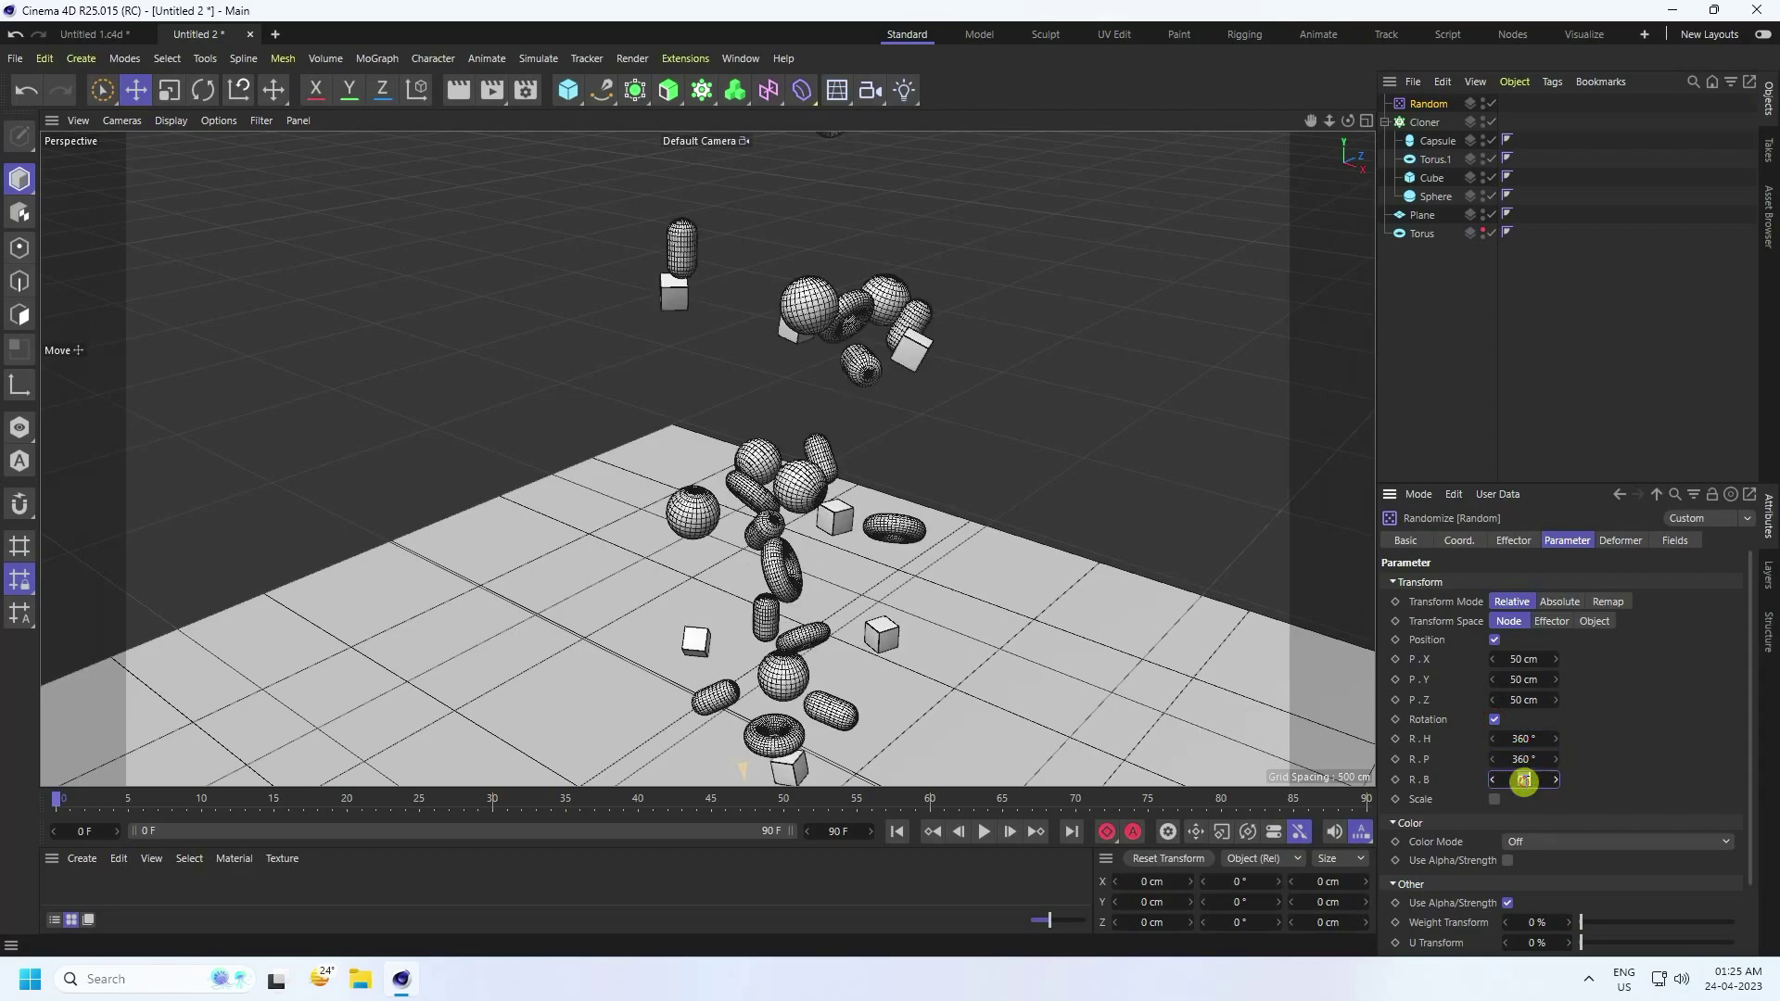
{"action": "type", "text": "360"}
{"action": "key", "text": "Return"}
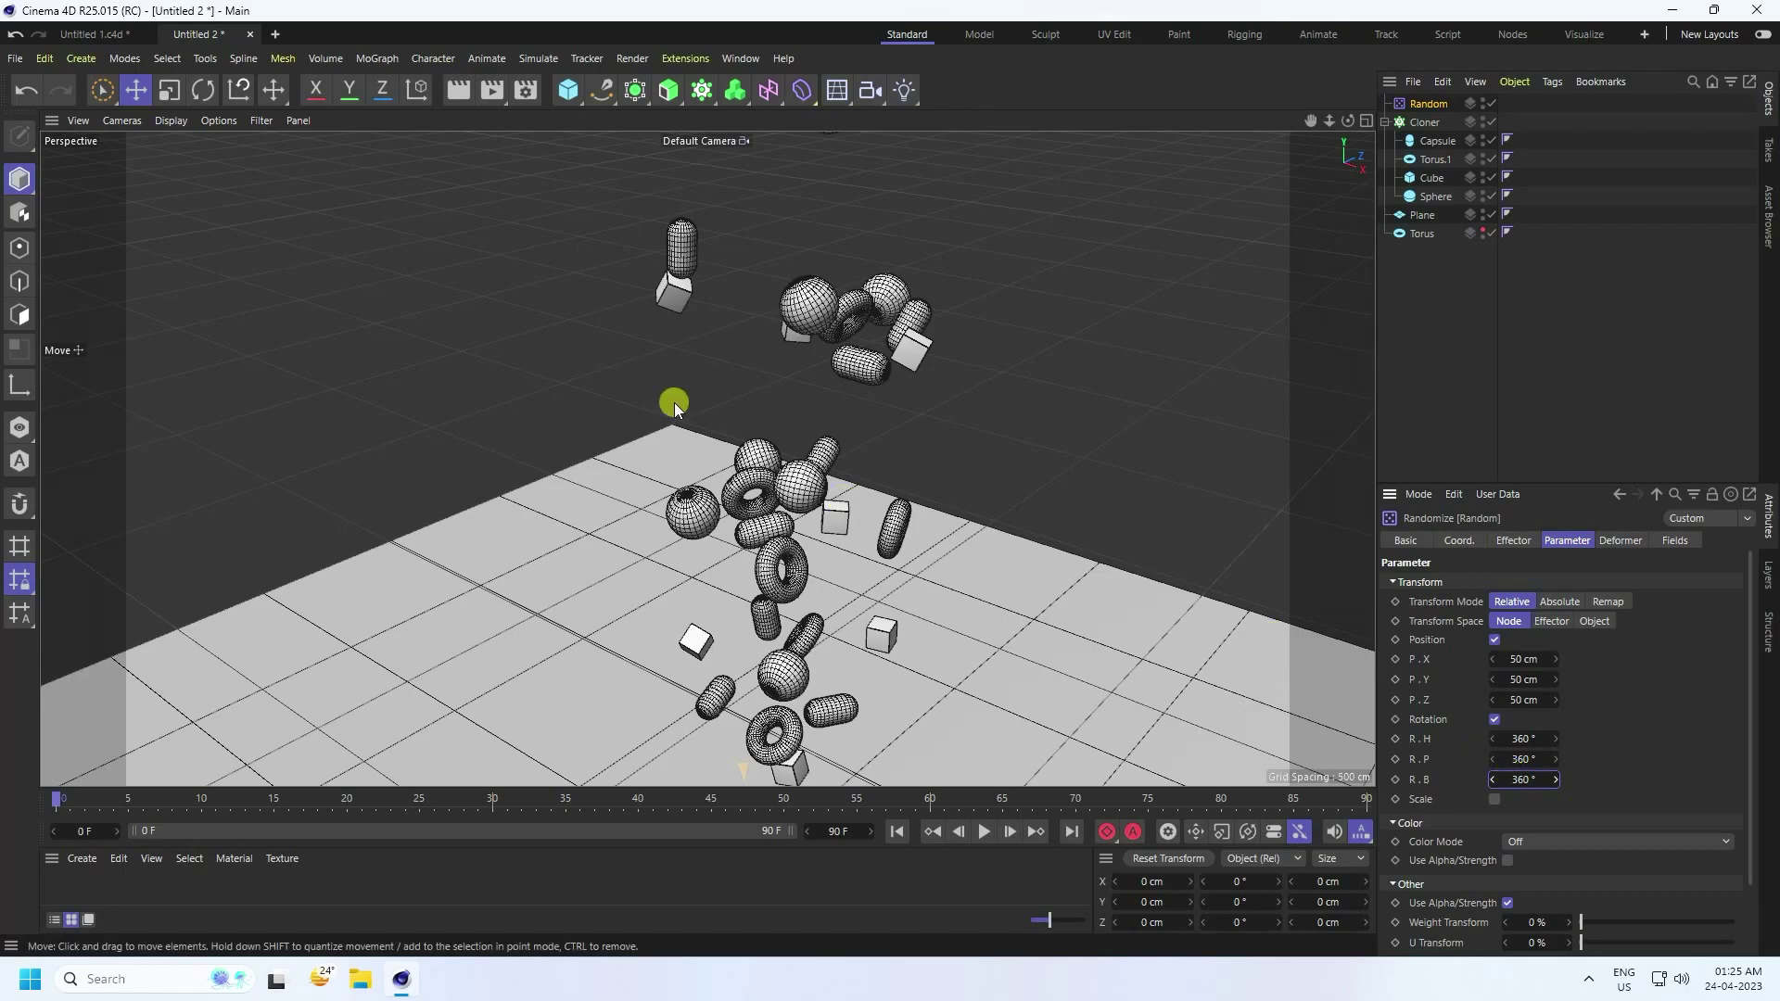
Set the end frame of the animation to 700.
{"action": "scroll", "coordinate": [826, 598], "scroll_direction": "up", "scroll_amount": 5}
{"action": "mouse_move", "coordinate": [804, 502]}
{"action": "left_mouse_down", "text": "alt"}
{"action": "mouse_move", "coordinate": [807, 398]}
{"action": "mouse_move", "coordinate": [862, 159]}
{"action": "mouse_move", "coordinate": [854, 465]}
{"action": "mouse_move", "coordinate": [890, 479]}
{"action": "mouse_move", "coordinate": [879, 491]}
{"action": "left_mouse_up", "text": "alt"}
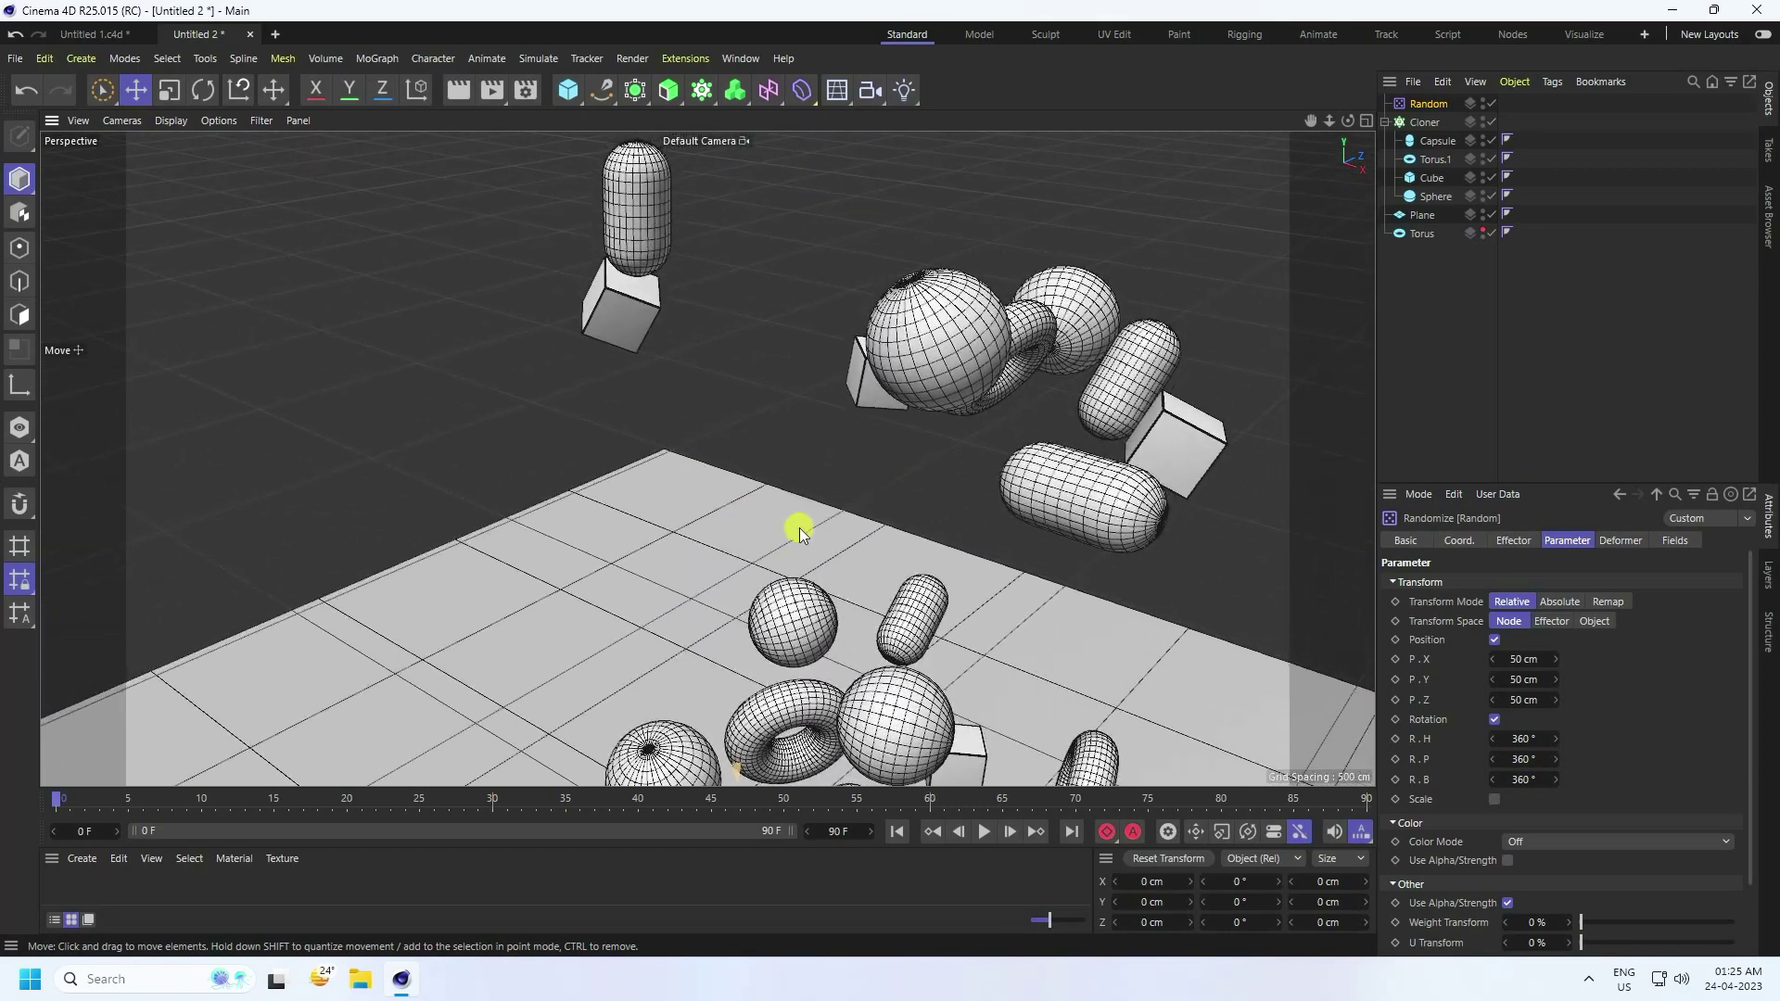
{"action": "scroll", "coordinate": [797, 528], "scroll_direction": "down", "scroll_amount": 10}
{"action": "scroll", "coordinate": [804, 376], "scroll_direction": "up", "scroll_amount": 3}
{"action": "right_click_drag", "start_coordinate": [804, 380], "coordinate": [798, 485], "text": "alt"}
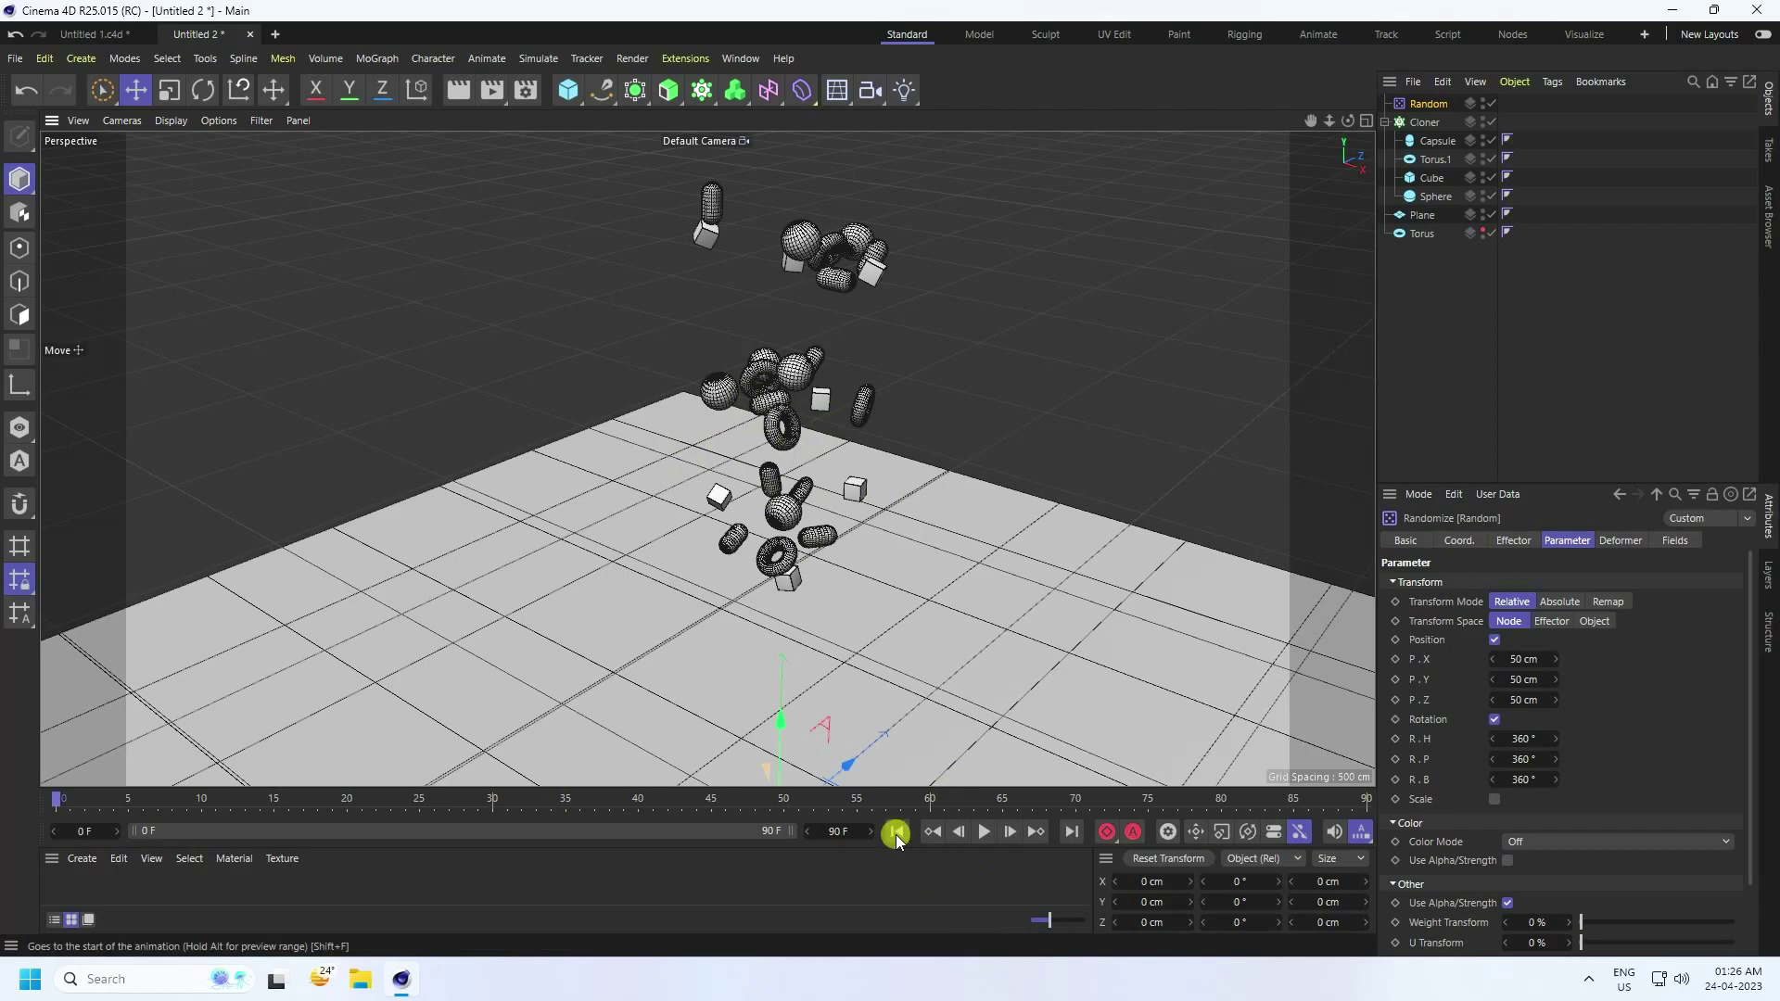
{"action": "left_click", "coordinate": [841, 831]}
{"action": "type", "text": "70"}
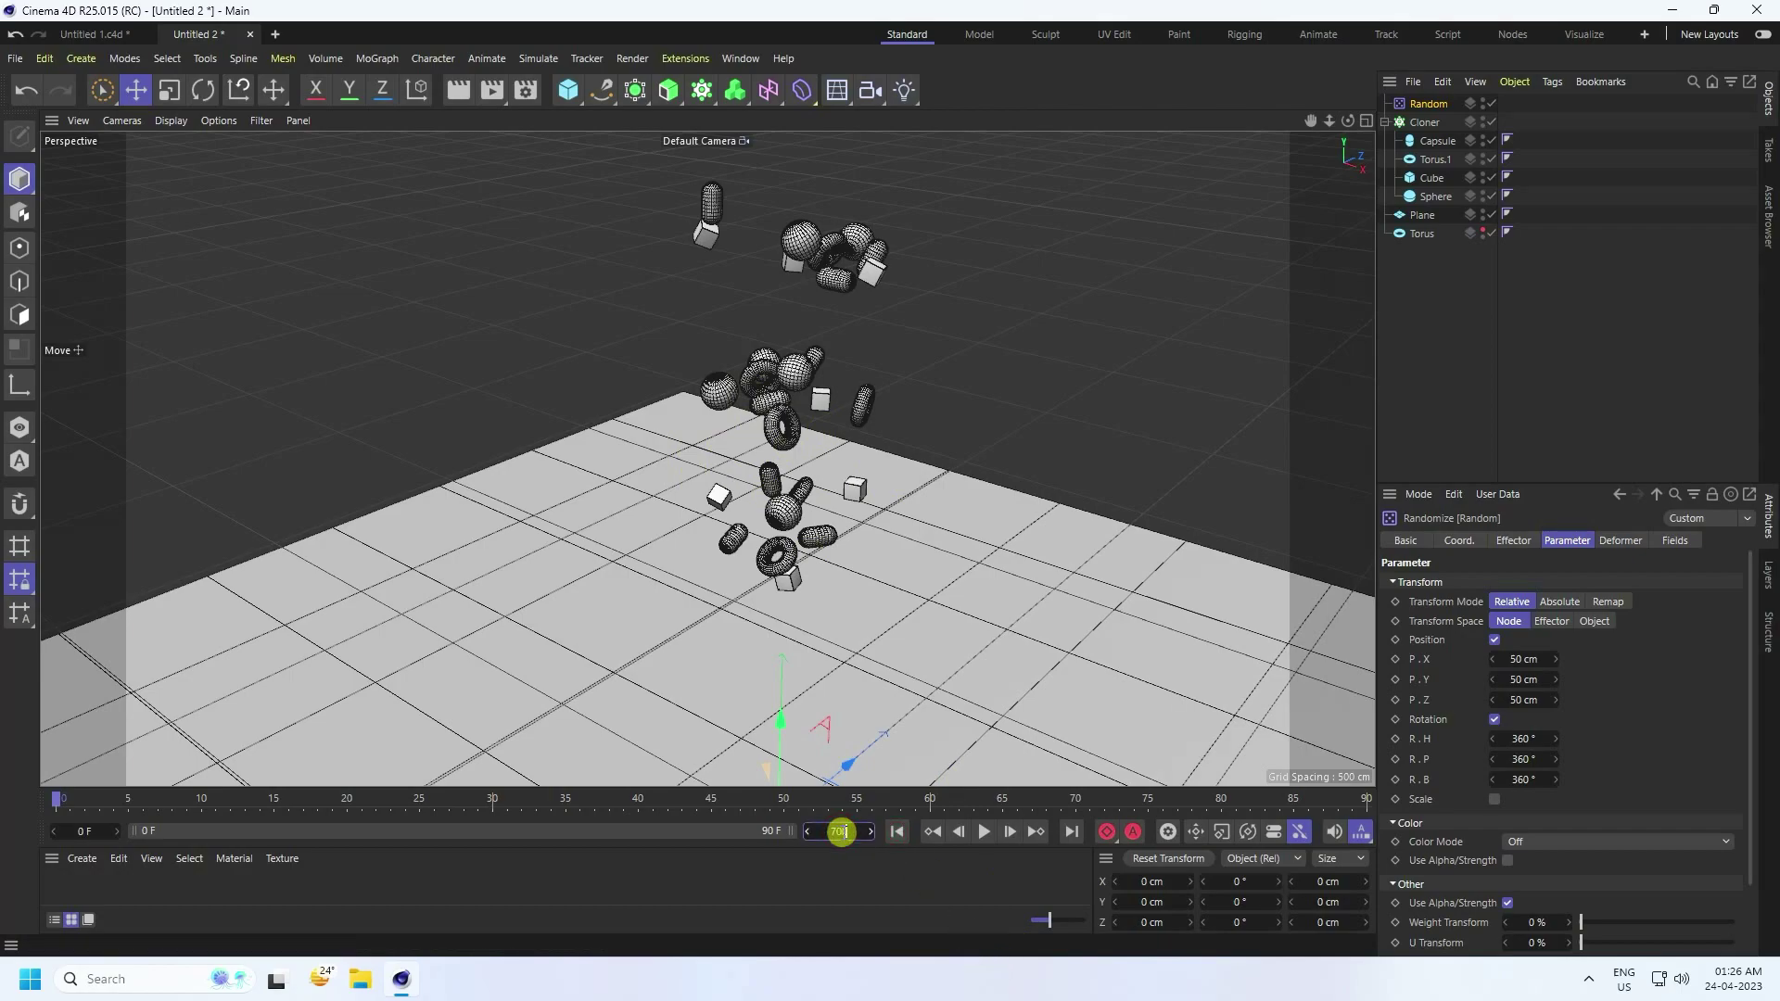
{"action": "type", "text": "0"}
{"action": "key", "text": "Return"}
Apply a Rigid Body simulation tag to the cloner, edit its collision bounce, and review its mass and force settings.
{"action": "left_click", "coordinate": [1424, 124]}
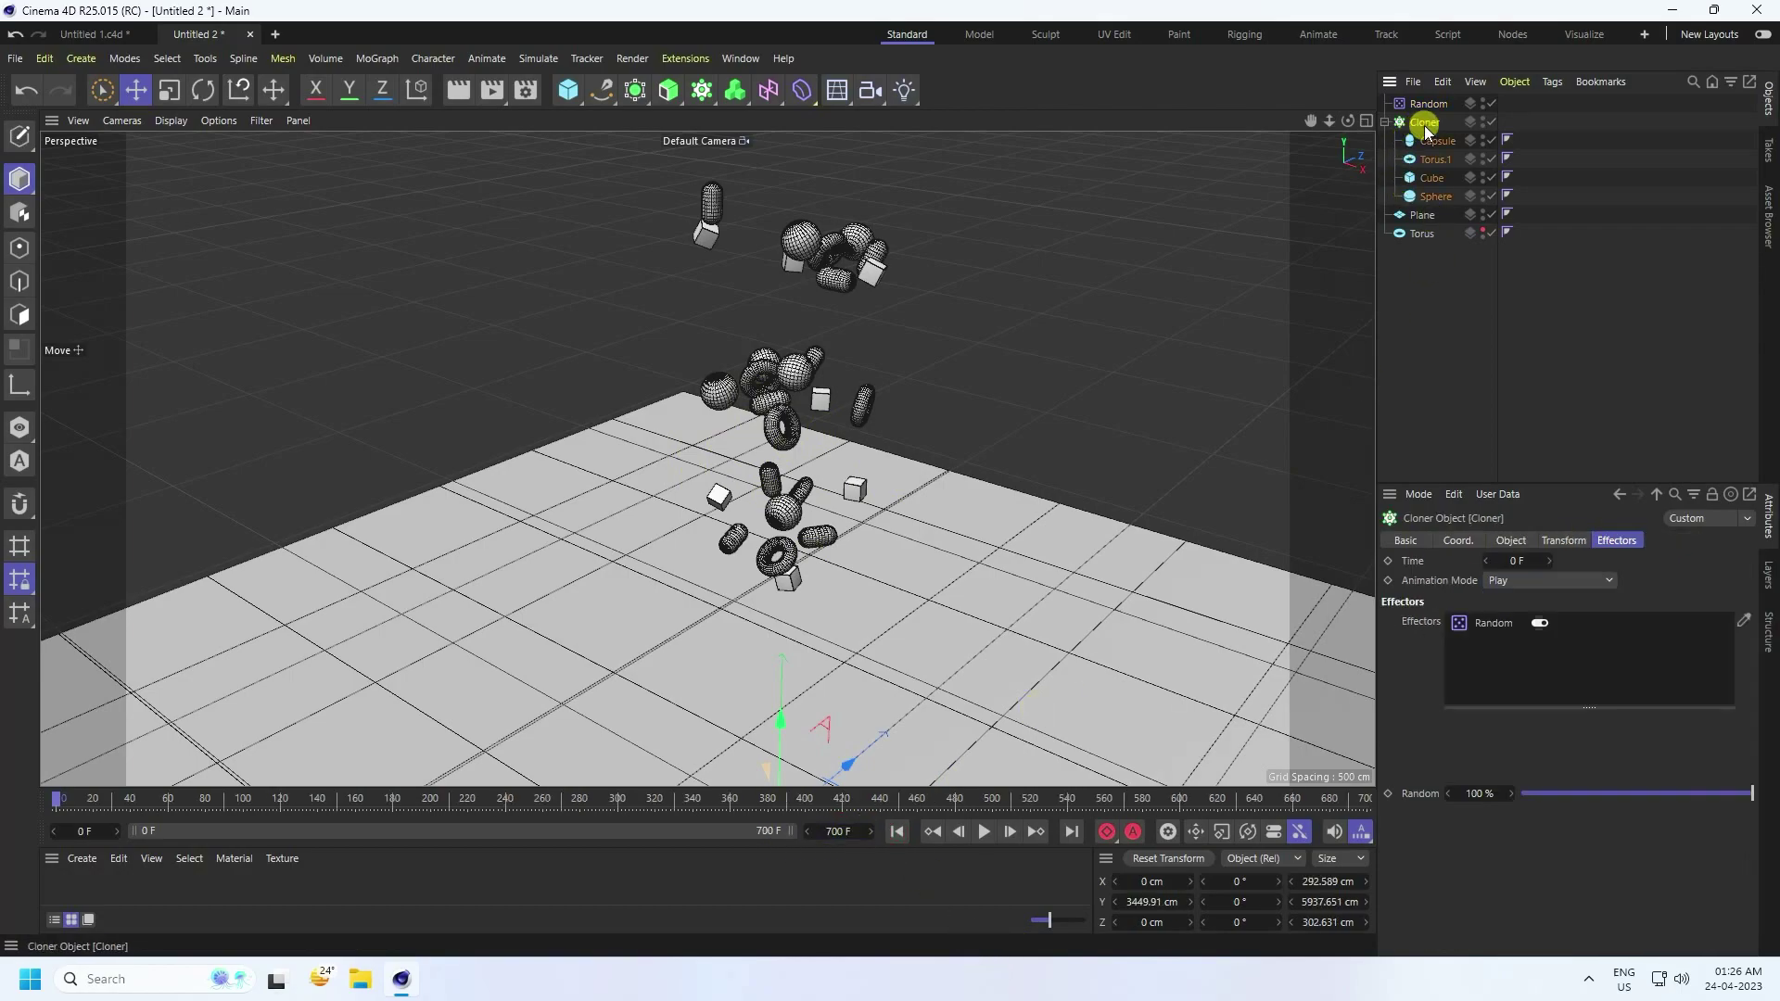
{"action": "right_click", "coordinate": [1423, 125]}
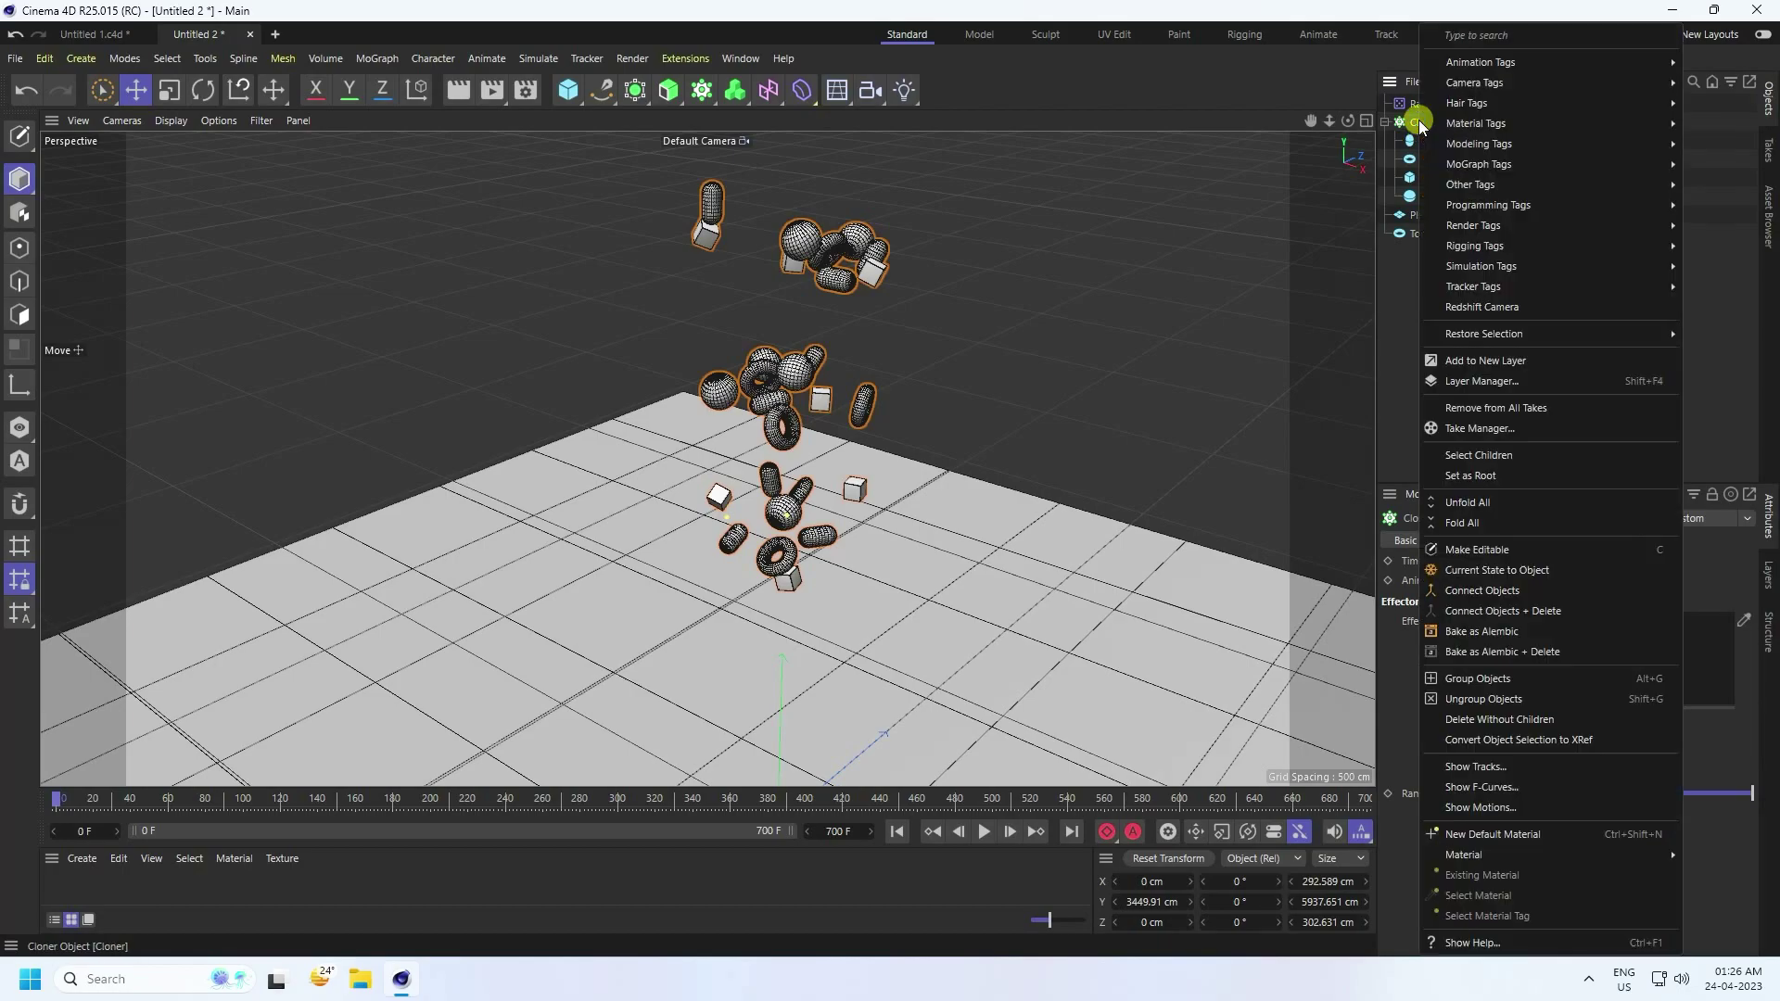
{"action": "mouse_move", "coordinate": [1483, 268]}
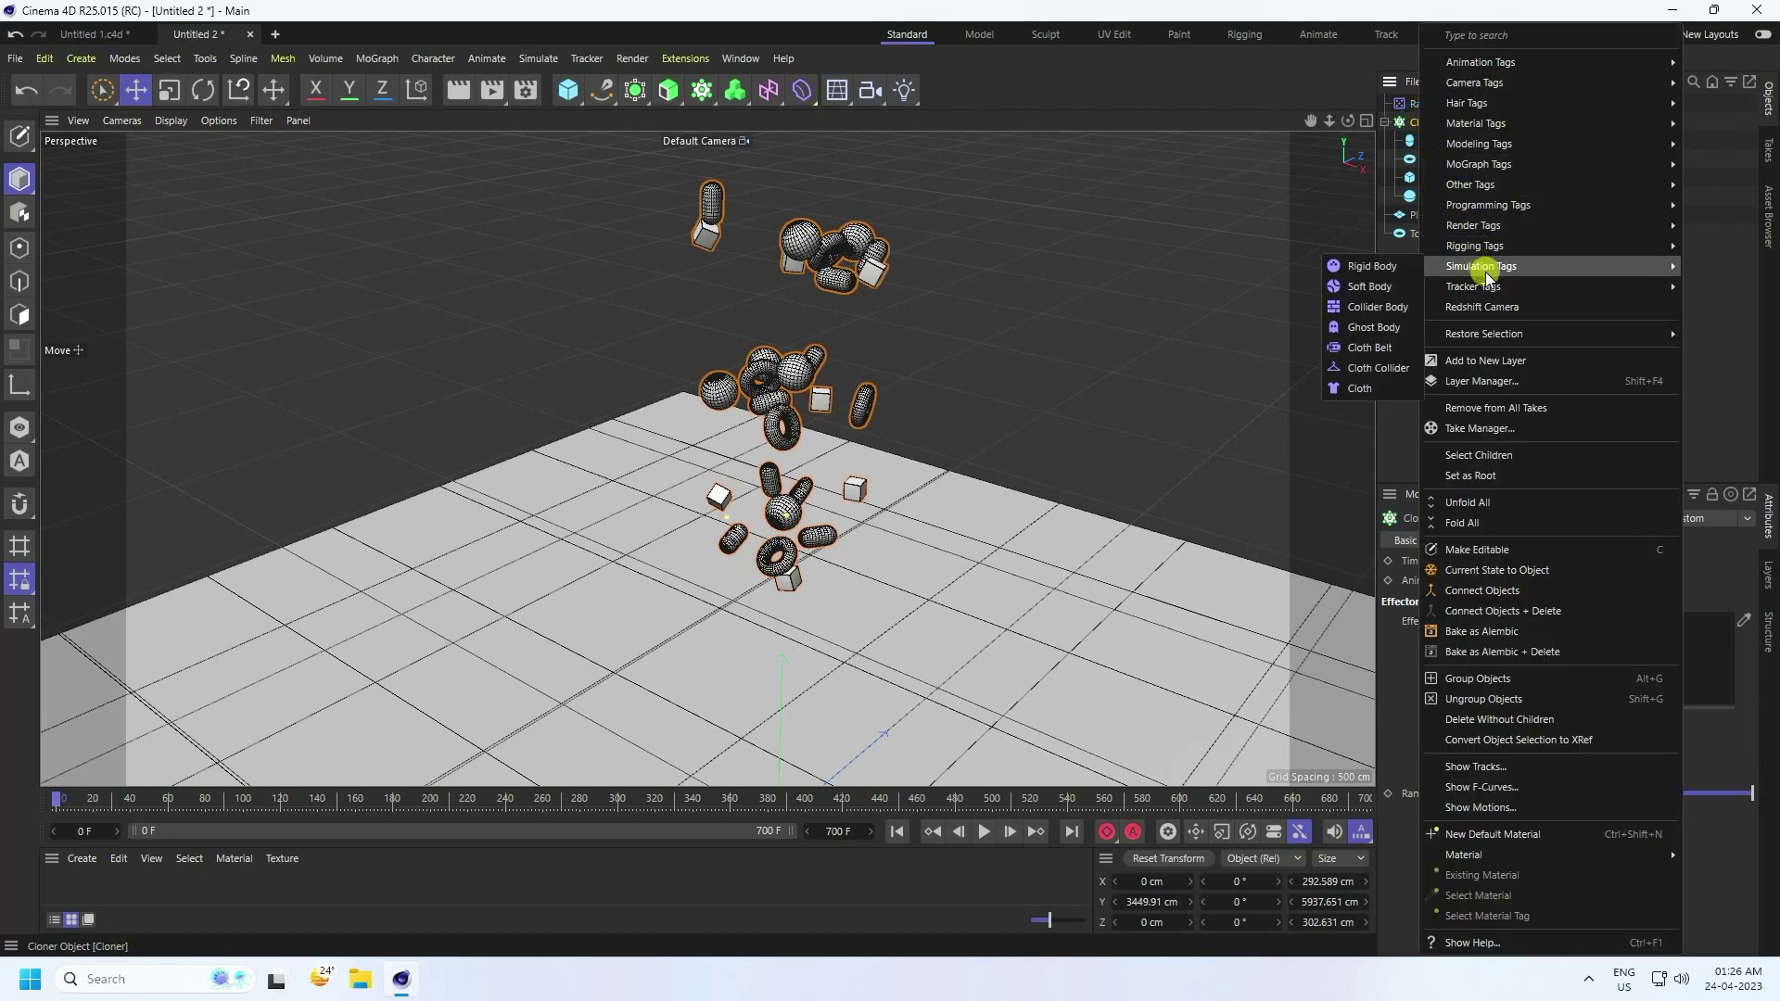
{"action": "left_click", "coordinate": [1367, 265]}
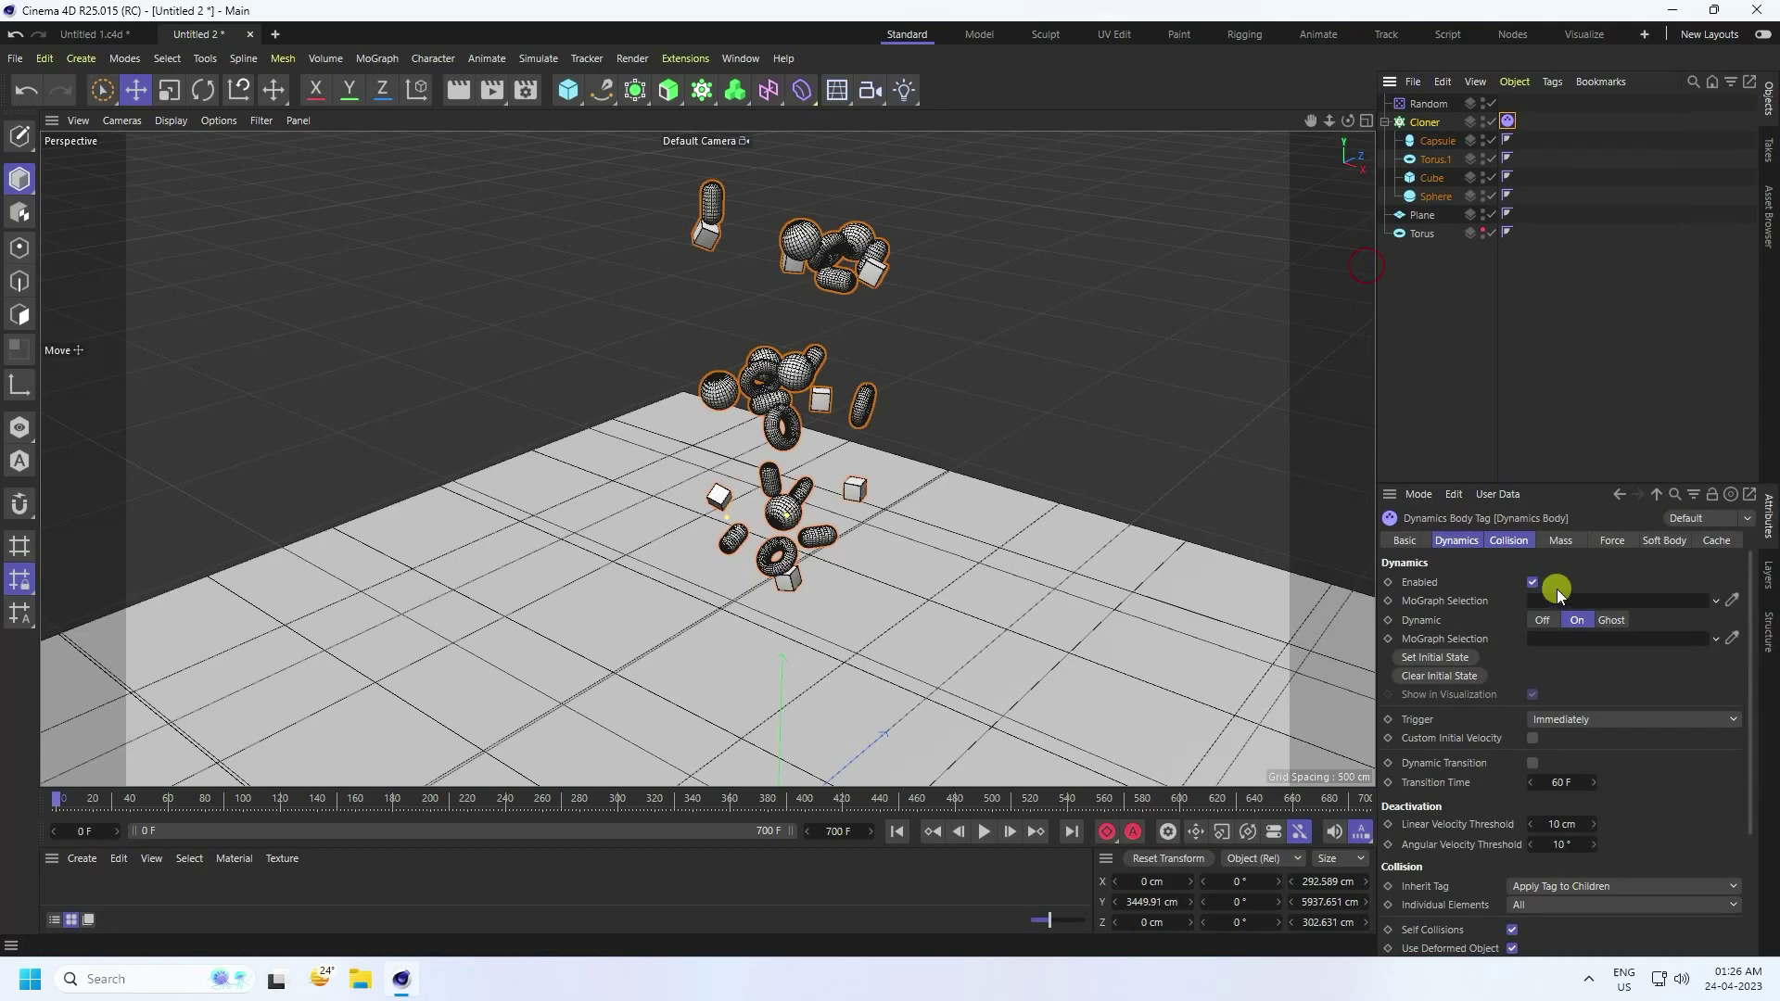
{"action": "left_click", "coordinate": [1511, 541]}
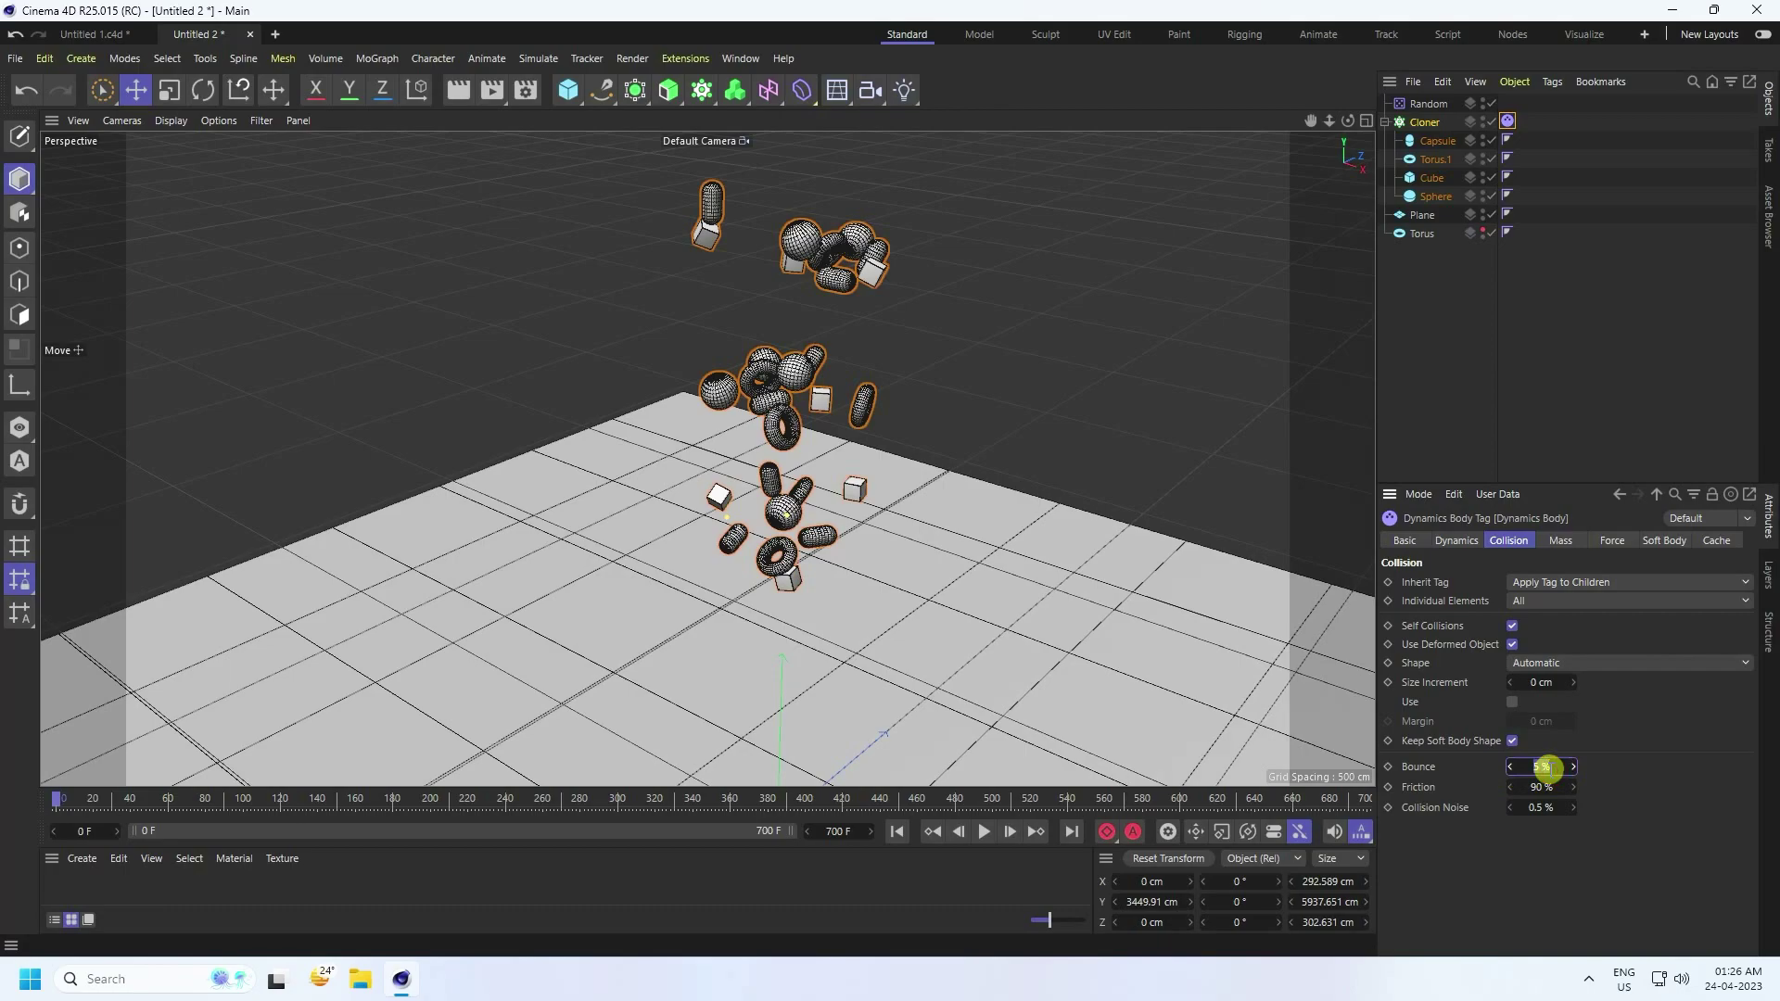
{"action": "key", "text": "Tab"}
{"action": "left_click", "coordinate": [1567, 542]}
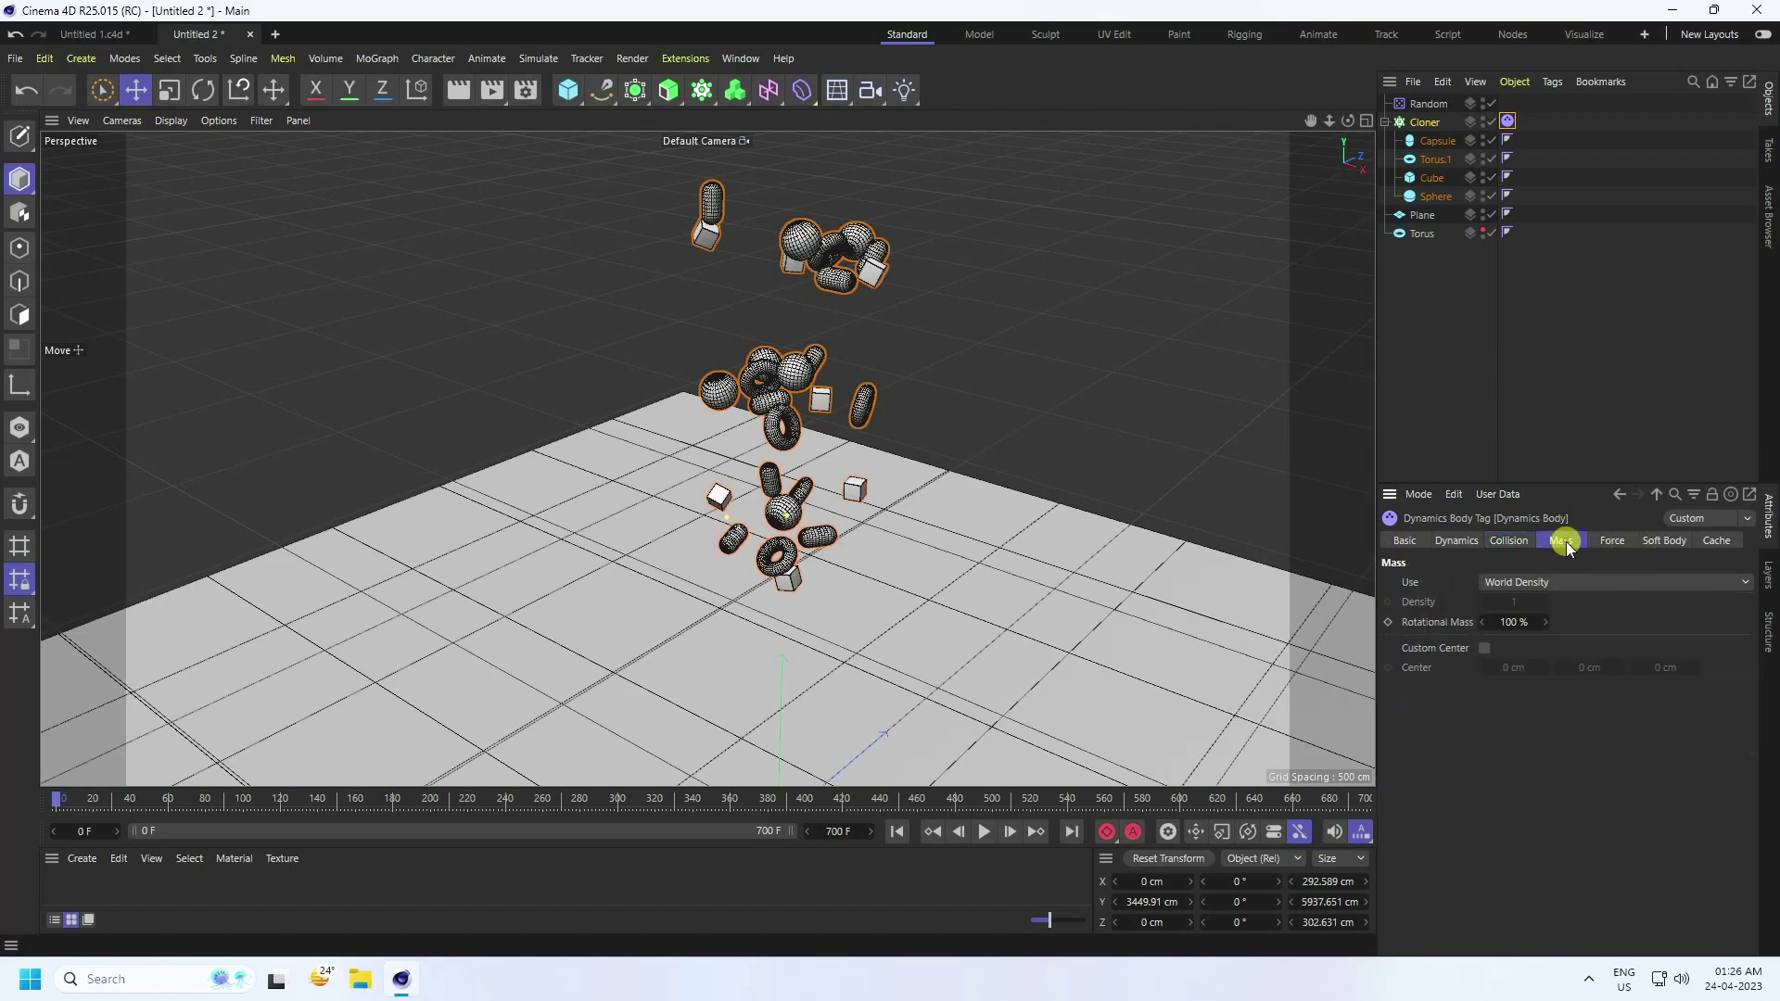
{"action": "left_click", "coordinate": [1622, 541]}
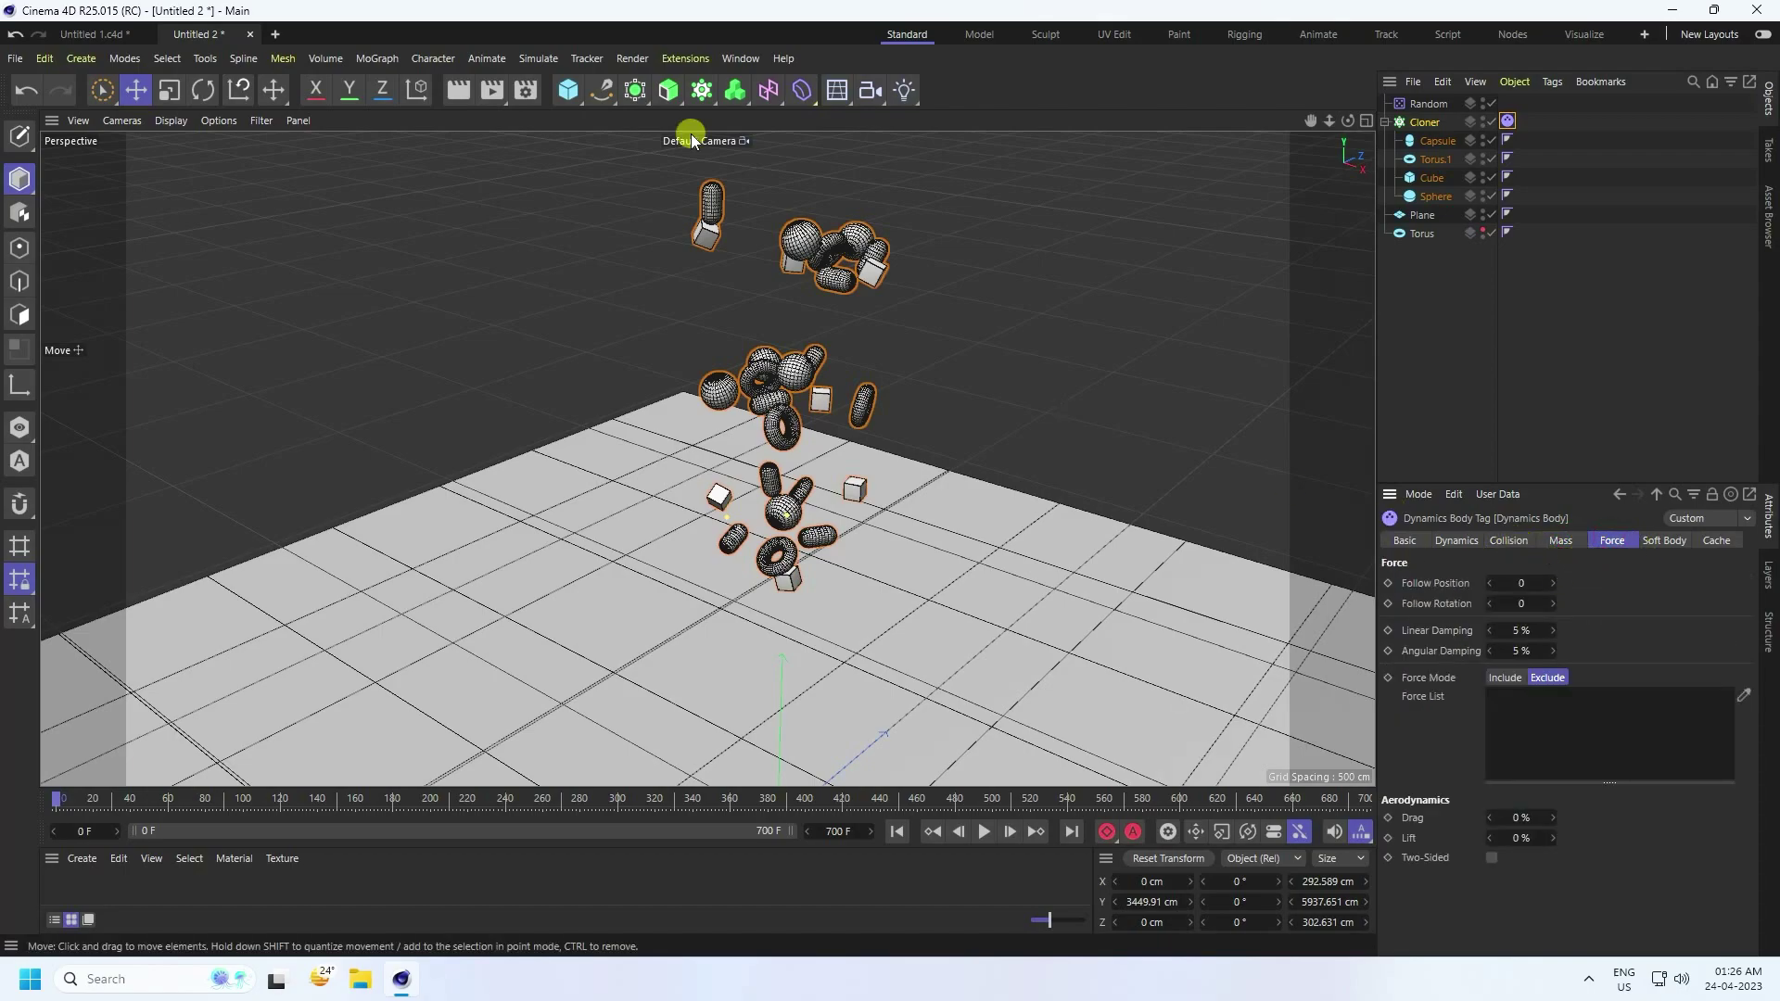
Play the simulation briefly to check how the rigid-body clones fall, and return to the first frame.
{"action": "scroll", "coordinate": [879, 345], "scroll_direction": "down", "scroll_amount": 5}
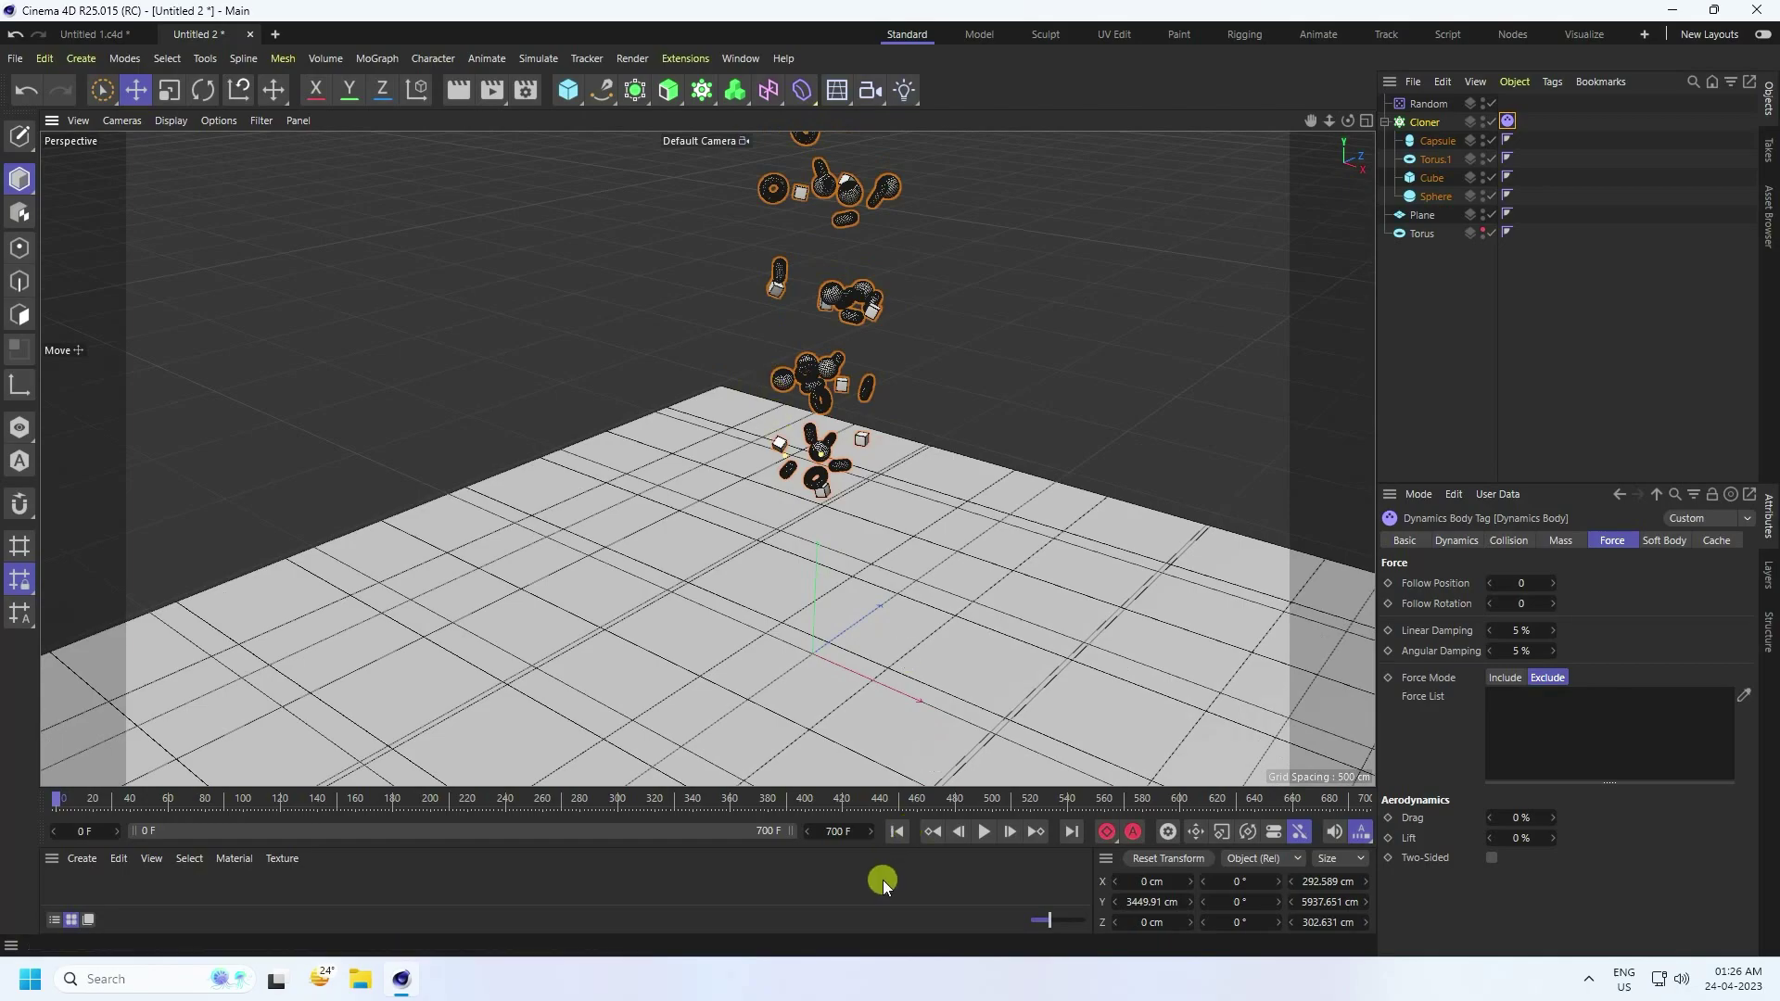
{"action": "left_click", "coordinate": [981, 831]}
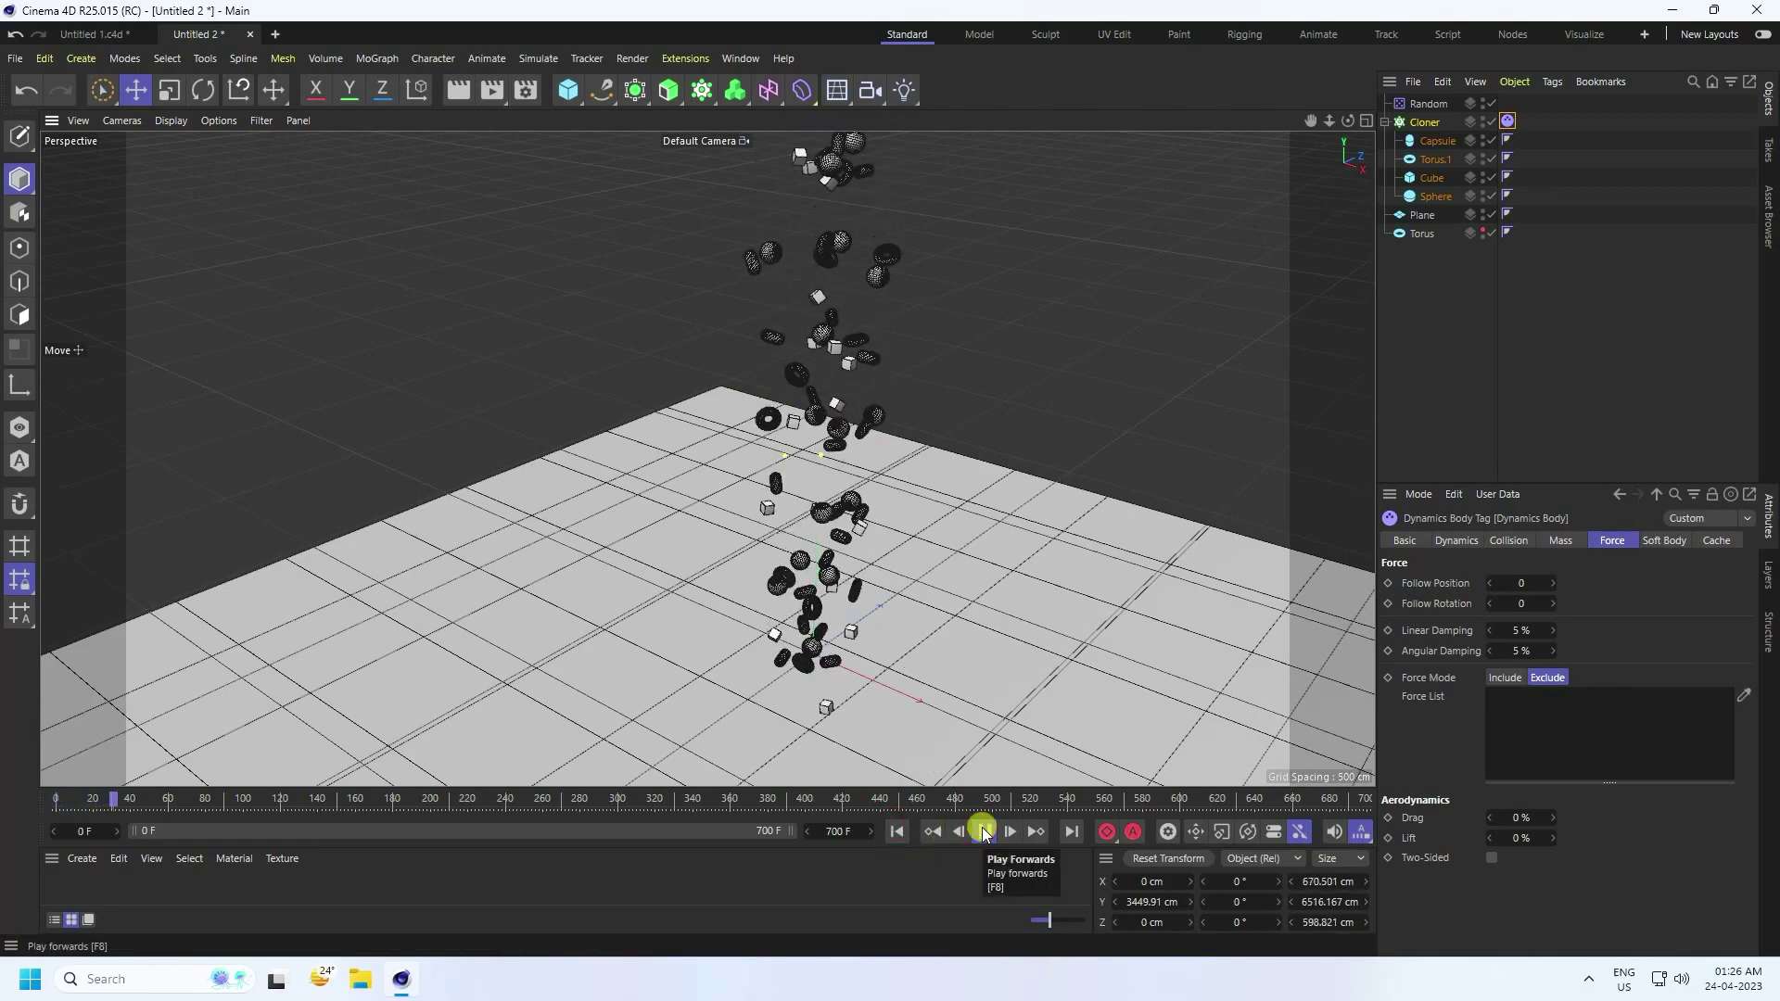
{"action": "left_click", "coordinate": [983, 830]}
{"action": "left_click", "coordinate": [898, 831]}
Apply a Collider Body simulation tag to the floor plane.
{"action": "left_click", "coordinate": [1066, 518]}
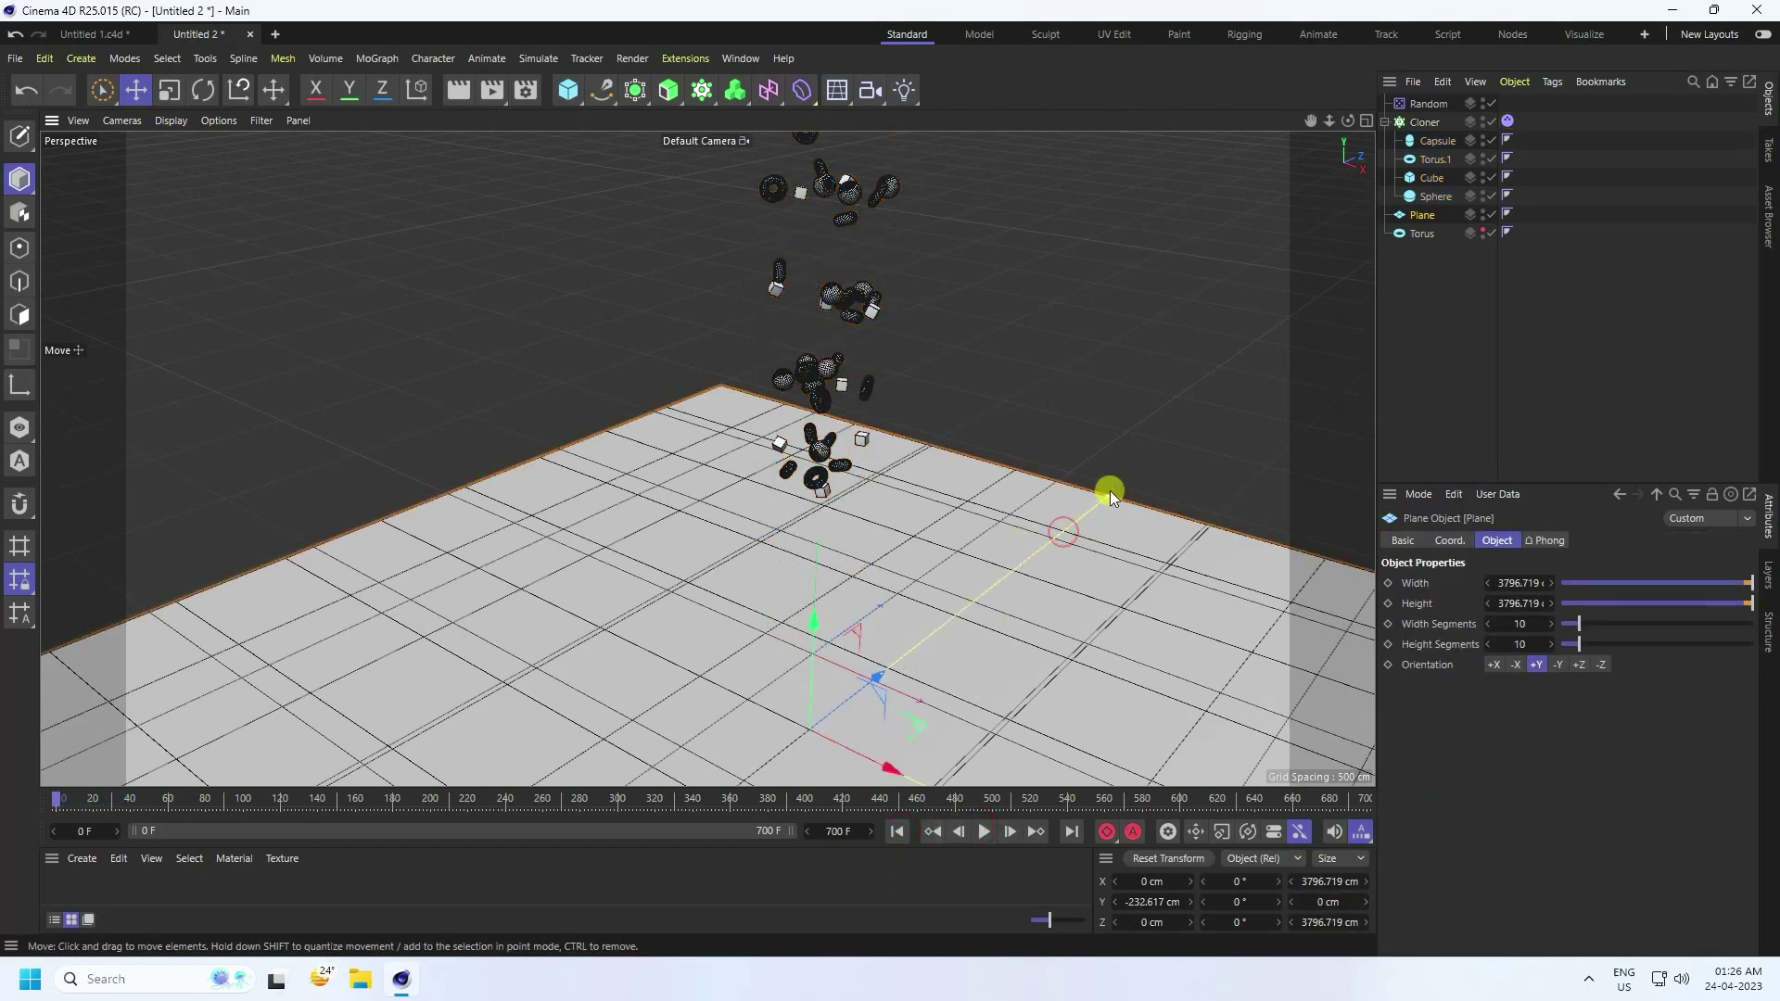
{"action": "right_click", "coordinate": [1417, 214]}
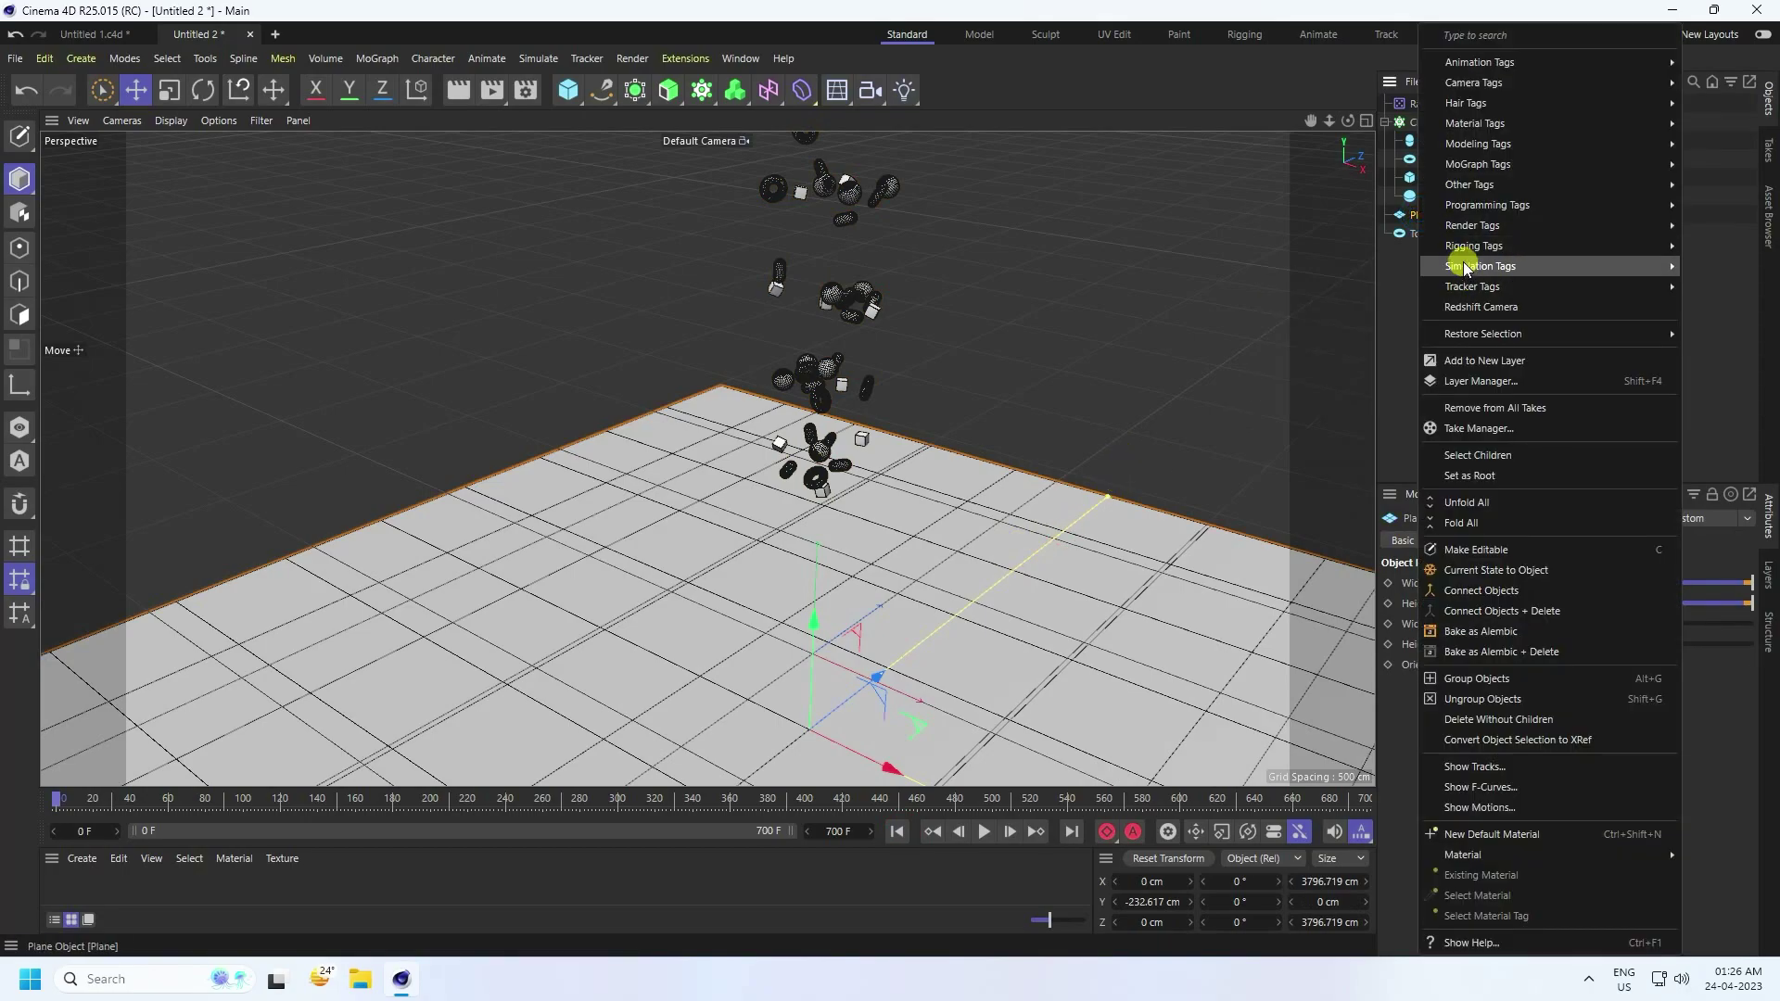
{"action": "mouse_move", "coordinate": [1460, 266]}
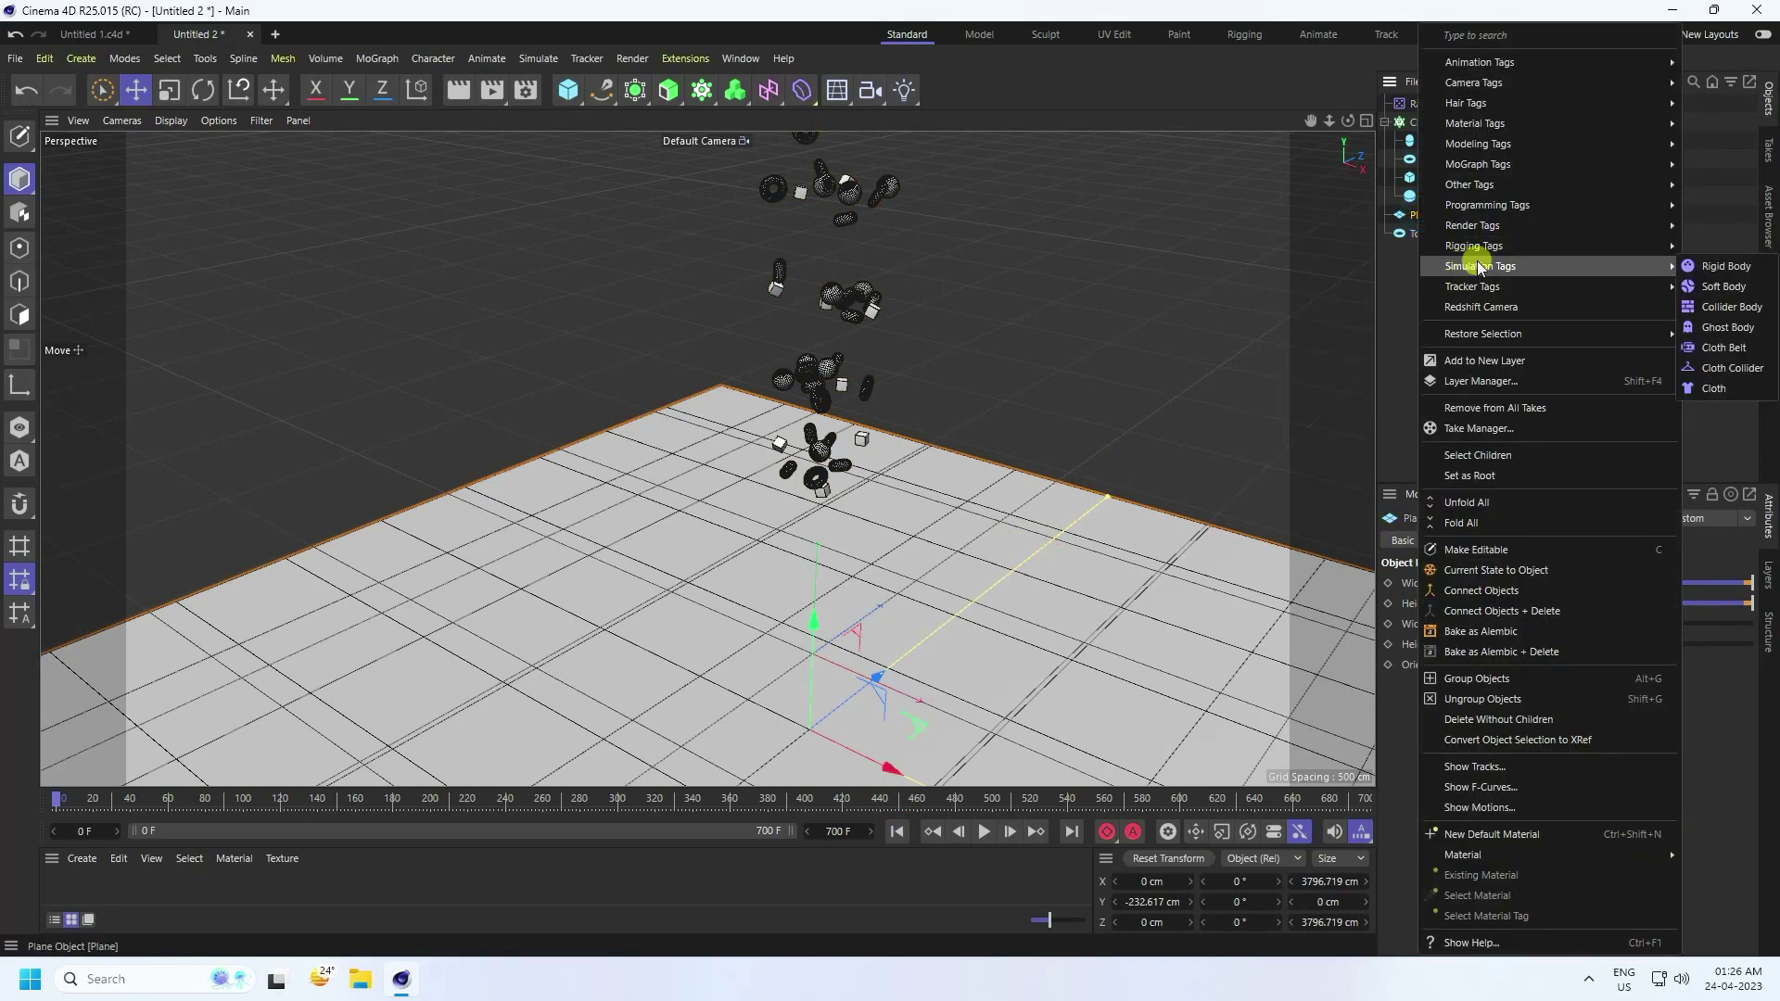
{"action": "left_click", "coordinate": [1704, 307]}
Replay the simulation from the start to check how the clones collide with the floor plane, and rewind it.
{"action": "scroll", "coordinate": [705, 473], "scroll_direction": "down", "scroll_amount": 2}
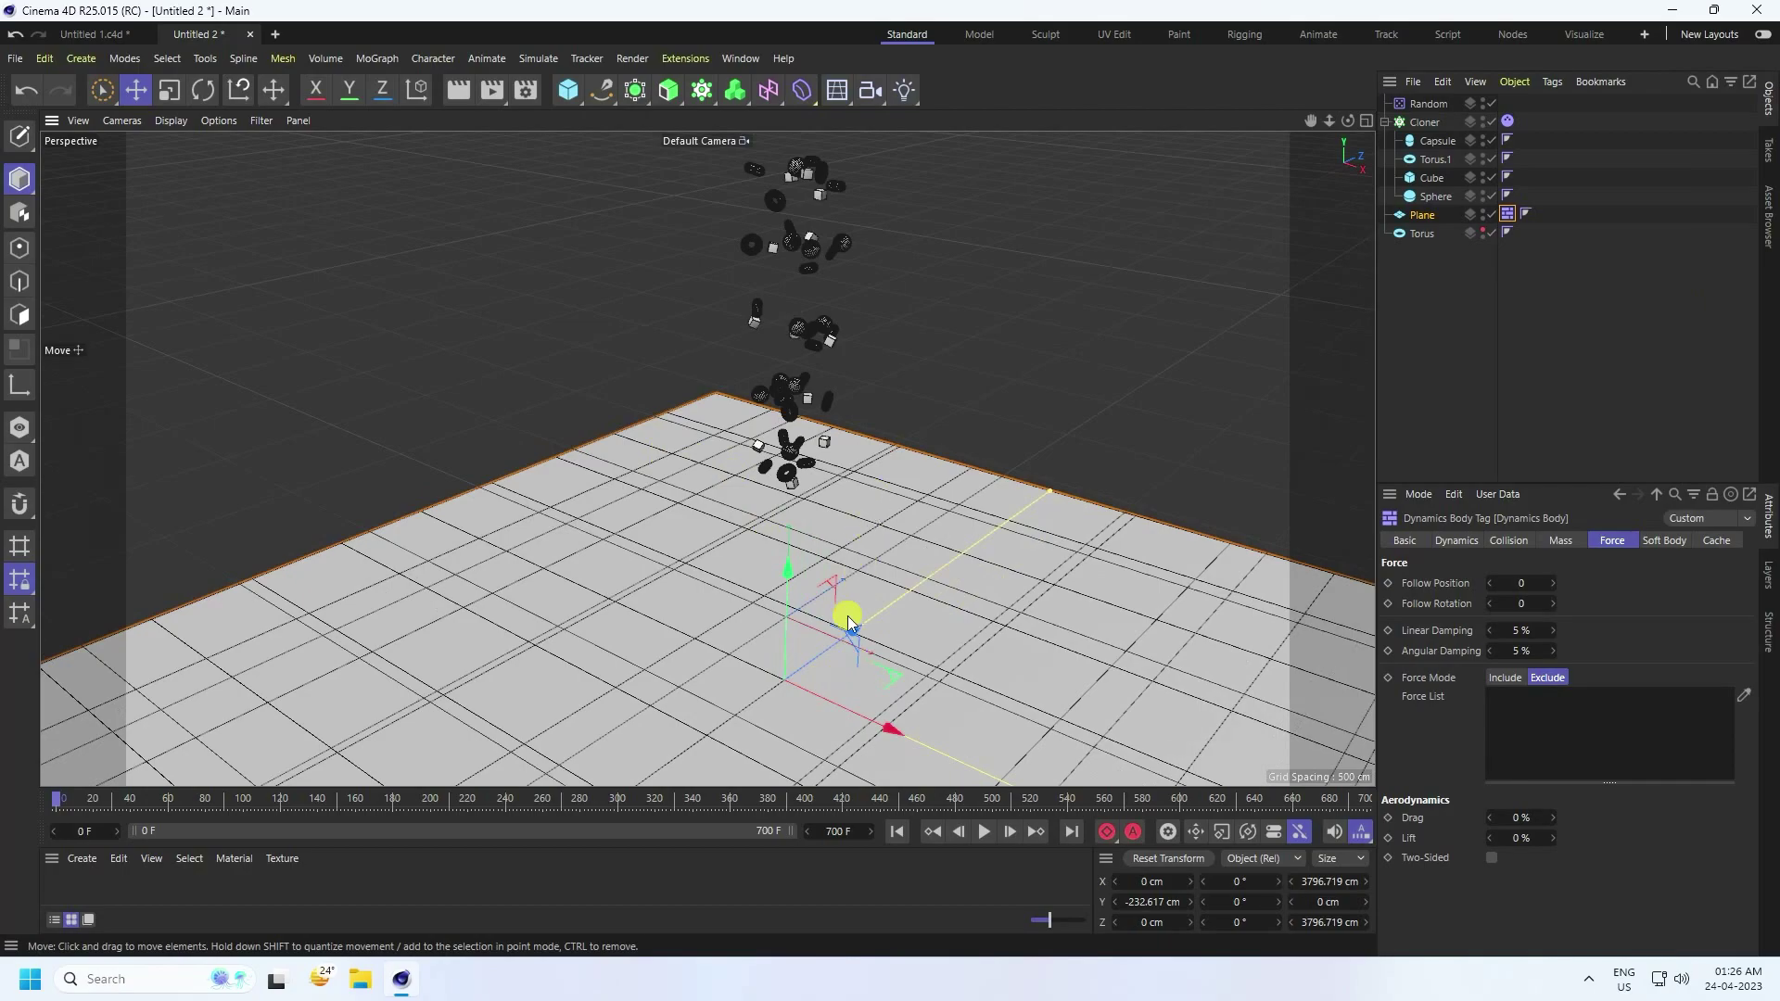
{"action": "middle_click_drag", "start_coordinate": [849, 619], "coordinate": [864, 456], "text": "alt"}
{"action": "left_click", "coordinate": [896, 832]}
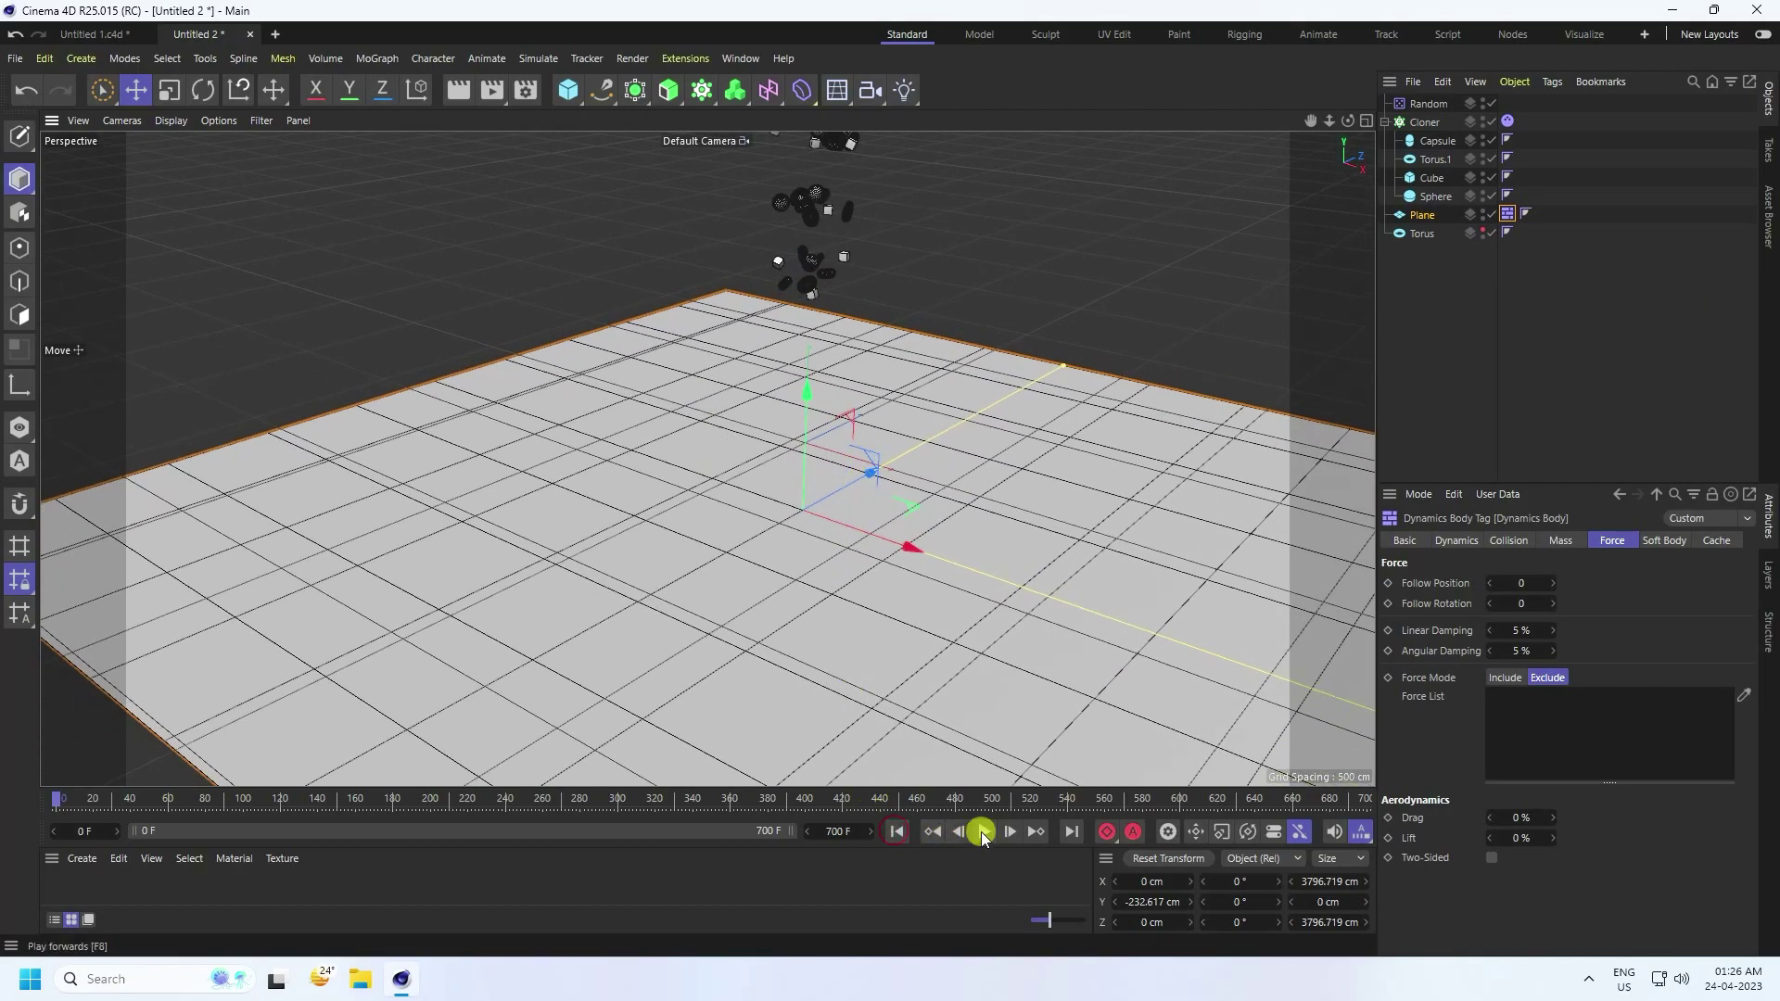
{"action": "left_click", "coordinate": [983, 834]}
{"action": "scroll", "coordinate": [840, 484], "scroll_direction": "up", "scroll_amount": 3}
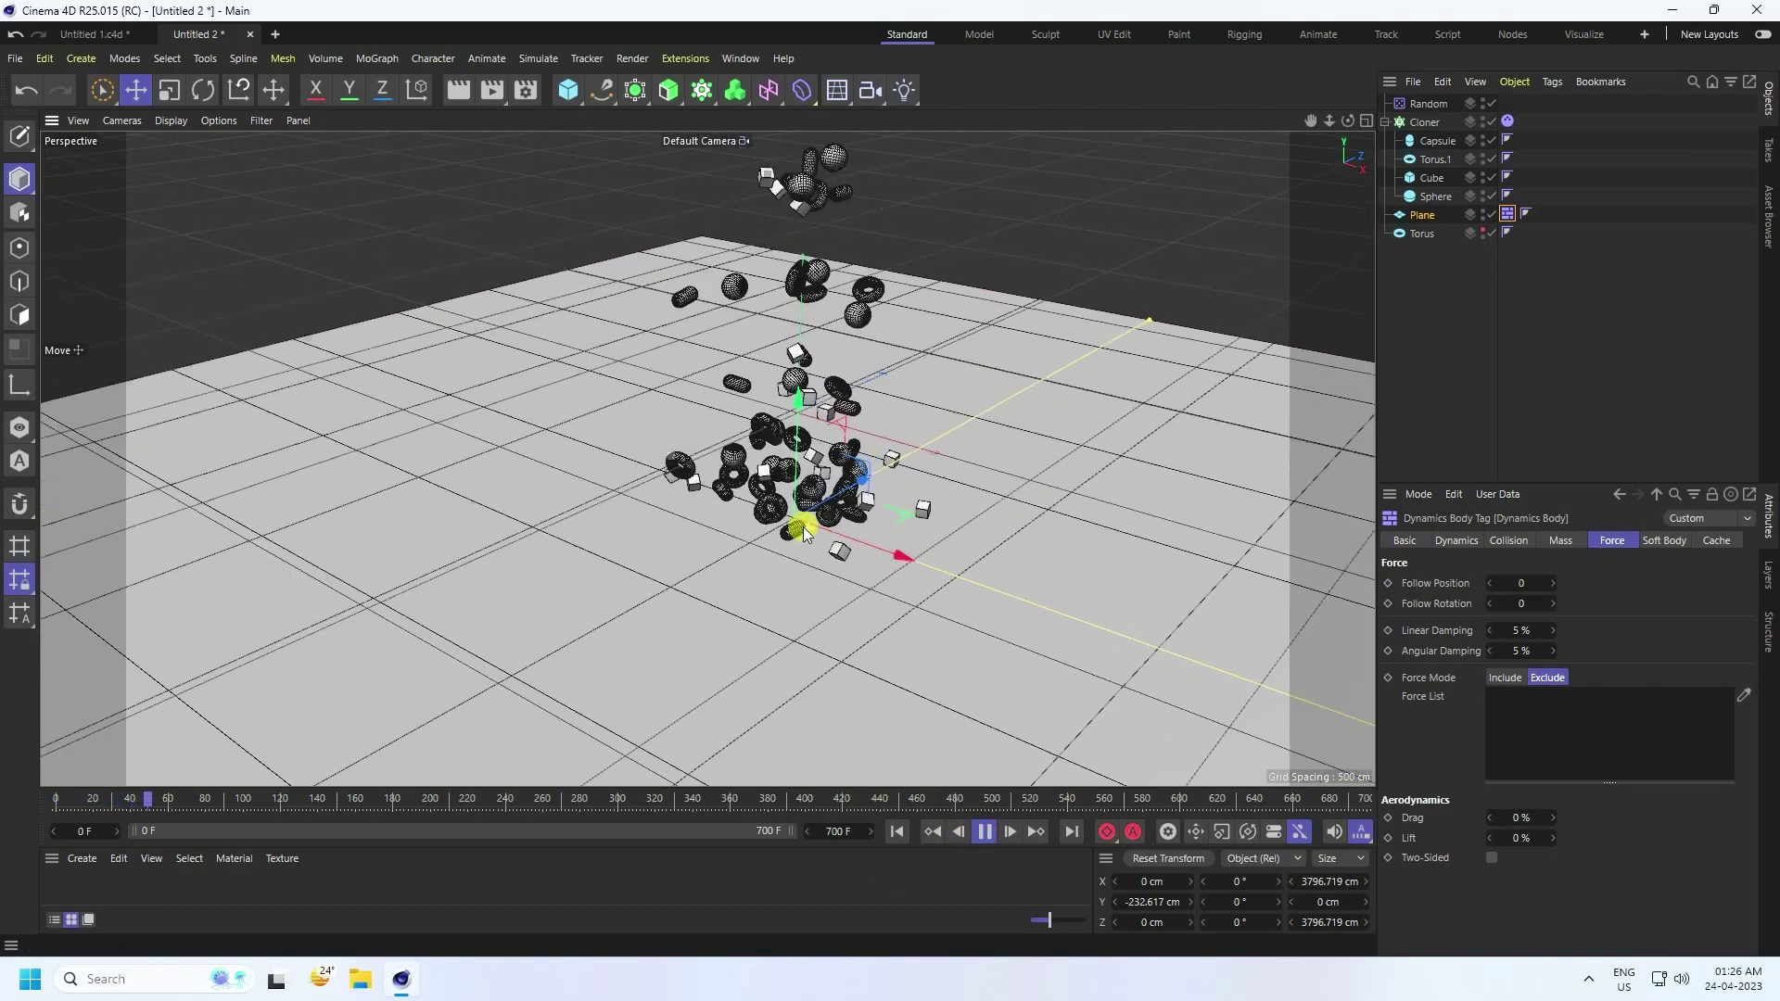
{"action": "scroll", "coordinate": [794, 487], "scroll_direction": "up", "scroll_amount": 2}
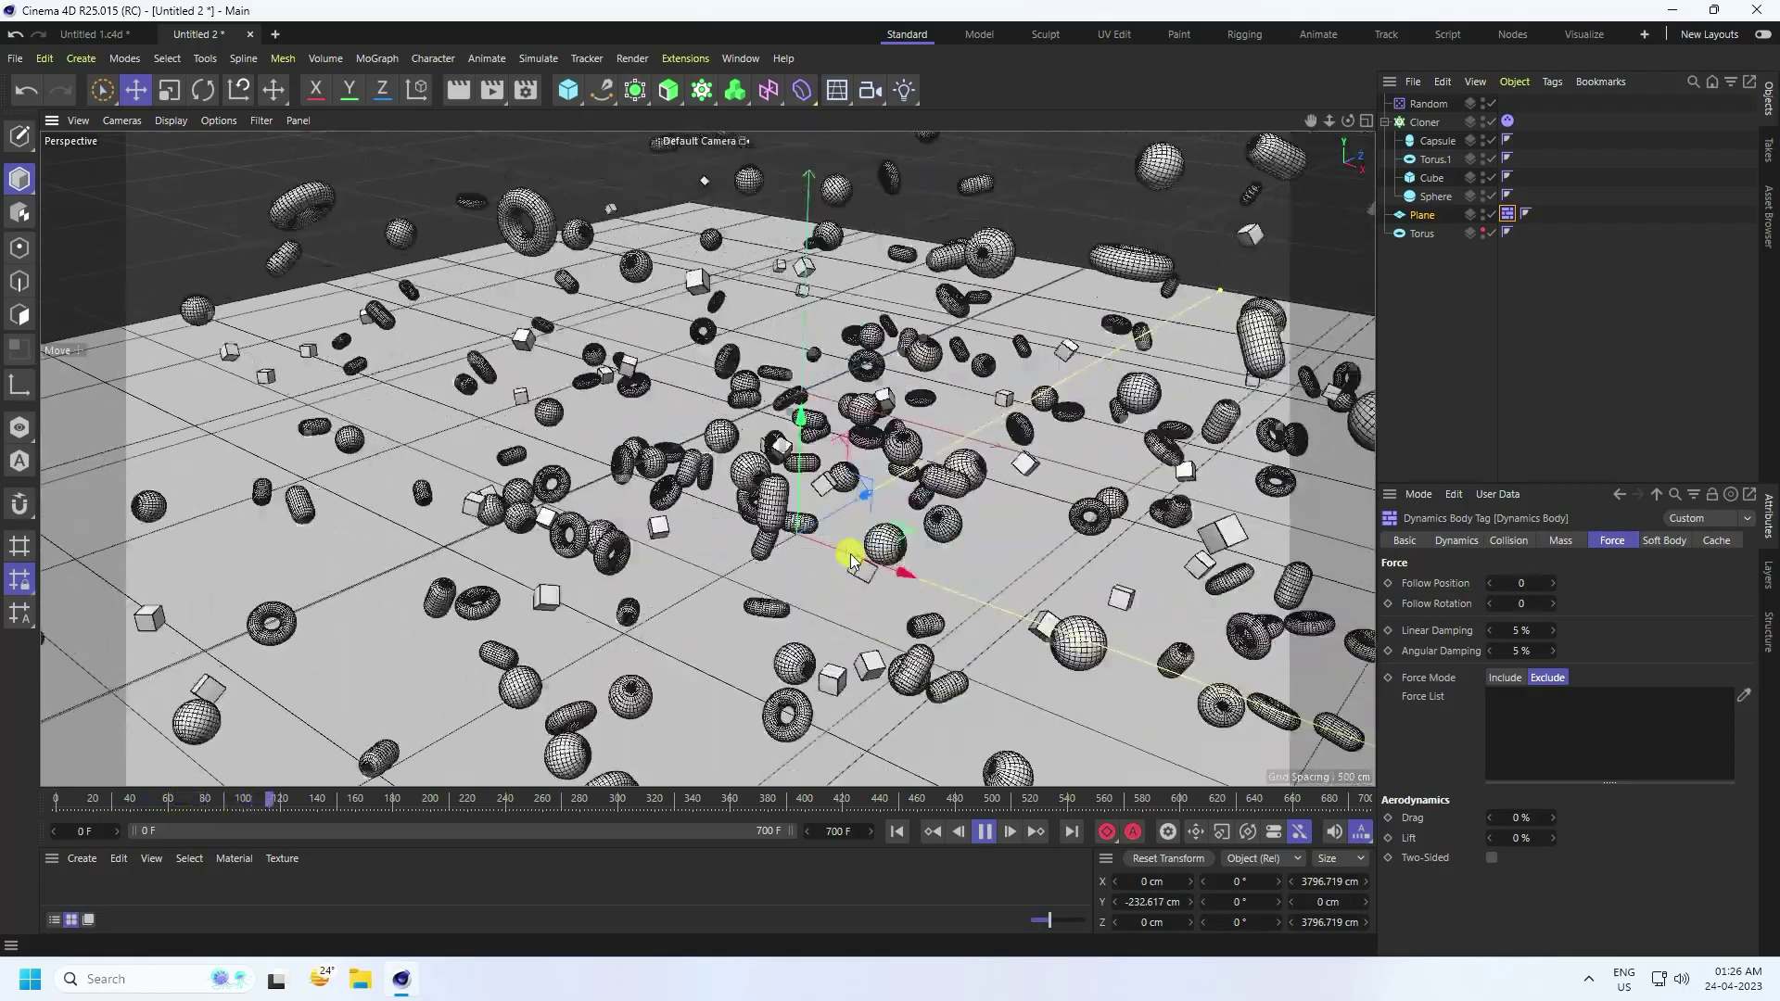
{"action": "left_click", "coordinate": [897, 831]}
{"action": "left_click", "coordinate": [984, 832]}
{"action": "left_click", "coordinate": [897, 832]}
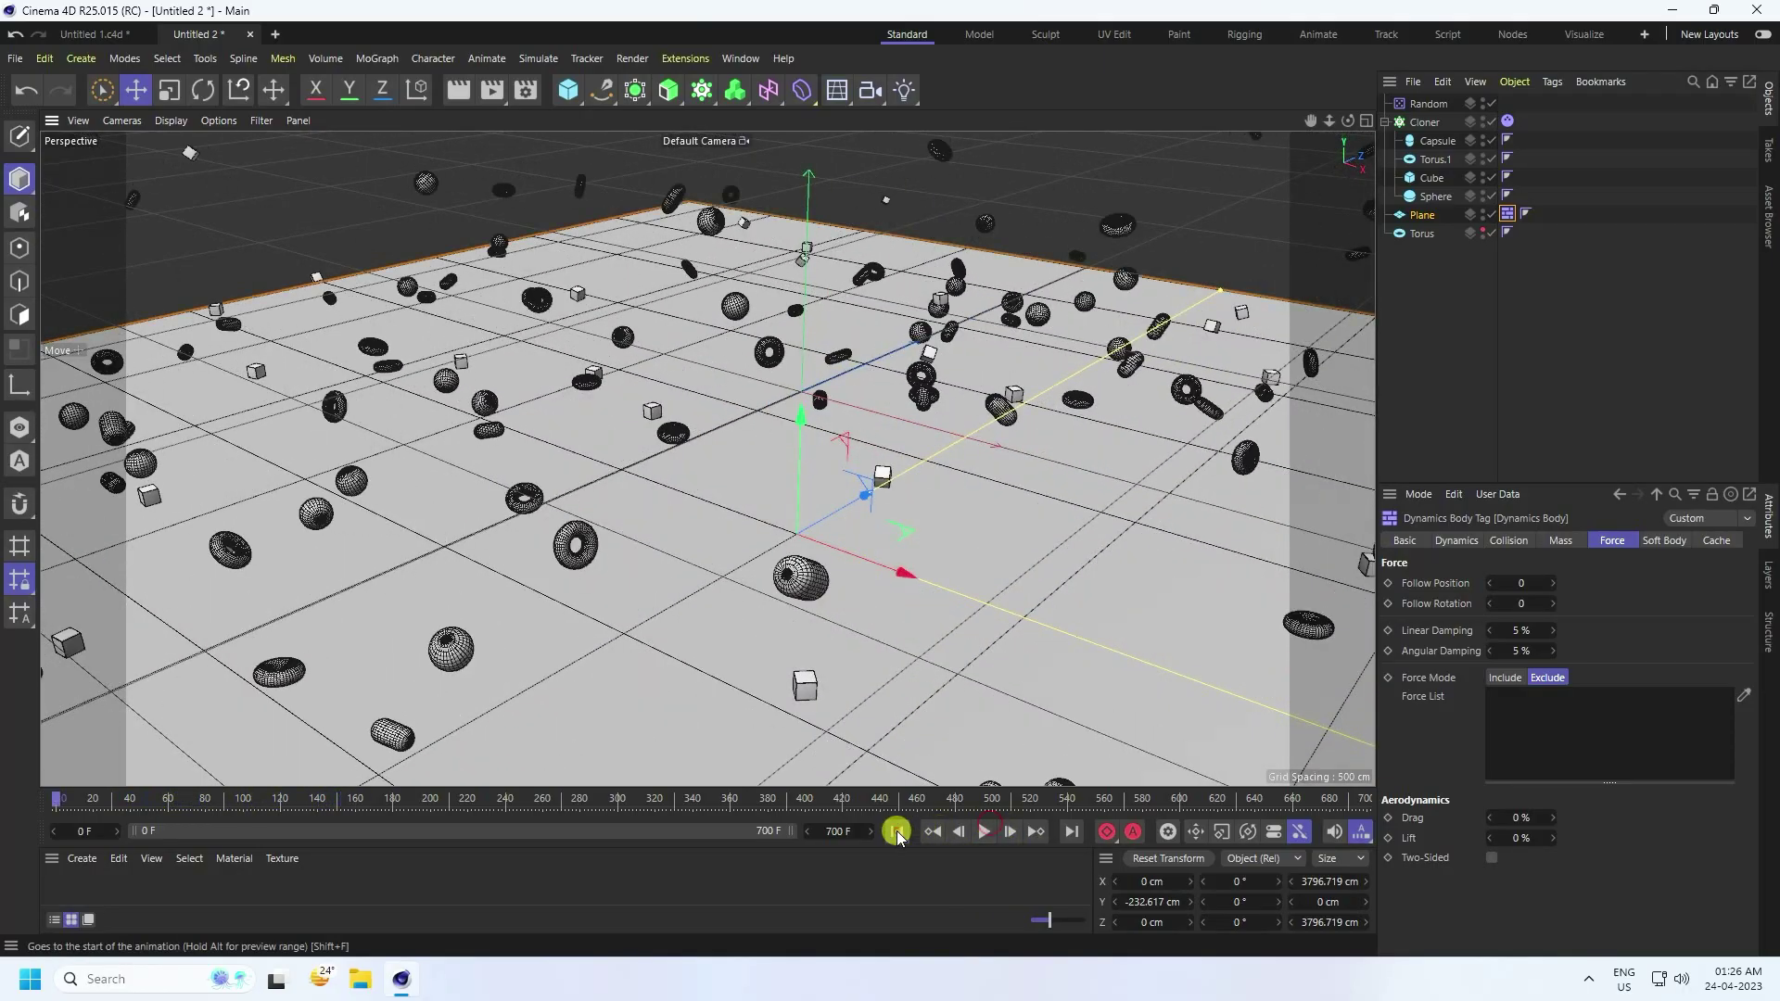
{"action": "left_click", "coordinate": [983, 832]}
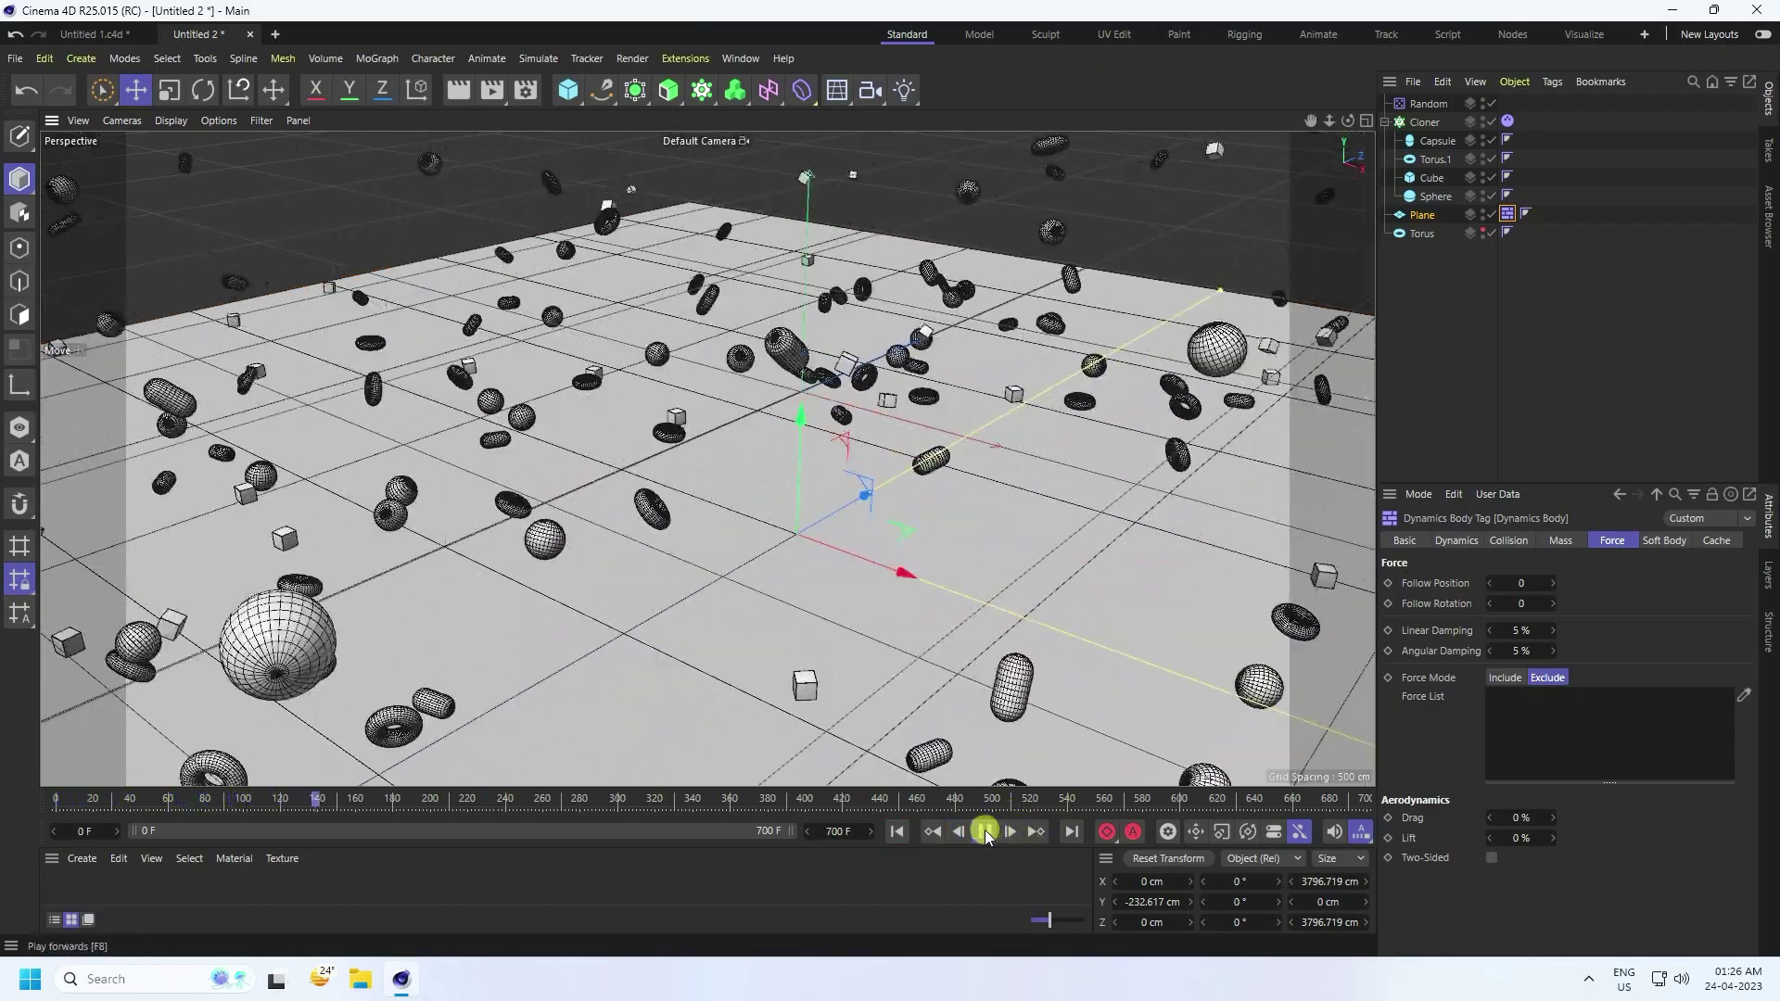
{"action": "left_click", "coordinate": [983, 832]}
{"action": "left_click", "coordinate": [897, 832]}
Set the gravity in the project's general Dynamics settings to 150 cm.
{"action": "left_click", "coordinate": [1419, 495]}
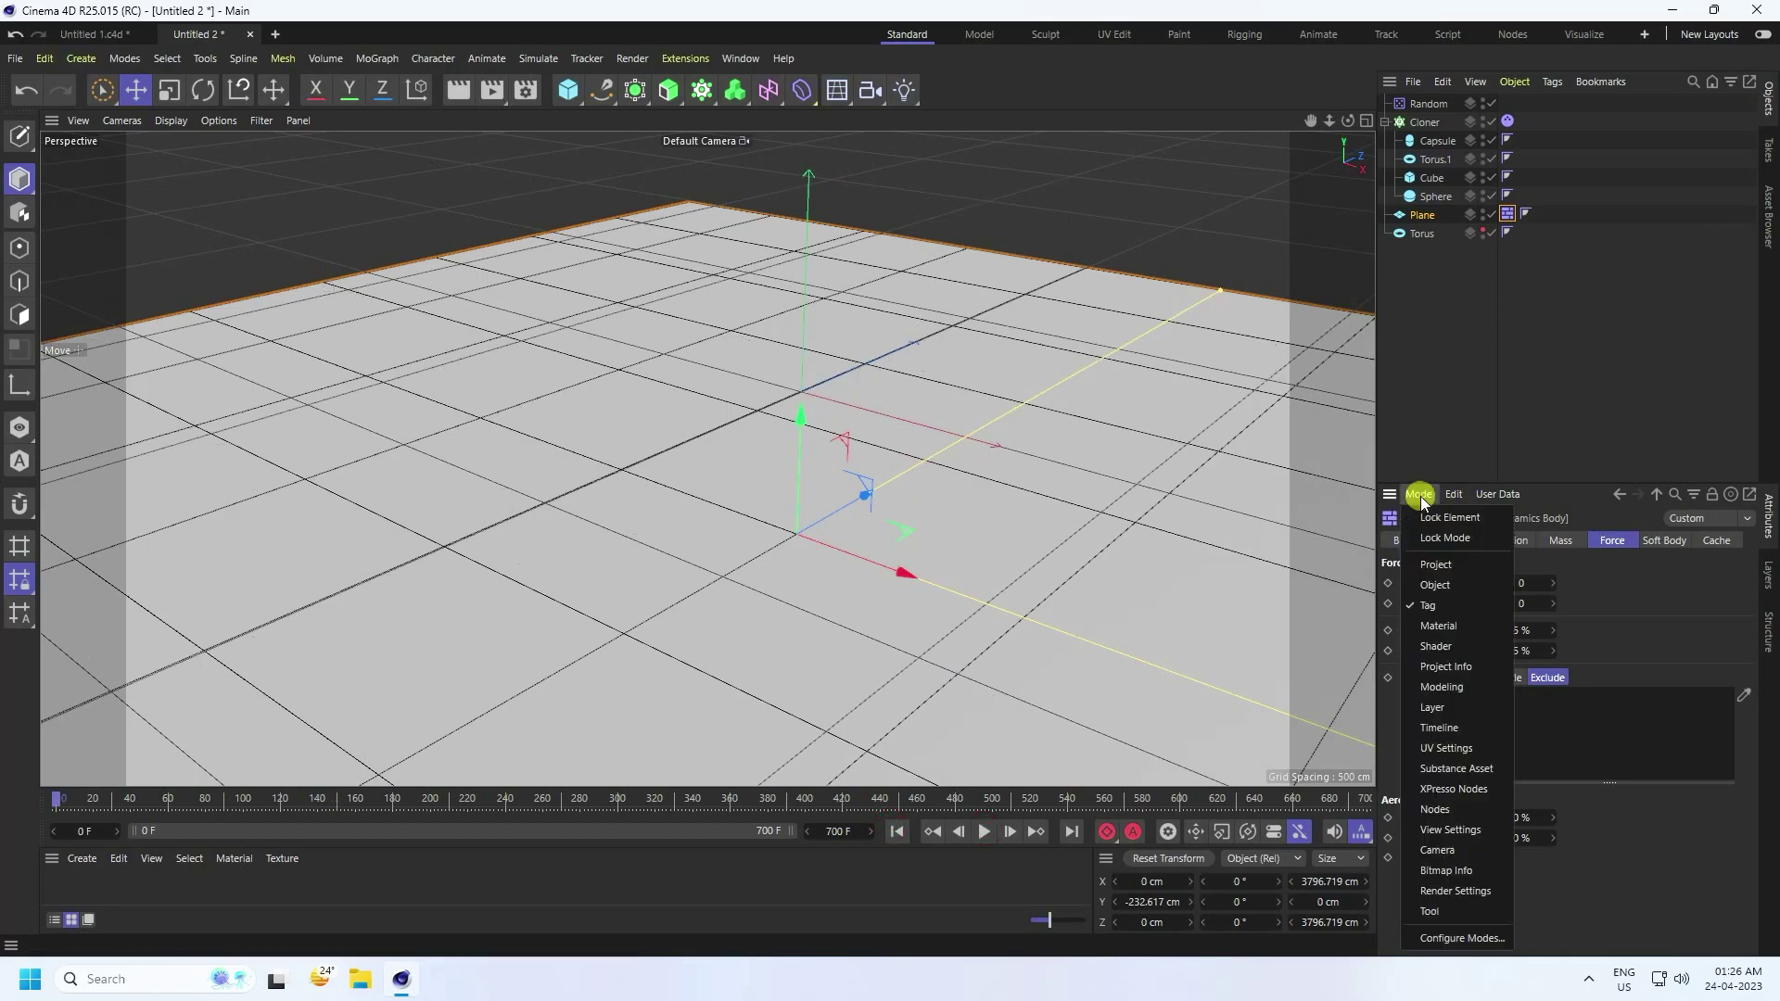
{"action": "left_click", "coordinate": [1449, 562]}
{"action": "left_click", "coordinate": [1595, 544]}
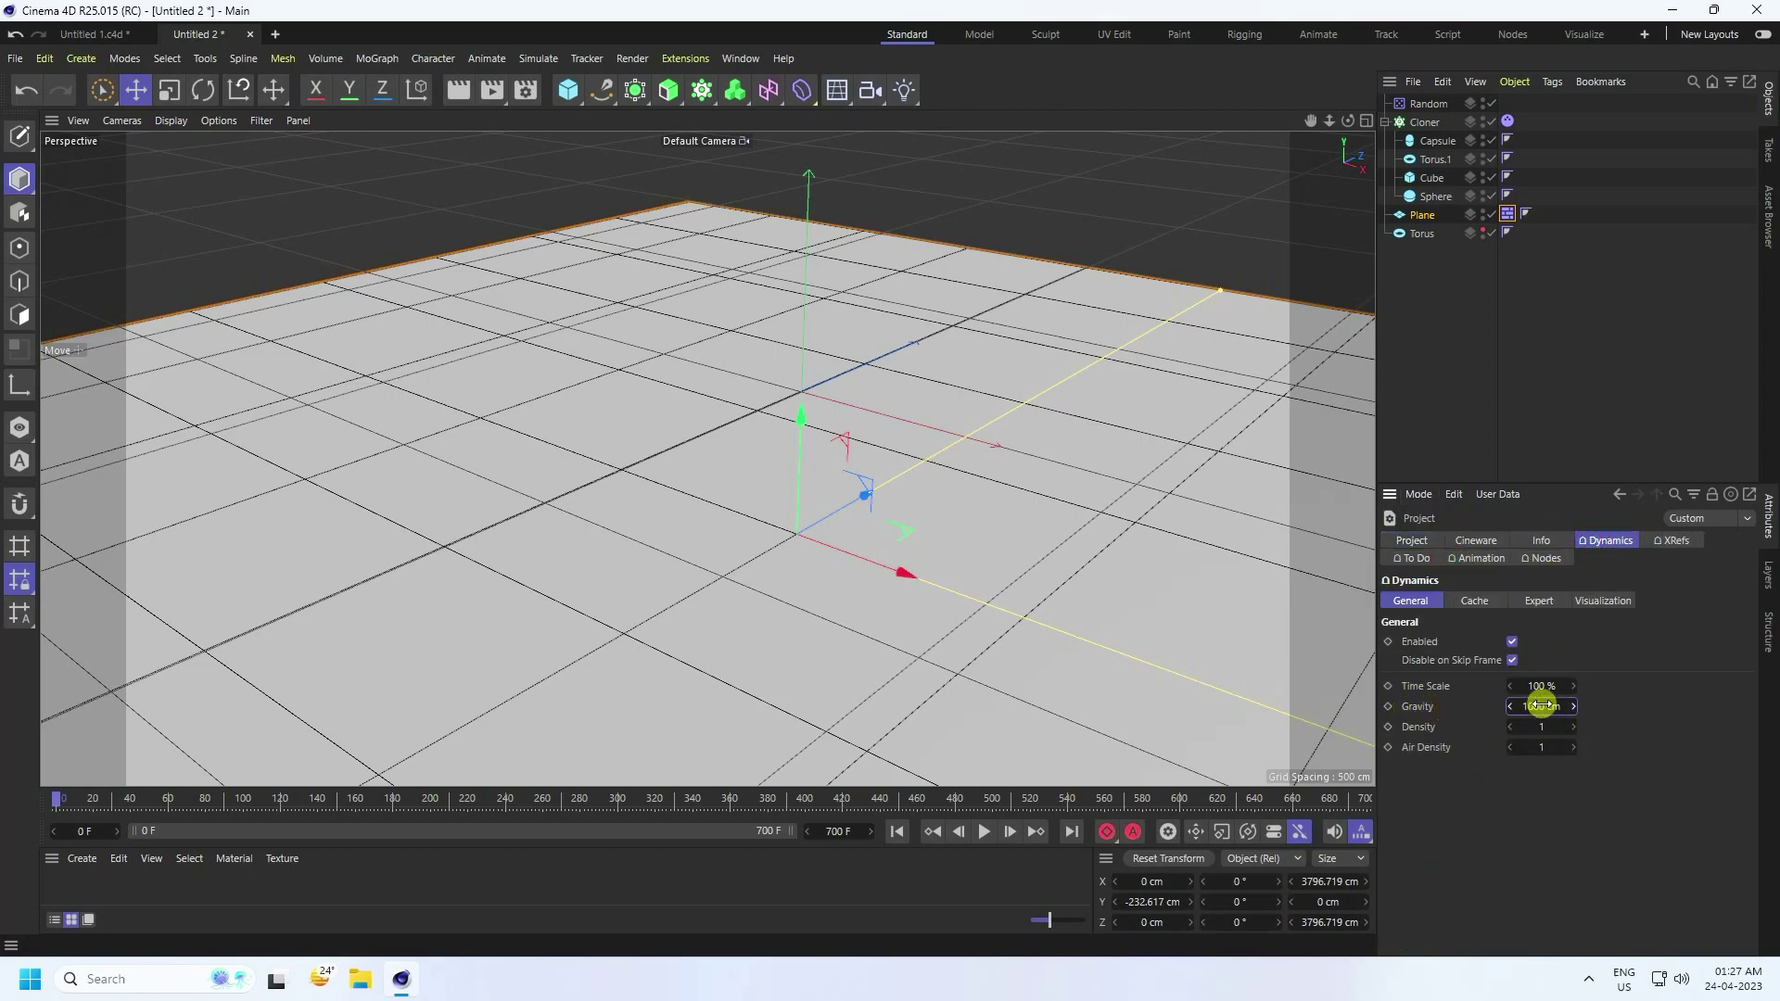
{"action": "key", "text": "Return"}
Play the simulation from the first frame to check the clones' fall under the new gravity, and pause it.
{"action": "left_click", "coordinate": [898, 832]}
{"action": "left_click", "coordinate": [986, 833]}
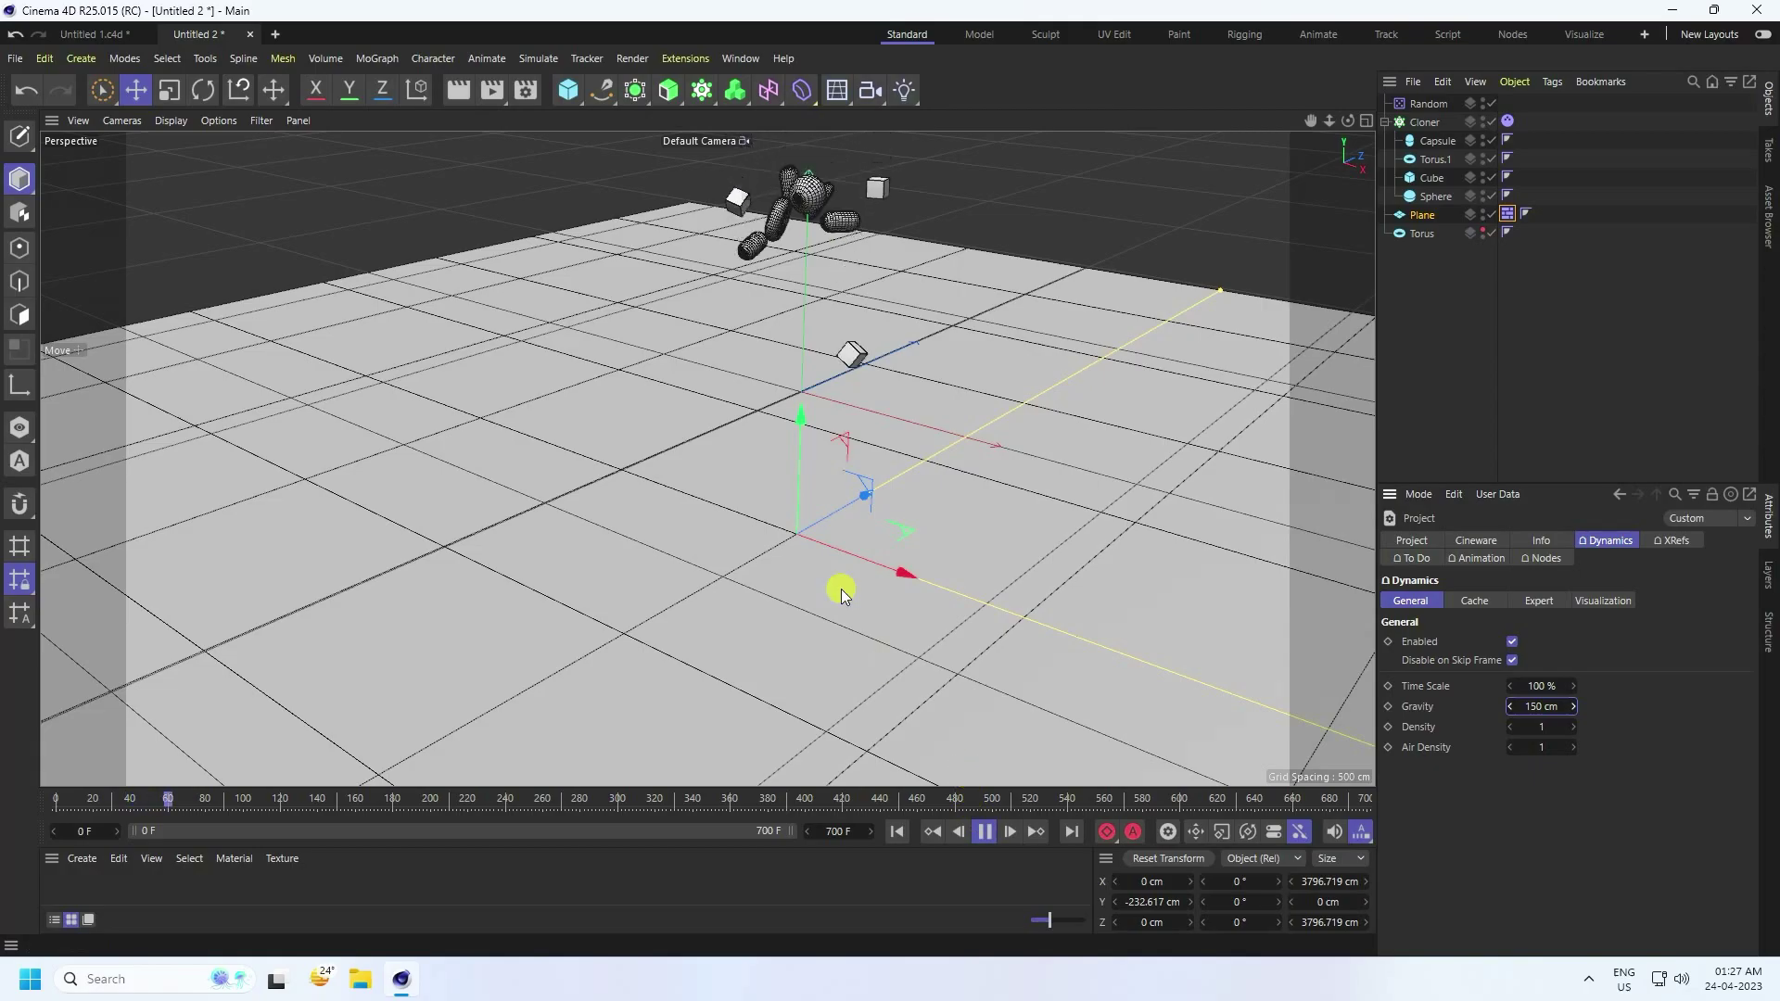
{"action": "scroll", "coordinate": [775, 302], "scroll_direction": "up", "scroll_amount": 3}
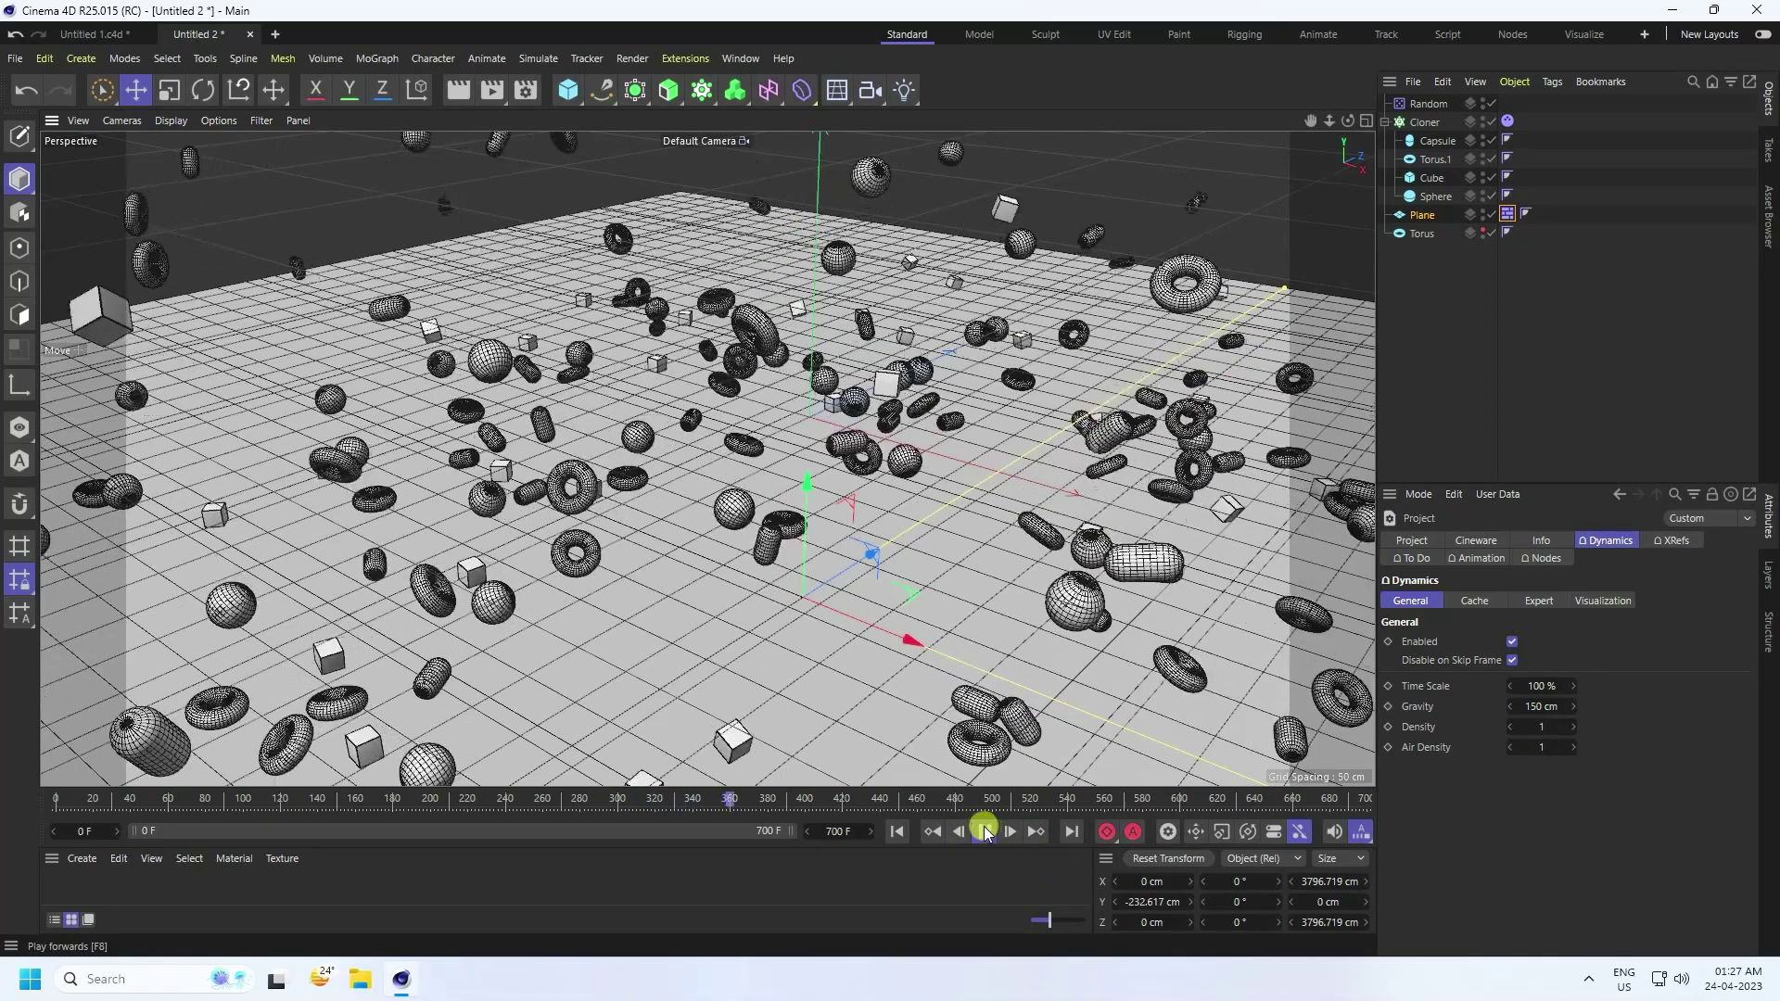
{"action": "left_click", "coordinate": [984, 831]}
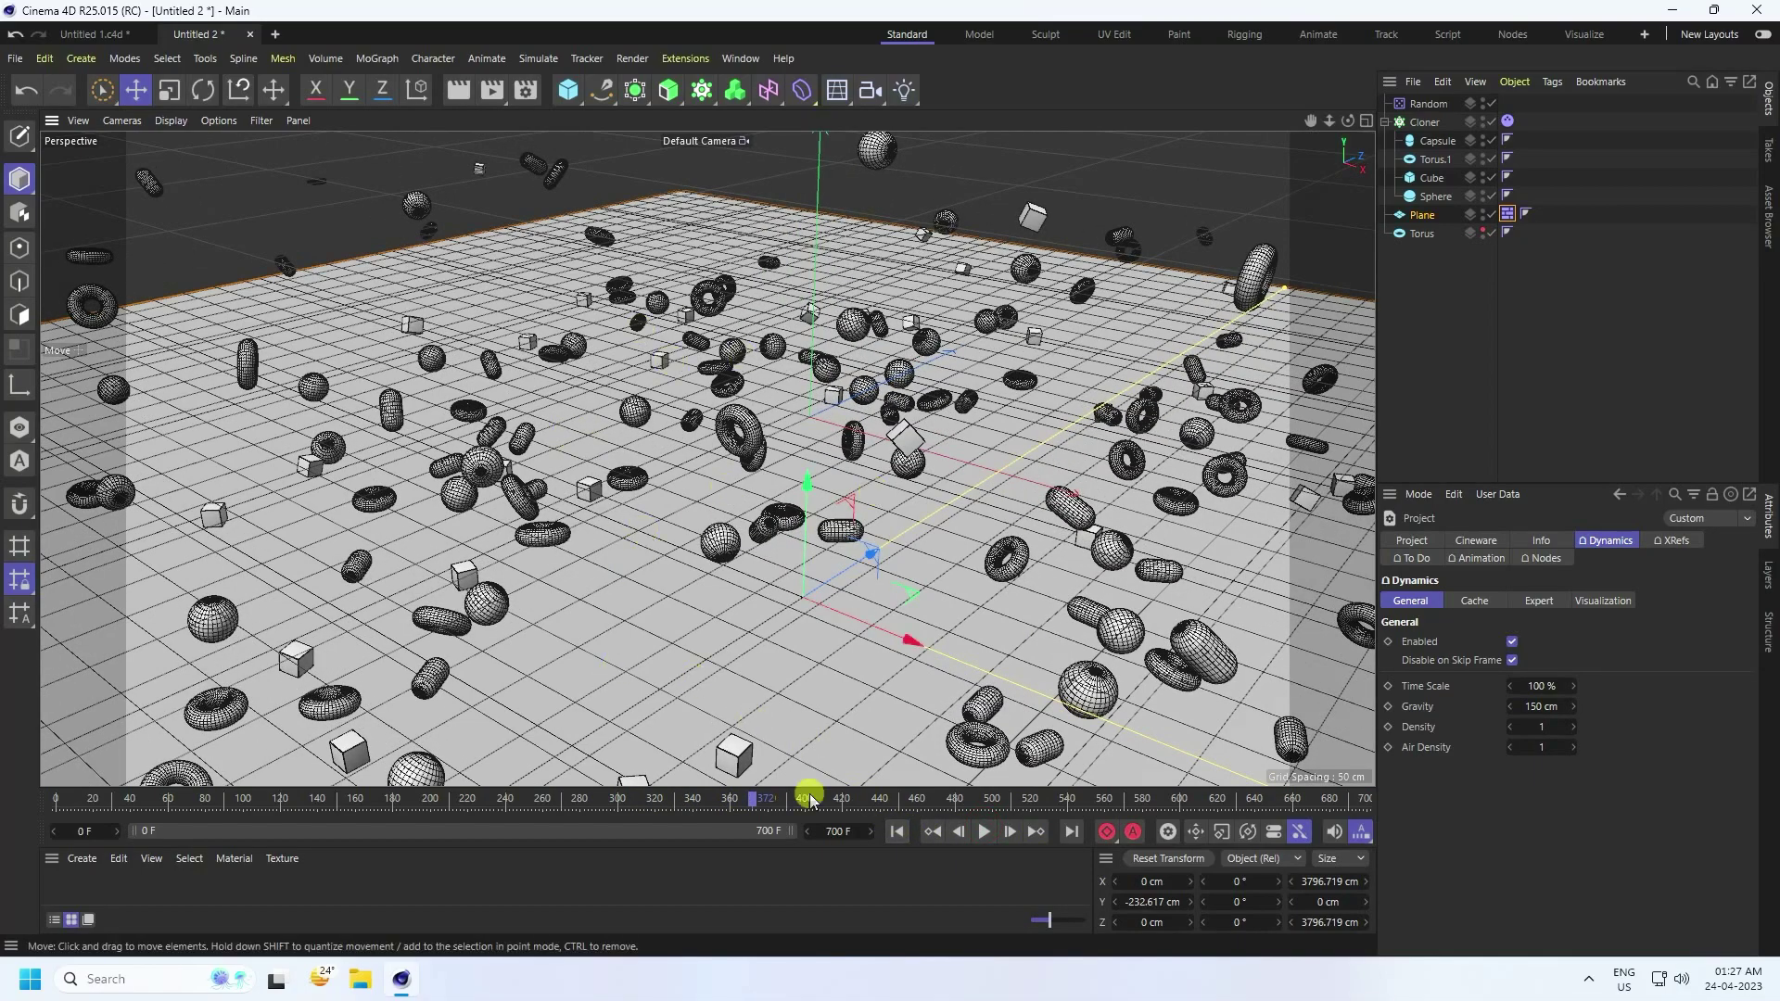
Rewind the animation to the first frame and make the hidden large torus visible in the viewport.
{"action": "left_click", "coordinate": [898, 833]}
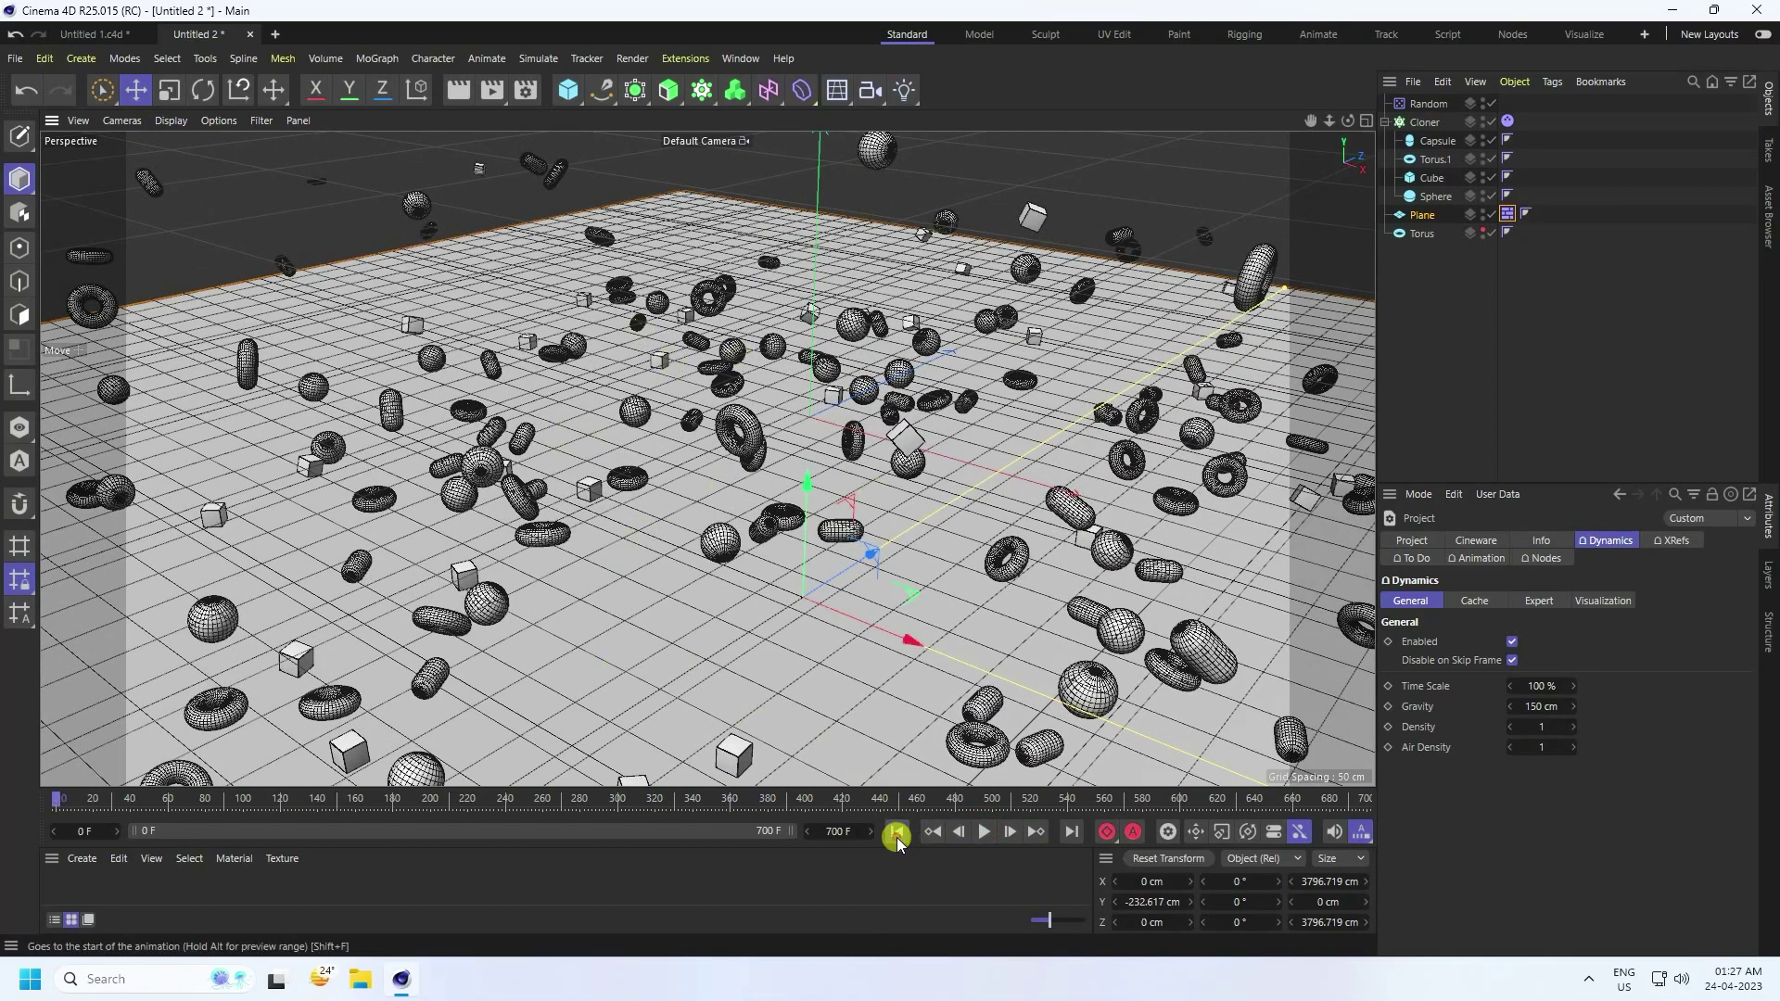
{"action": "left_click", "coordinate": [1413, 237]}
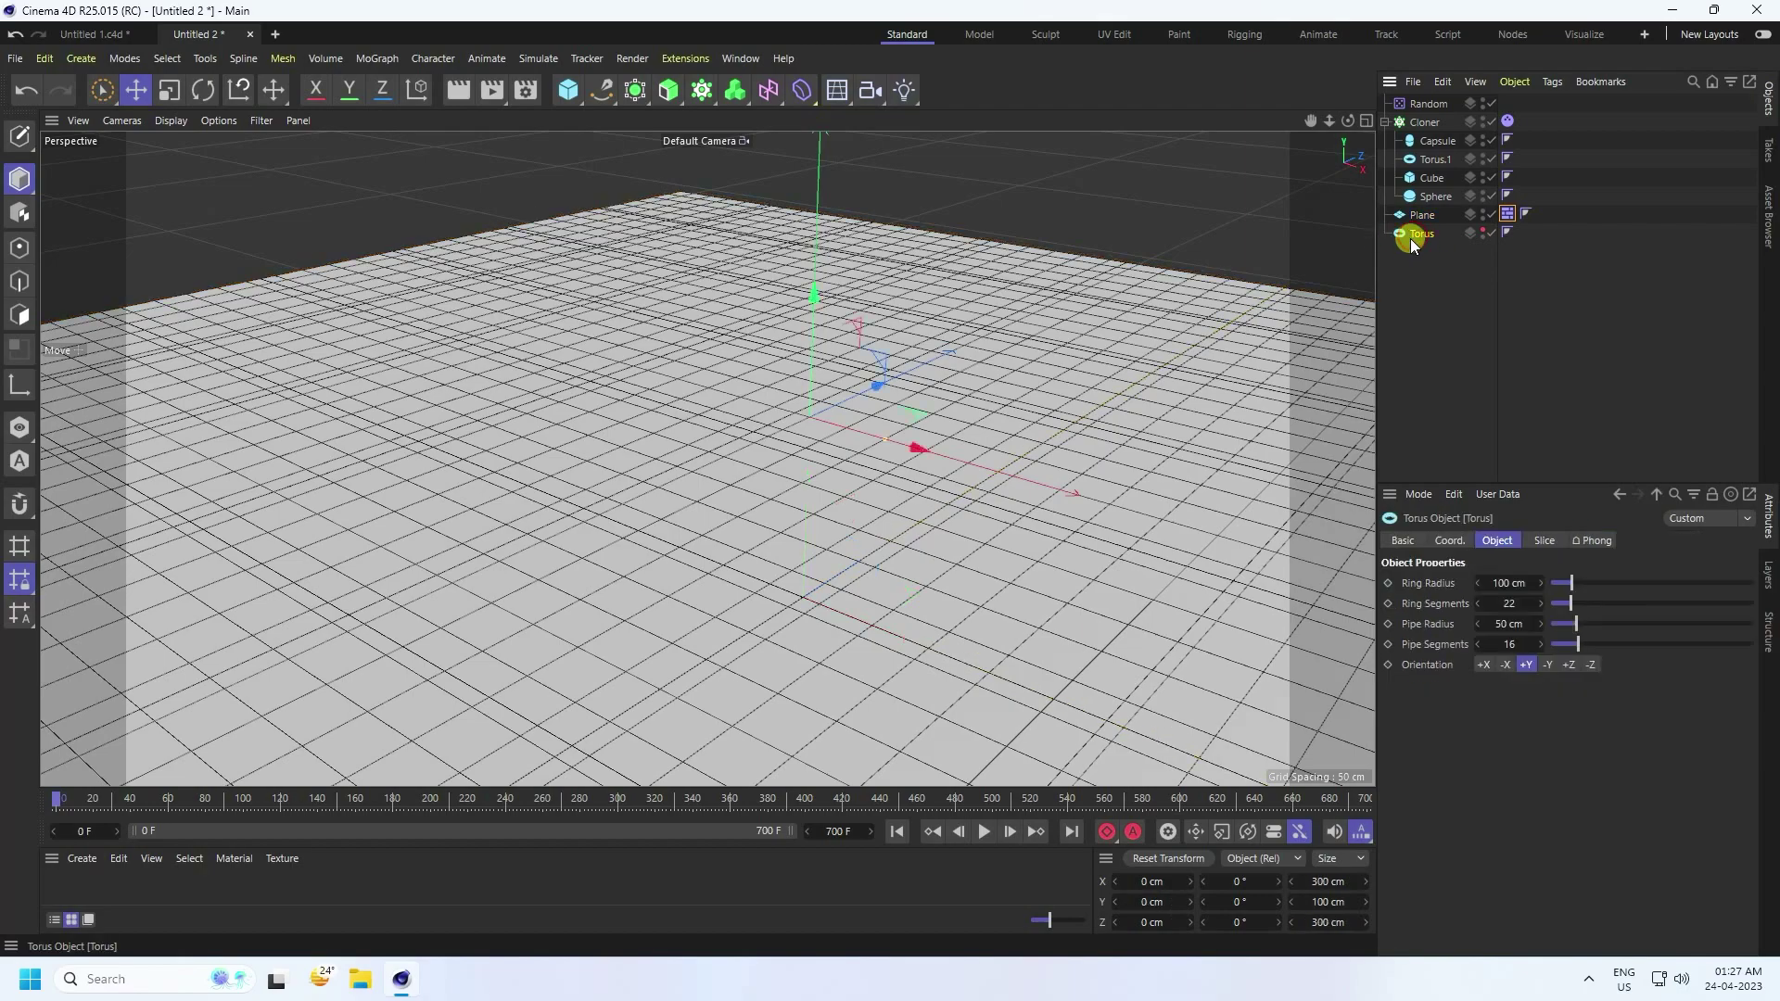
{"action": "left_click", "coordinate": [1484, 231]}
{"action": "scroll", "coordinate": [809, 306], "scroll_direction": "up", "scroll_amount": 3}
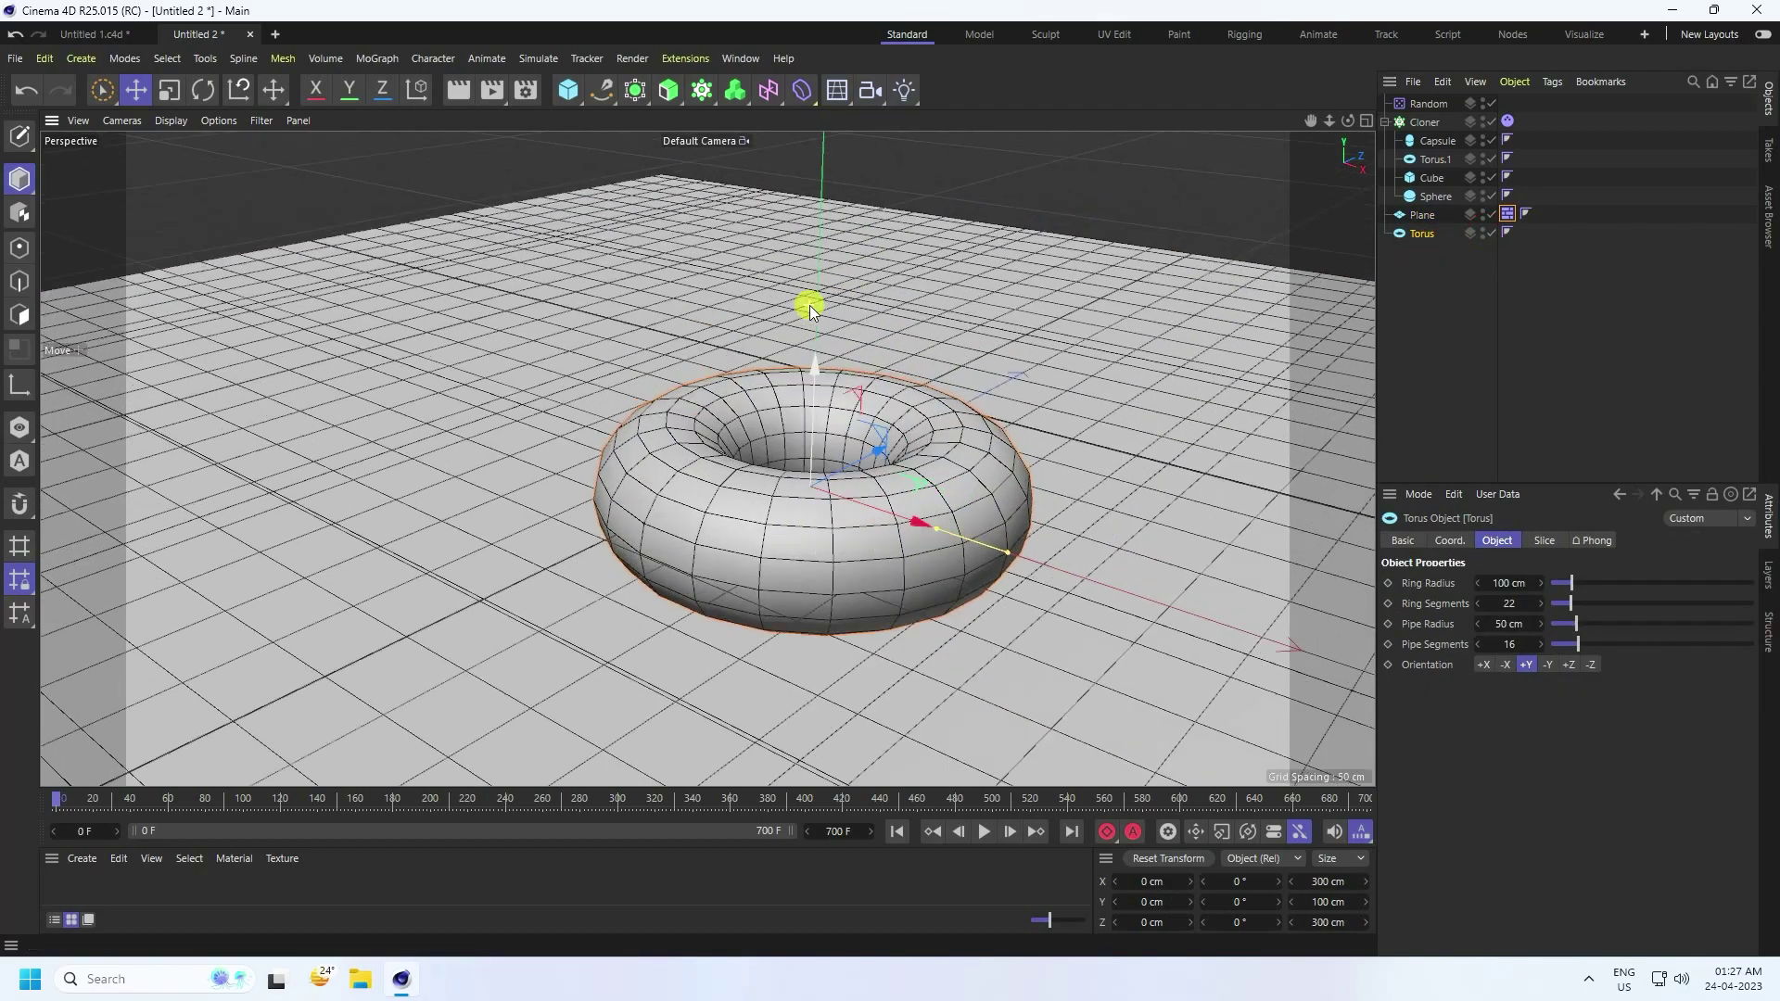
{"action": "scroll", "coordinate": [575, 384], "scroll_direction": "down", "scroll_amount": 1}
{"action": "scroll", "coordinate": [575, 383], "scroll_direction": "down", "scroll_amount": 2}
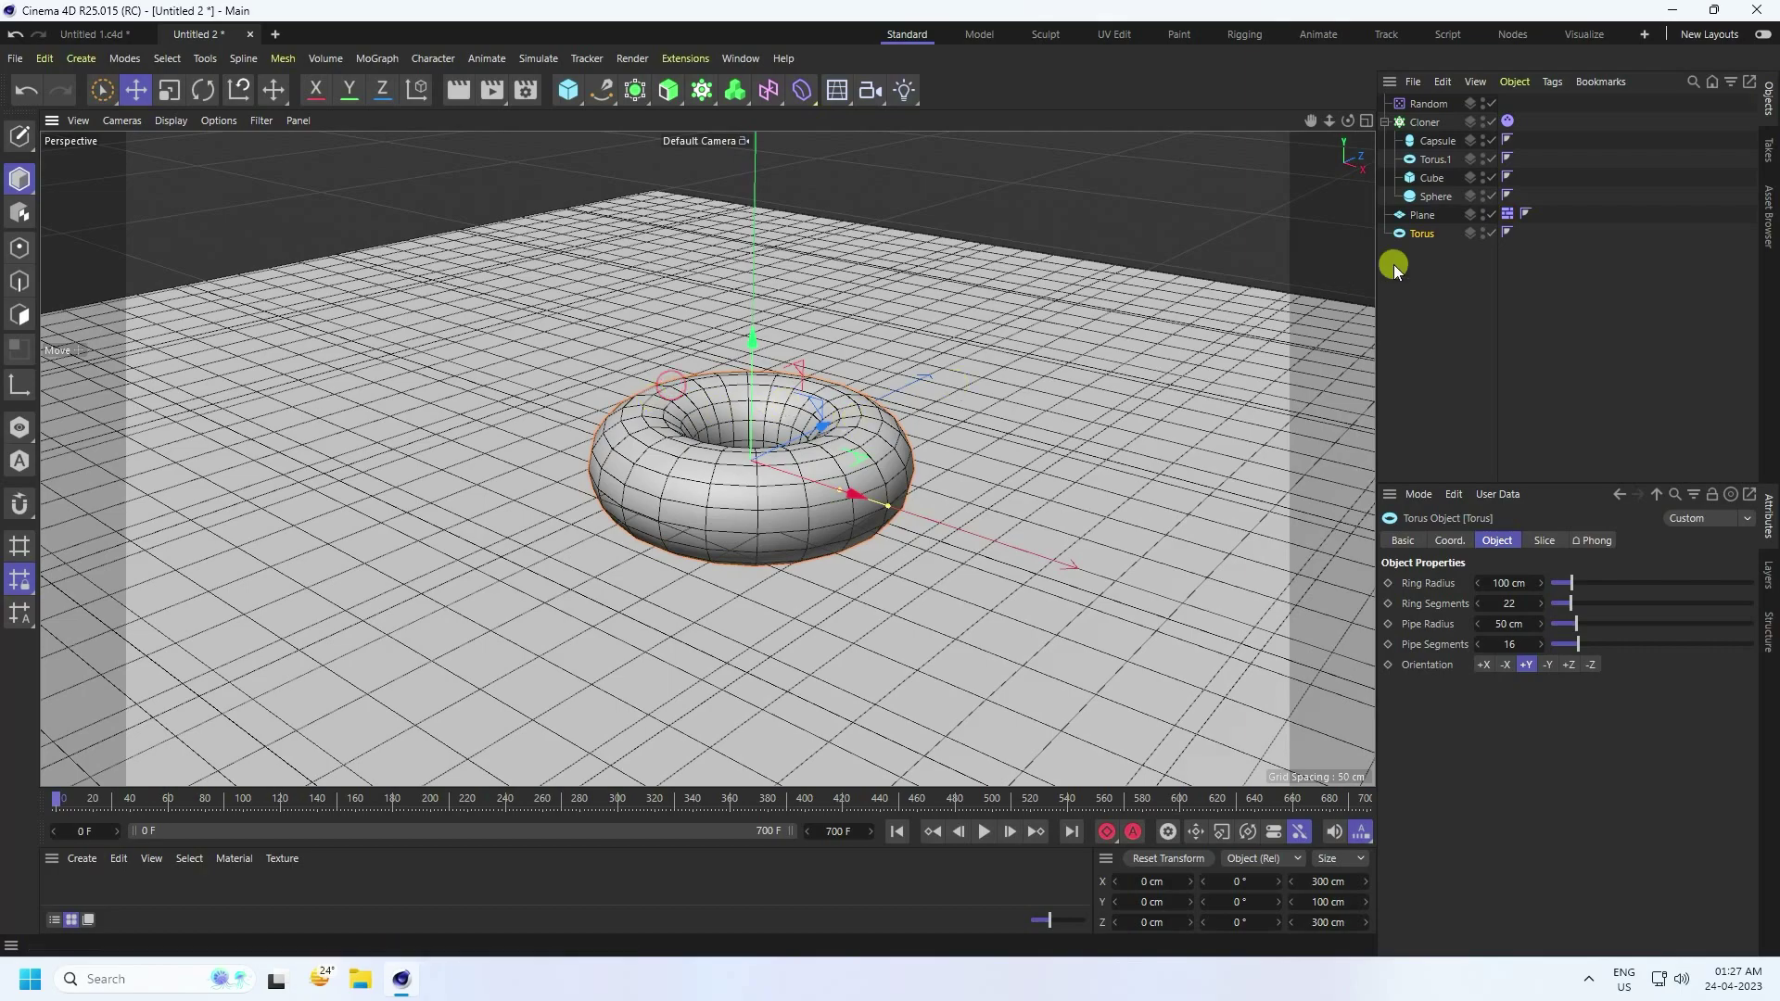
Apply a Soft Body simulation tag to the large torus.
{"action": "right_click", "coordinate": [1424, 234]}
{"action": "mouse_move", "coordinate": [1472, 267]}
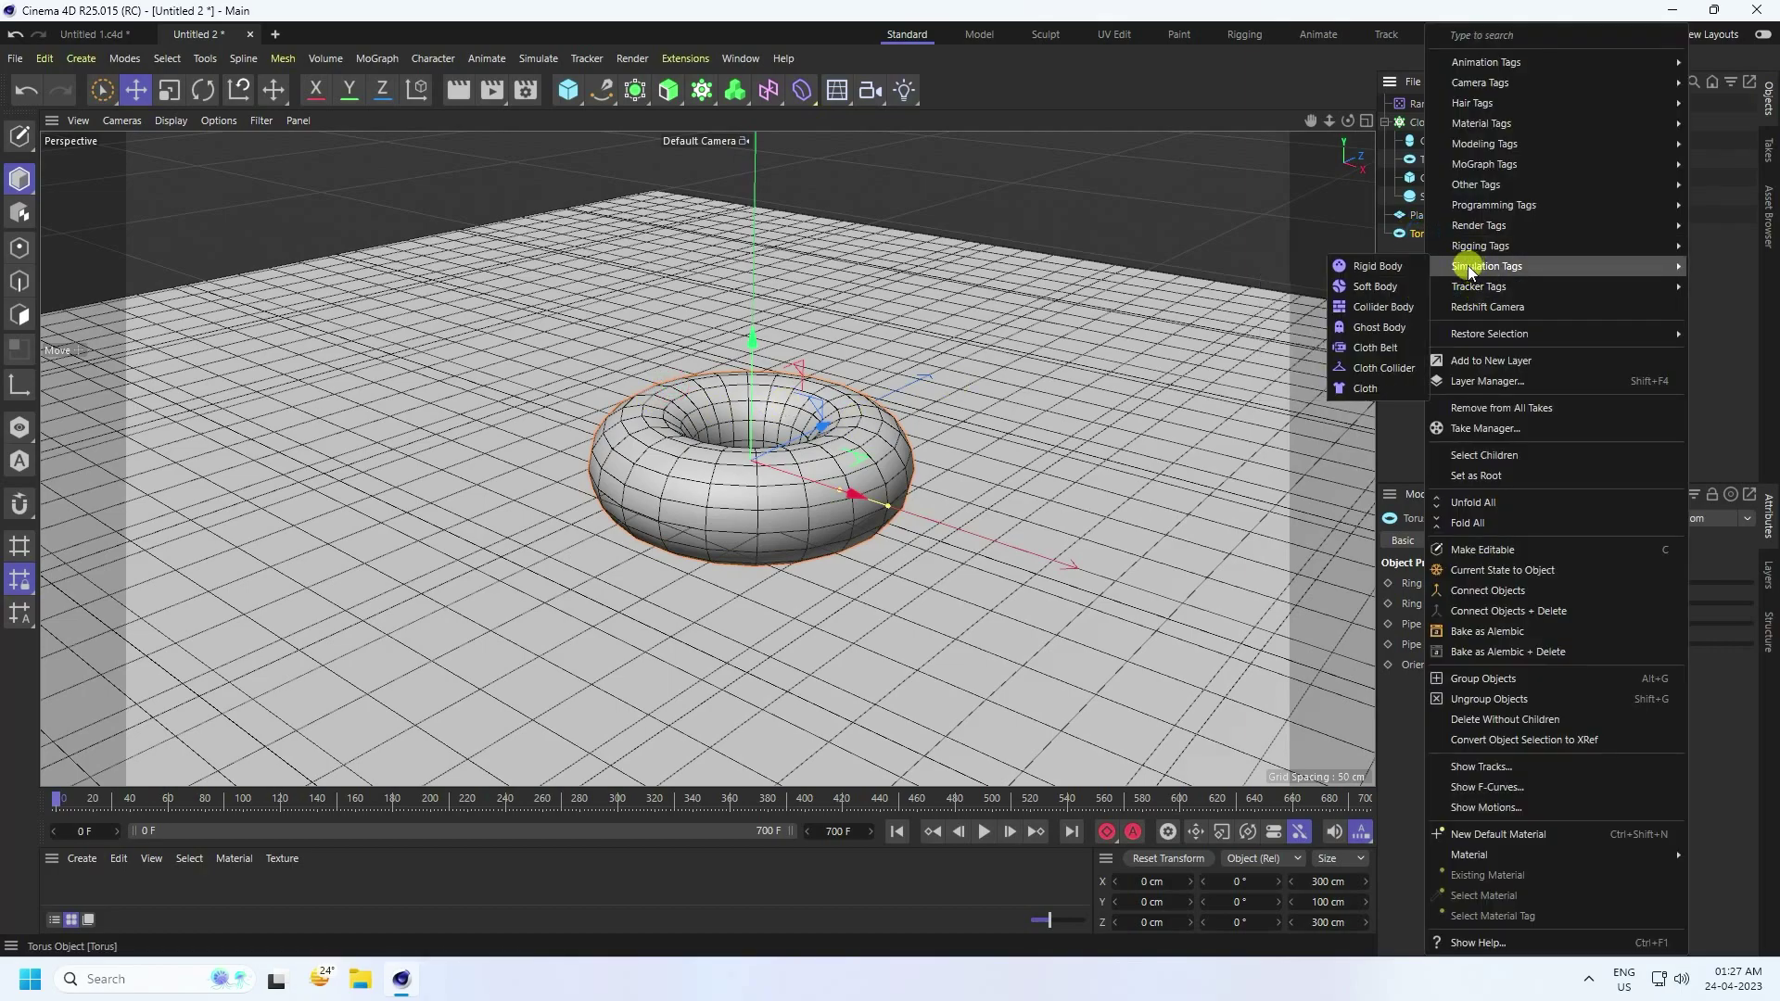
{"action": "left_click", "coordinate": [1372, 289]}
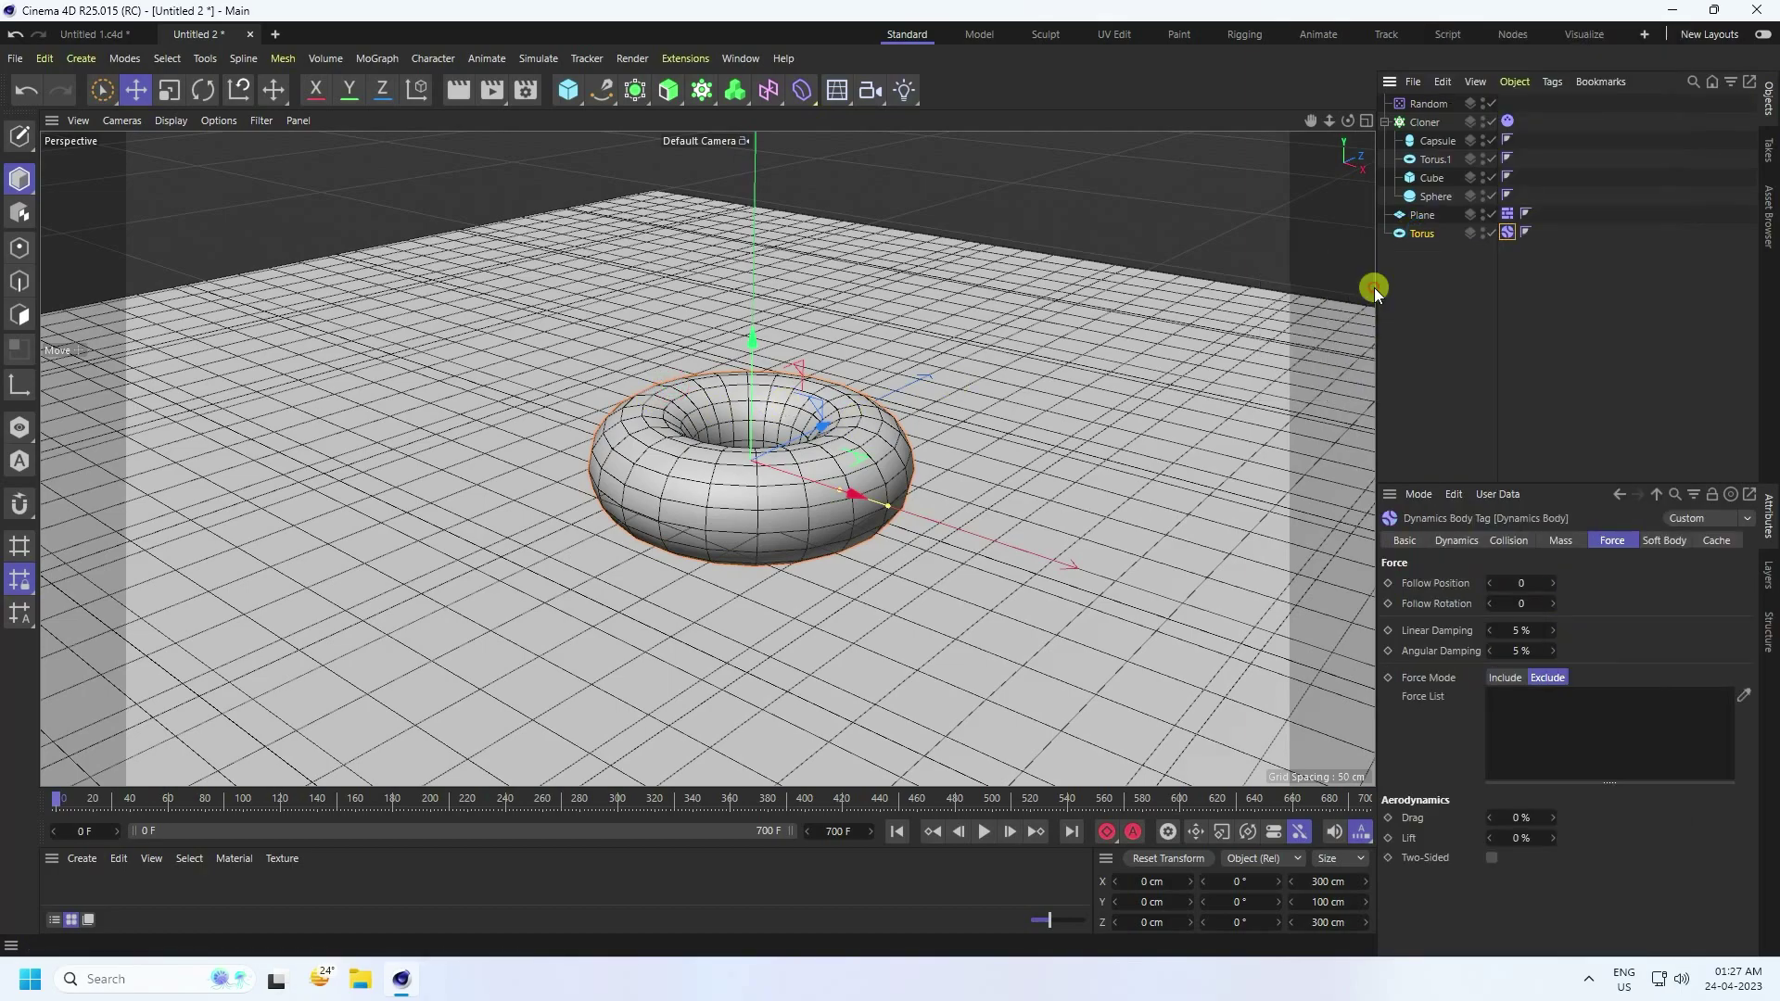
Set the torus tag's collision bounce to 90% and friction to 10%, and switch its mass to Custom Mass with a lower rotational mass.
{"action": "left_click", "coordinate": [1511, 542]}
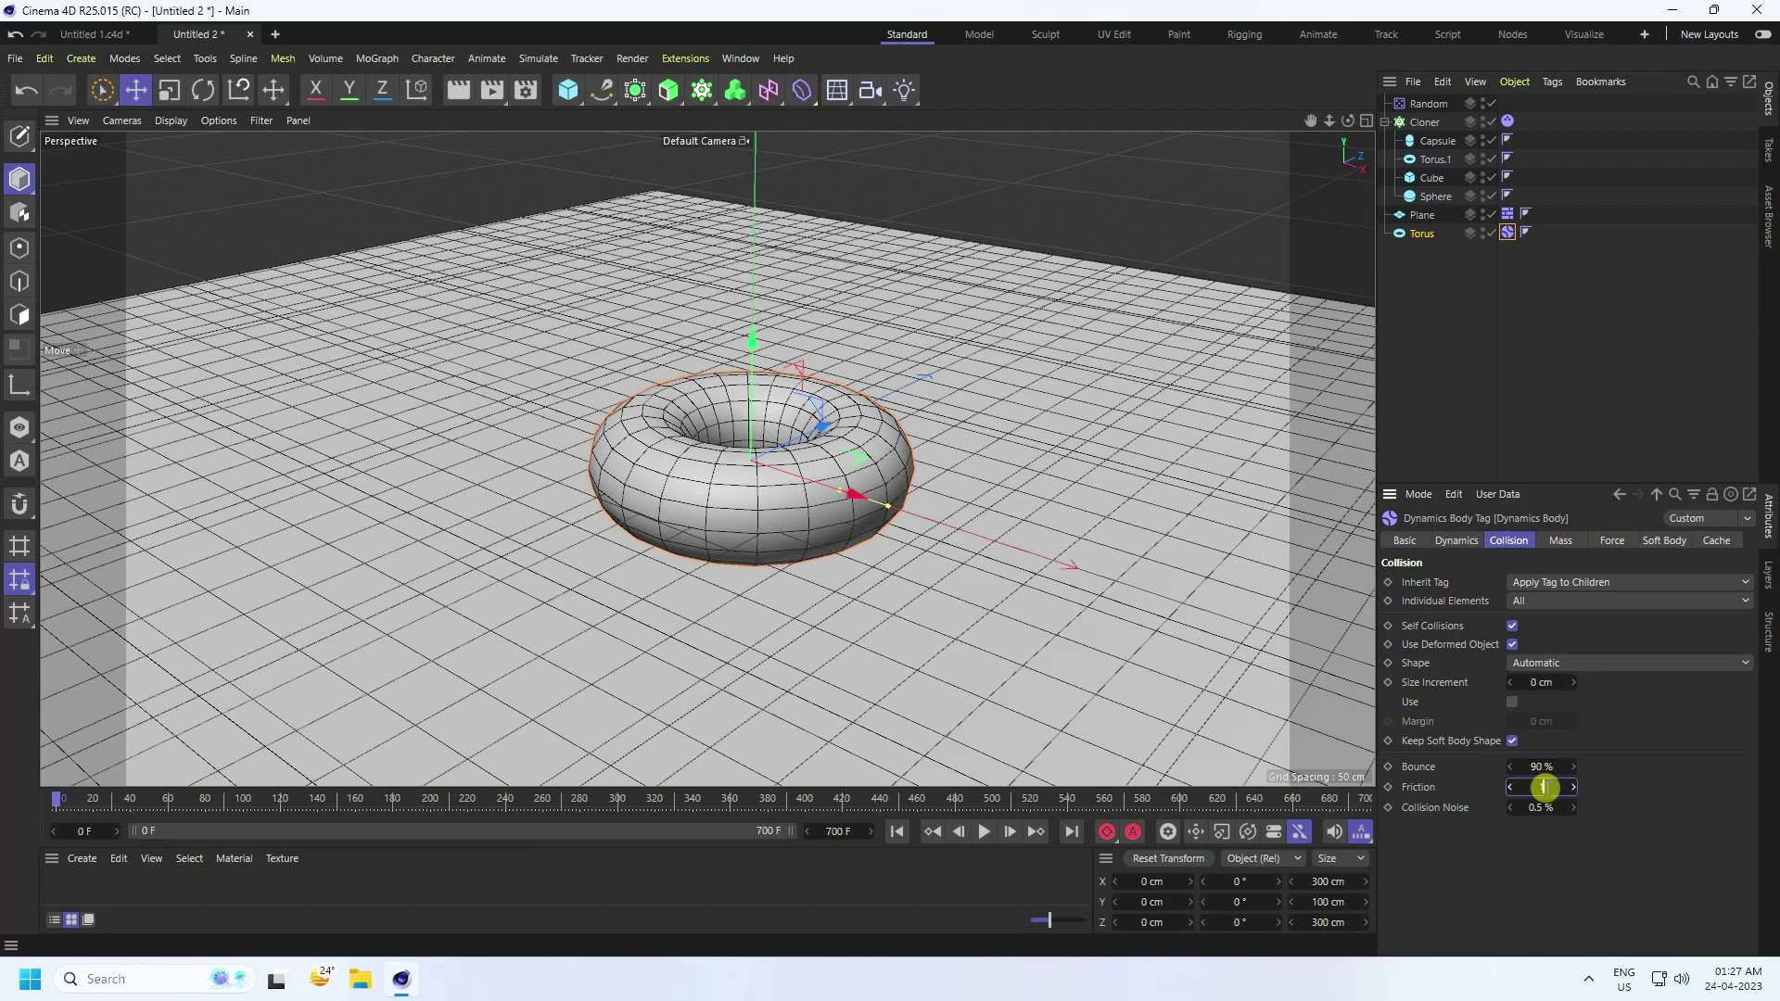
{"action": "left_click", "coordinate": [1560, 540]}
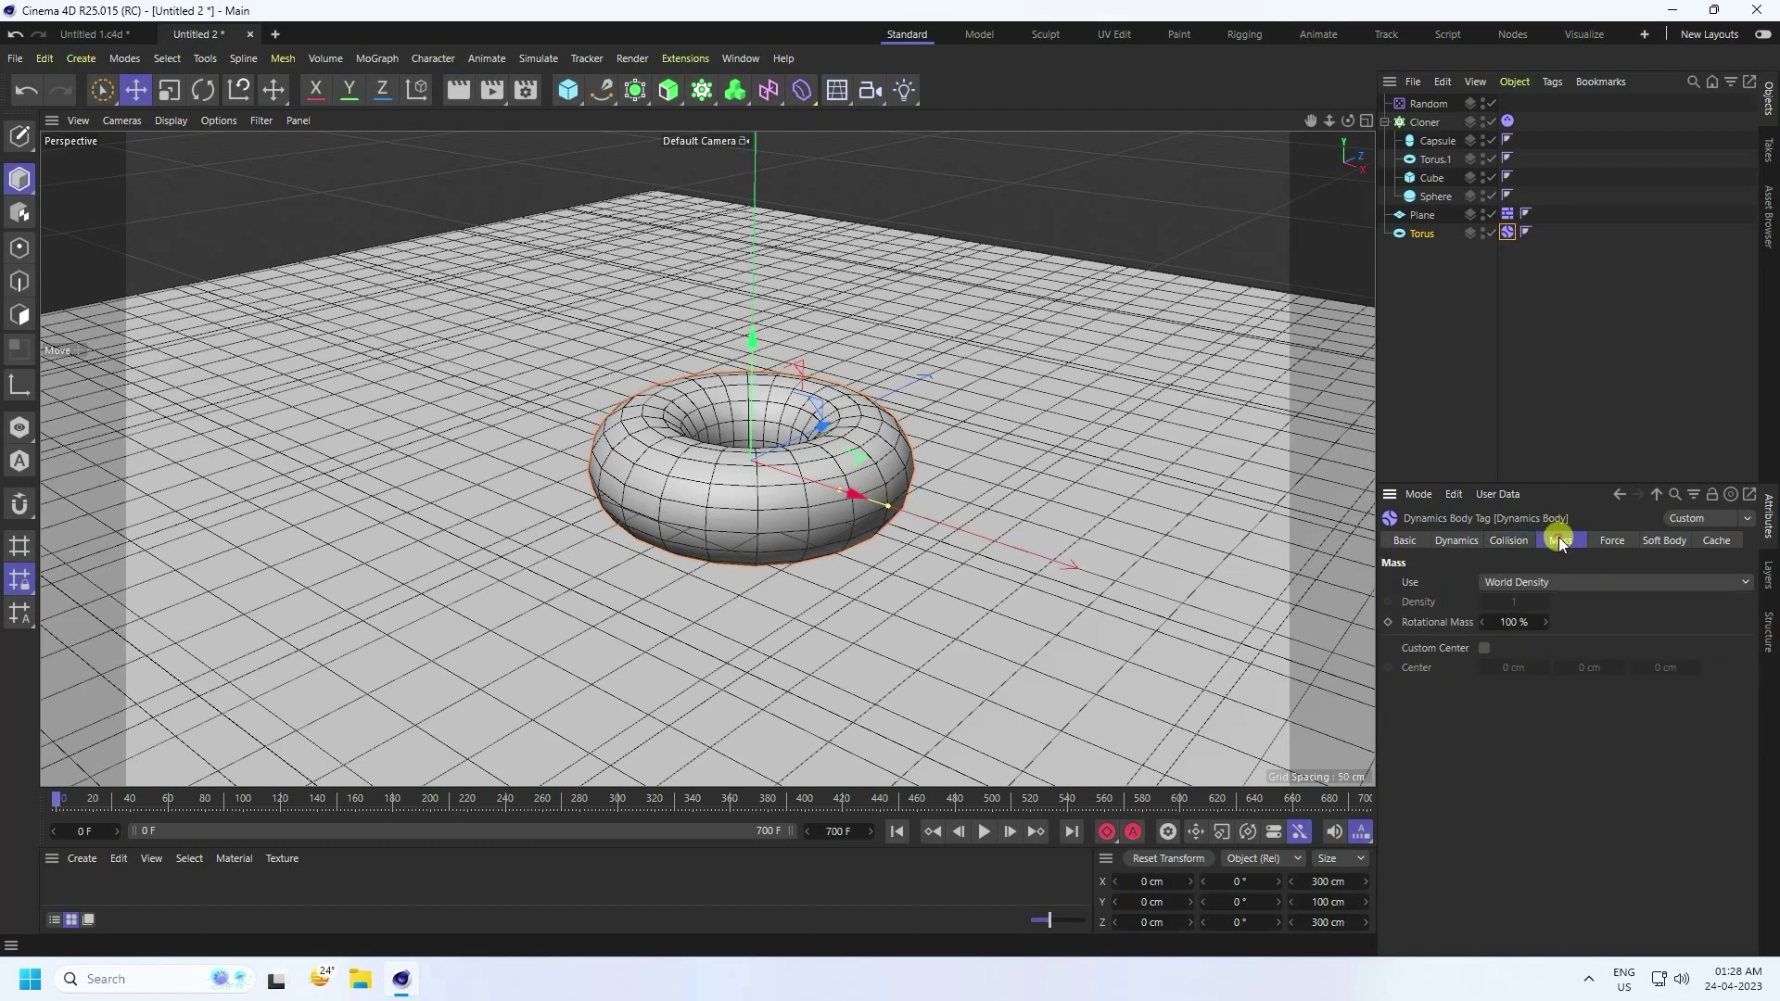
{"action": "left_click", "coordinate": [1515, 582]}
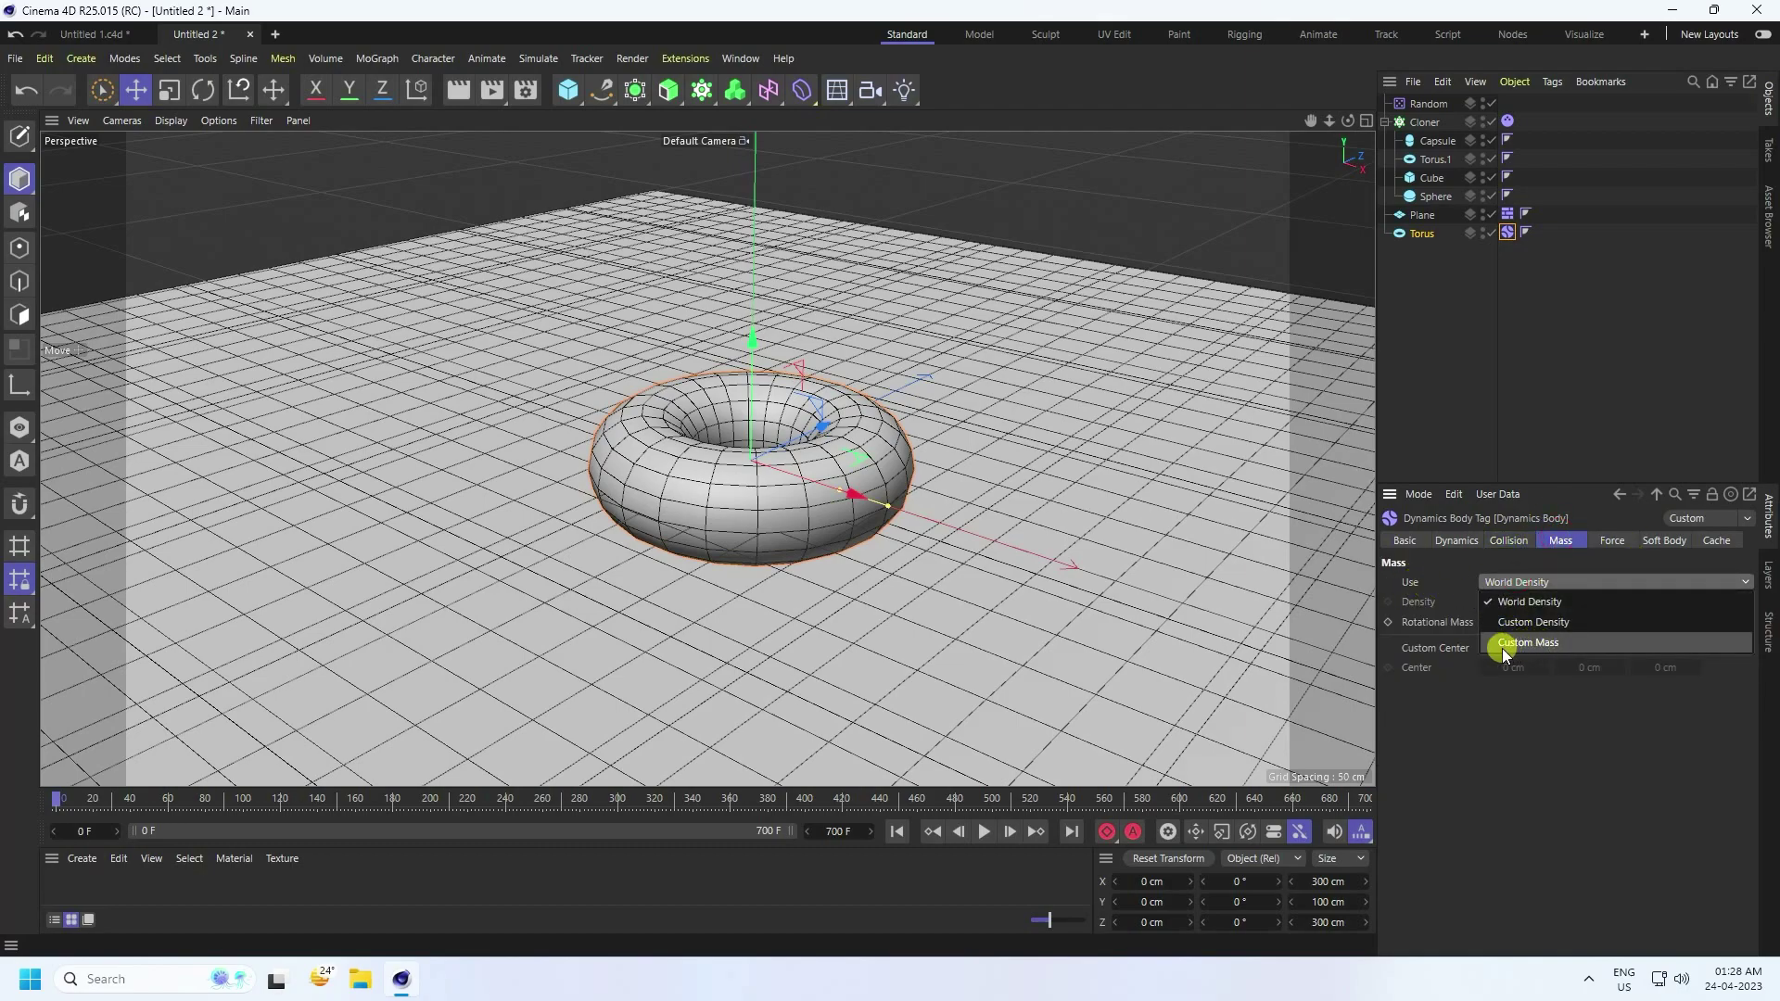
{"action": "left_click", "coordinate": [1534, 643]}
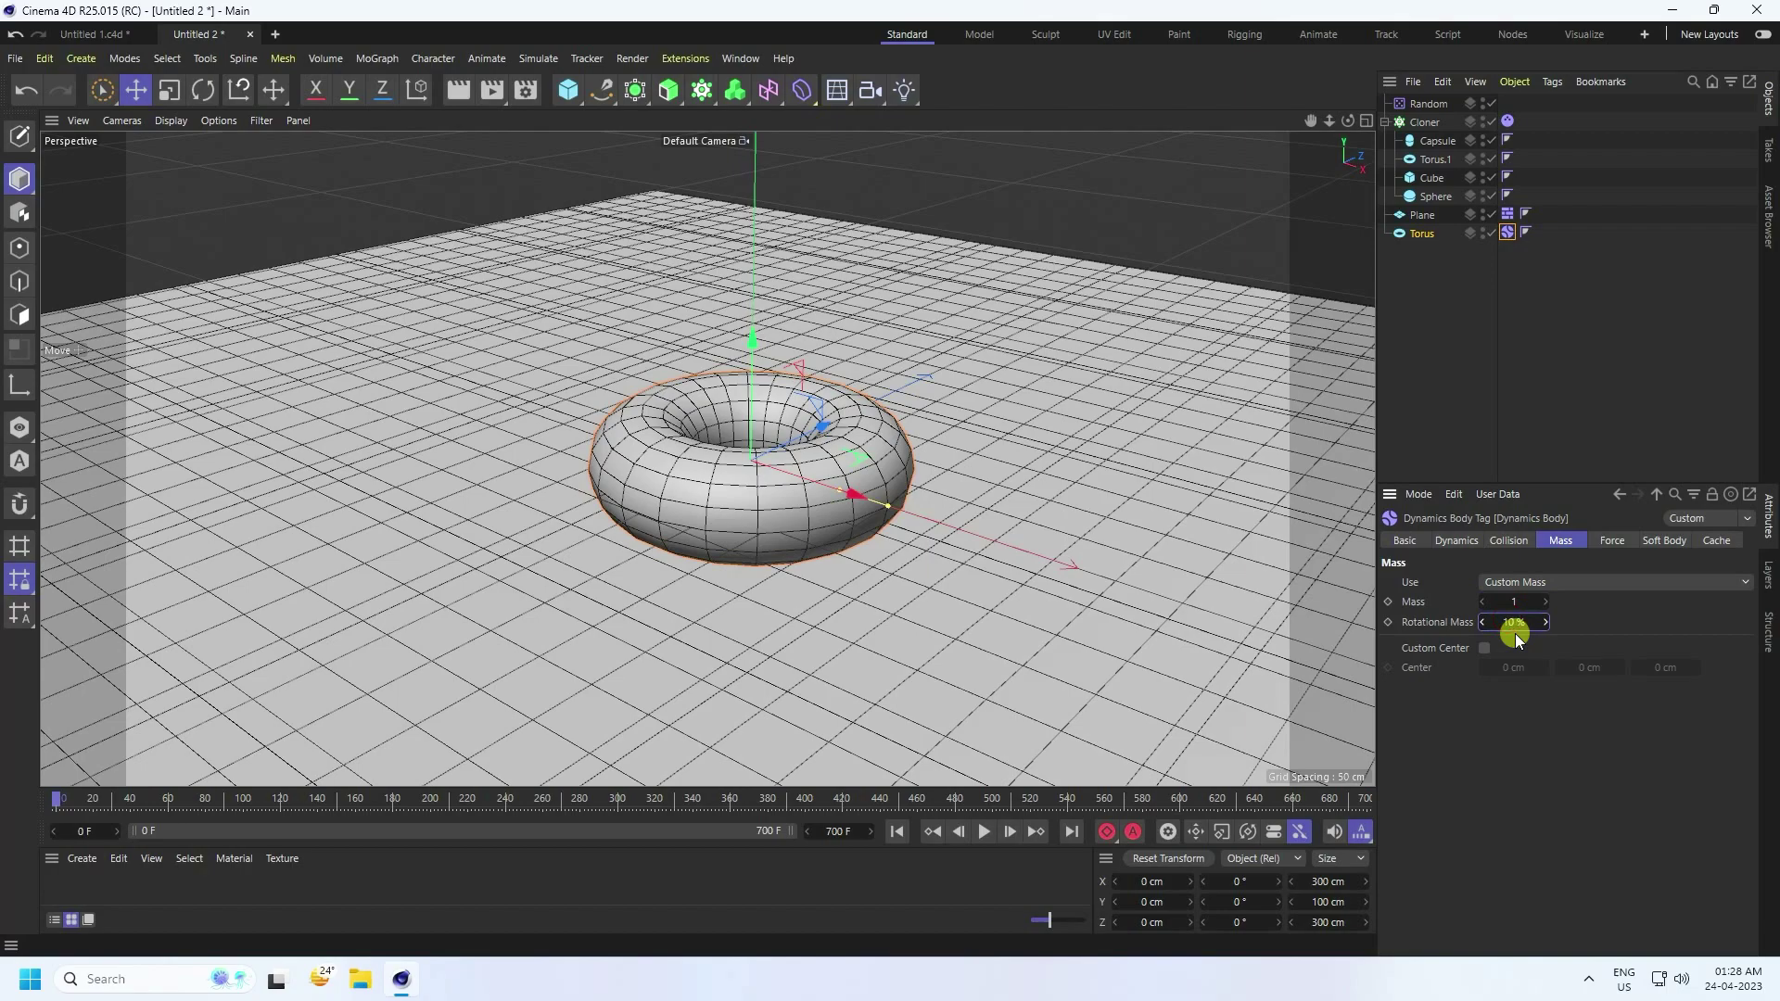
Set the torus dynamics tag's Follow Position to 2 and Follow Rotation to 5 in its force settings.
{"action": "left_click", "coordinate": [1610, 542]}
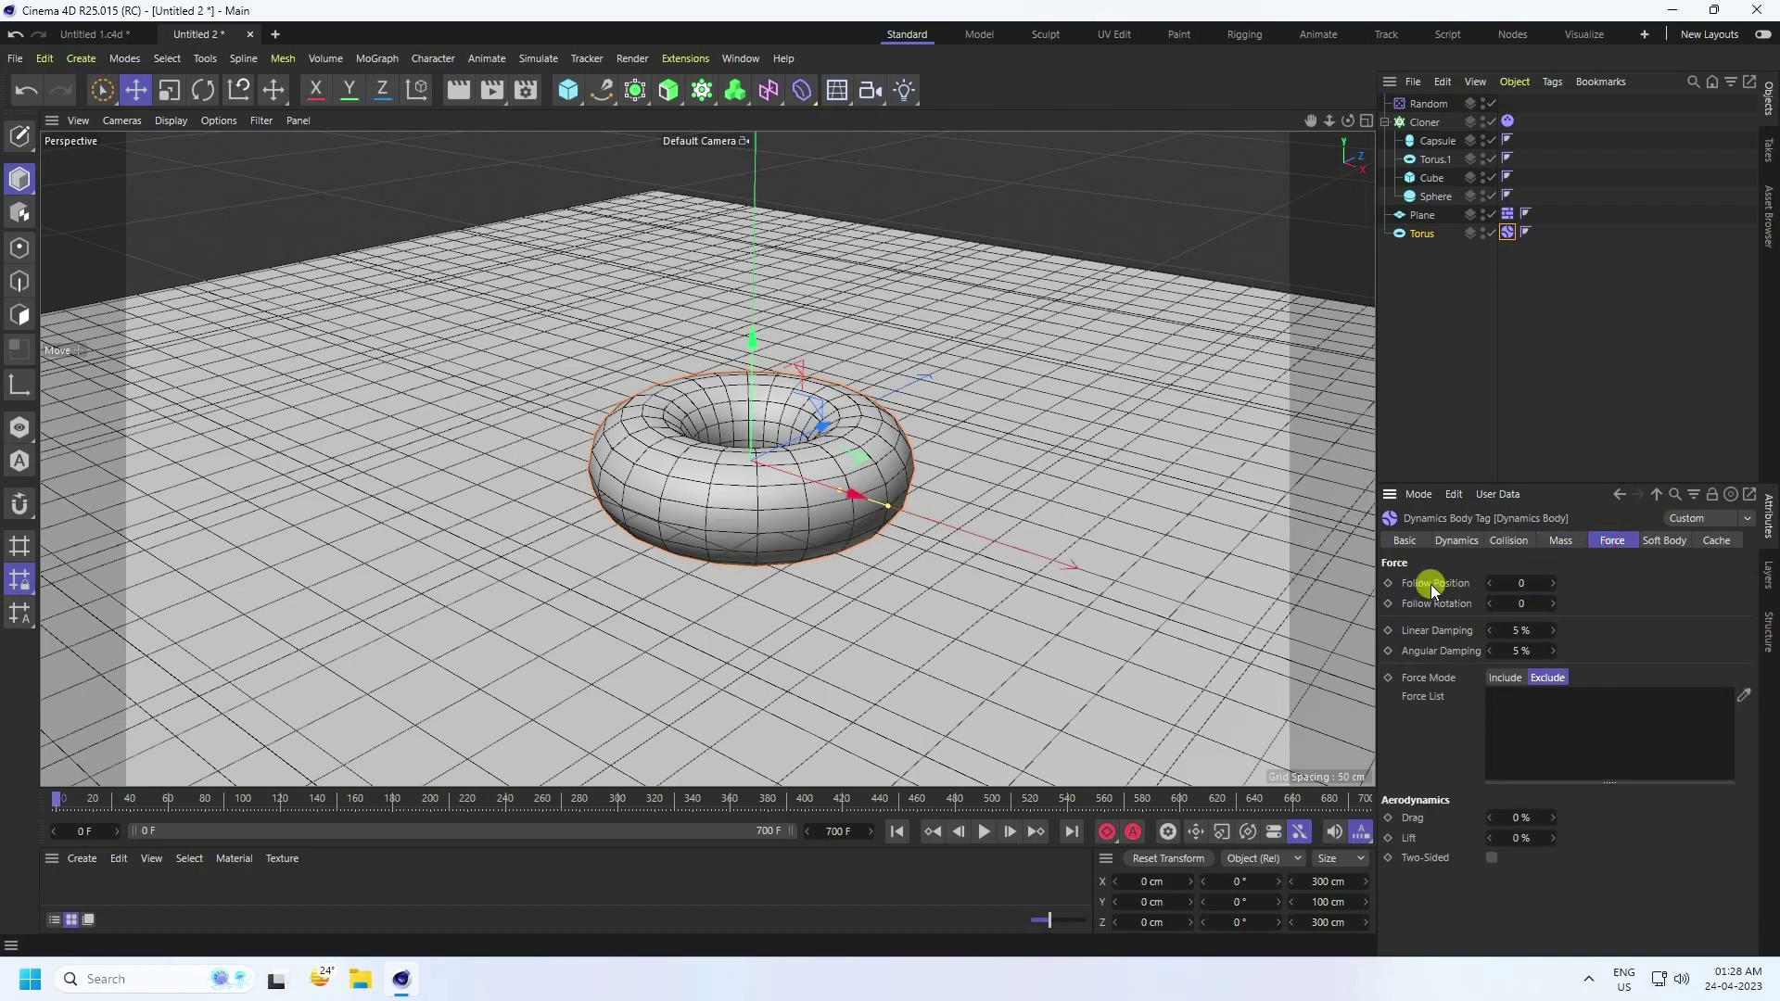
{"action": "left_click", "coordinate": [1521, 582]}
{"action": "key", "text": "Return"}
Play the simulation to check how the falling clones collide with the soft torus, and rewind it to the first frame.
{"action": "left_click", "coordinate": [988, 830]}
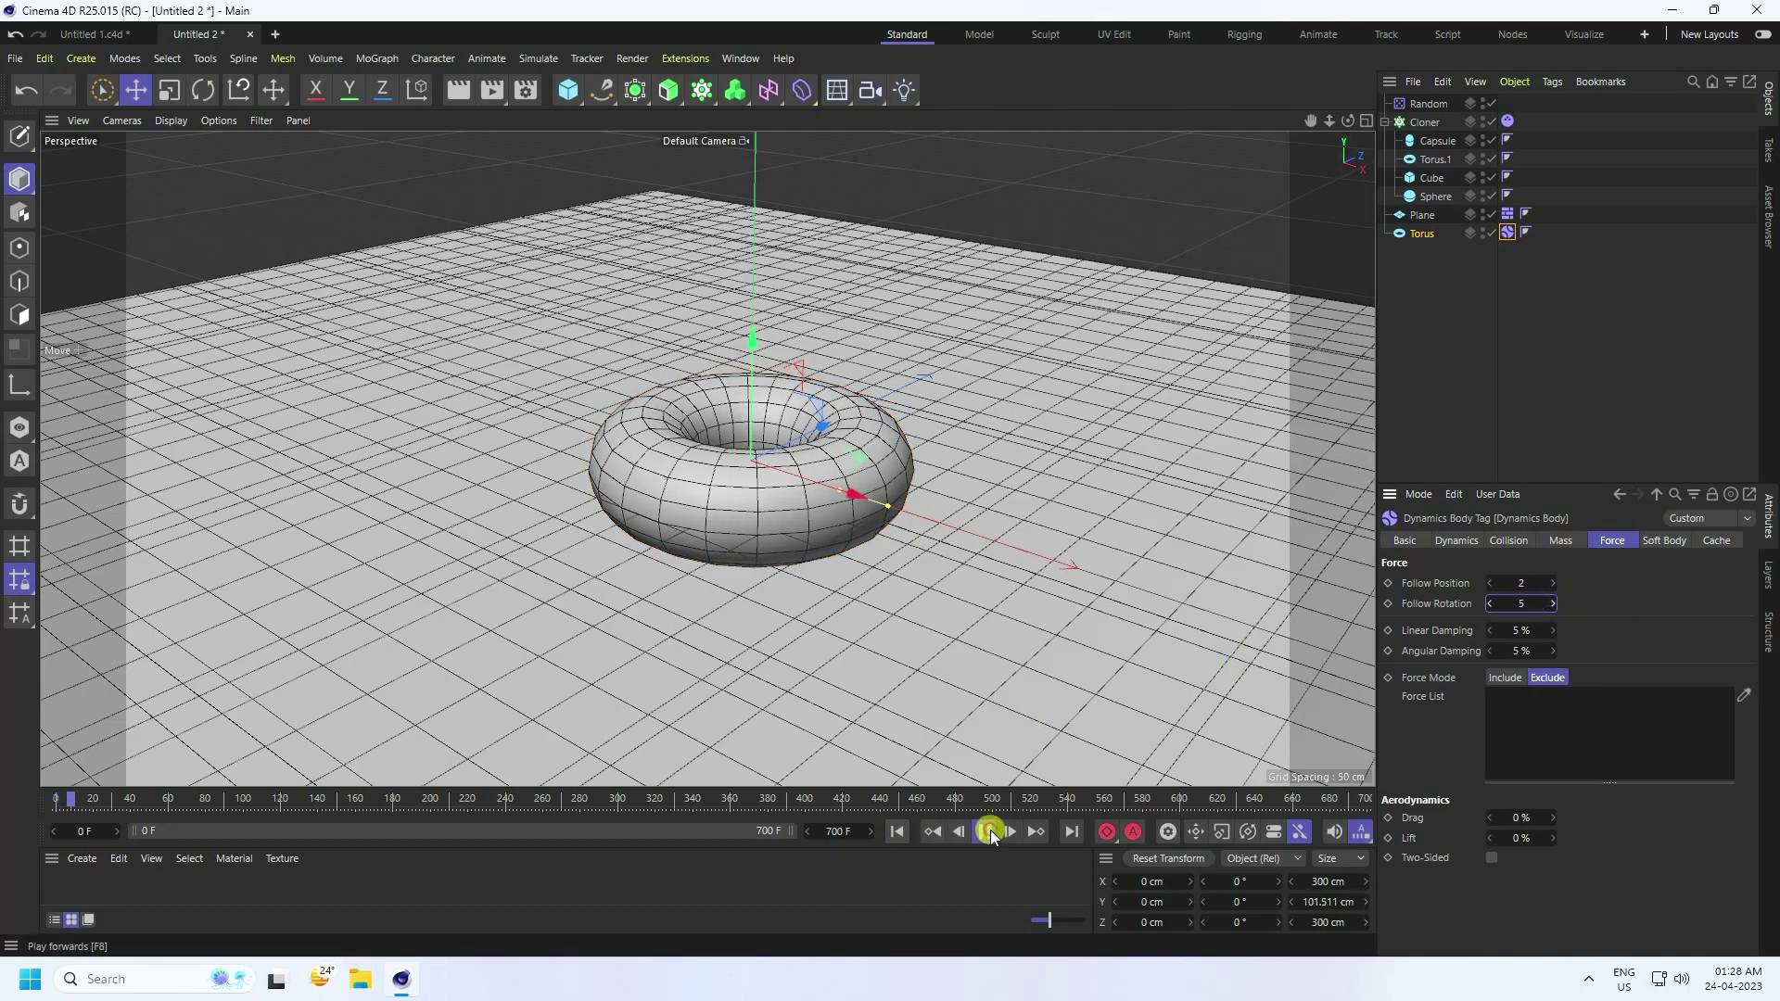
{"action": "left_click", "coordinate": [1443, 326]}
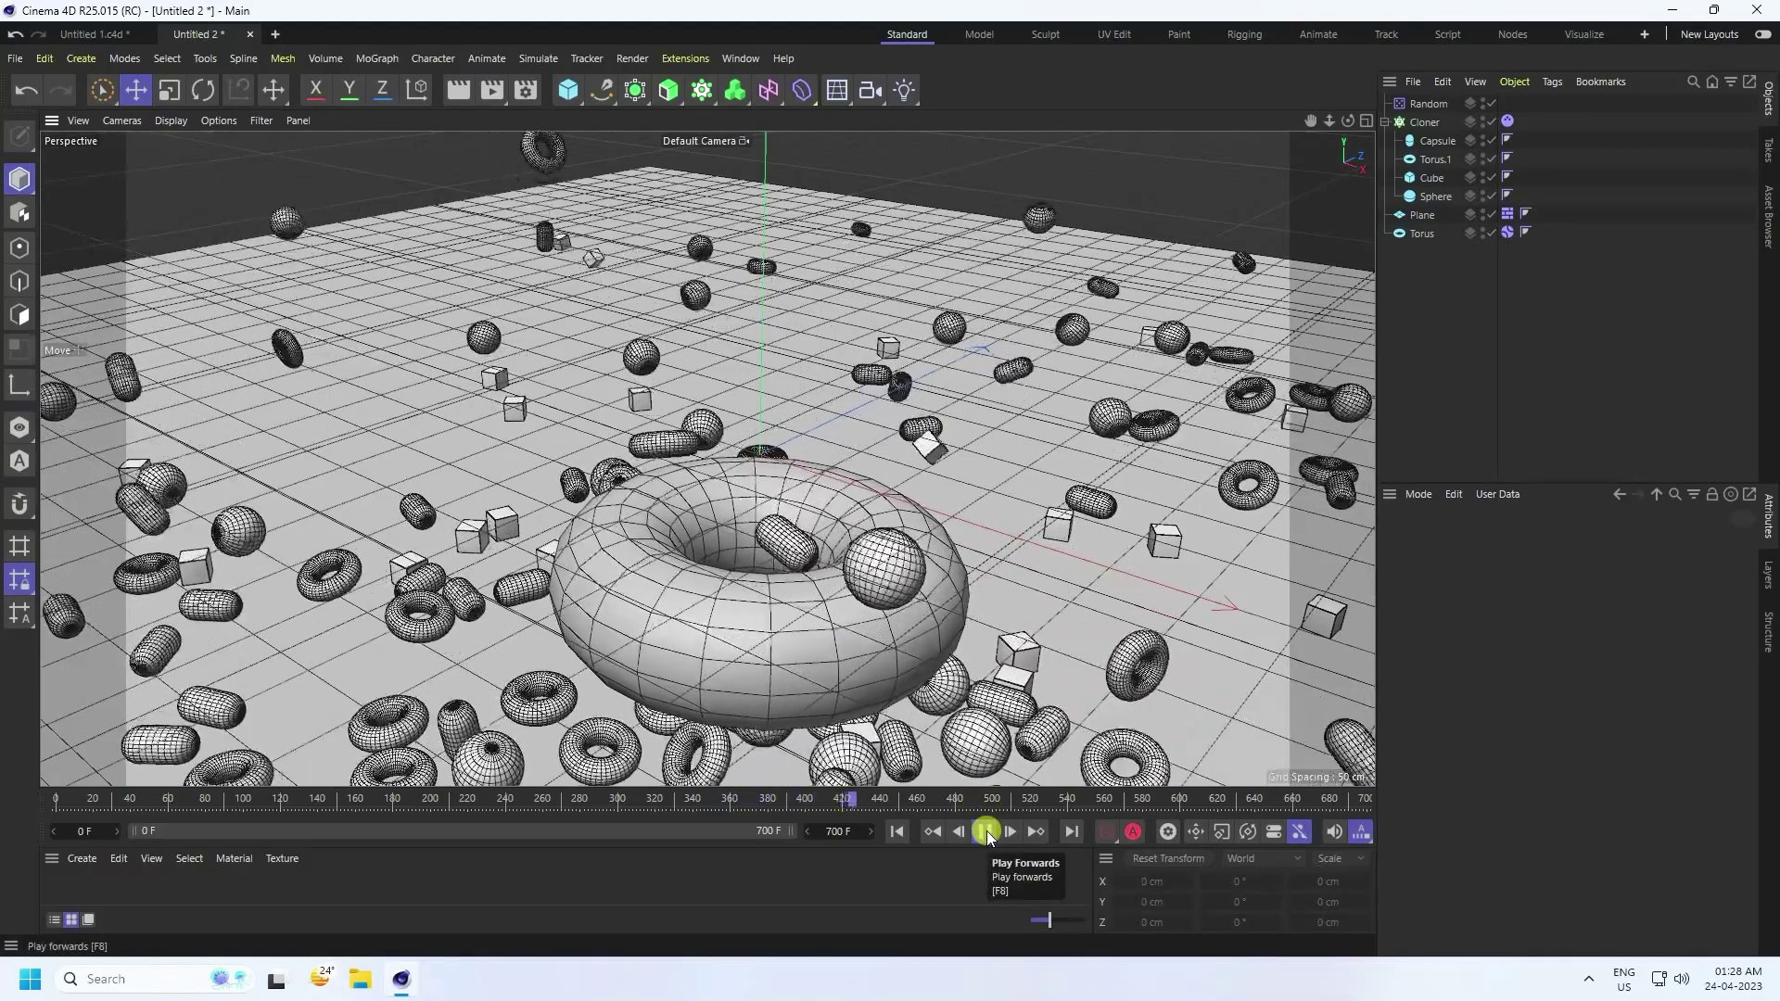
{"action": "left_click", "coordinate": [986, 832]}
{"action": "left_click", "coordinate": [904, 832]}
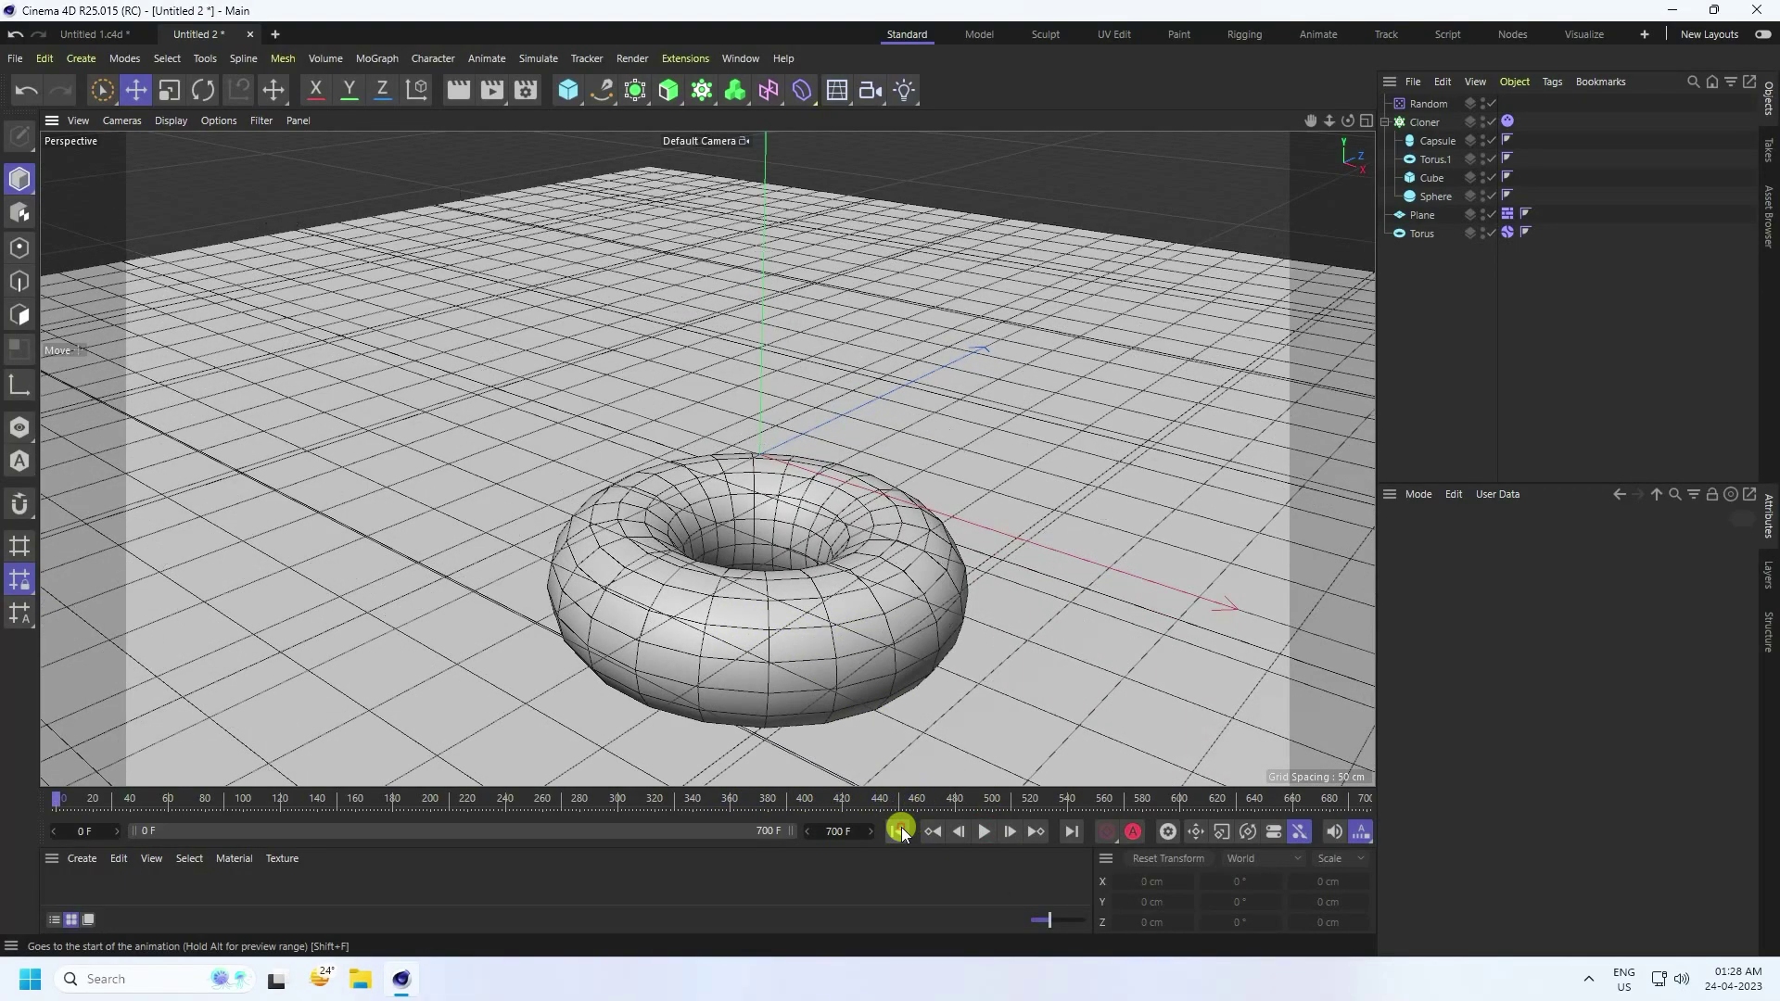
Add a Subdivision Surface generator and nest the large soft-body torus under it.
{"action": "left_click", "coordinate": [642, 98]}
{"action": "left_click", "coordinate": [712, 113]}
{"action": "left_click", "coordinate": [1421, 251]}
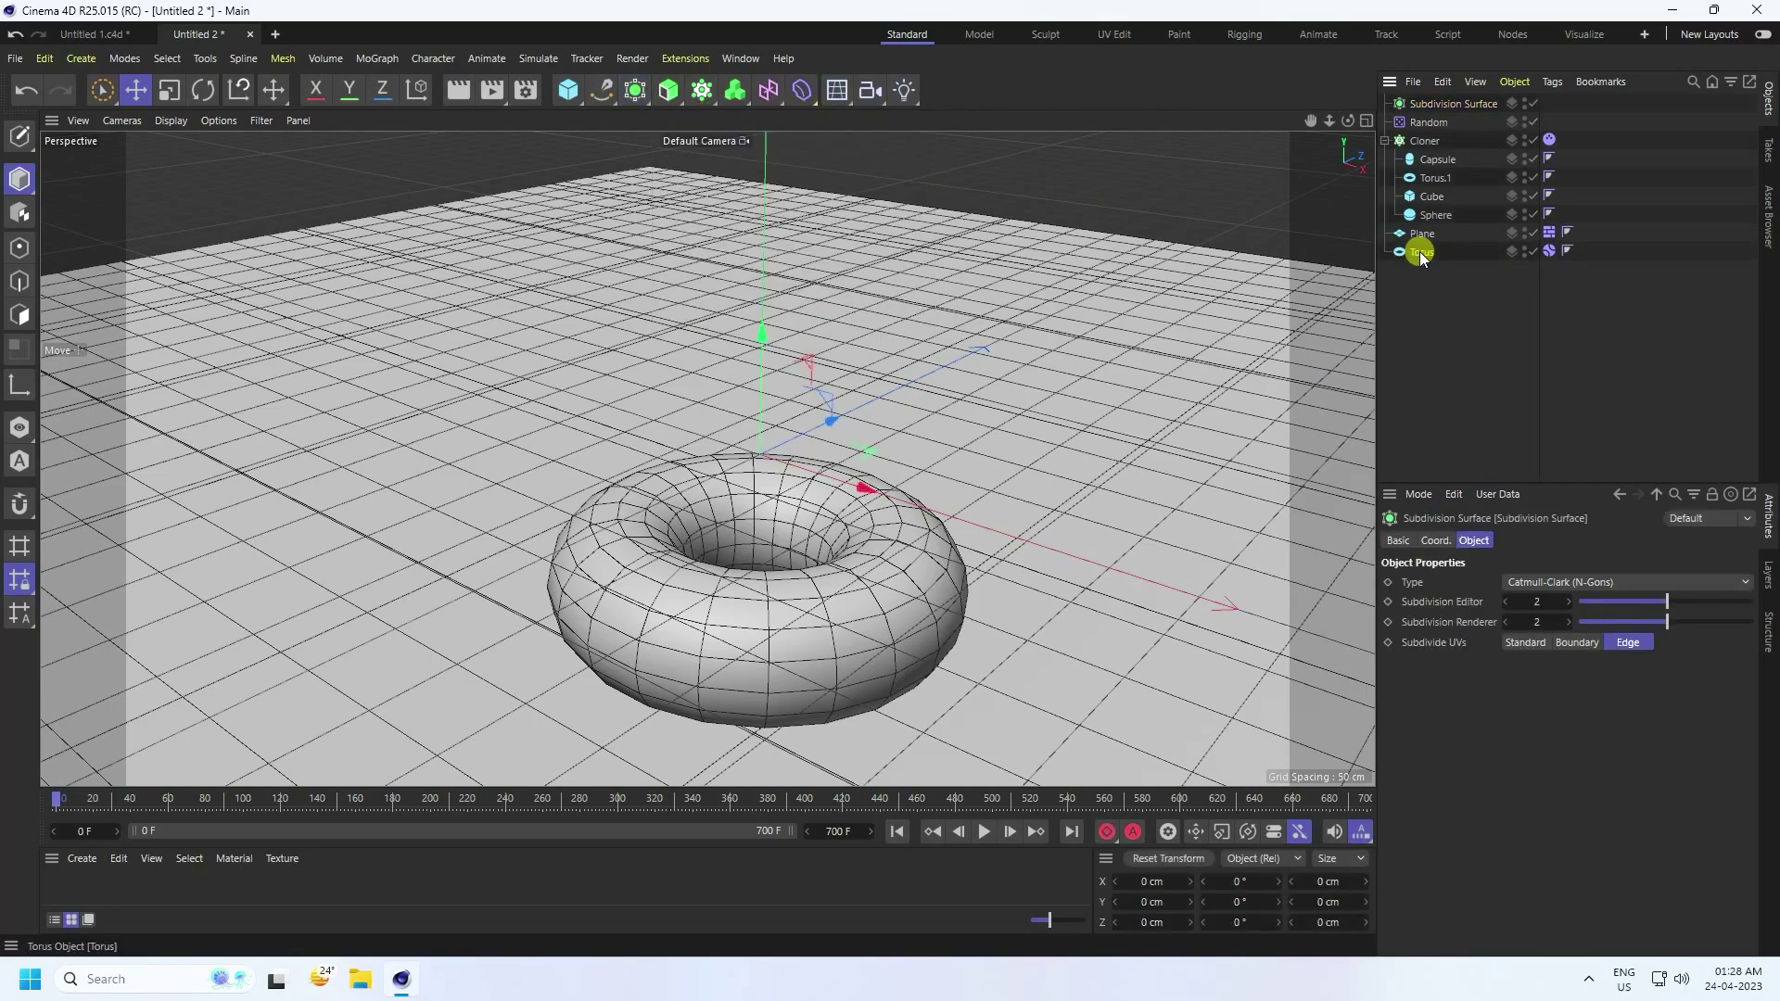
{"action": "left_click_drag", "start_coordinate": [1422, 251], "coordinate": [1450, 102]}
{"action": "left_click", "coordinate": [1450, 102]}
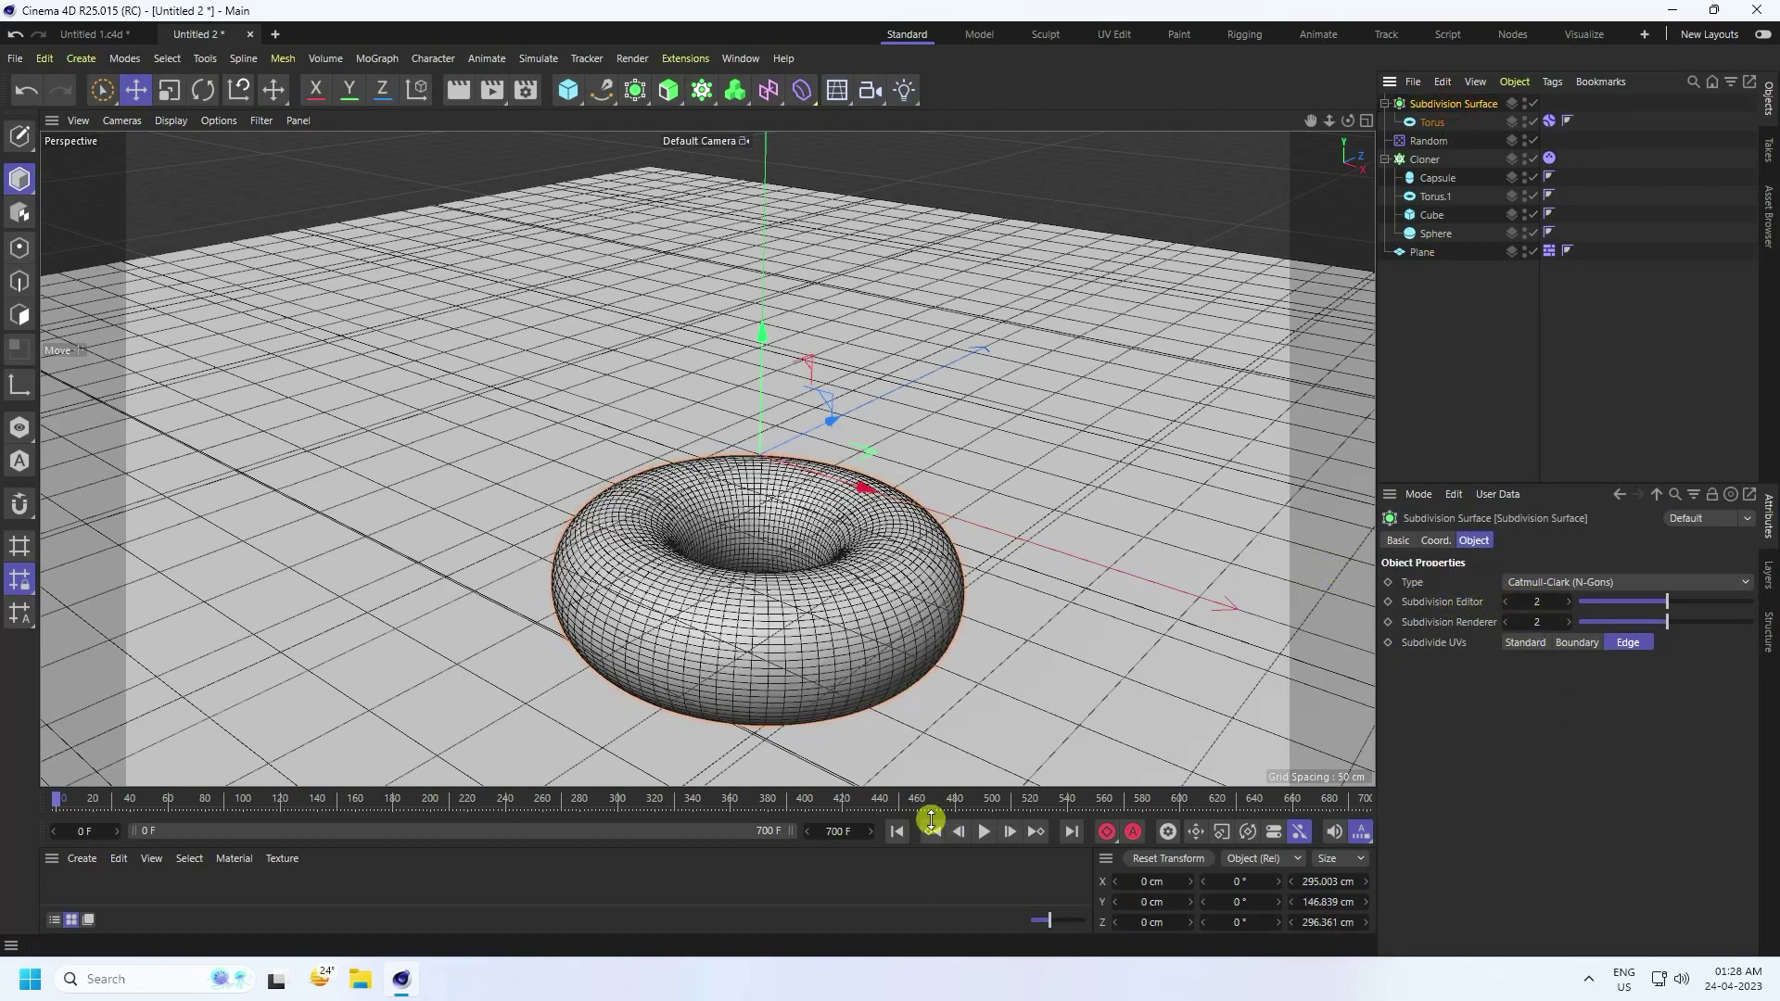
Play the simulation from the first frame to check the subdivided soft torus in motion.
{"action": "left_click", "coordinate": [898, 827]}
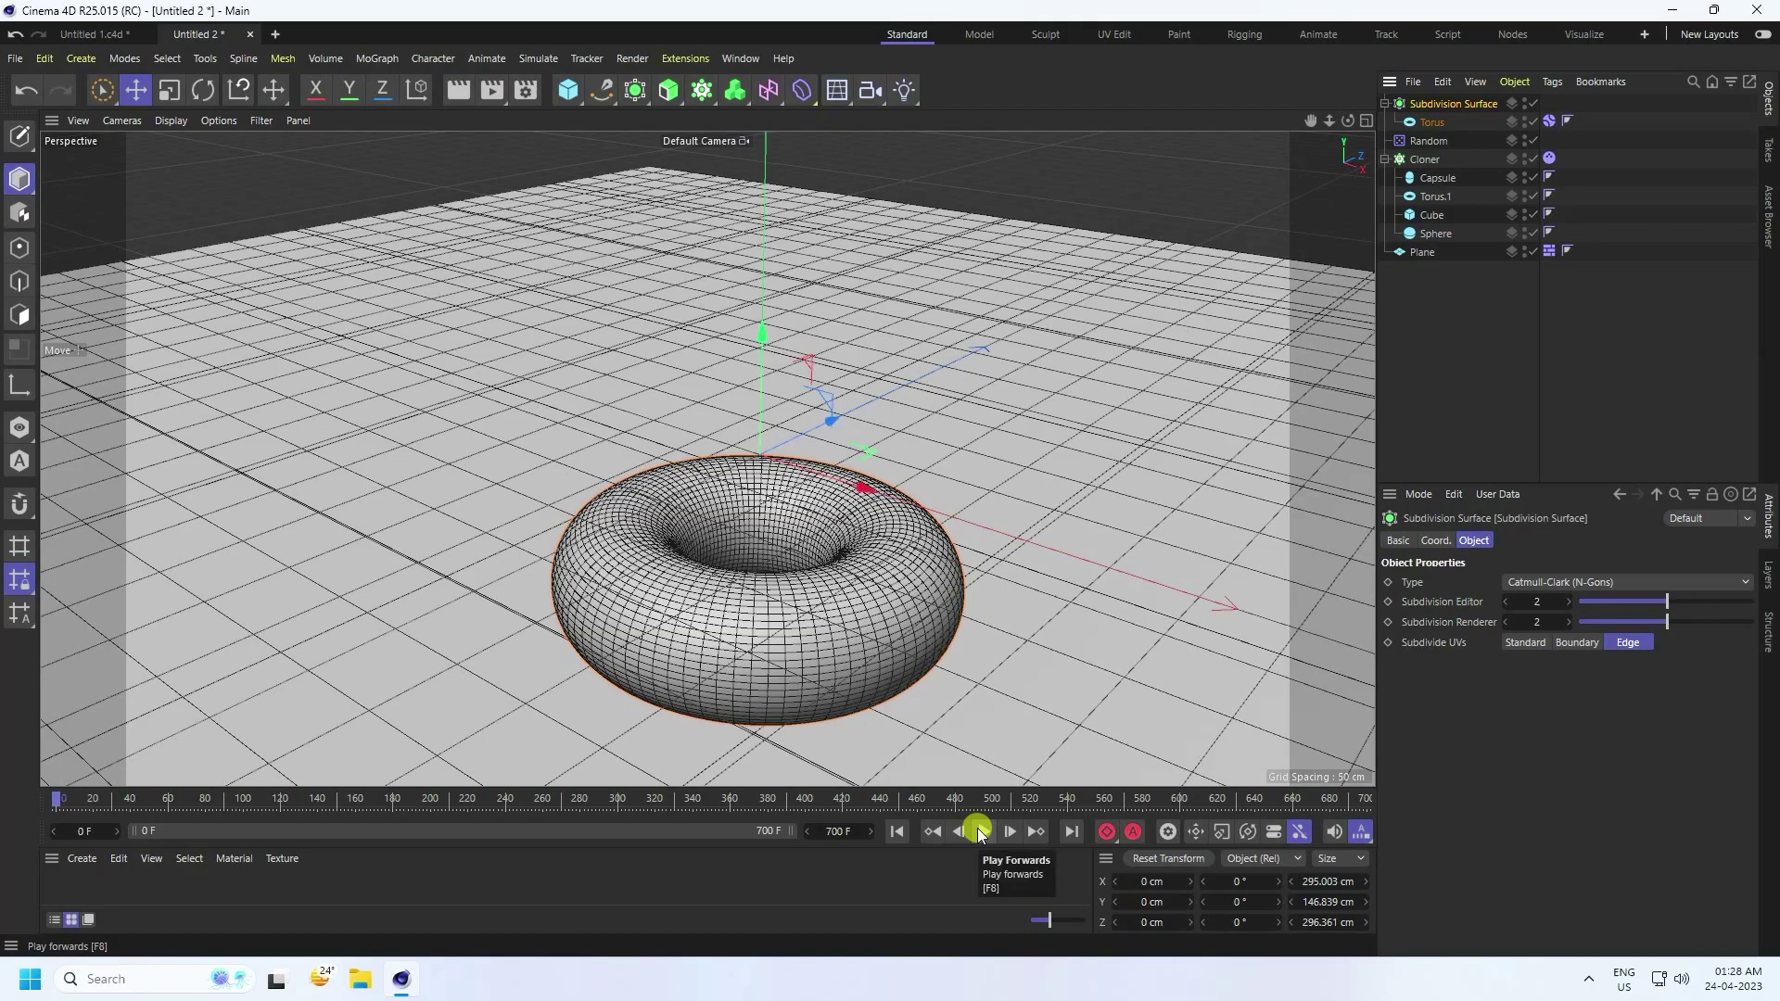
{"action": "left_click", "coordinate": [984, 832]}
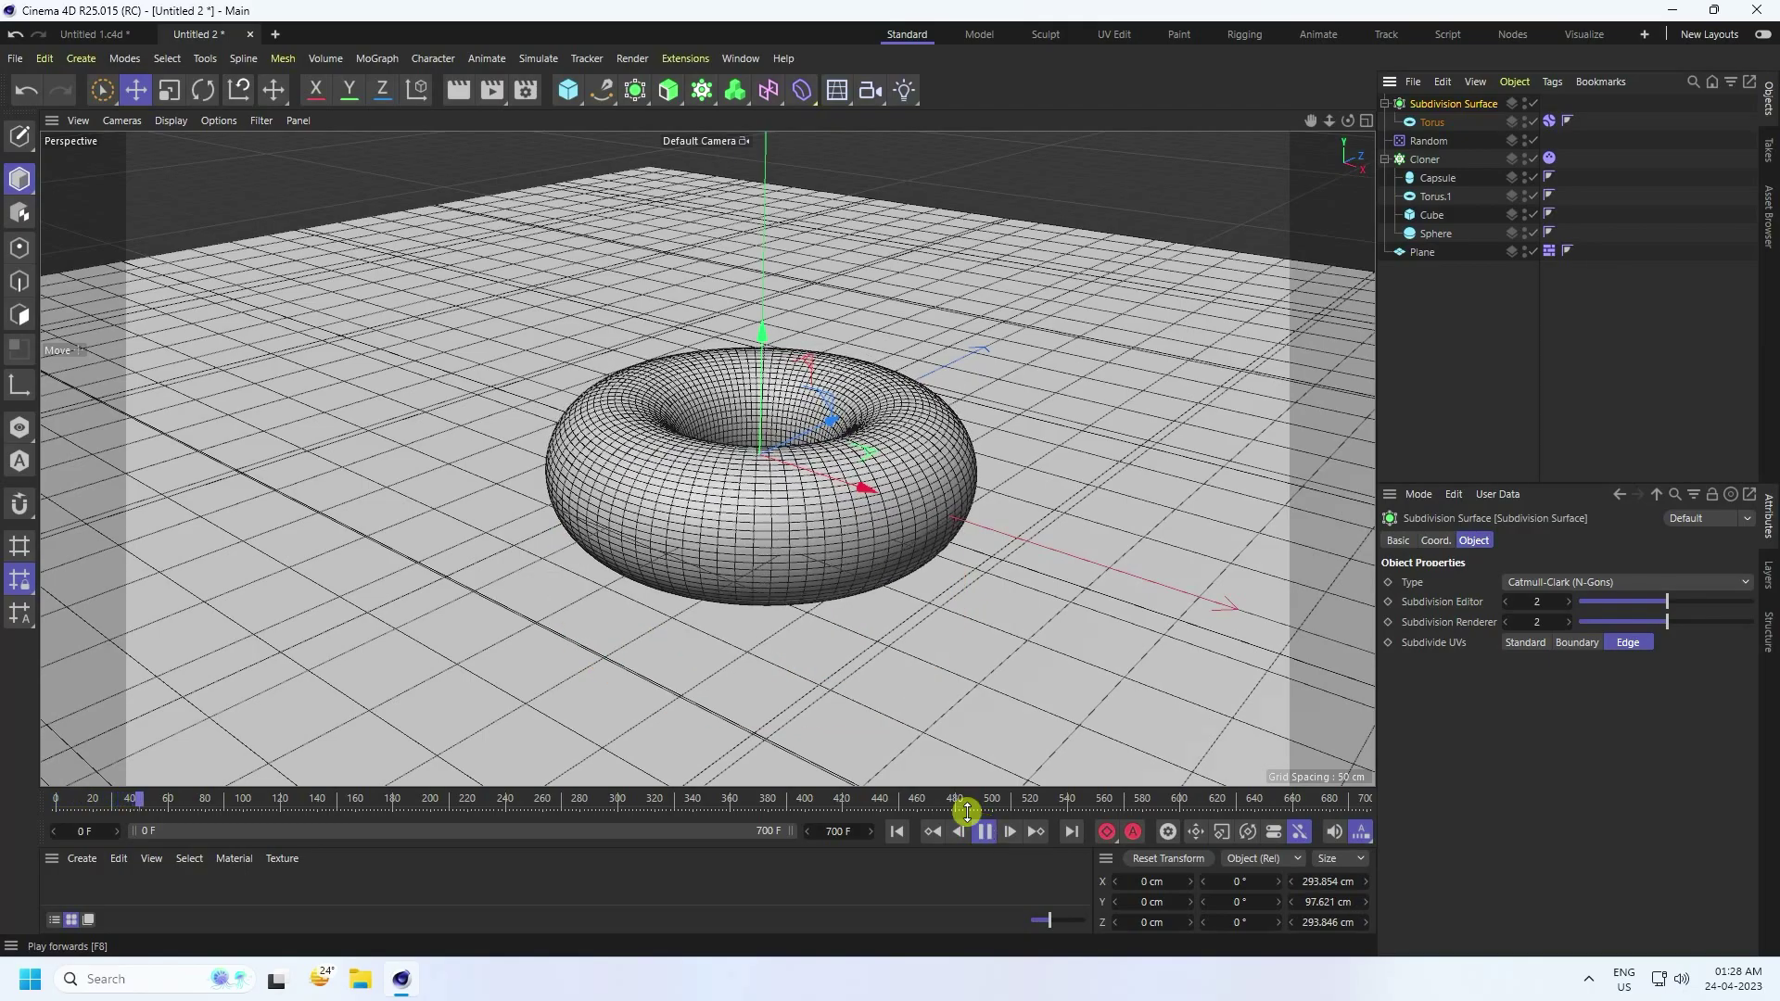